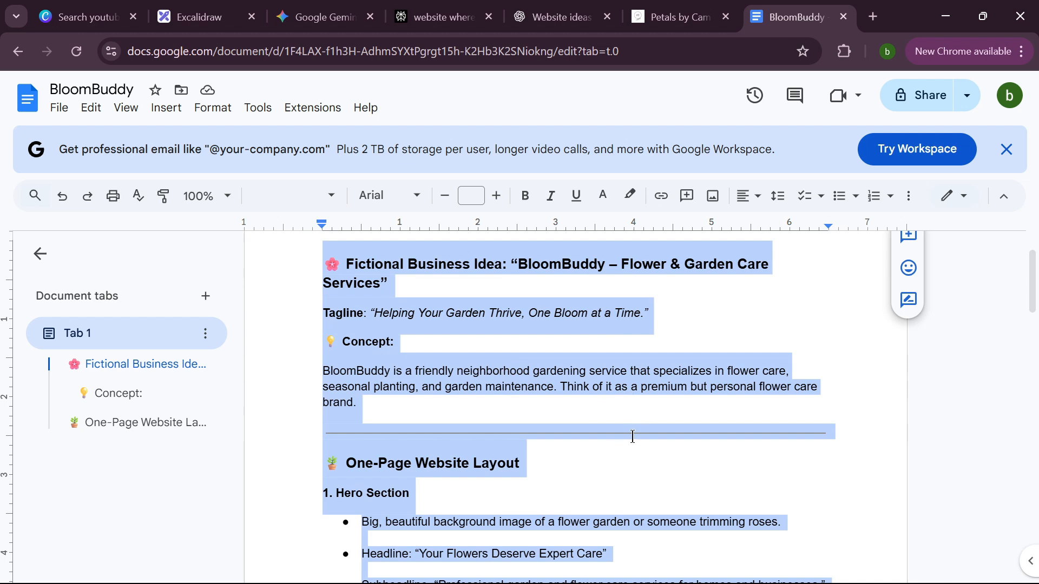
# Step: Look through the whole BloomBuddy document, from the business concept to the footer section
pyautogui.scroll(-2, 633, 436)
pyautogui.scroll(2, 632, 451)
pyautogui.scroll(-7, 641, 452)
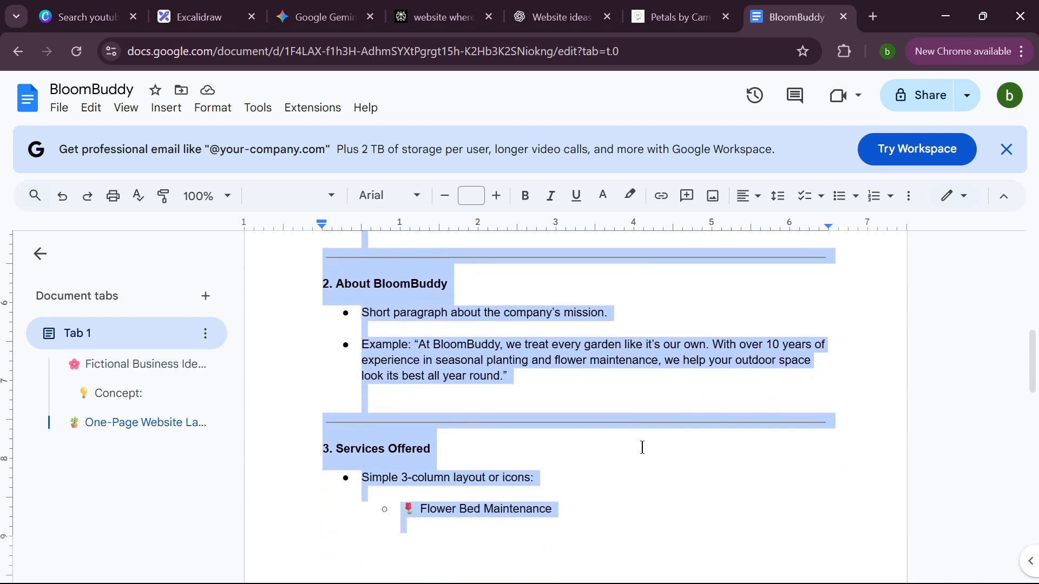
pyautogui.scroll(-8, 642, 447)
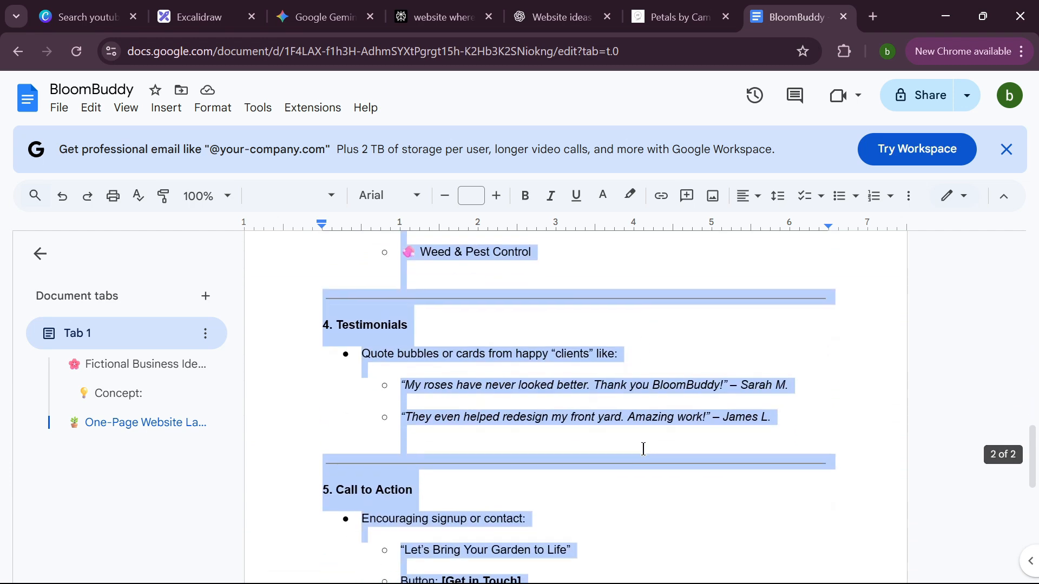
pyautogui.scroll(-2, 644, 449)
pyautogui.scroll(-4, 644, 449)
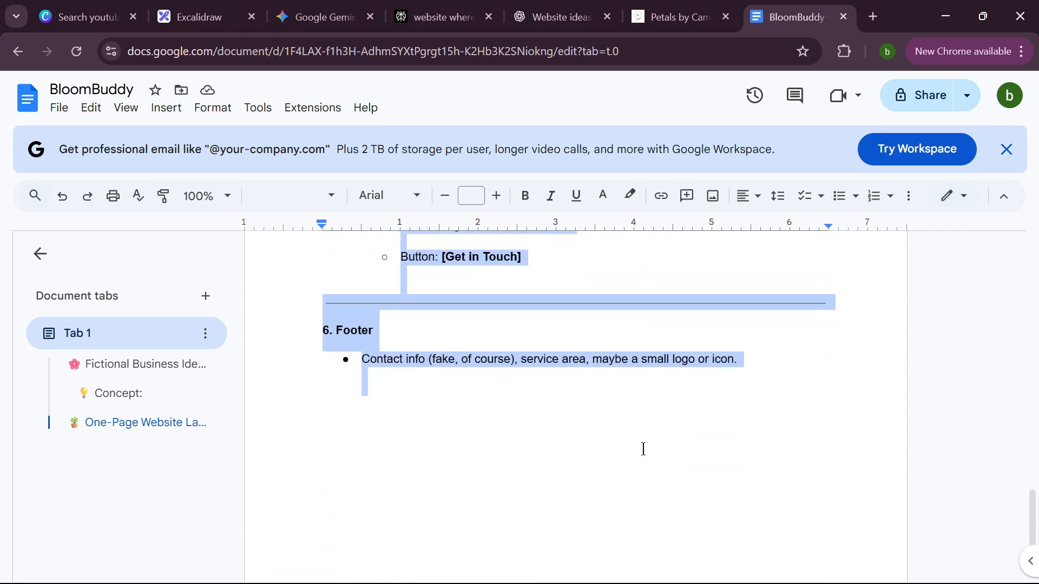
pyautogui.scroll(11, 641, 439)
pyautogui.scroll(13, 640, 433)
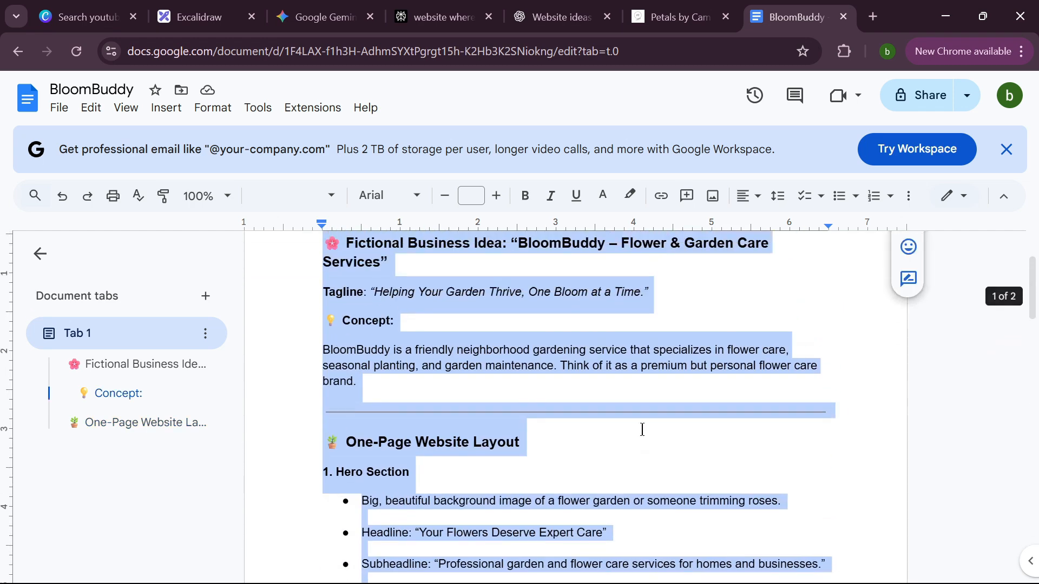
# Step: Clear the text selection and read the document's tagline, concept, Hero Section and About BloomBuddy section
pyautogui.click(743, 390)
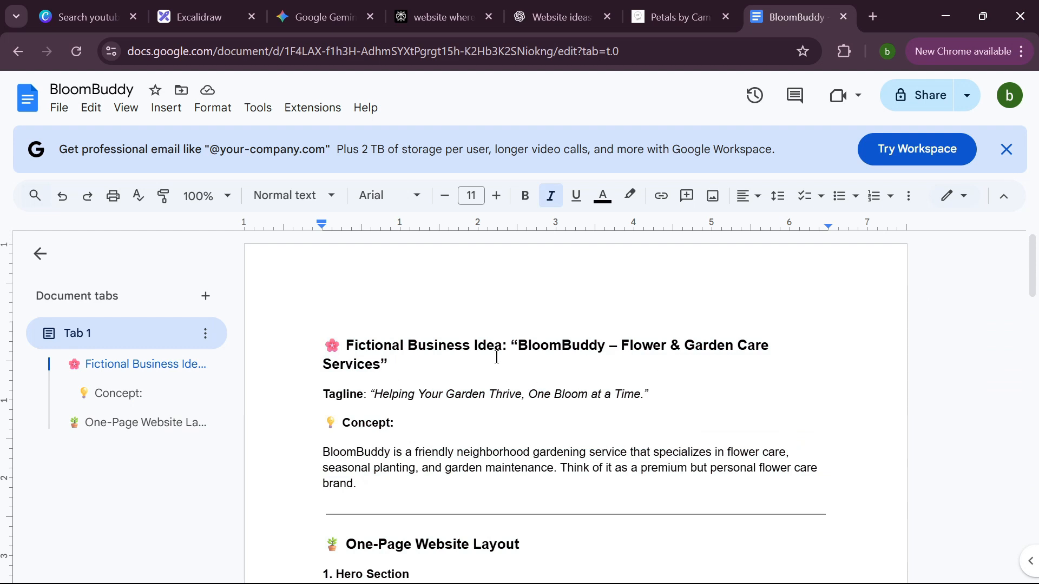
pyautogui.scroll(-3, 458, 424)
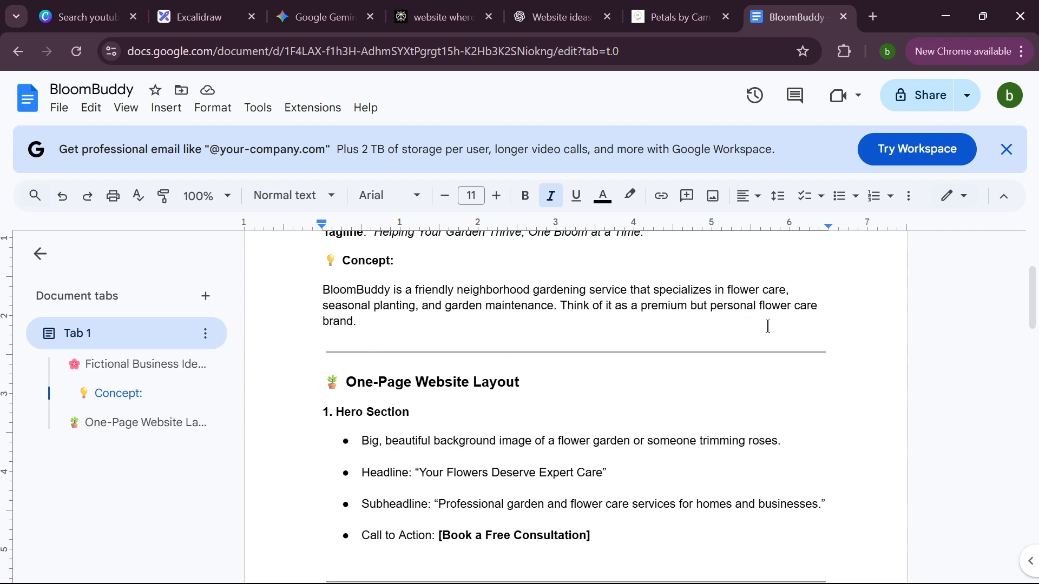
pyautogui.scroll(-1, 586, 374)
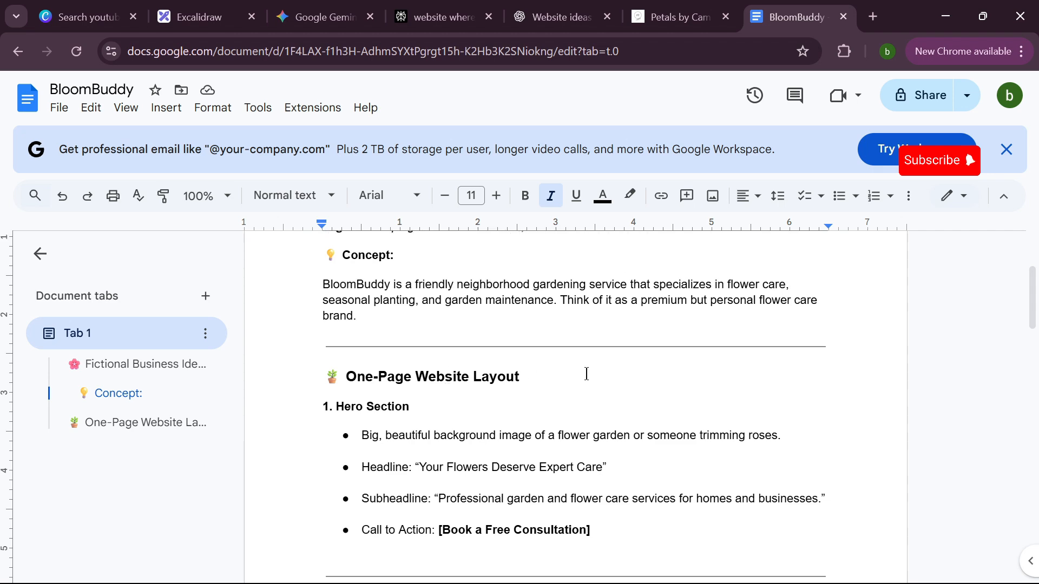
pyautogui.scroll(-2, 586, 374)
pyautogui.scroll(1, 546, 349)
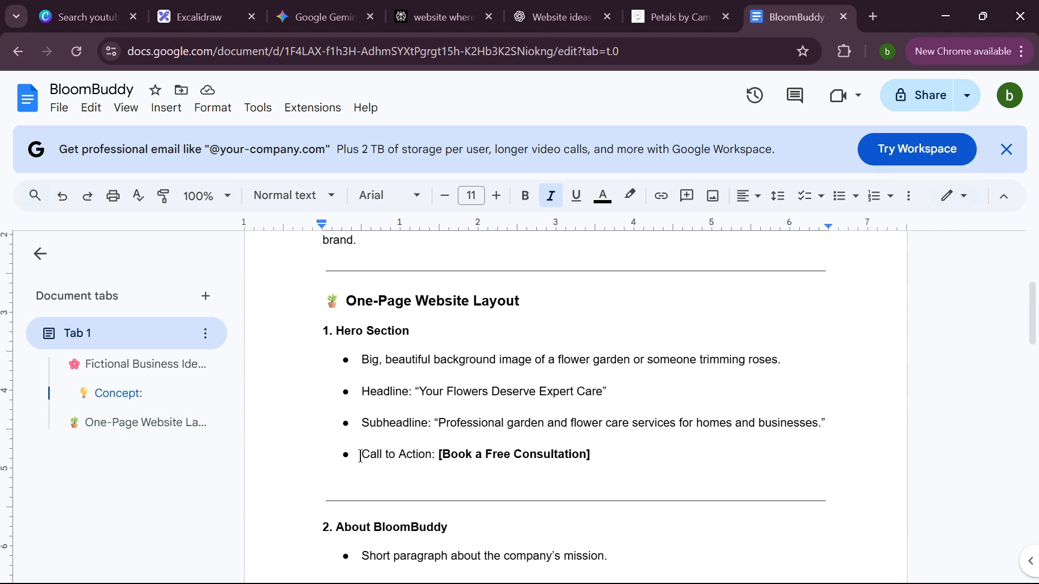
pyautogui.scroll(-4, 595, 466)
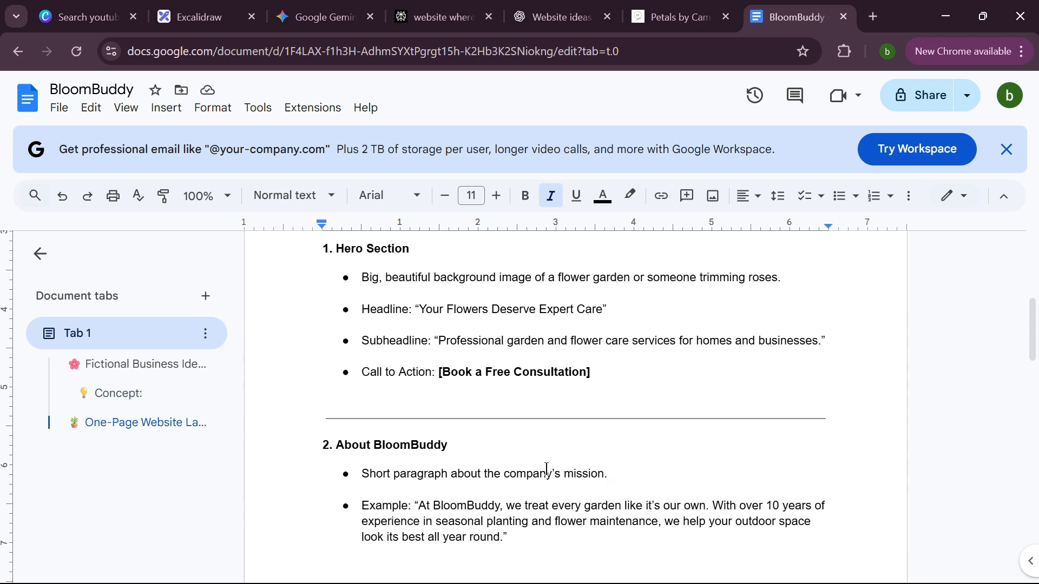
pyautogui.scroll(1, 520, 387)
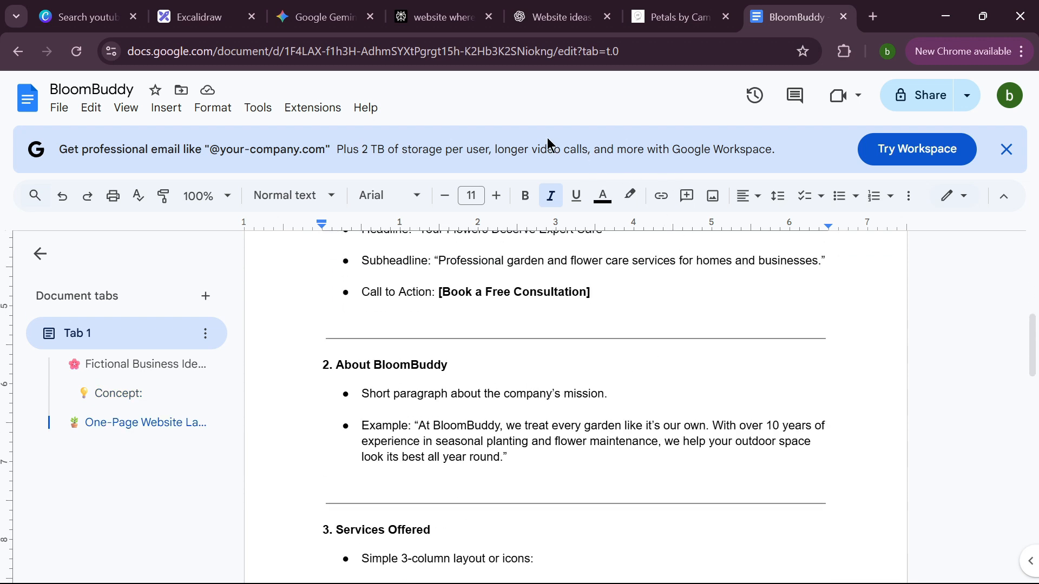
# Step: Switch to ChatGPT and start a new chat
pyautogui.click(558, 17)
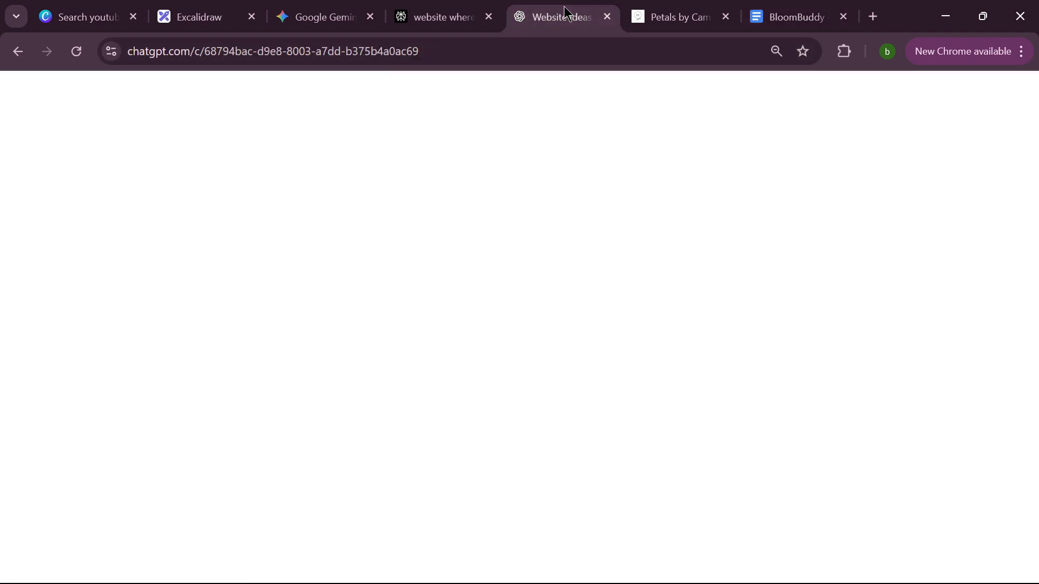
pyautogui.click(66, 133)
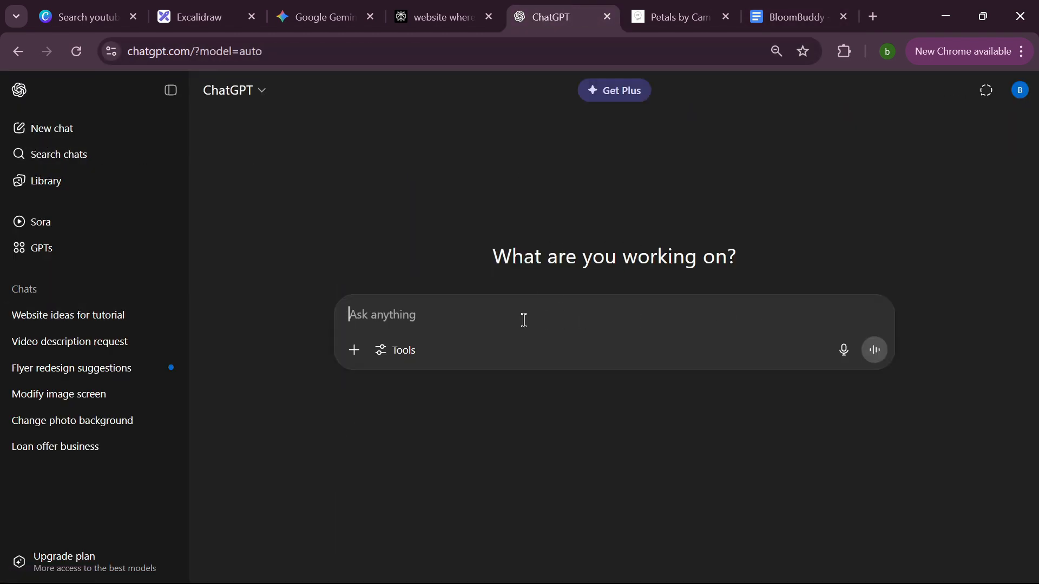
pyautogui.write('I w')
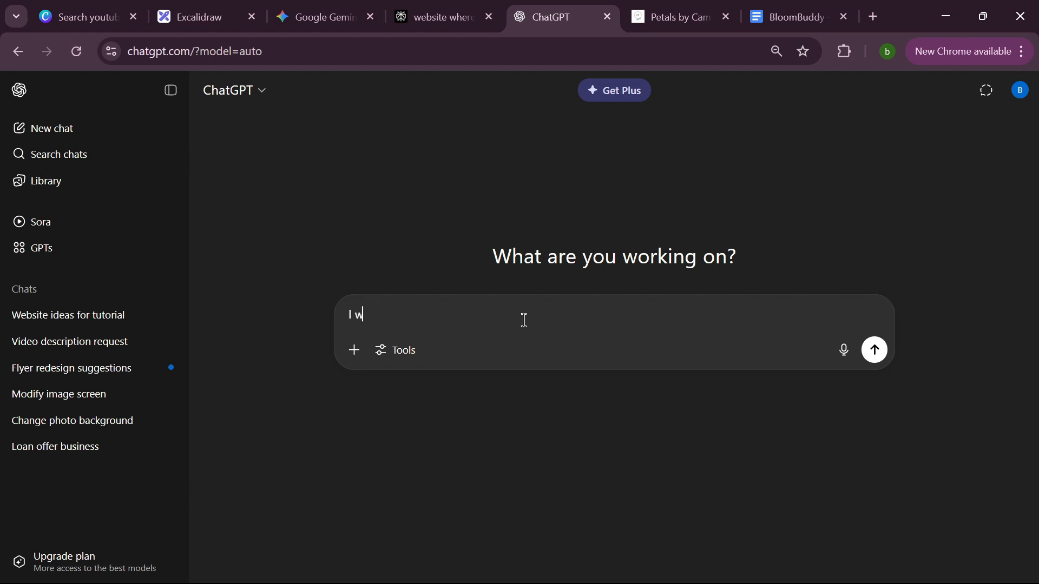
pyautogui.press('BackSpace')
pyautogui.press('BackSpace')
pyautogui.press('BackSpace')
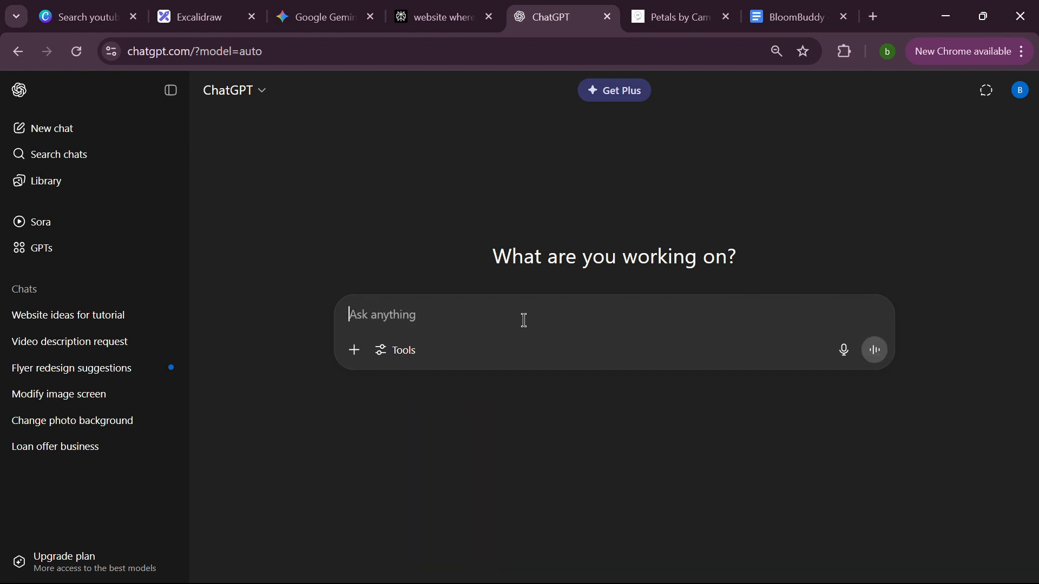
# Step: Paste the copied BloomBuddy business profile into the message and check it from start to end
pyautogui.hotkey('ctrl', 'v')
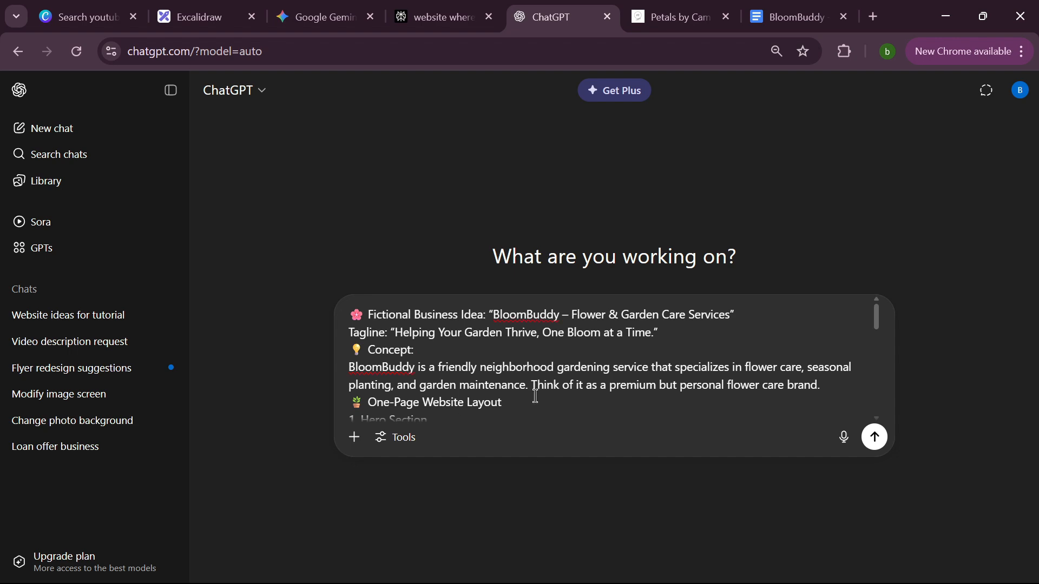
pyautogui.scroll(-10, 536, 394)
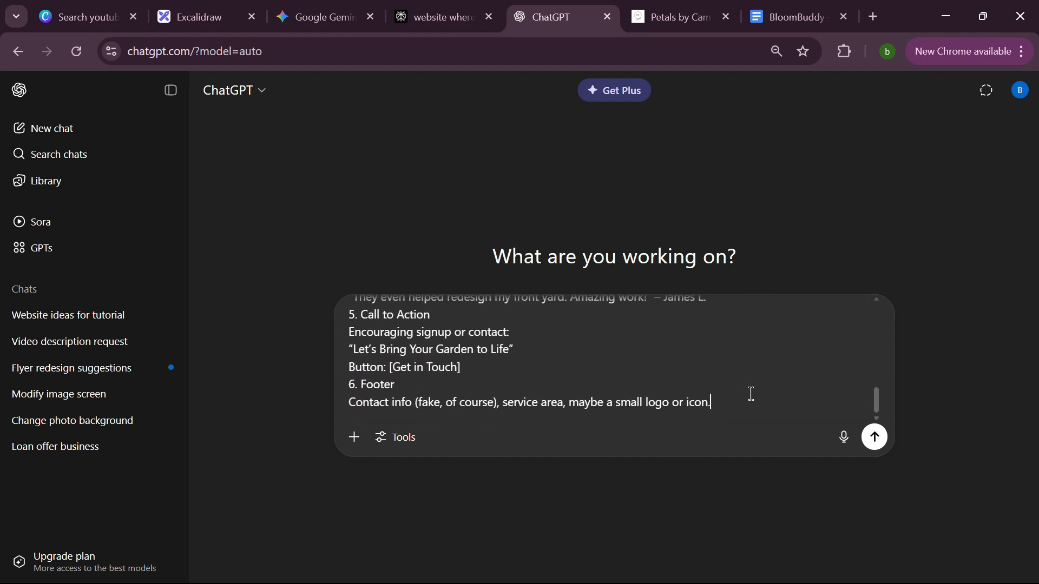
pyautogui.scroll(10, 747, 402)
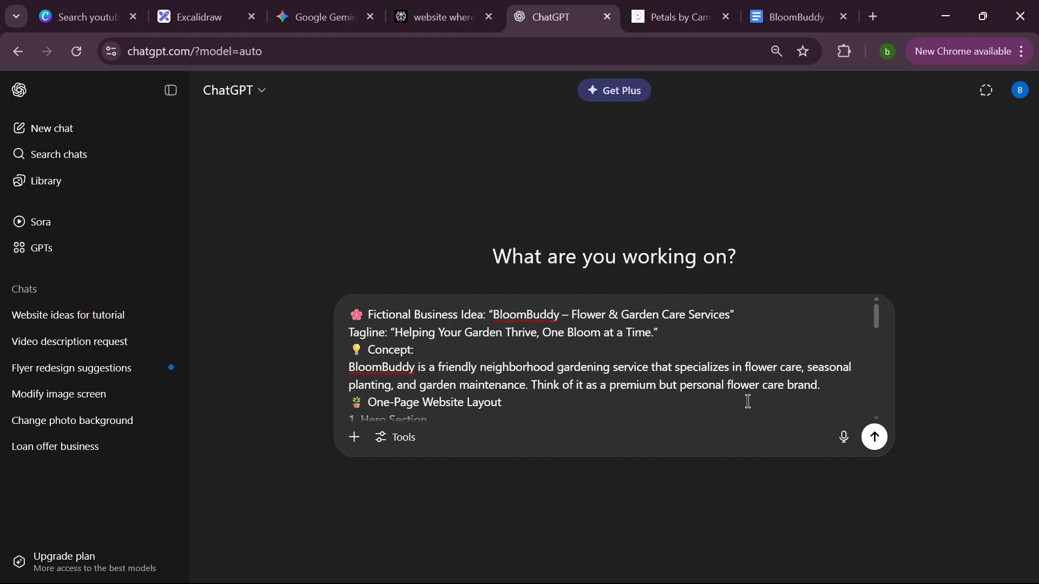
pyautogui.scroll(-10, 748, 402)
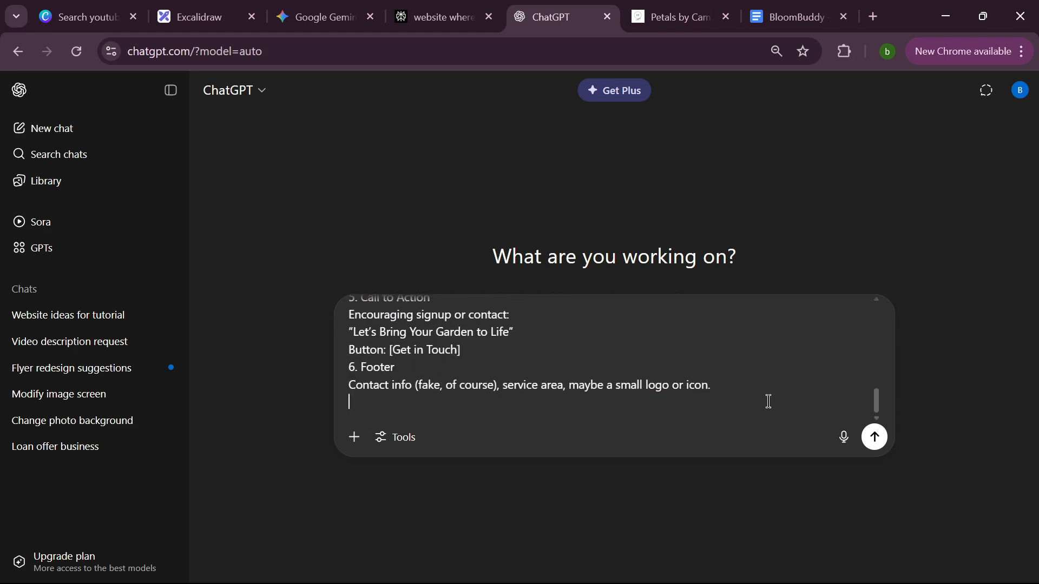
# Step: Below the pasted profile, write "I want to create a website with lovable give me the prompt for the above profile"
pyautogui.hotkey('shift', 'Return')
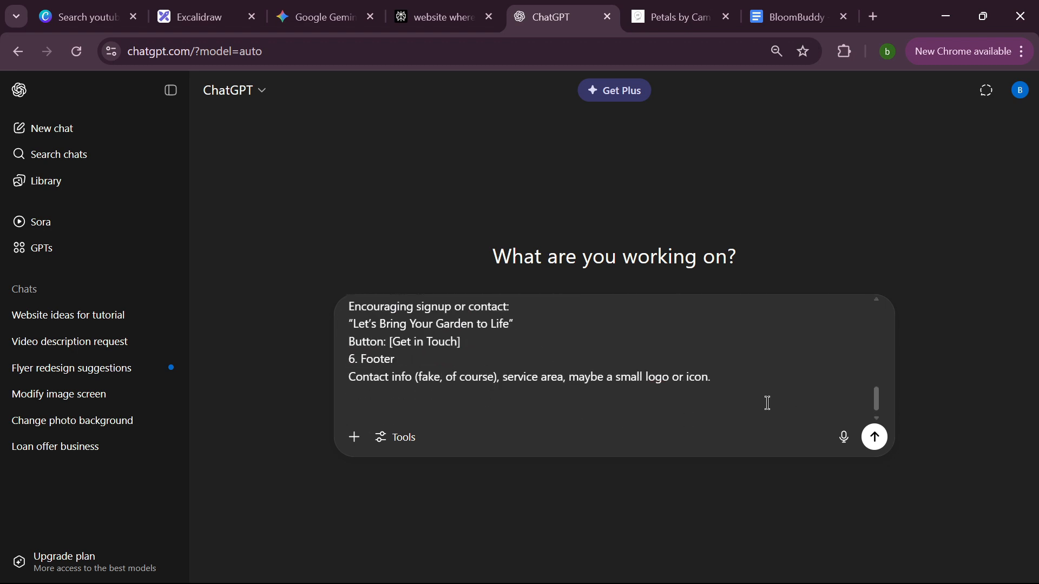
pyautogui.write('I want to create a website ')
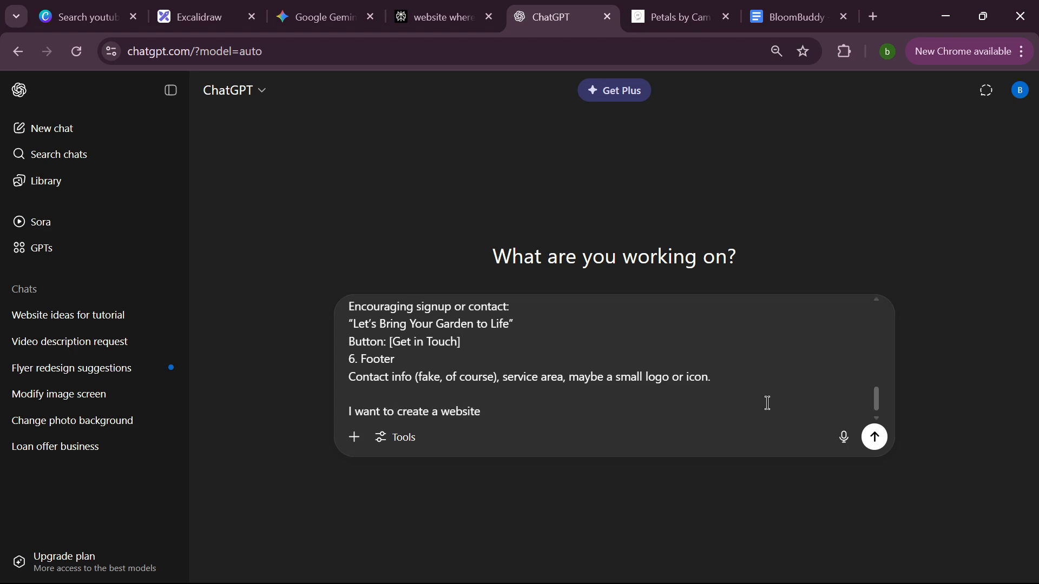
pyautogui.write('with lovable giveme the')
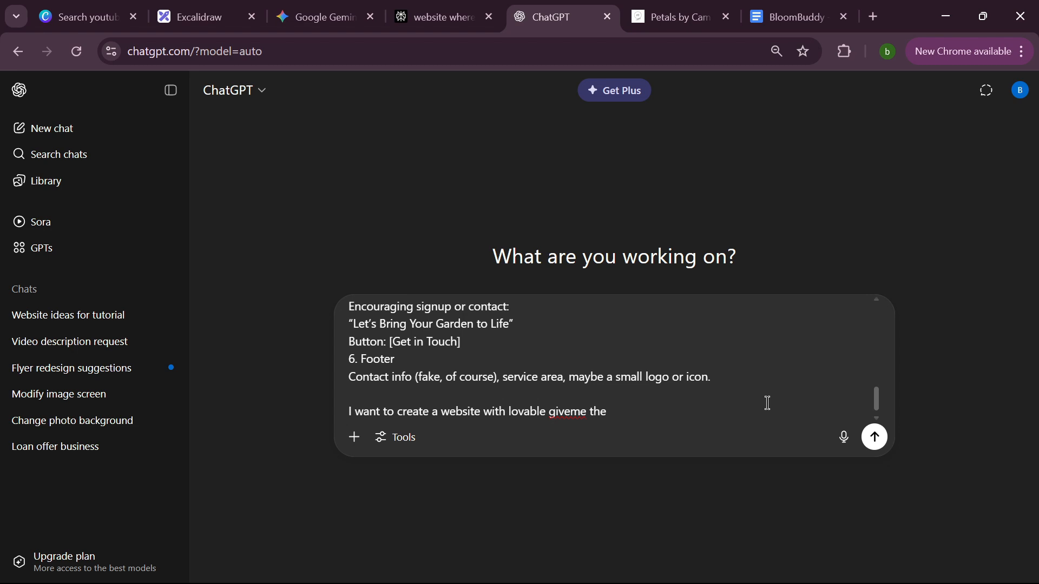
pyautogui.press('BackSpace')
pyautogui.press('BackSpace')
pyautogui.press('BackSpace')
pyautogui.write('me the prompt for the')
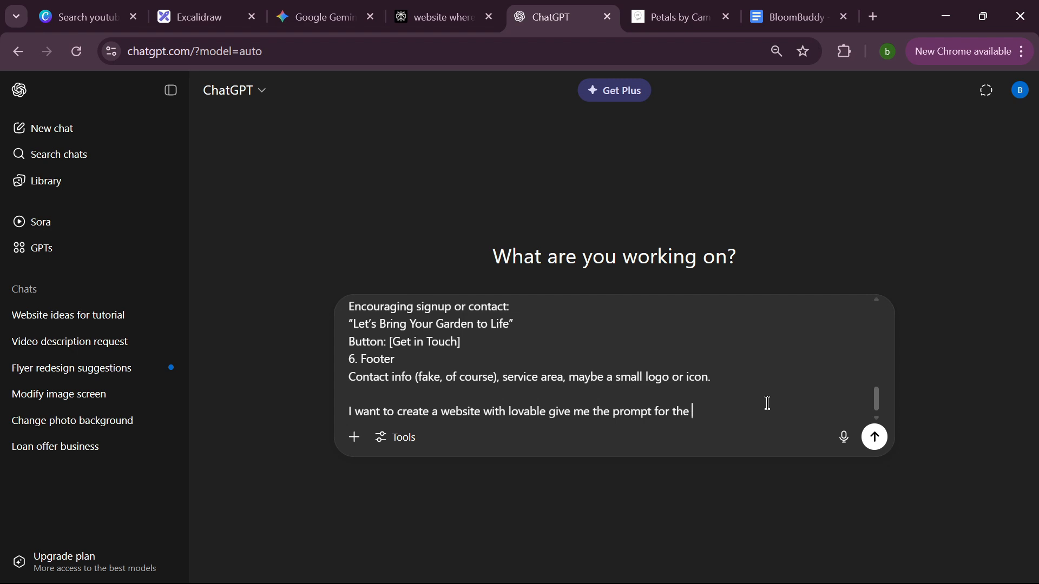
pyautogui.write(' above profile')
# Step: Continue the paragraph with "I'm using the free version of lovable so I'm limited by 5 credit so please take note"
pyautogui.write("I'm using the f")
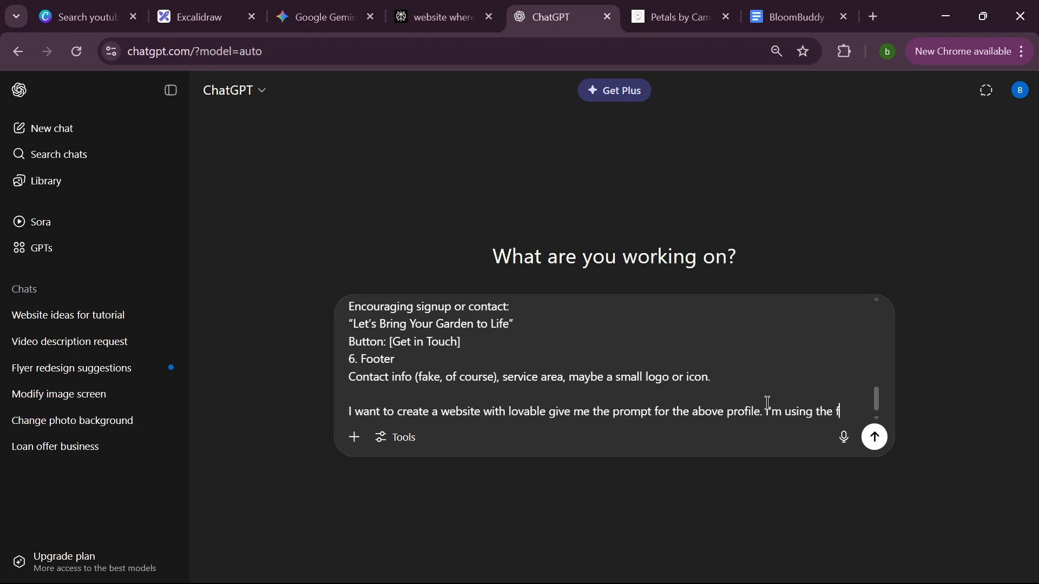
pyautogui.write('ree vers')
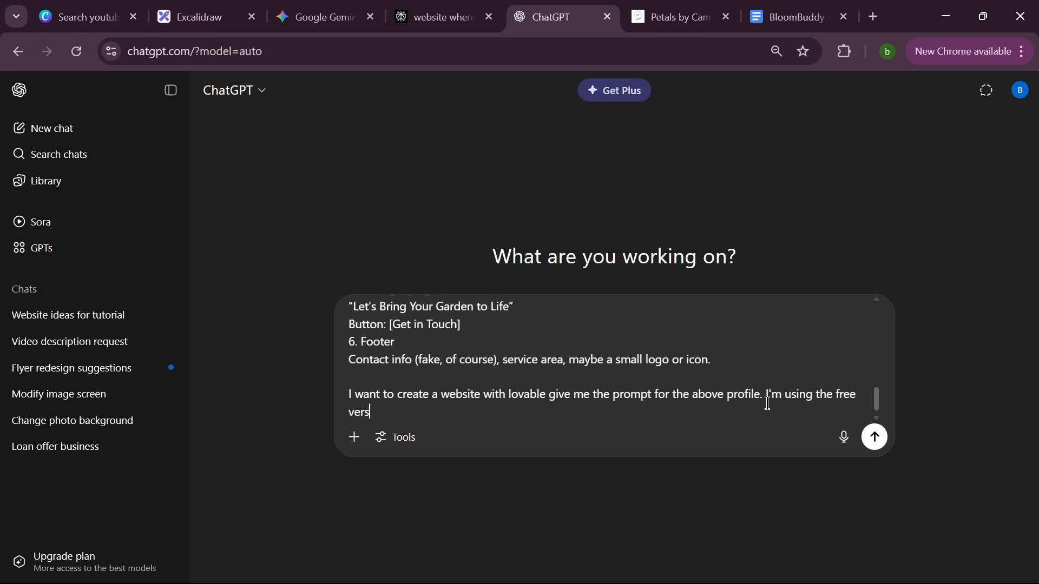
pyautogui.write('ion of lovable so I')
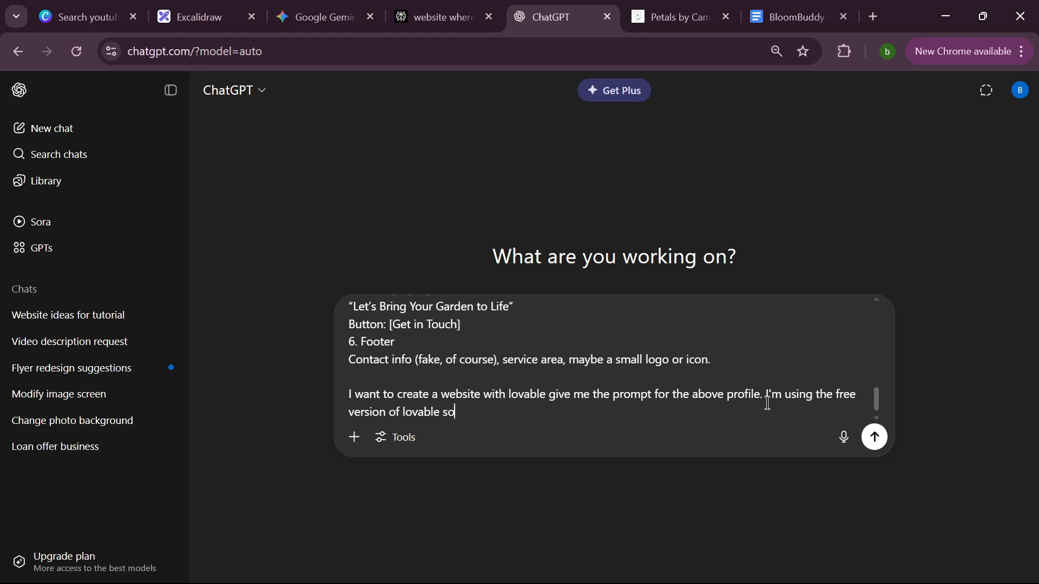
pyautogui.write("'m limi")
pyautogui.write('th')
pyautogui.write('5 cr')
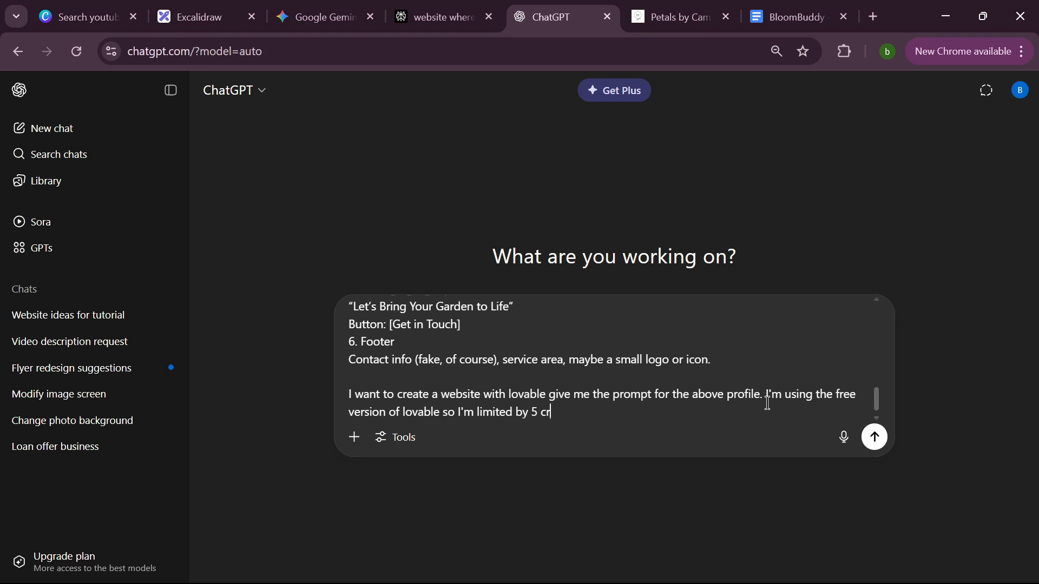
pyautogui.write('edit so please take note')
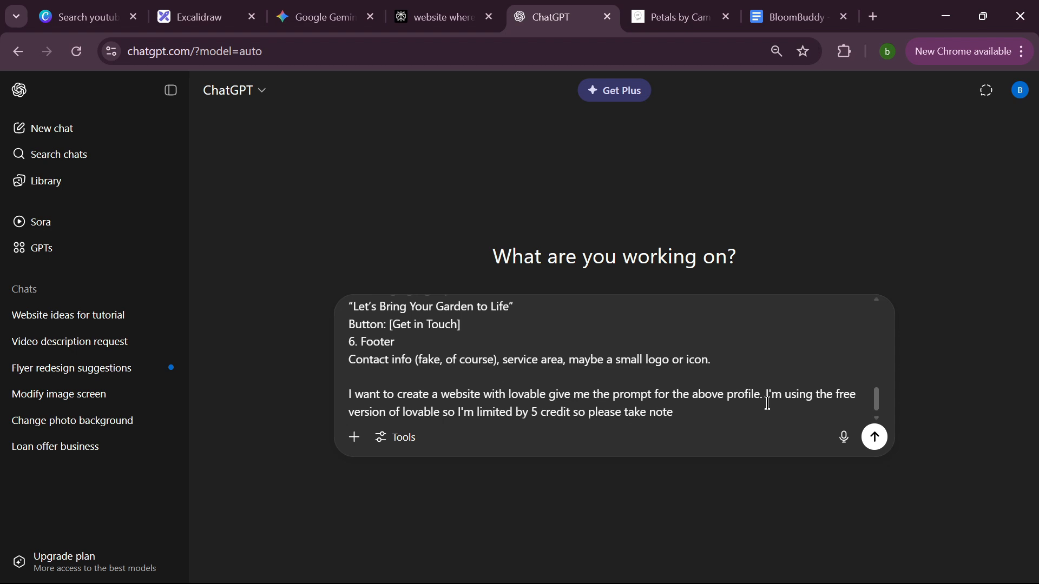
# Step: Add a separate paragraph: "And I want the hero to have a slider of 3 images of flowers plus your recomendation"
pyautogui.hotkey('shift', 'Return')
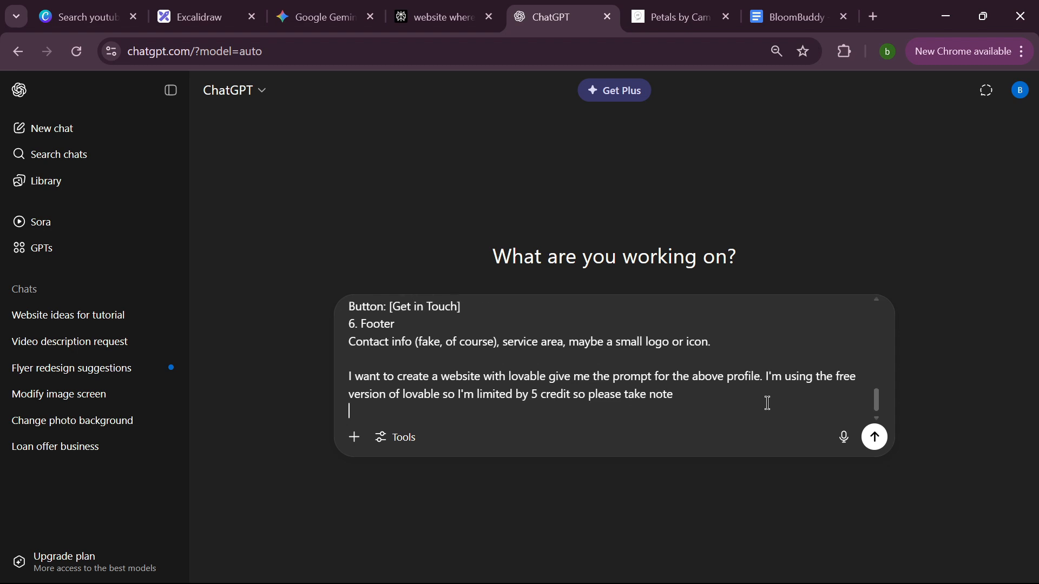
pyautogui.hotkey('shift', 'Return')
pyautogui.write('And I')
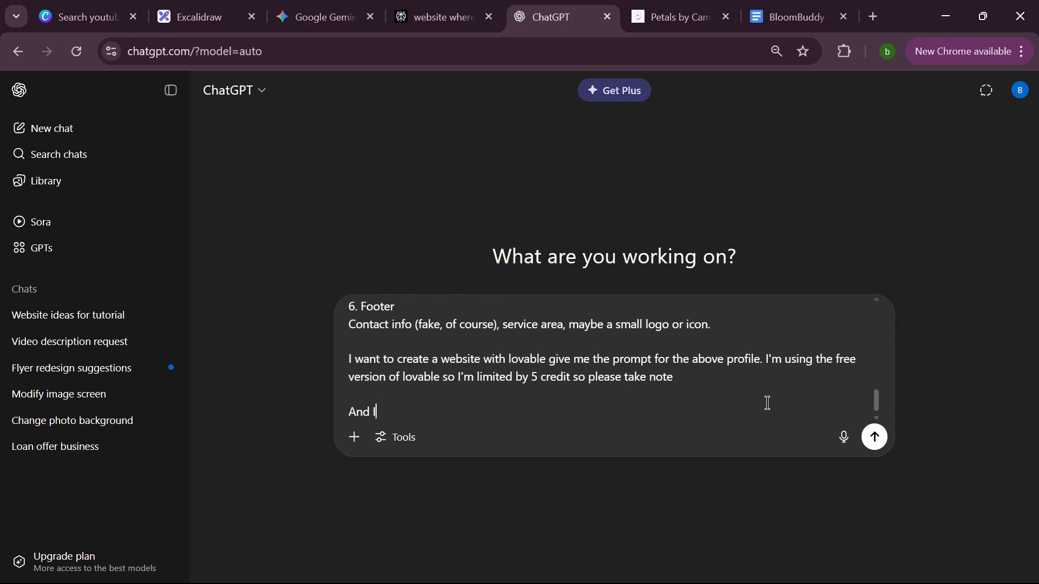
pyautogui.write(' want the headrerer')
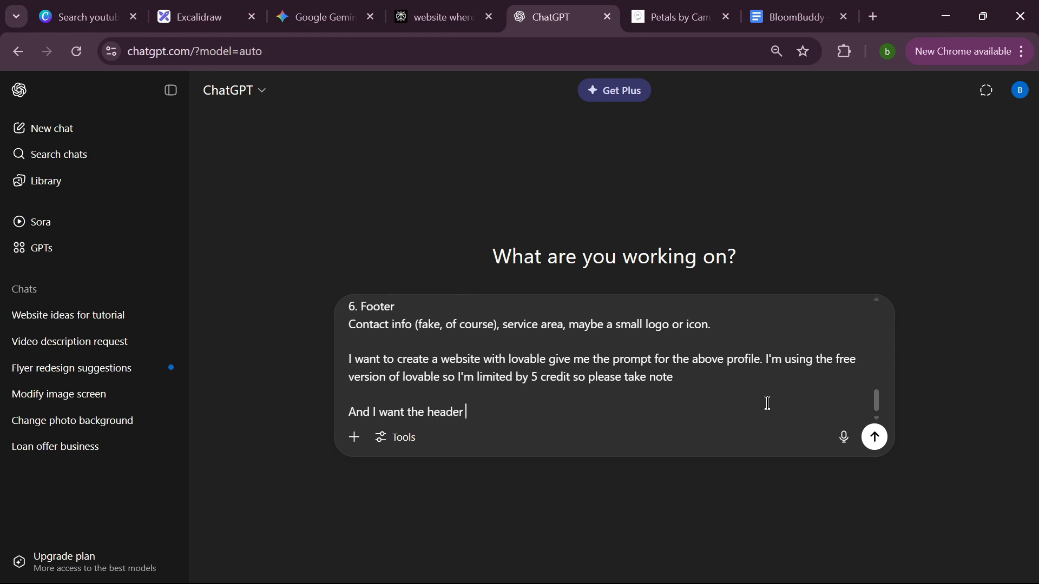
pyautogui.press('BackSpace')
pyautogui.press('BackSpace')
pyautogui.press('BackSpace')
pyautogui.press('BackSpace')
pyautogui.press('BackSpace')
pyautogui.press('BackSpace')
pyautogui.press('BackSpace')
pyautogui.write('hero to have a slider o')
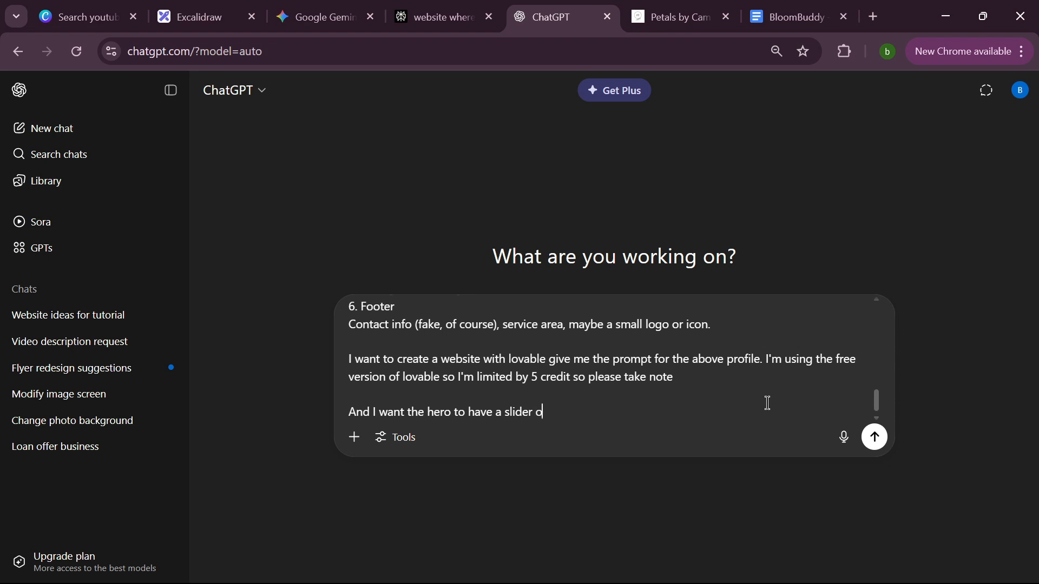
pyautogui.write('f 3 images of flowers ')
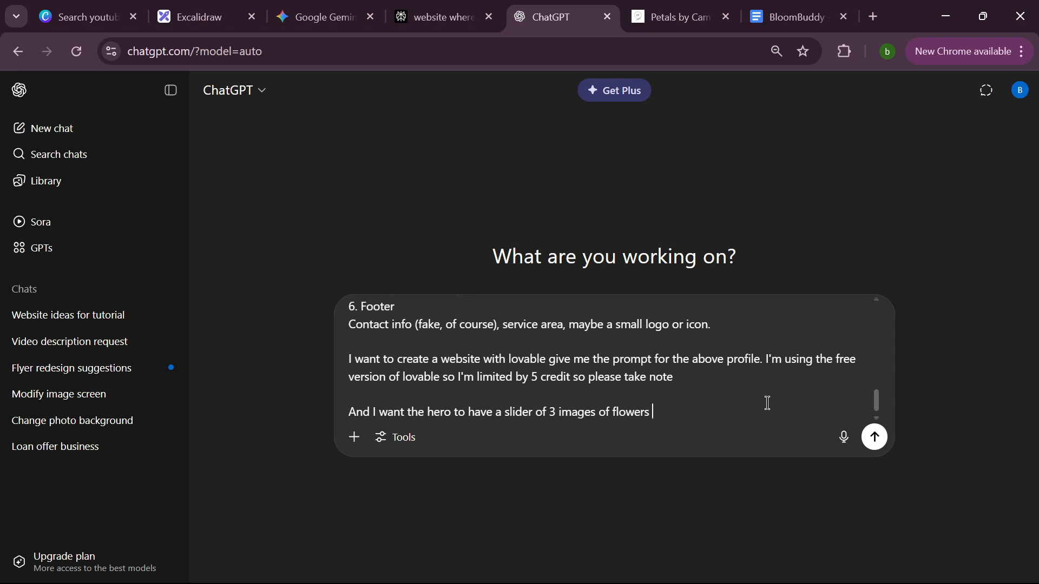
pyautogui.write('and ')
pyautogui.write('plus yo')
pyautogui.write('ur recomendation')
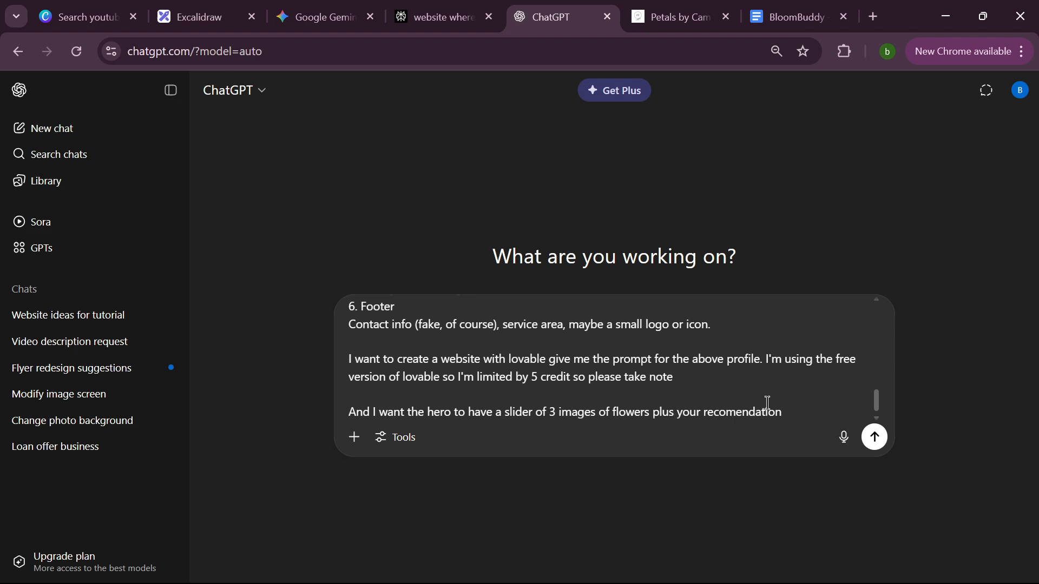
# Step: Send the request and read the generated Lovable prompt for the BloomBuddy website
pyautogui.press('Return')
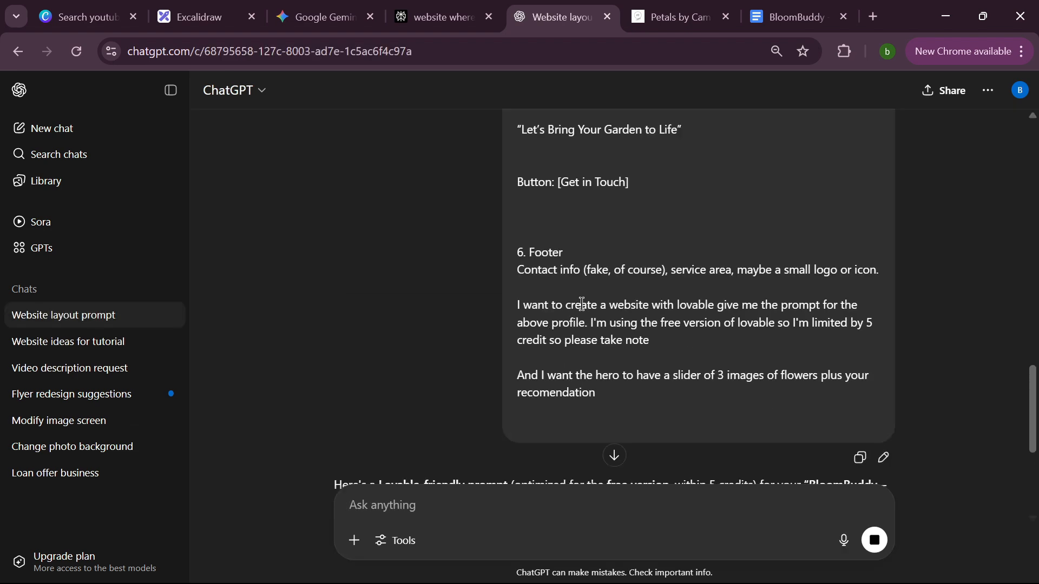
pyautogui.scroll(-6, 582, 304)
pyautogui.scroll(-2, 650, 297)
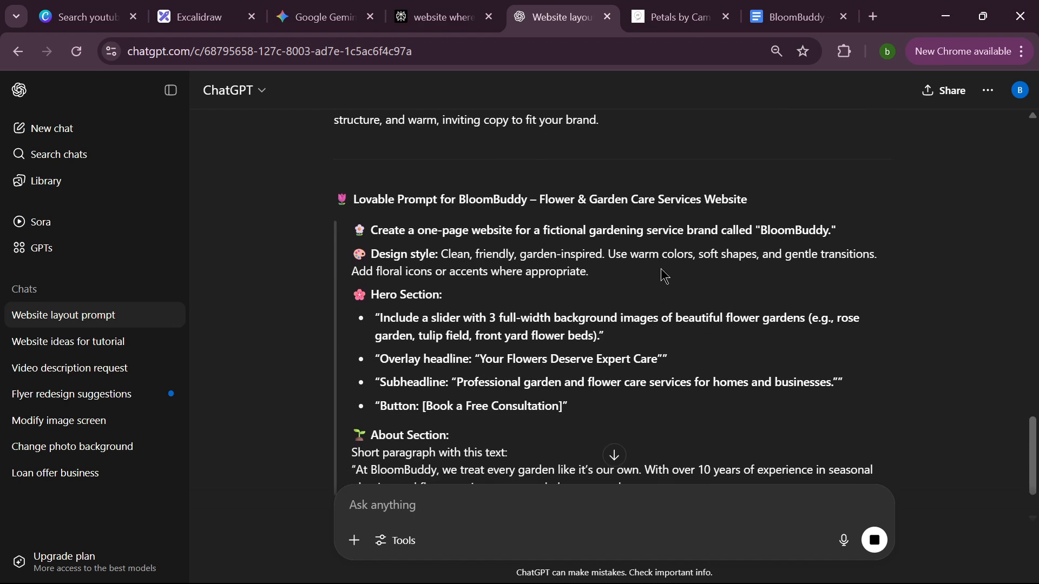
# Step: Read the generated Lovable prompt from its introduction through the hero, about, services and testimonials sections to the footer
pyautogui.scroll(3, 682, 306)
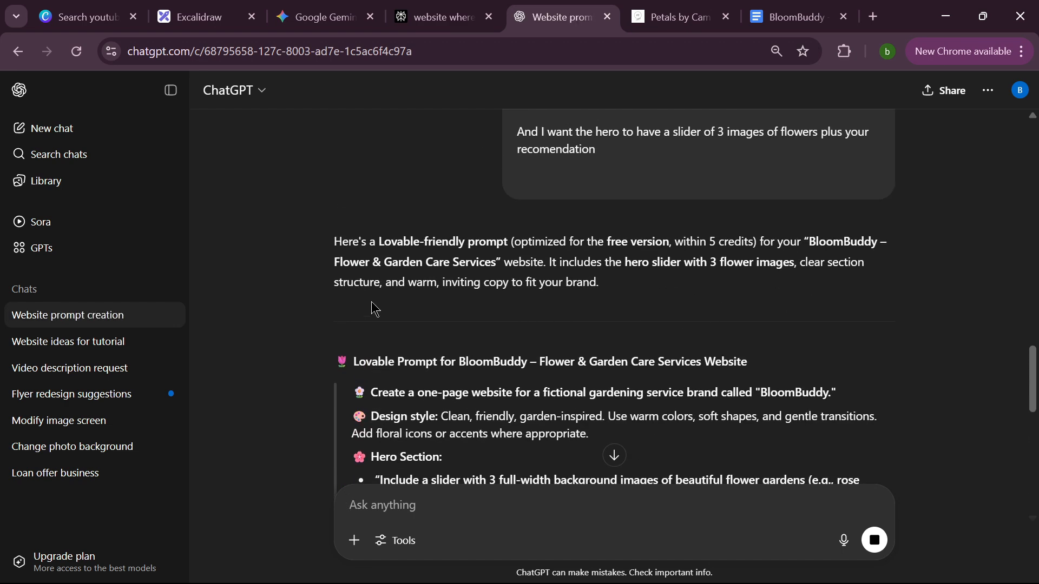
pyautogui.scroll(-2, 709, 259)
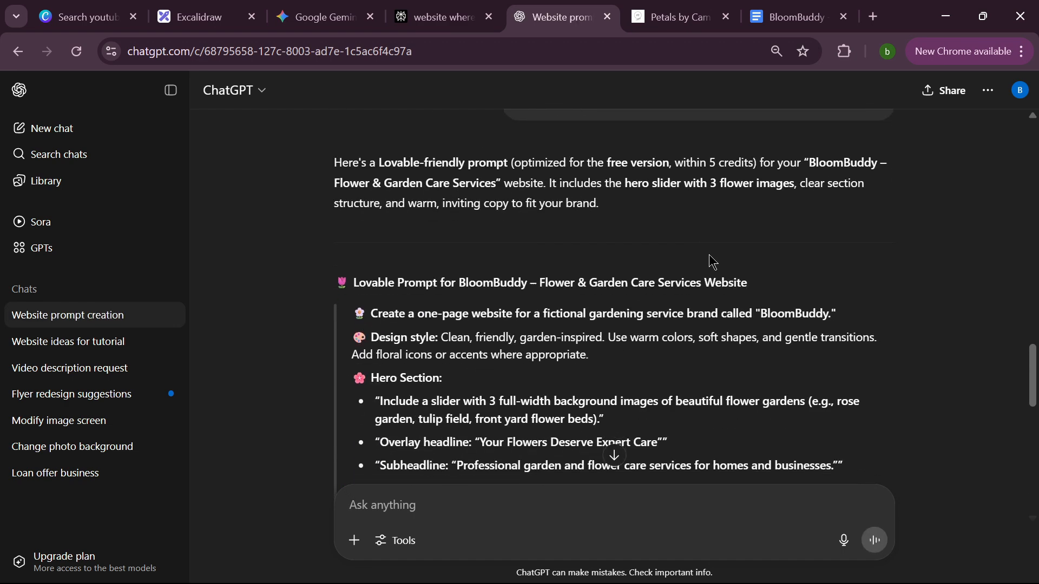
pyautogui.scroll(-1, 603, 220)
pyautogui.scroll(-1, 602, 219)
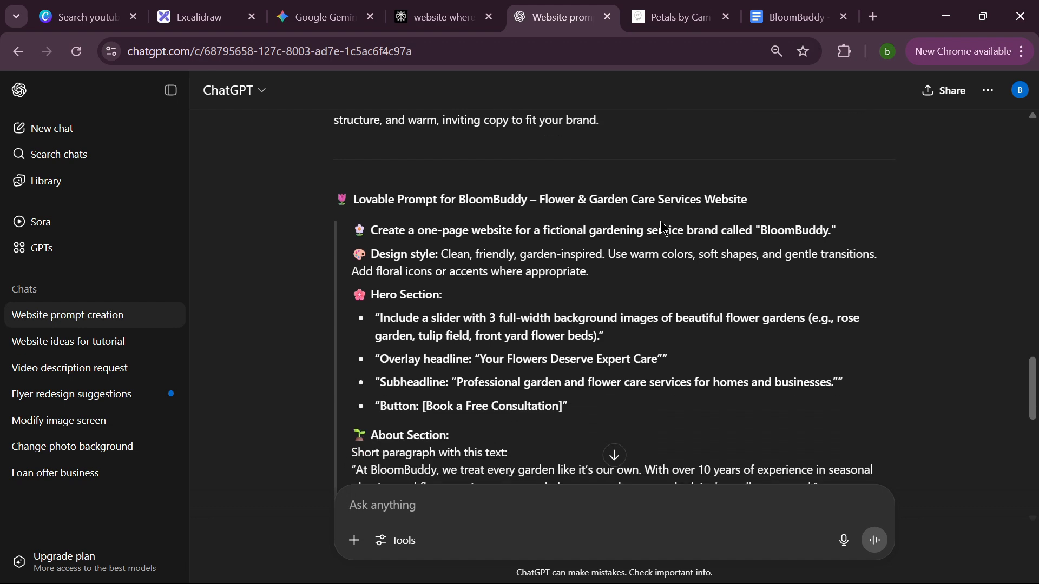
pyautogui.scroll(-2, 656, 245)
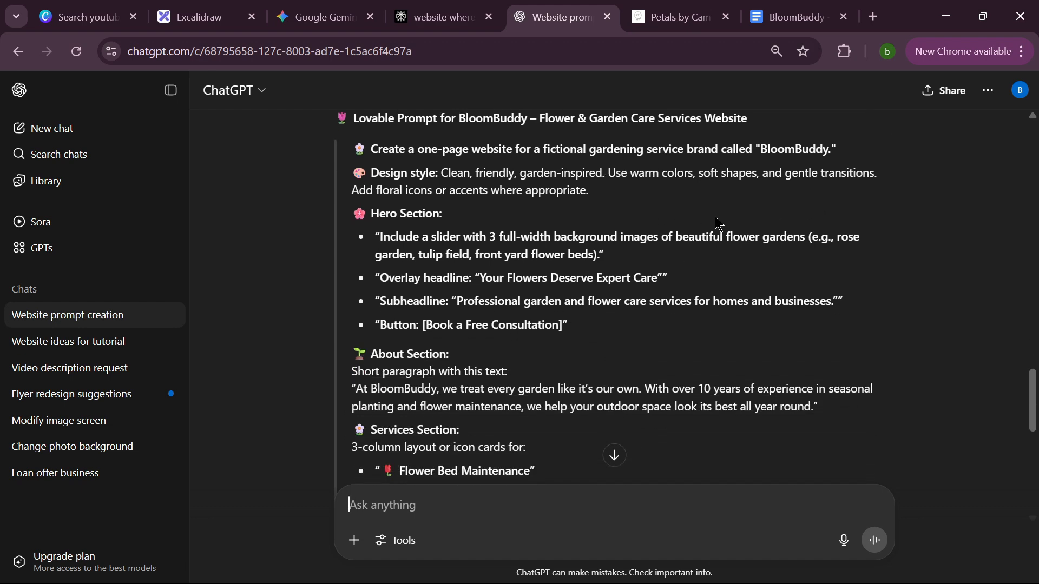
pyautogui.scroll(1, 503, 219)
pyautogui.scroll(1, 512, 234)
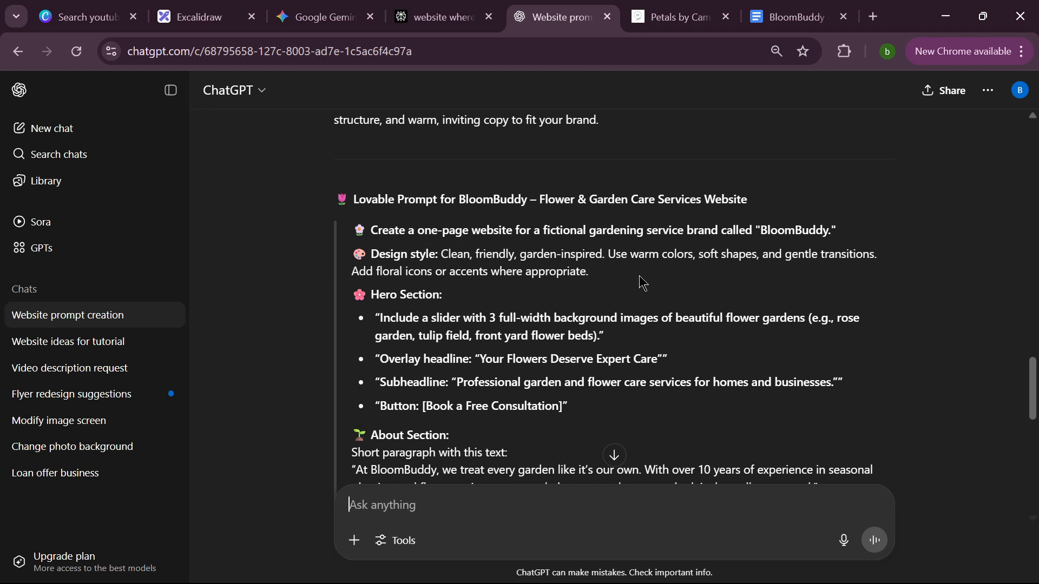
pyautogui.scroll(-1, 536, 285)
pyautogui.scroll(-2, 541, 283)
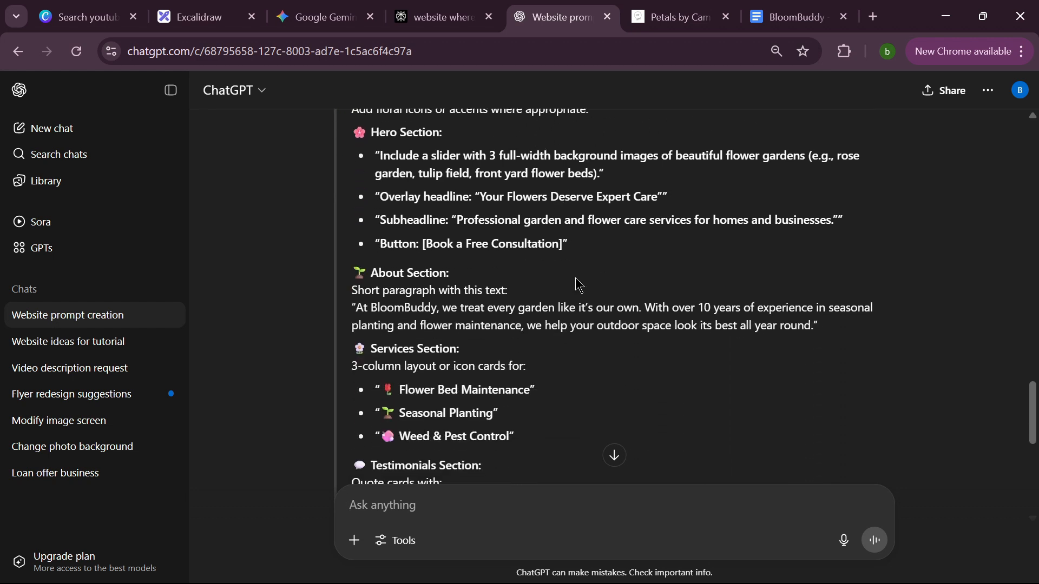
pyautogui.scroll(-2, 596, 287)
pyautogui.scroll(-6, 595, 287)
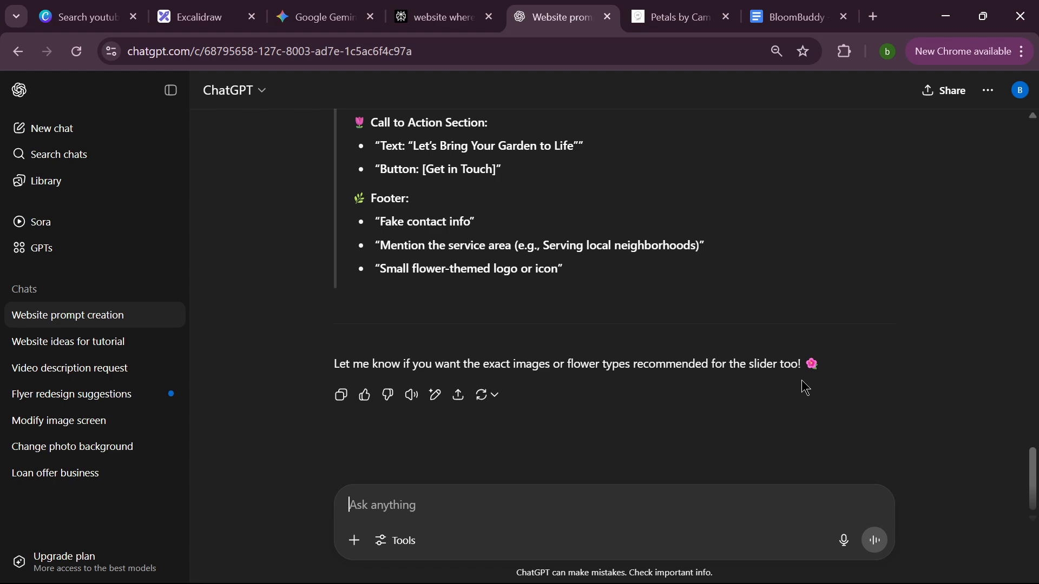
# Step: Go over the prompt again, examining the design style and the content asked for in each section
pyautogui.scroll(3, 803, 385)
pyautogui.scroll(-3, 806, 387)
pyautogui.scroll(6, 517, 322)
pyautogui.scroll(6, 517, 322)
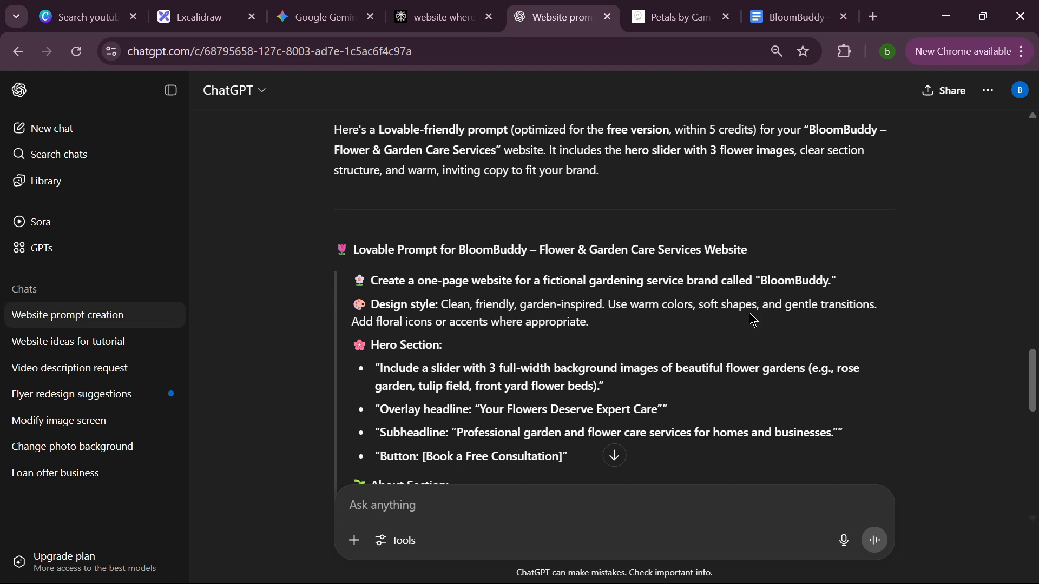
pyautogui.scroll(-2, 641, 302)
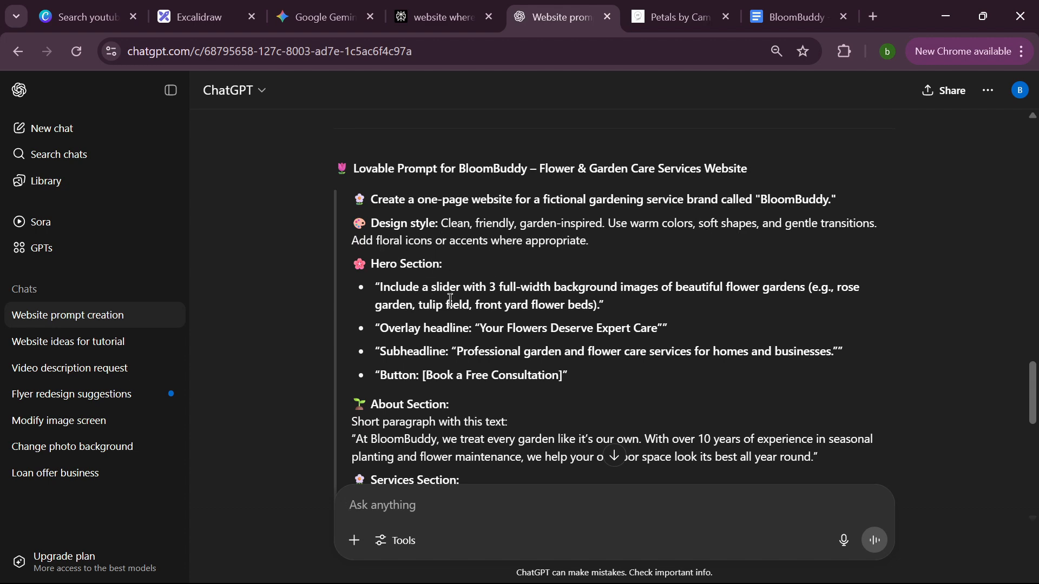
pyautogui.scroll(-2, 468, 306)
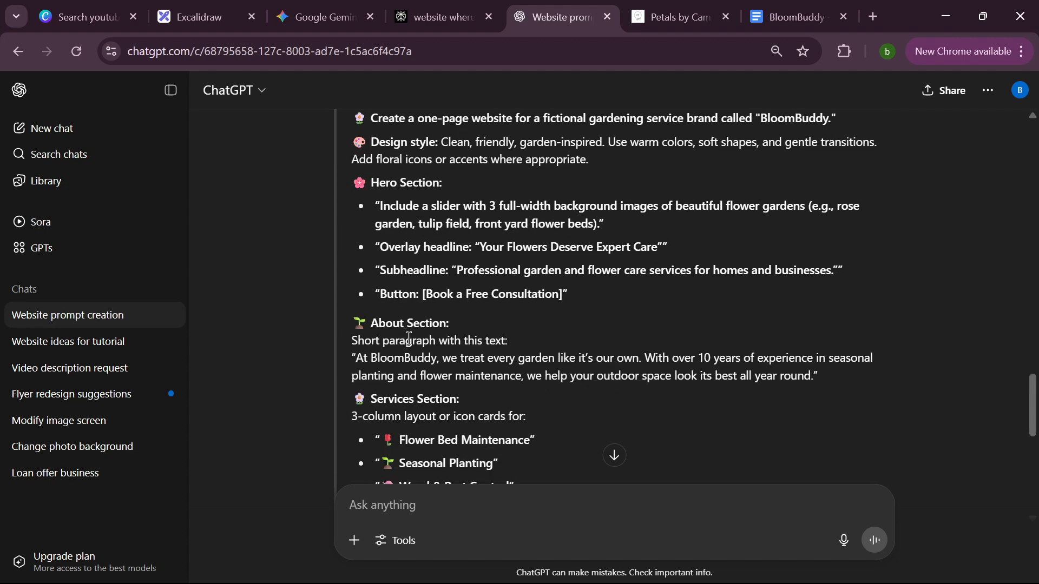
pyautogui.scroll(-3, 474, 340)
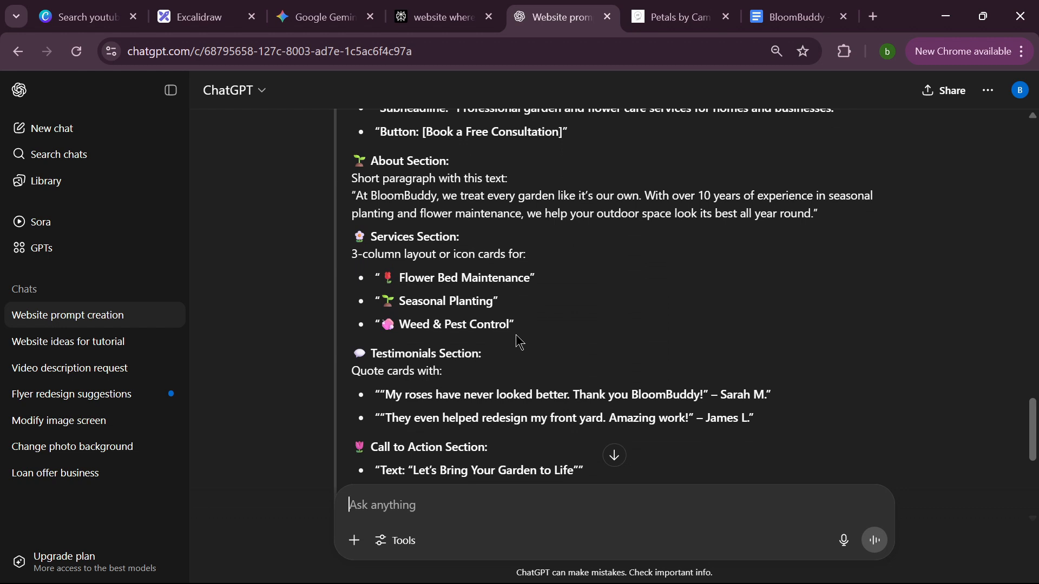
pyautogui.scroll(-3, 519, 342)
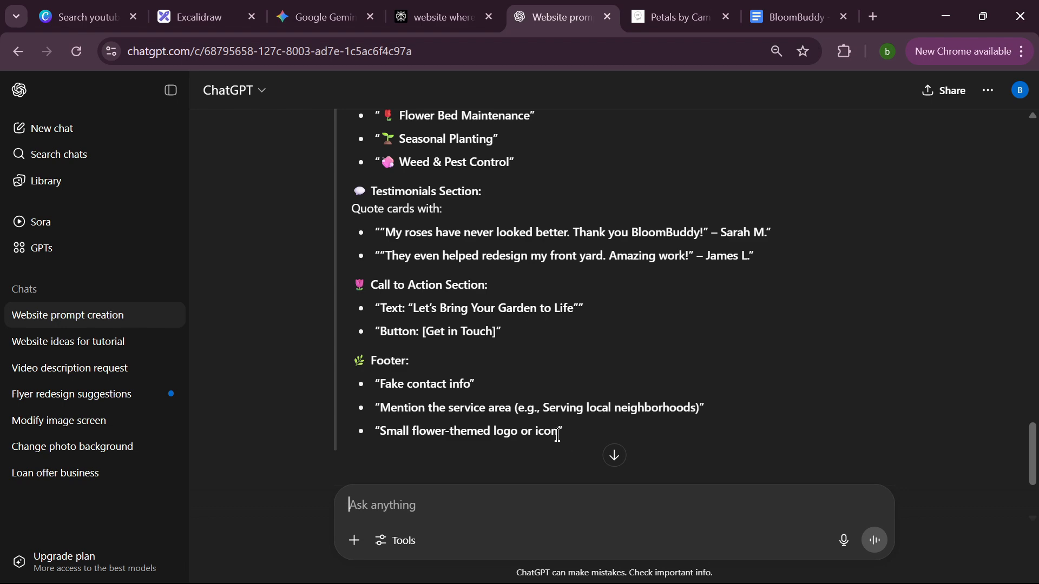
pyautogui.scroll(6, 558, 429)
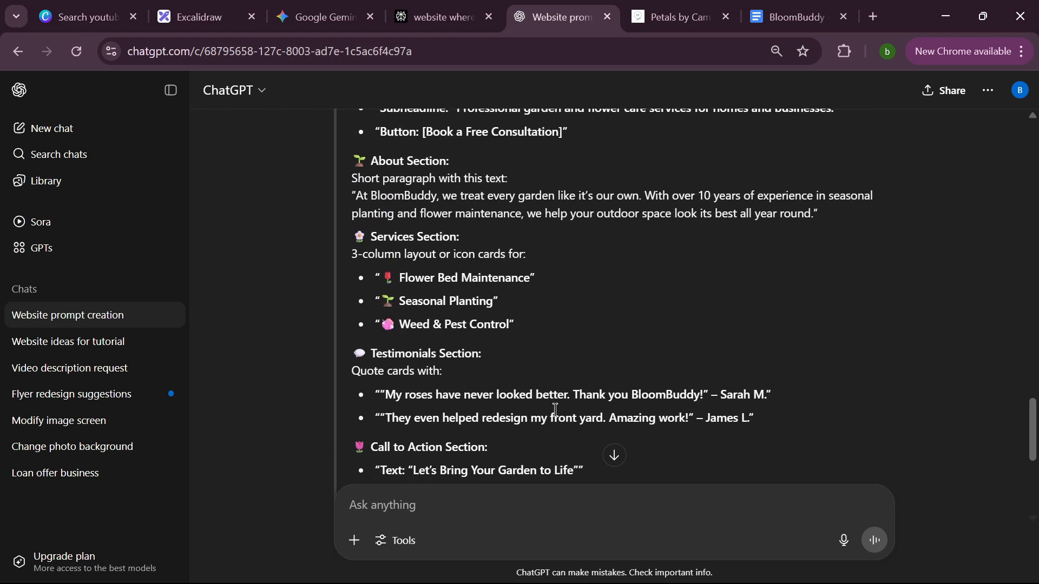
pyautogui.scroll(4, 558, 416)
pyautogui.scroll(-3, 560, 409)
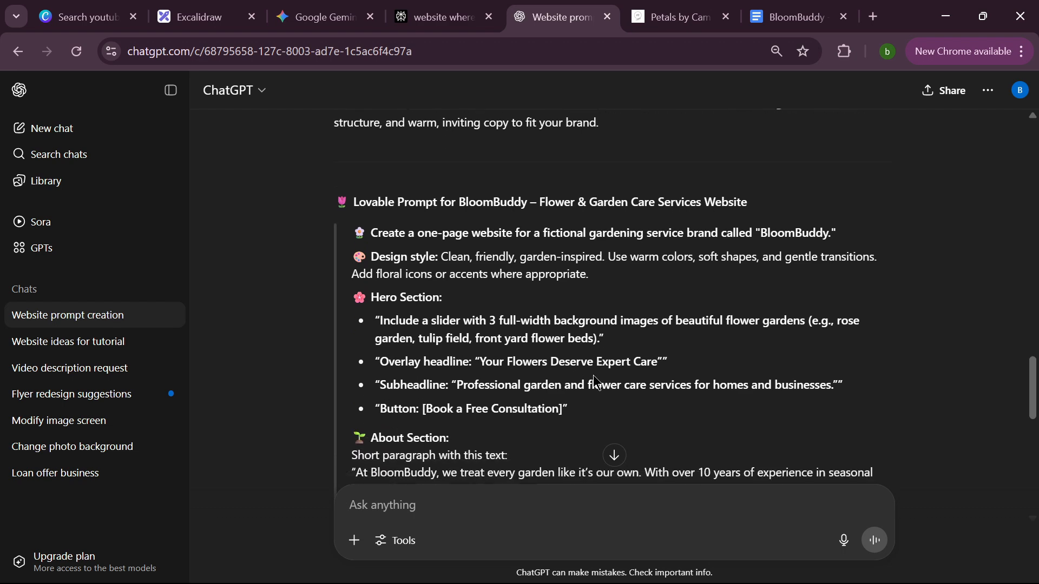
# Step: Copy the whole prompt from the "Lovable Prompt for BloomBuddy" heading through the "Small flower-themed logo or icon" line
pyautogui.scroll(4, 617, 373)
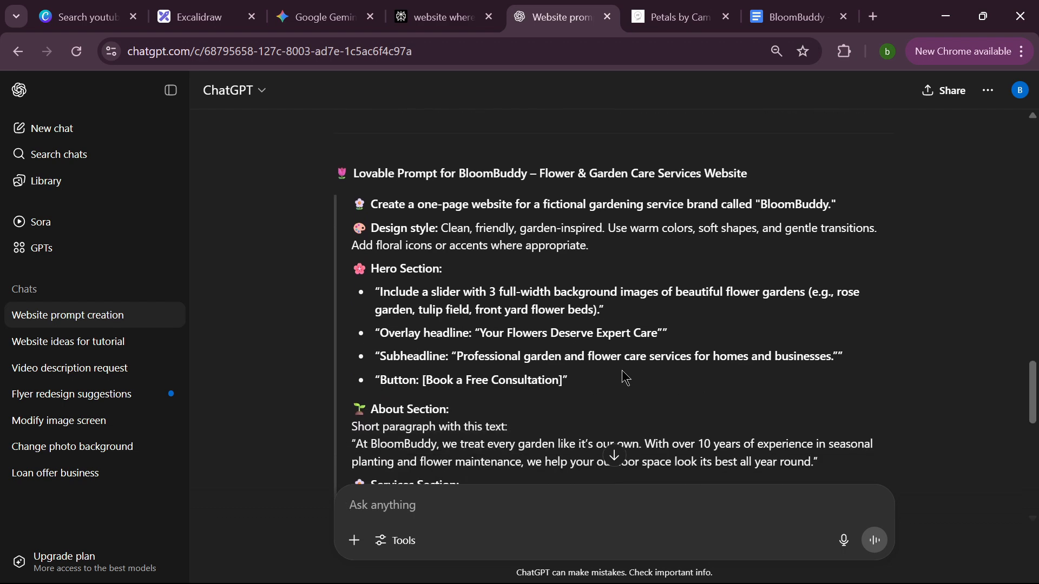
pyautogui.scroll(1, 620, 371)
pyautogui.scroll(-2, 413, 364)
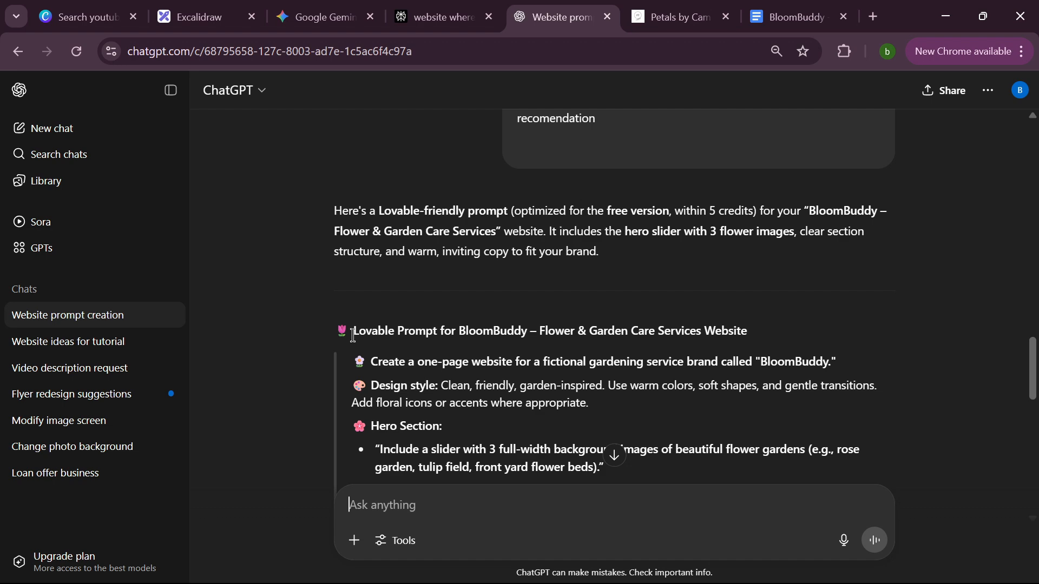
pyautogui.moveTo(355, 336); pyautogui.dragTo(575, 454)
pyautogui.scroll(-1, 456, 425)
pyautogui.scroll(-2, 456, 425)
pyautogui.scroll(-3, 471, 441)
pyautogui.scroll(-4, 485, 435)
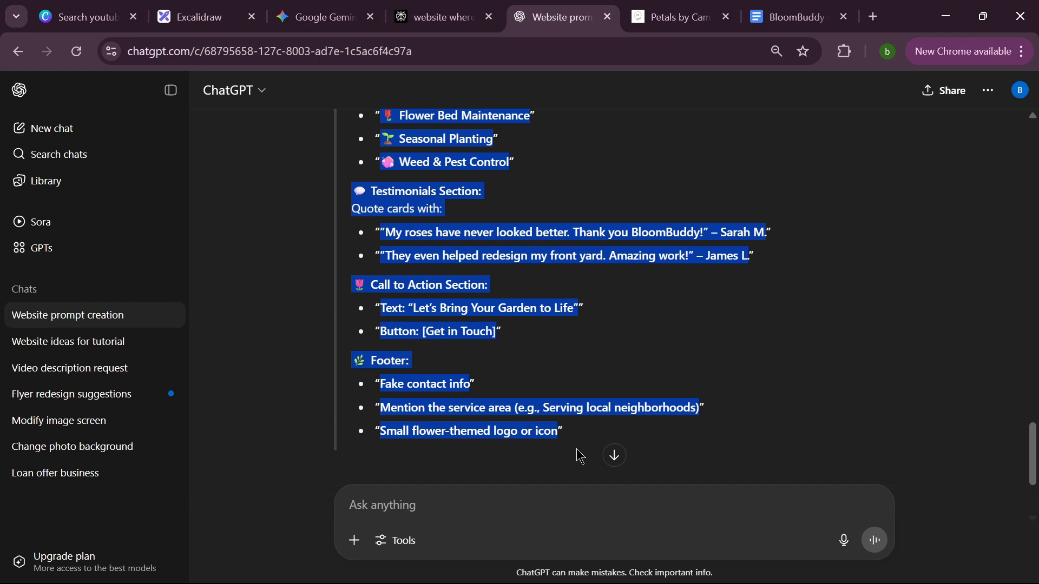
pyautogui.rightClick(643, 248)
pyautogui.click(425, 271)
# Step: Switch to the Lovable browser window and paste the copied prompt into the website request box
pyautogui.scroll(3, 660, 330)
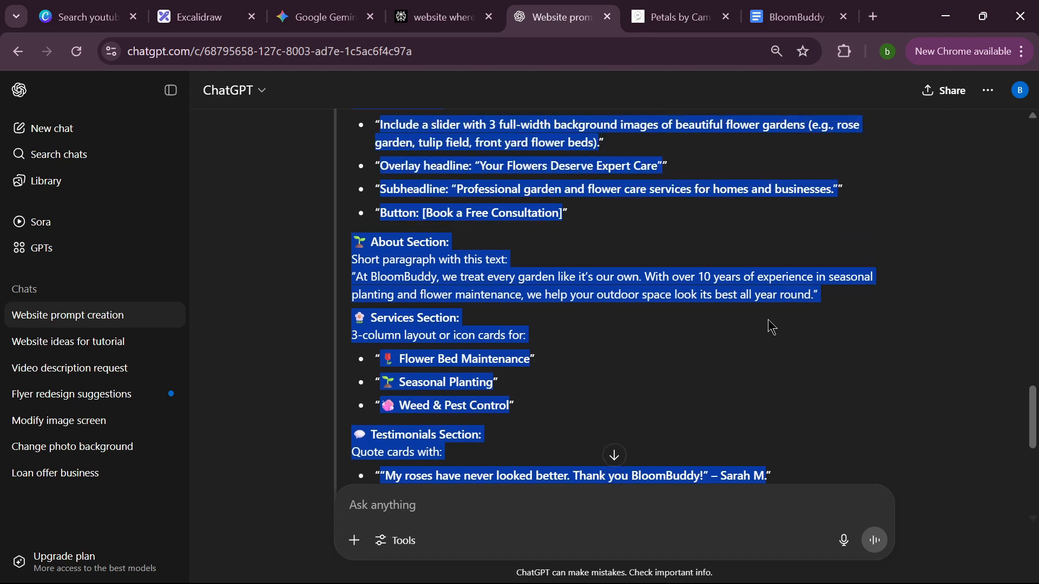
pyautogui.scroll(1, 780, 328)
pyautogui.scroll(3, 736, 339)
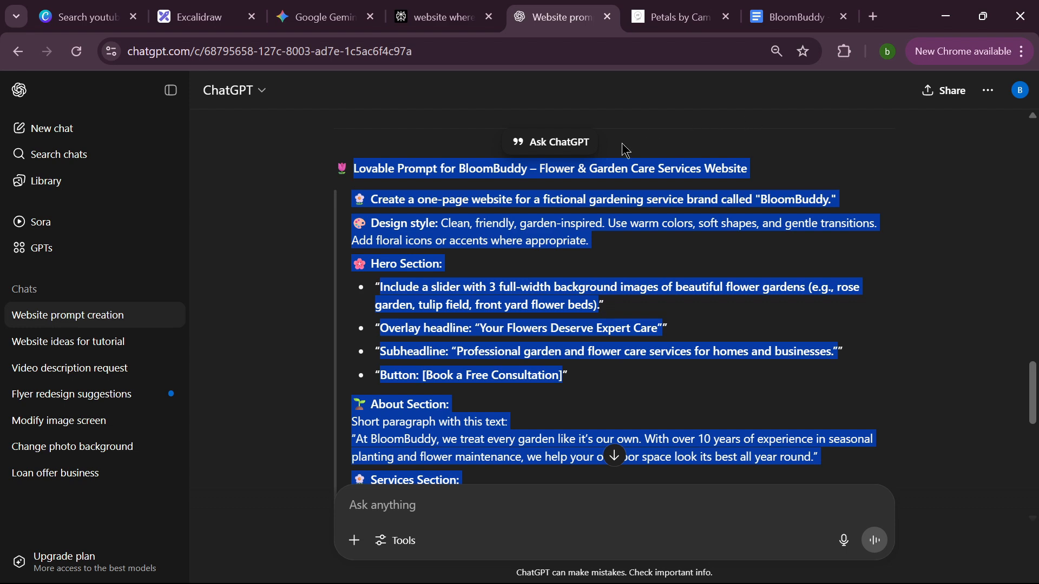
pyautogui.moveTo(665, 573)
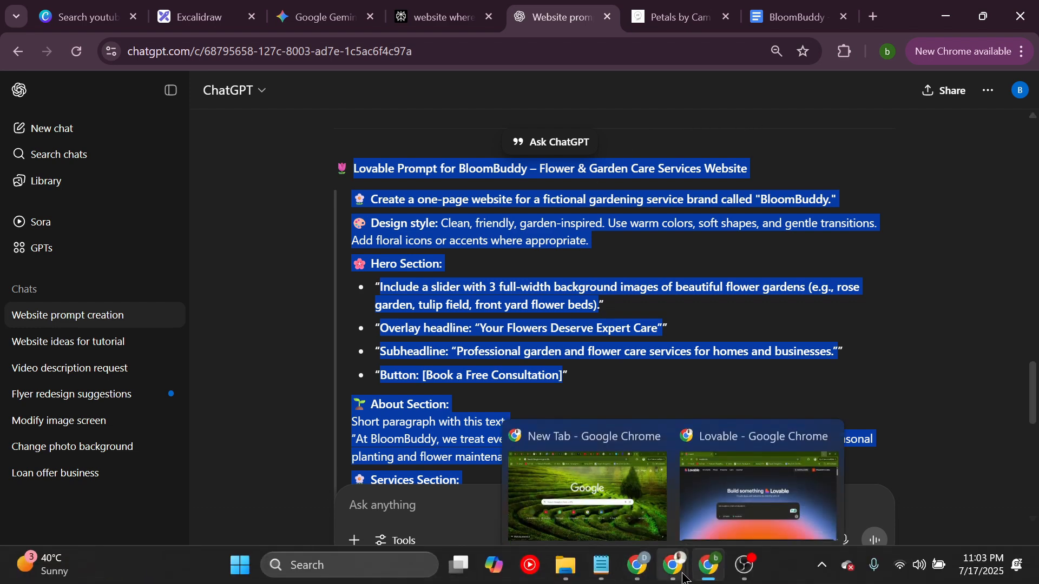
pyautogui.click(738, 501)
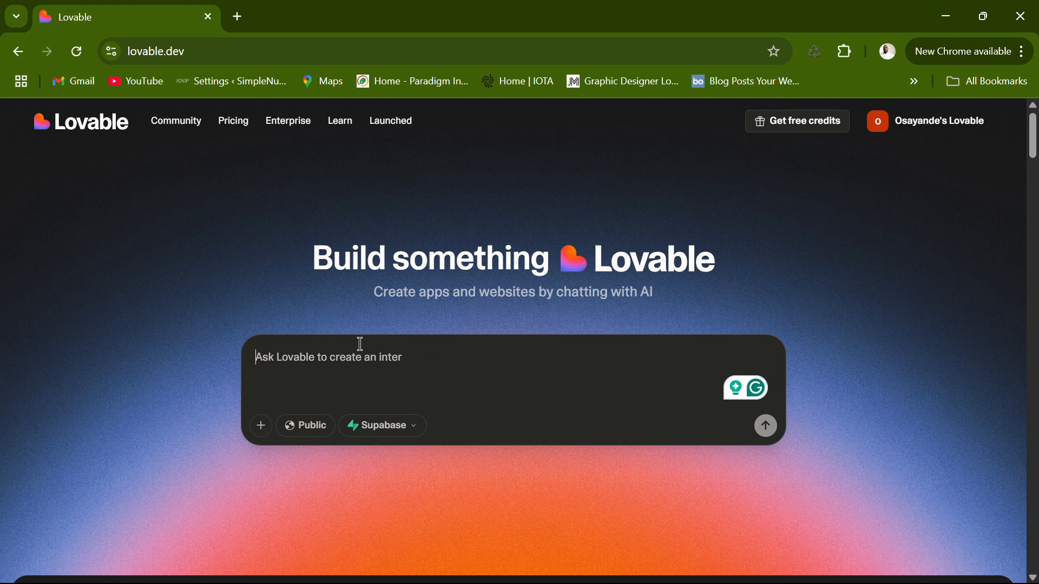
pyautogui.hotkey('ctrl', 'v')
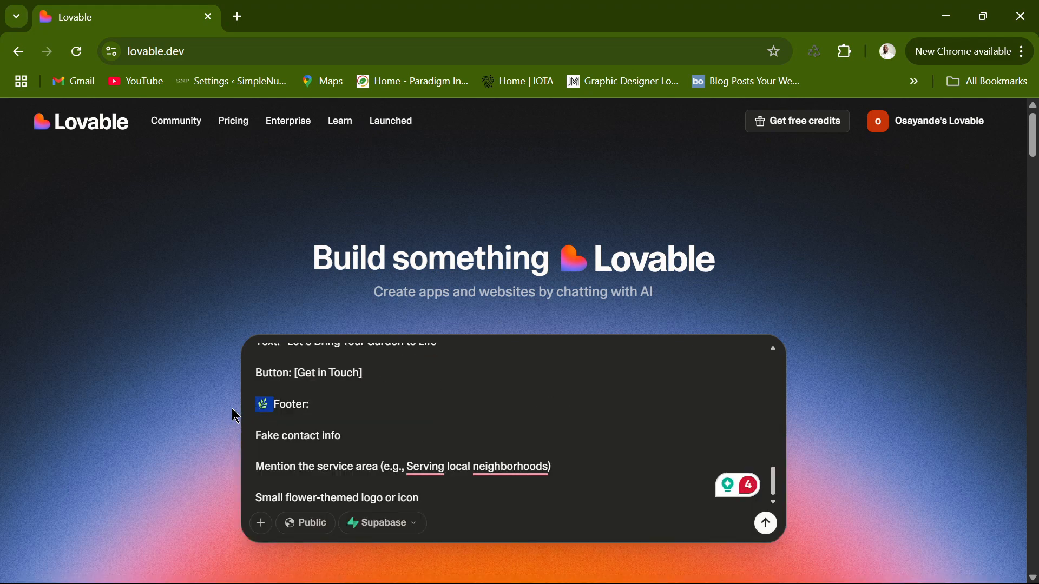
# Step: Delete the emojis in front of "Footer:" and "Weed & Pest Control" in the pasted prompt
pyautogui.press('BackSpace')
pyautogui.press('BackSpace')
pyautogui.scroll(5, 442, 490)
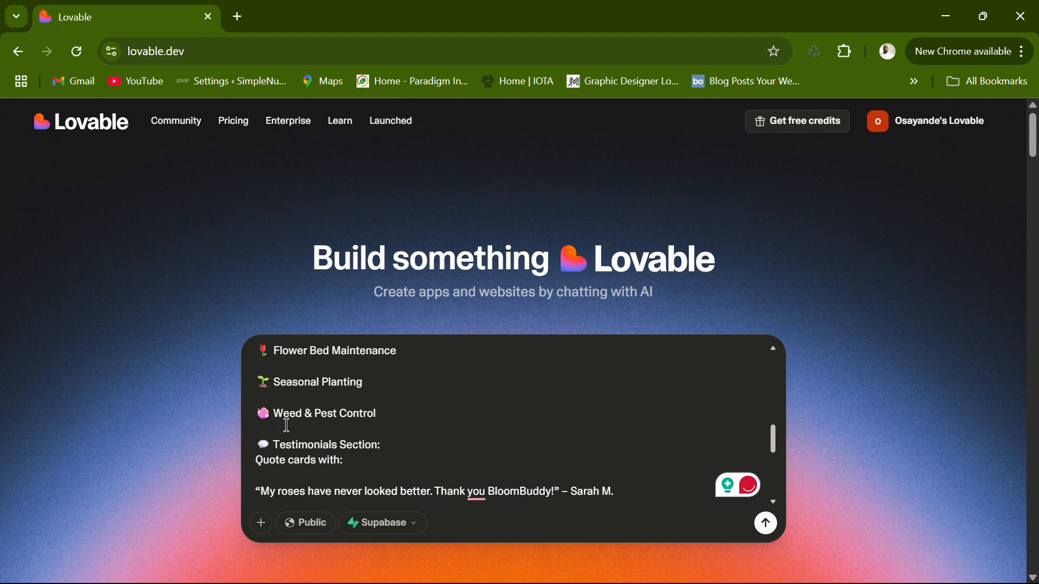
pyautogui.click(274, 415)
pyautogui.press('BackSpace')
pyautogui.press('BackSpace')
pyautogui.press('BackSpace')
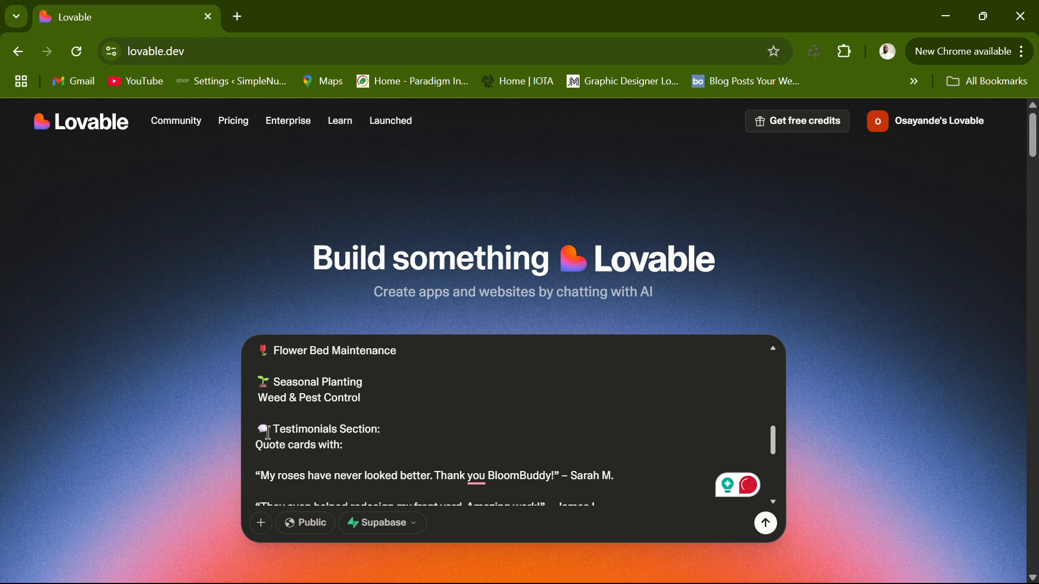
# Step: Delete the emojis in front of "Testimonials Section:" and "Seasonal Planting"
pyautogui.click(269, 433)
pyautogui.press('BackSpace')
pyautogui.click(268, 382)
pyautogui.press('BackSpace')
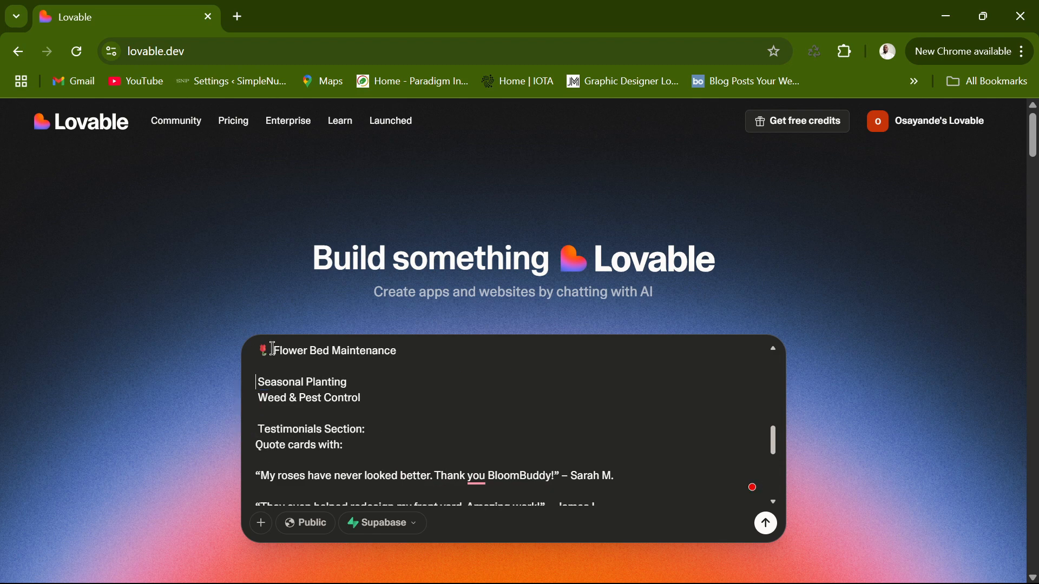
pyautogui.scroll(1, 273, 357)
pyautogui.click(274, 376)
pyautogui.press('BackSpace')
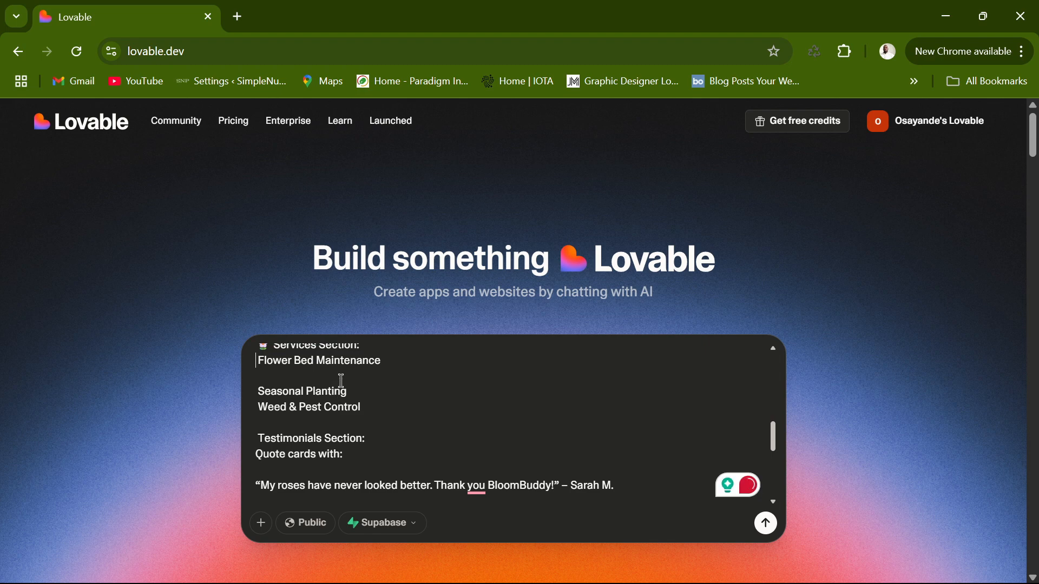
pyautogui.hotkey('ctrl', 'z')
# Step: Delete the emojis in front of "Flower Bed Maintenance", "Services Section:" and "About Section:"
pyautogui.click(273, 396)
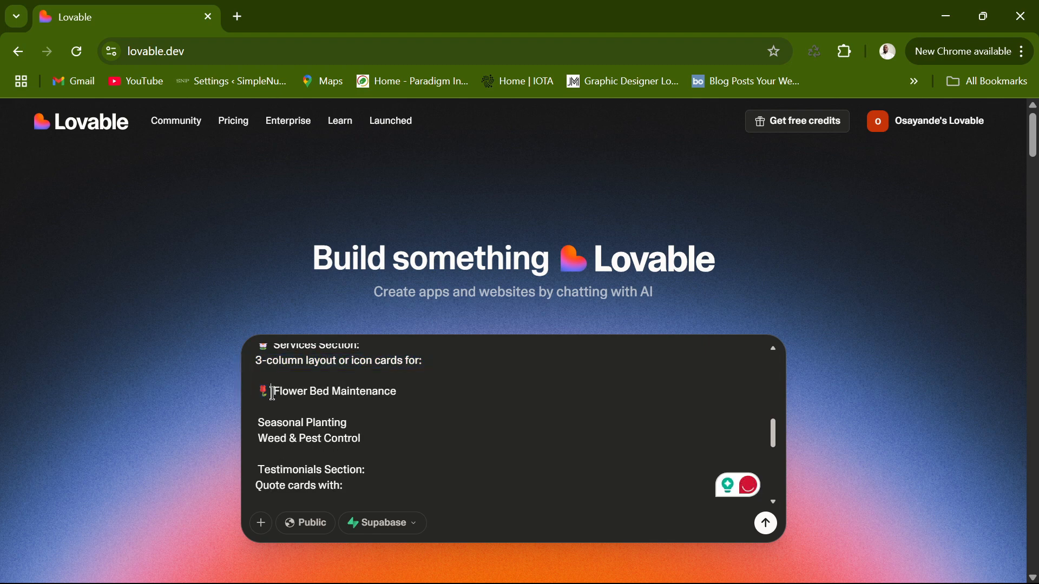
pyautogui.press('BackSpace')
pyautogui.scroll(4, 269, 413)
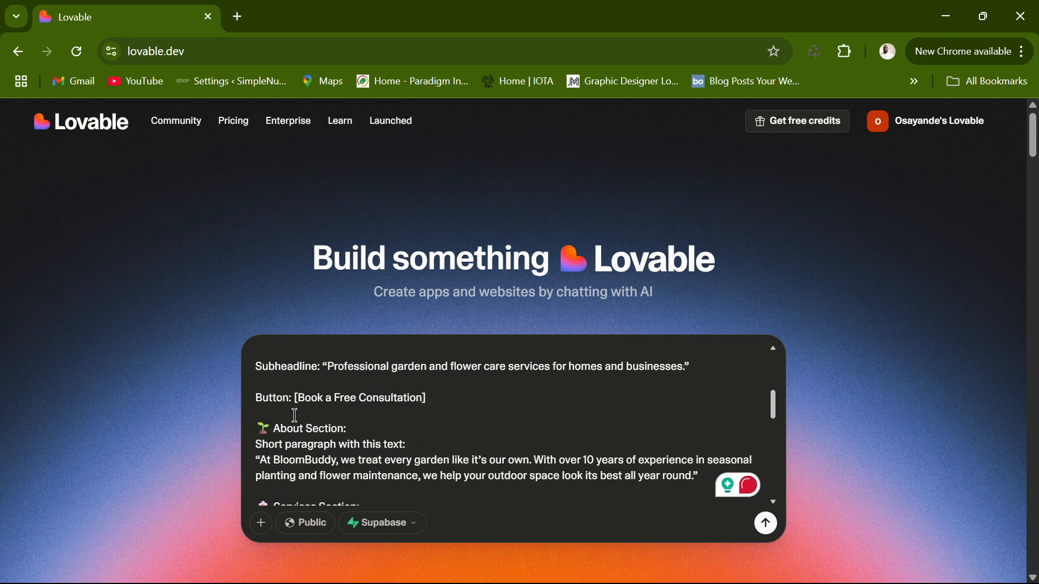
pyautogui.scroll(-1, 280, 445)
pyautogui.scroll(-3, 280, 445)
pyautogui.scroll(2, 264, 385)
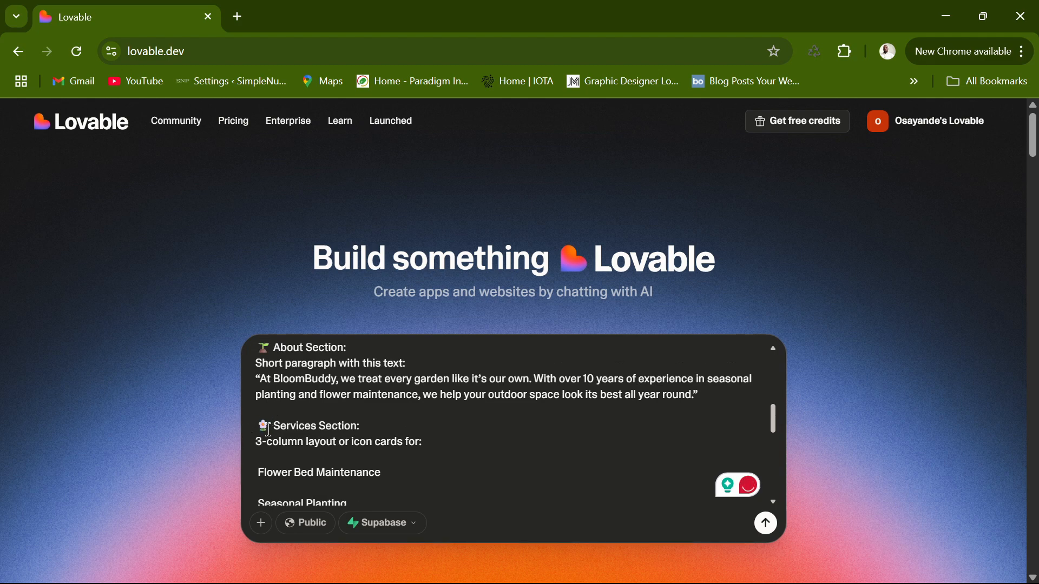
pyautogui.moveTo(269, 430); pyautogui.dragTo(245, 438)
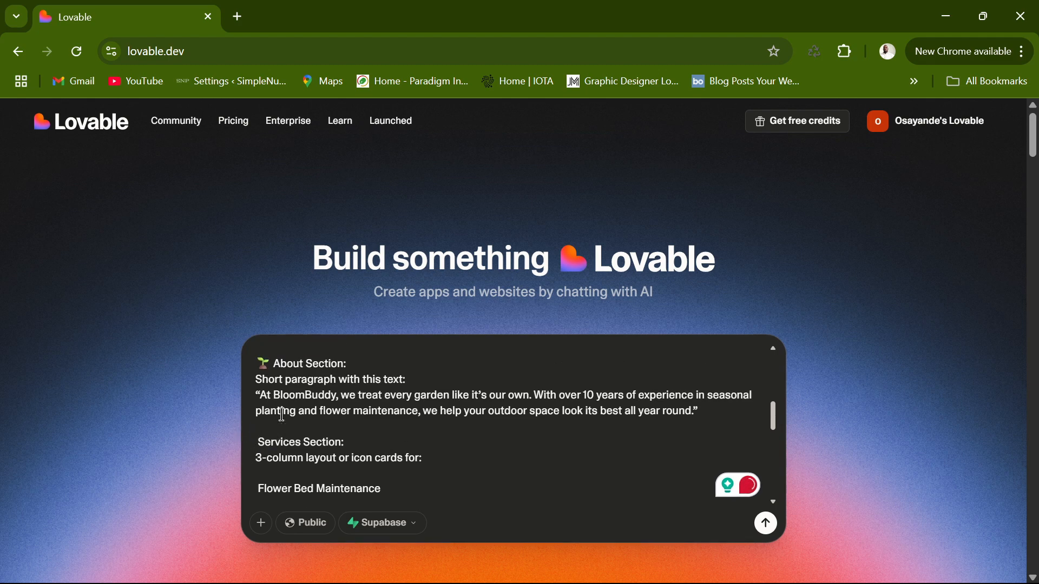
pyautogui.scroll(2, 248, 427)
pyautogui.press('BackSpace')
# Step: Delete the emojis in front of "Hero Section:", "Design style:" and the "Create a one-page website" line
pyautogui.moveTo(240, 416); pyautogui.dragTo(250, 427)
pyautogui.scroll(3, 416, 423)
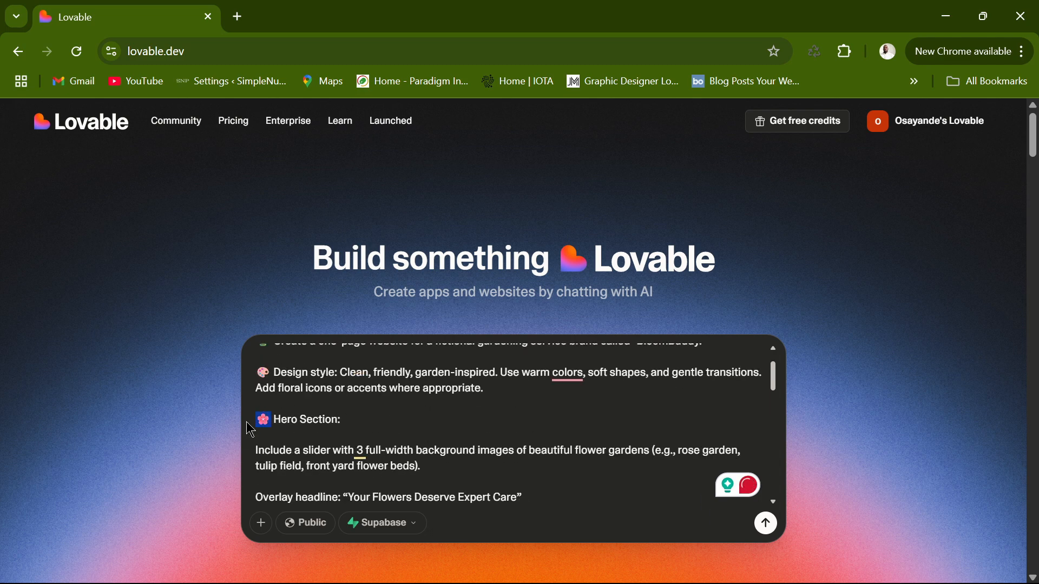
pyautogui.press('BackSpace')
pyautogui.moveTo(271, 377); pyautogui.dragTo(232, 401)
pyautogui.press('BackSpace')
pyautogui.scroll(1, 304, 409)
pyautogui.press('BackSpace')
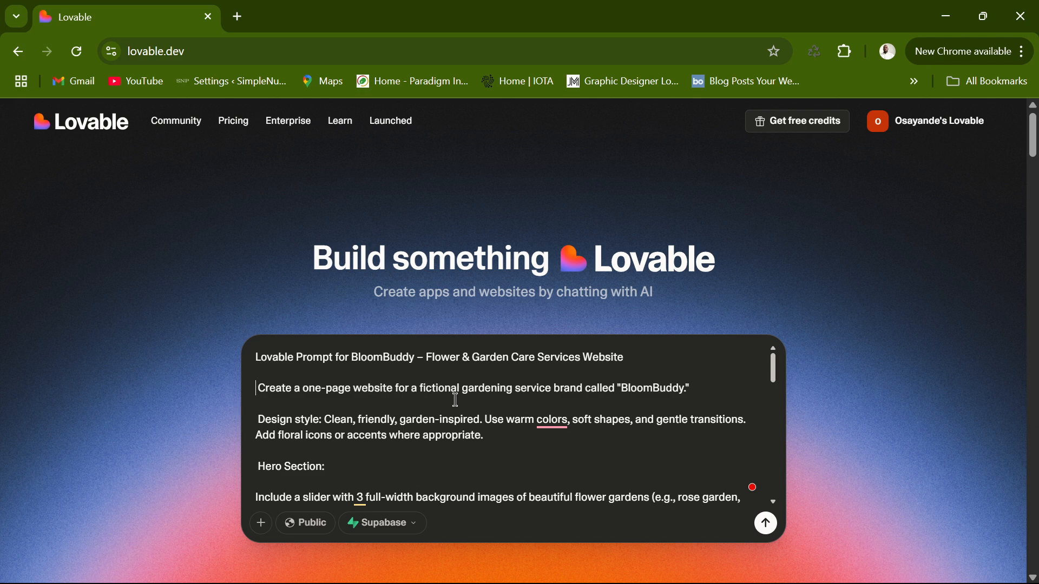
# Step: Delete the emoji in front of "Call to Action Section:" and submit the cleaned prompt to generate the website
pyautogui.scroll(-4, 453, 401)
pyautogui.scroll(3, 457, 402)
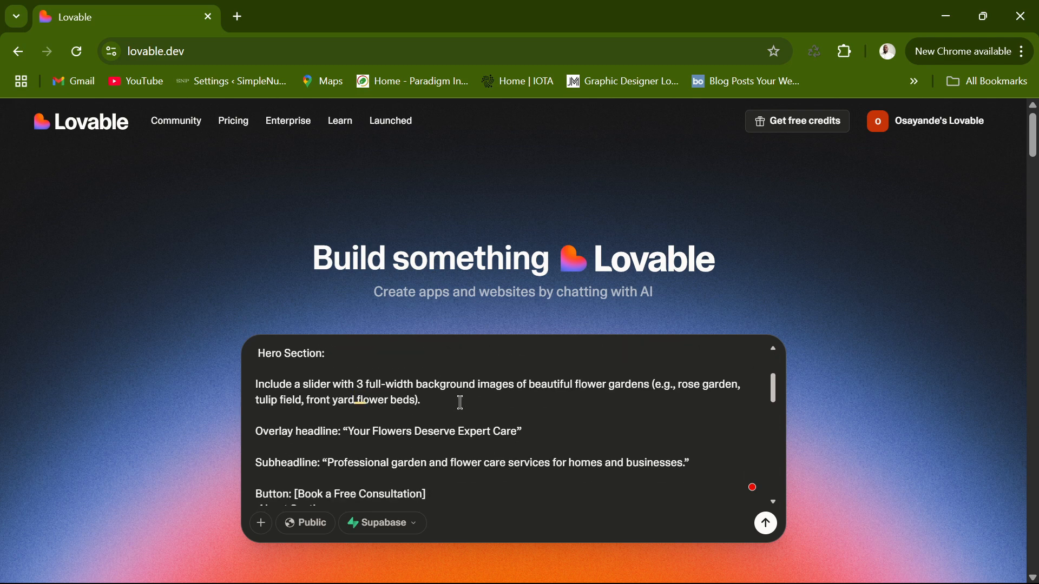
pyautogui.scroll(-6, 457, 402)
pyautogui.scroll(-5, 463, 404)
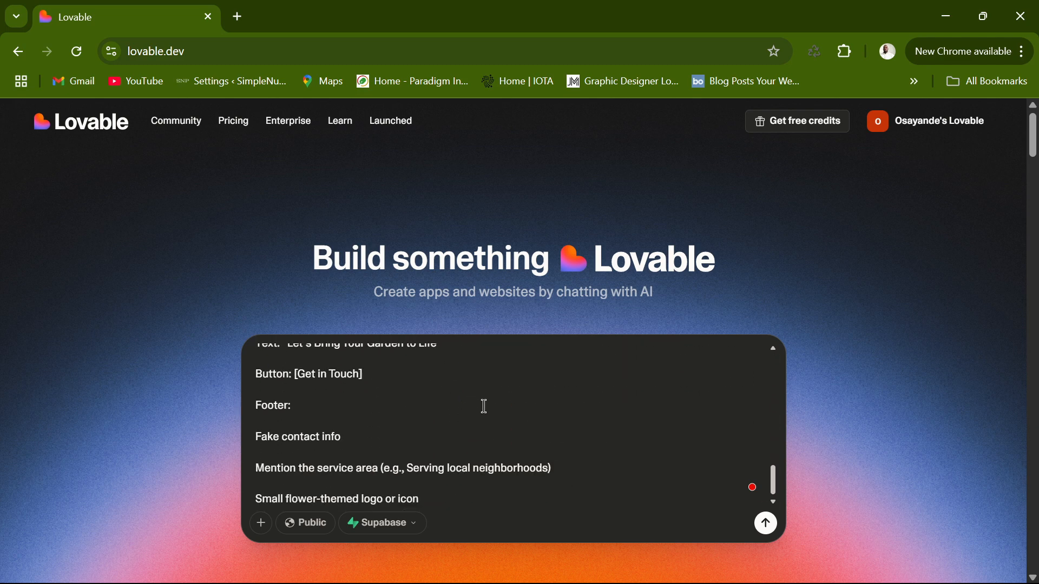
pyautogui.scroll(2, 324, 416)
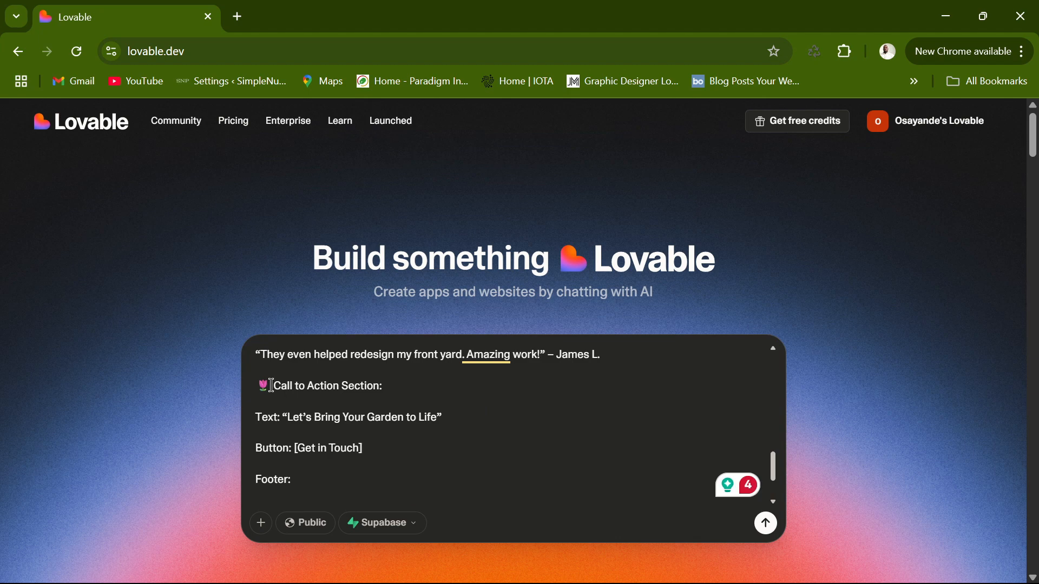
pyautogui.moveTo(271, 385); pyautogui.dragTo(263, 385)
pyautogui.press('BackSpace')
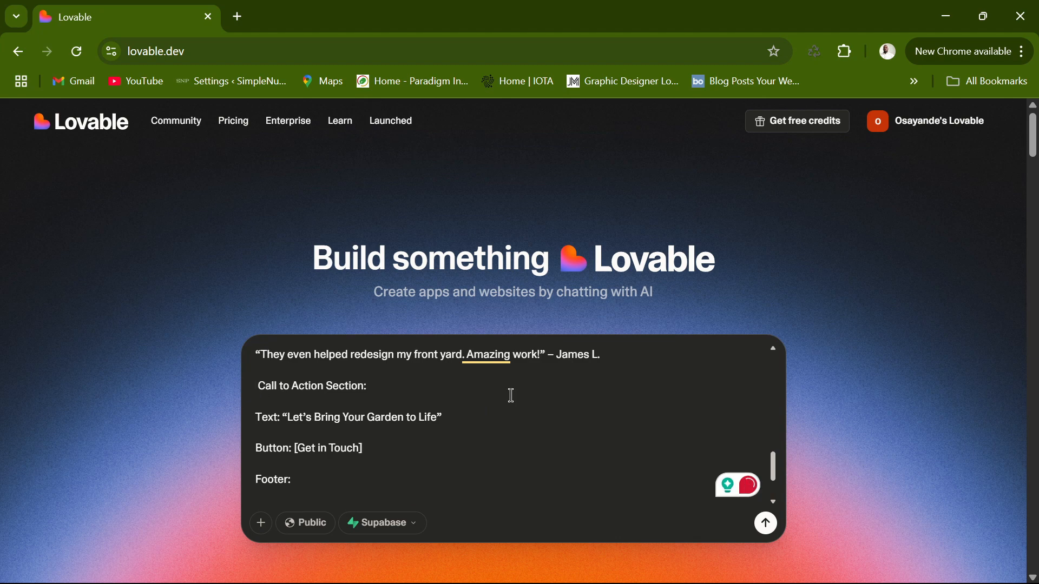
pyautogui.scroll(-3, 596, 432)
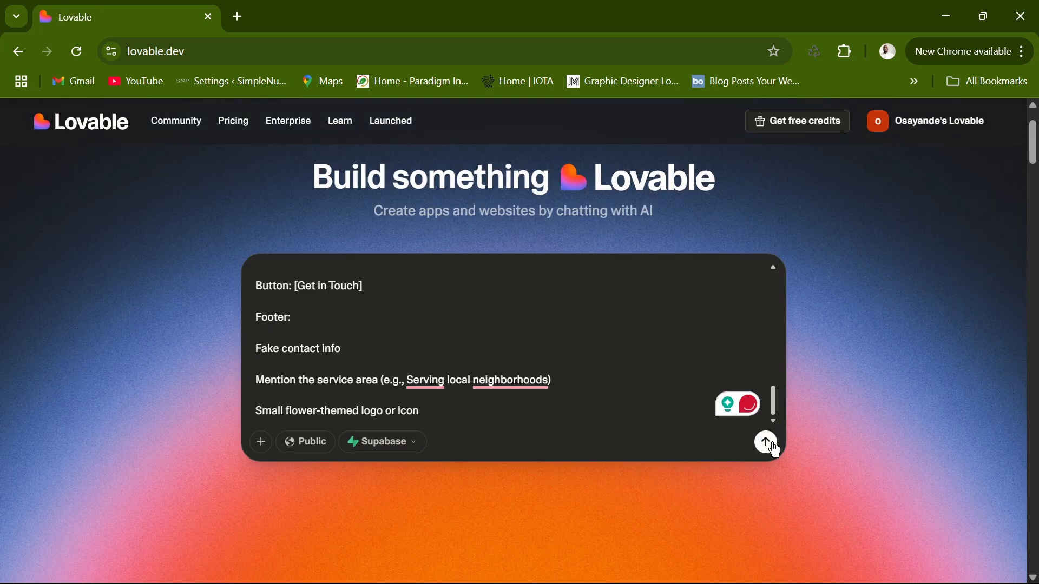
pyautogui.click(767, 442)
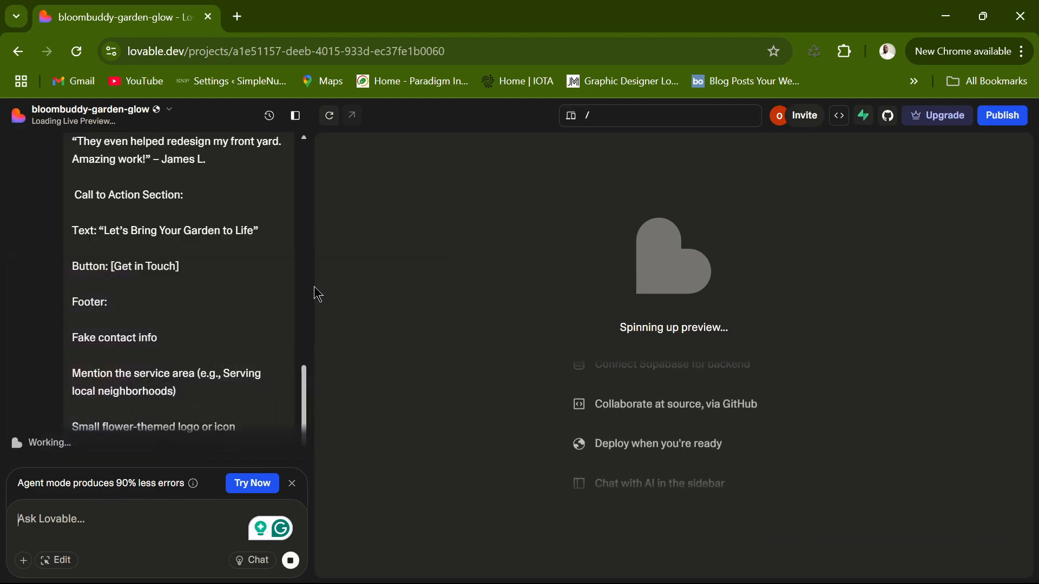
# Step: Read through the submitted prompt and the design plan in the project chat while the site is being generated
pyautogui.scroll(5, 228, 382)
pyautogui.scroll(4, 228, 383)
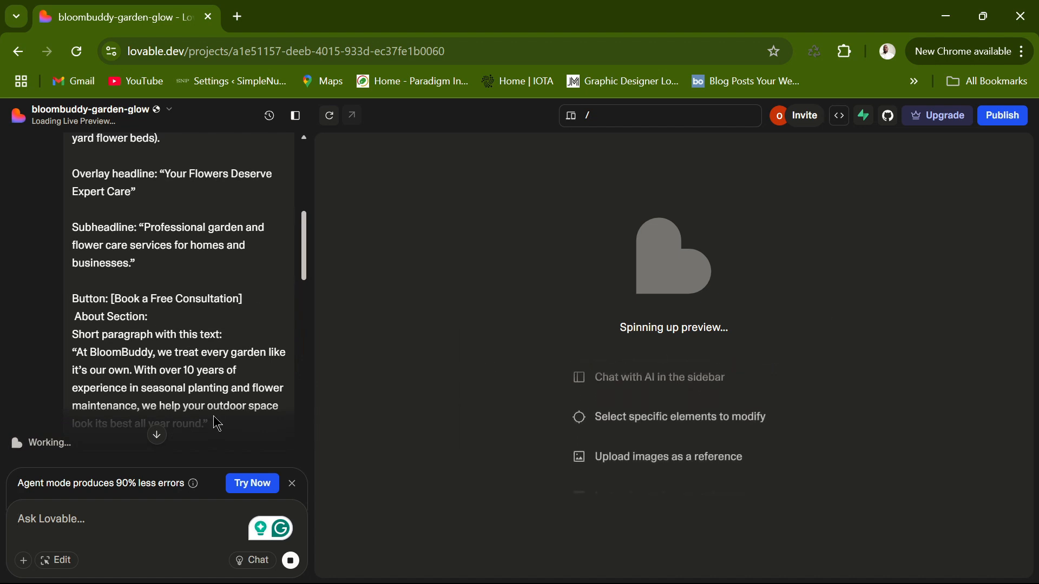
pyautogui.scroll(8, 214, 432)
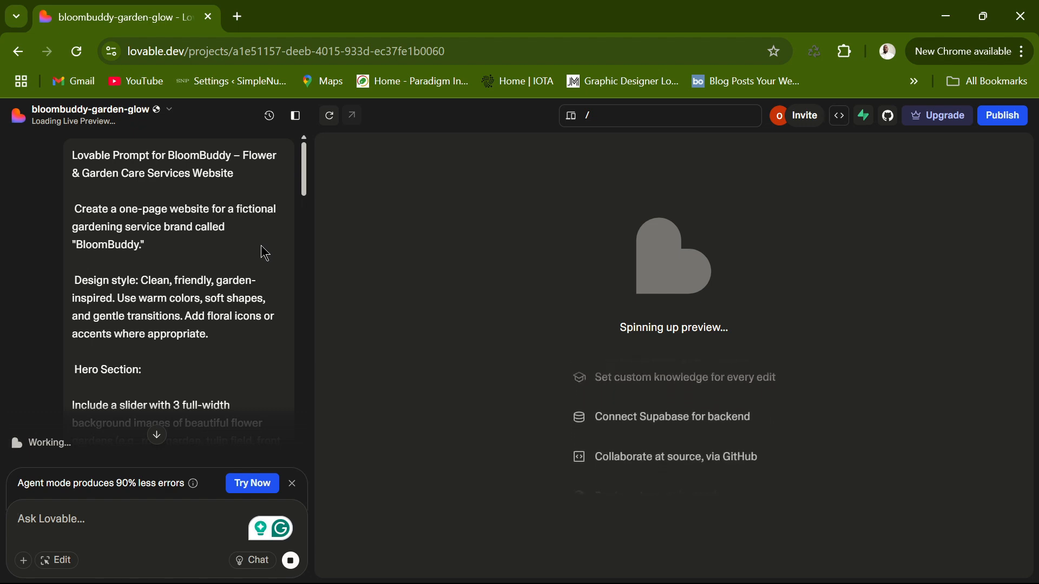
pyautogui.scroll(-8, 263, 252)
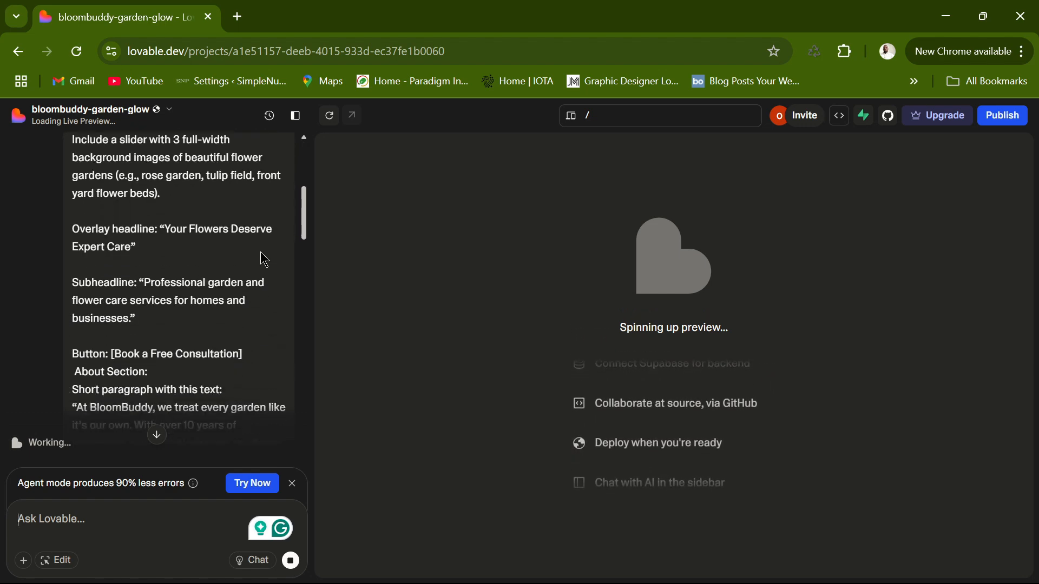
pyautogui.scroll(-10, 266, 257)
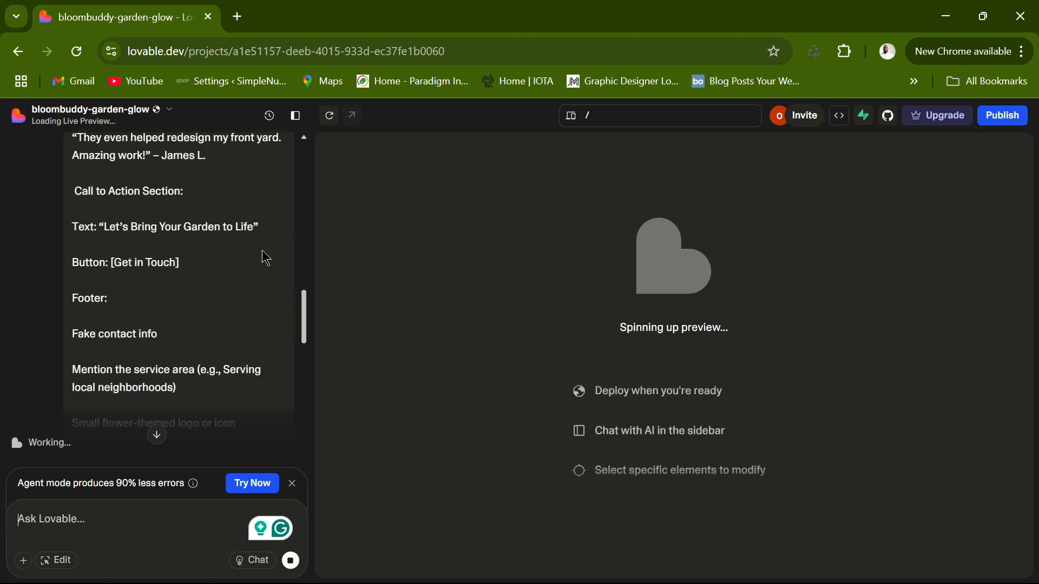
pyautogui.scroll(-1, 266, 258)
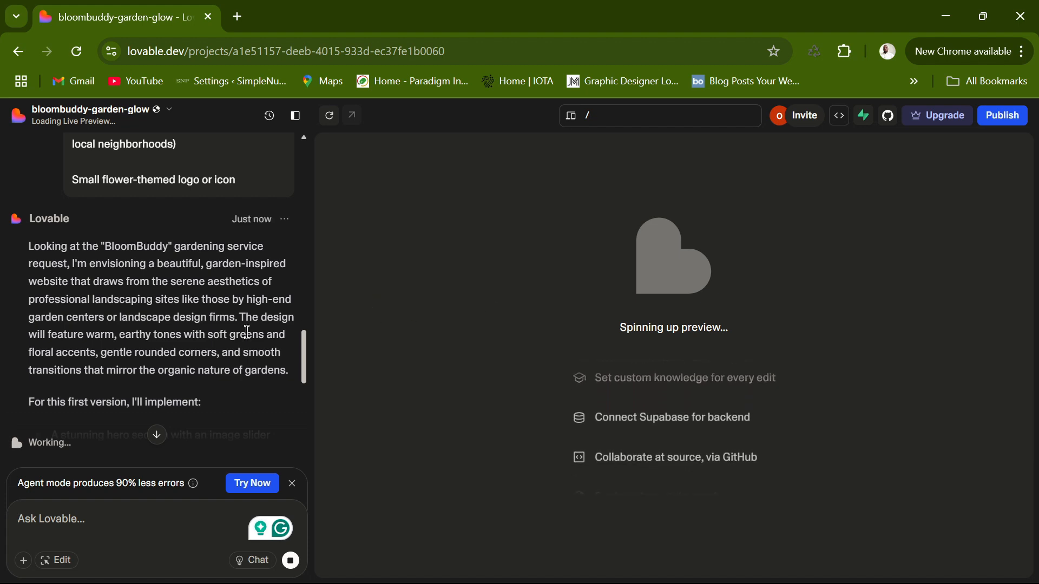
pyautogui.scroll(-6, 247, 333)
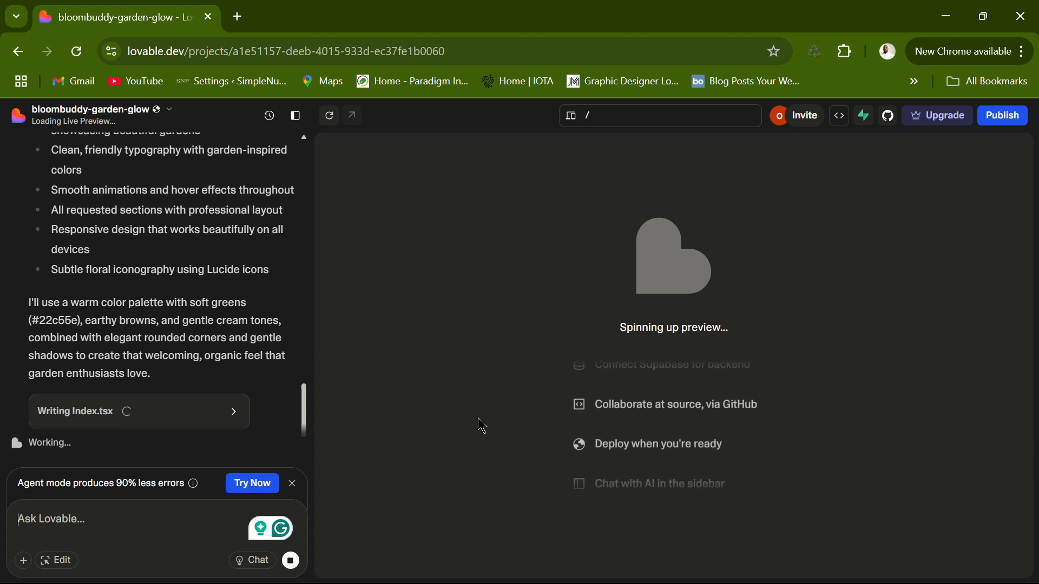
pyautogui.scroll(3, 210, 337)
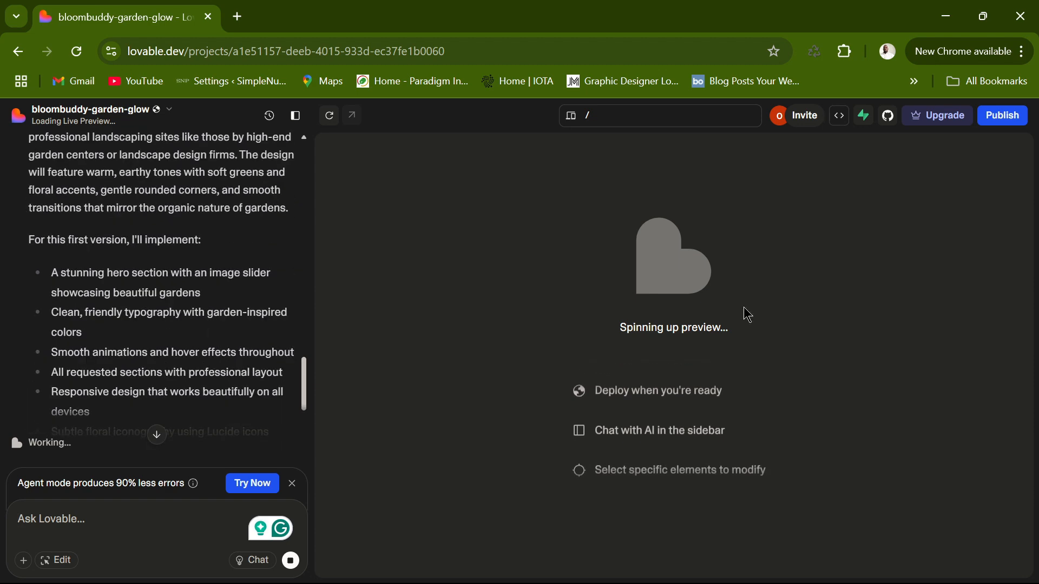
# Step: View "Screenshot 2025-06-22 003315.png" from the Screenshots folder in a maximized window to read its notes on using AI, and minimize it
pyautogui.moveTo(733, 541)
pyautogui.moveTo(566, 577)
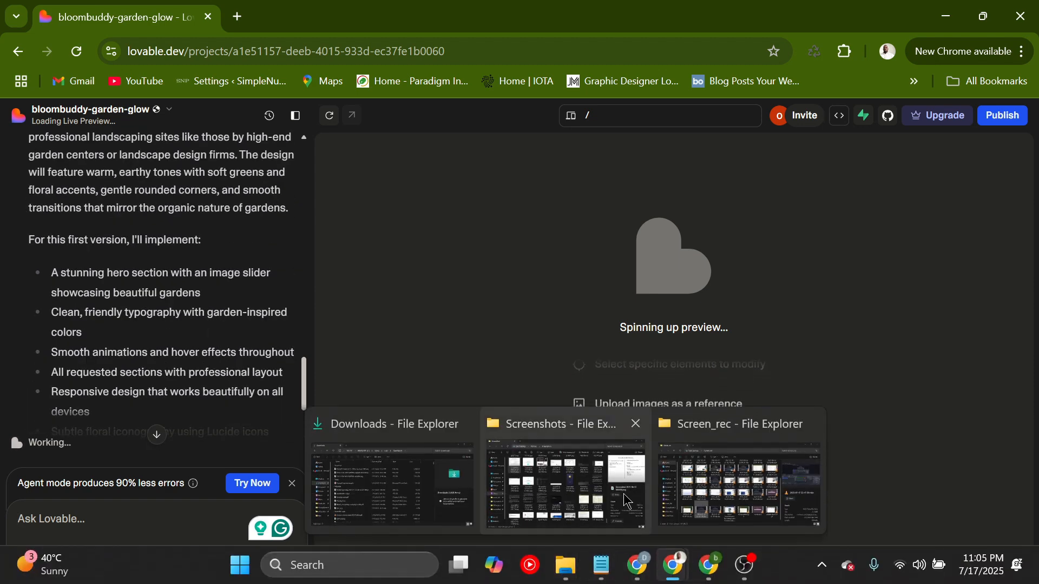
pyautogui.click(595, 482)
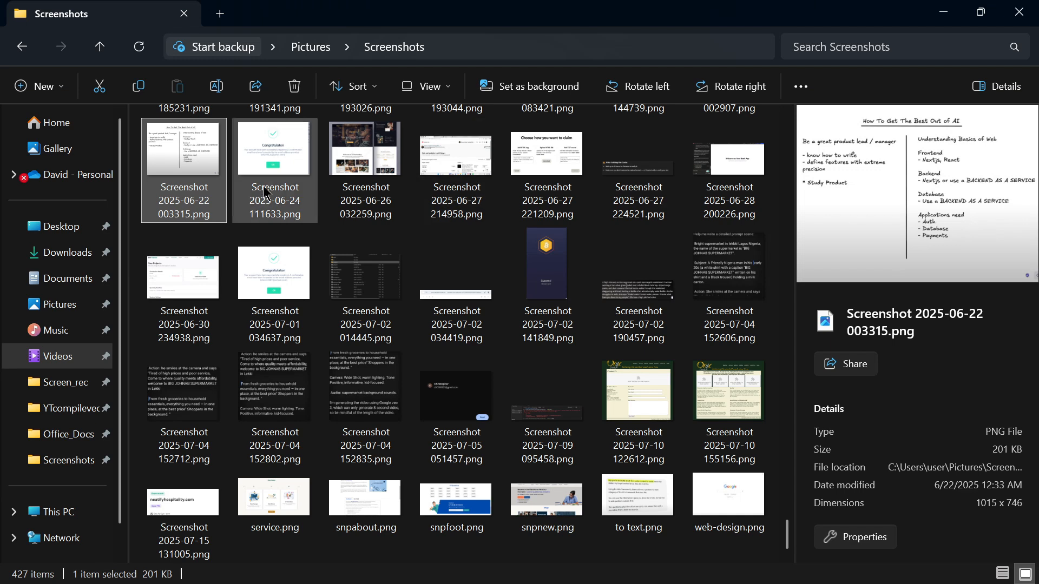
pyautogui.doubleClick(186, 173)
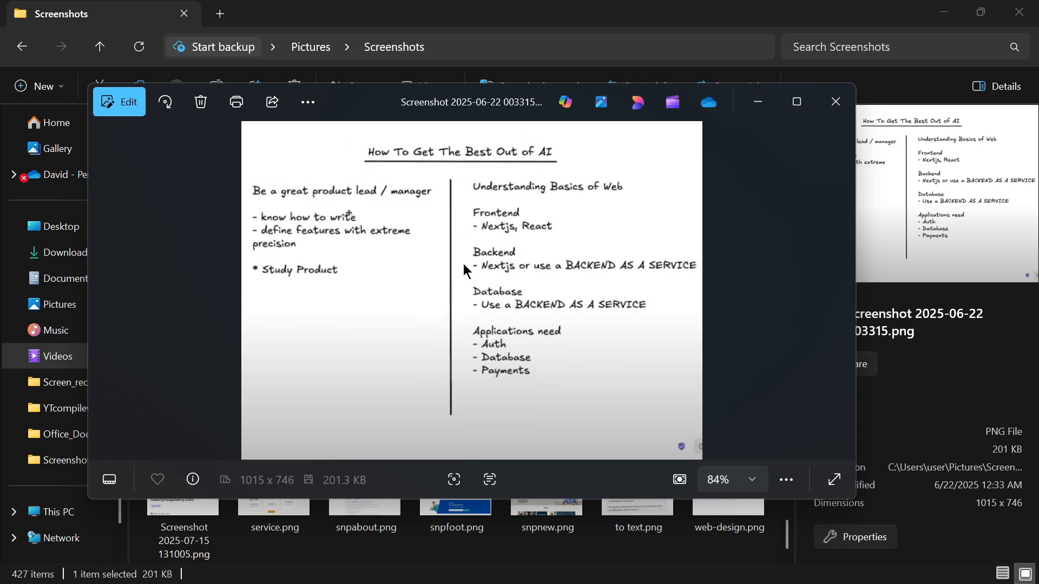
pyautogui.click(797, 102)
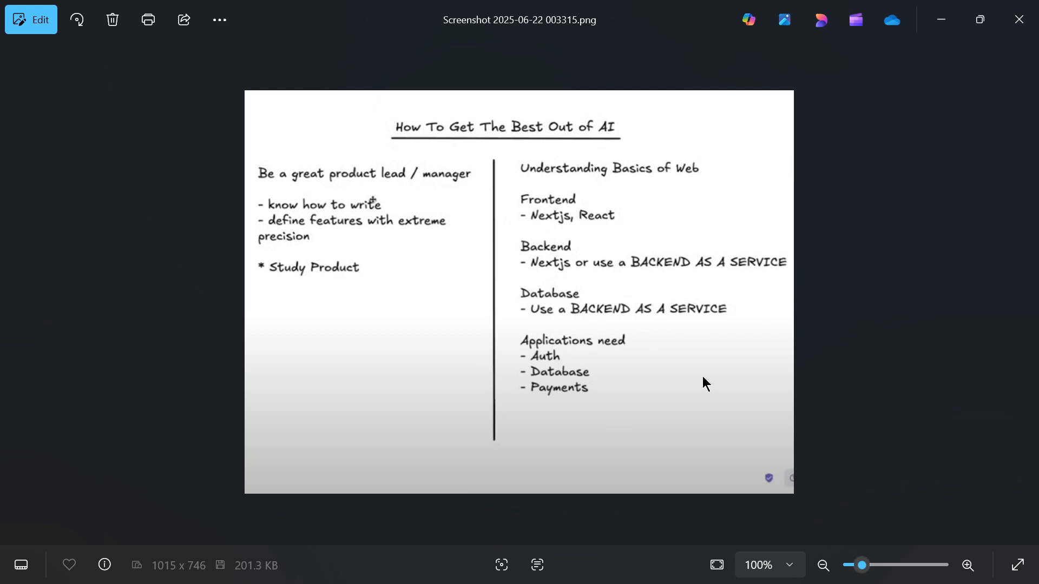
pyautogui.click(940, 26)
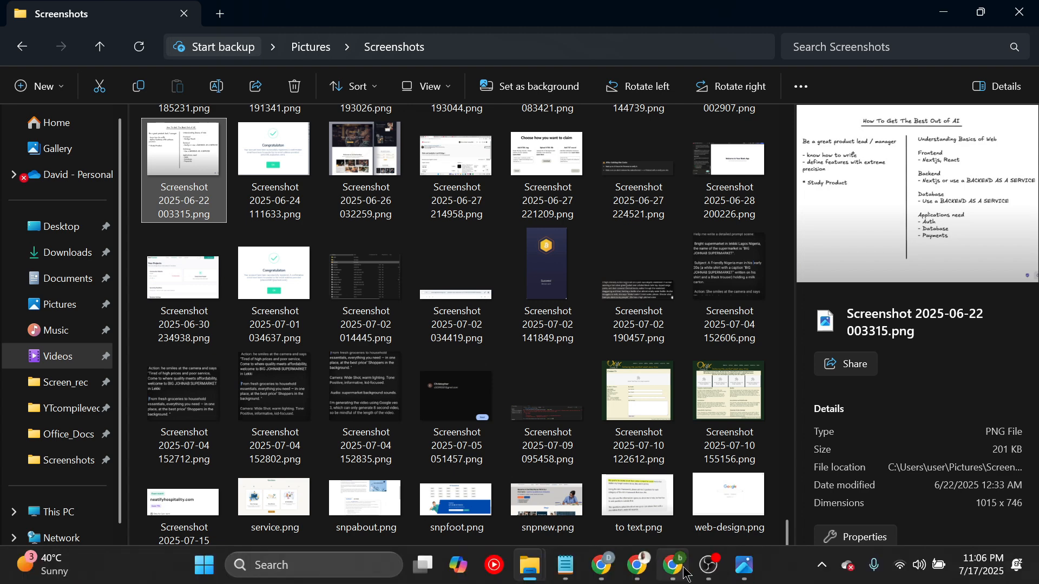
# Step: Switch back to the bloombuddy-garden-glow project in Chrome and review the generated page from the hero slider to the footer
pyautogui.click(676, 568)
pyautogui.moveTo(637, 575)
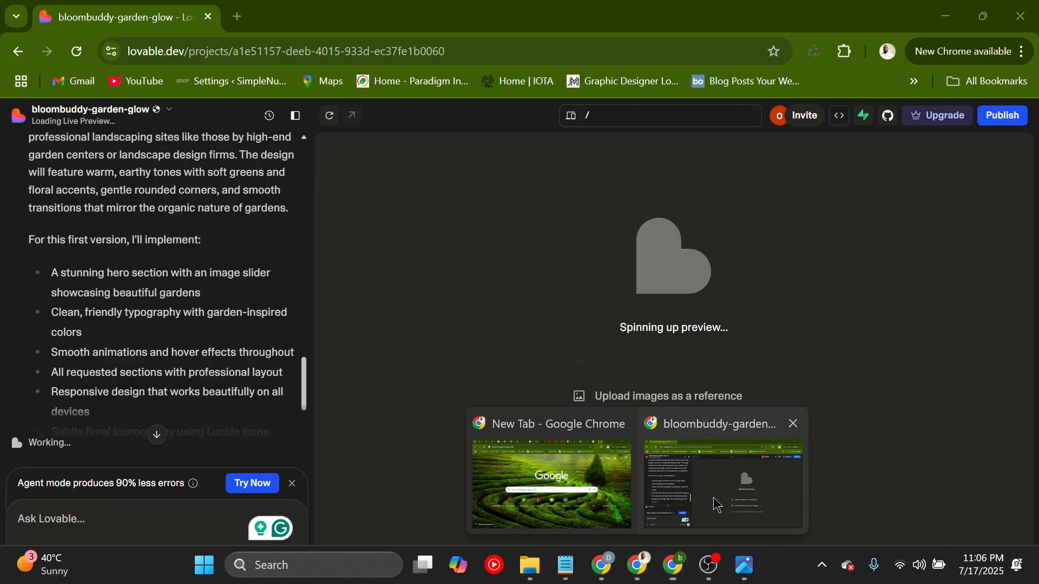
pyautogui.click(715, 503)
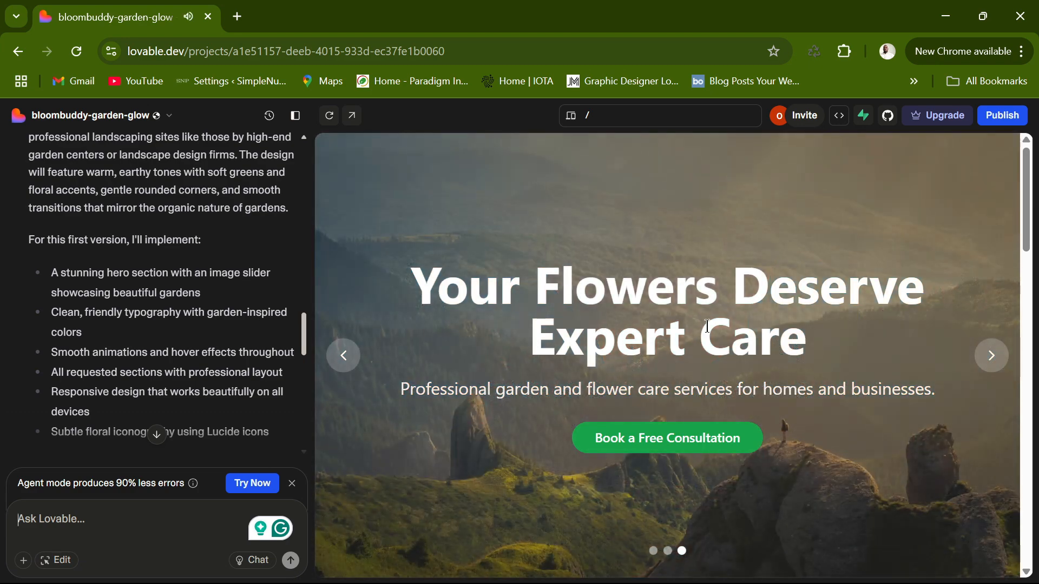
pyautogui.scroll(-2, 752, 300)
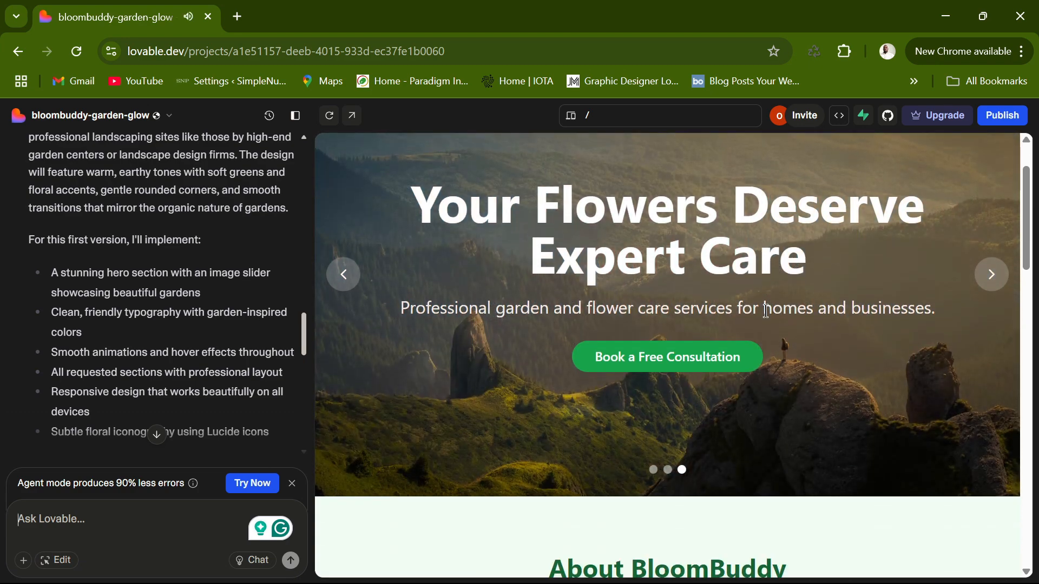
pyautogui.scroll(-2, 834, 347)
pyautogui.scroll(3, 850, 352)
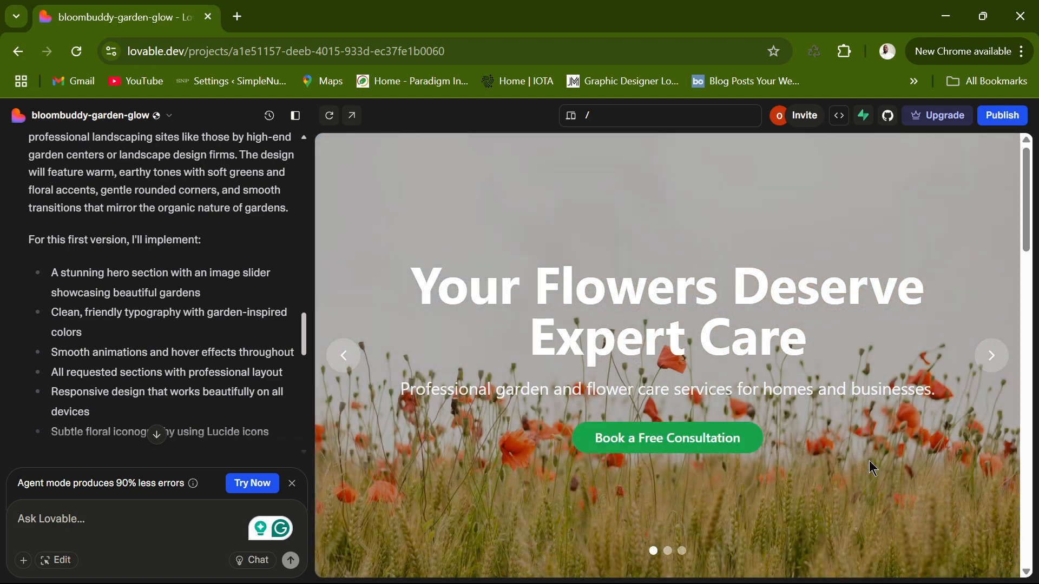
pyautogui.scroll(-10, 895, 431)
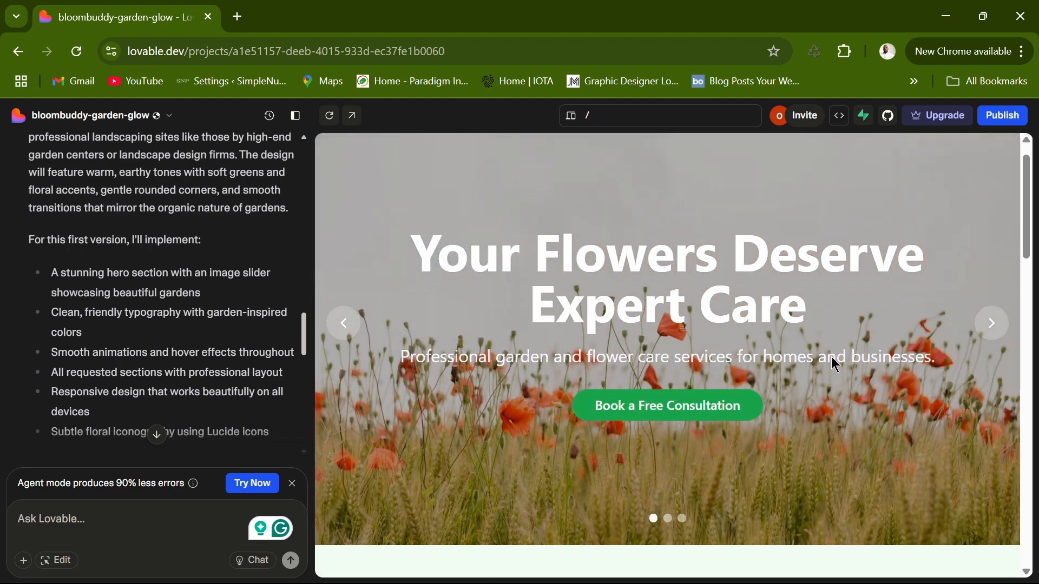
pyautogui.scroll(-10, 876, 325)
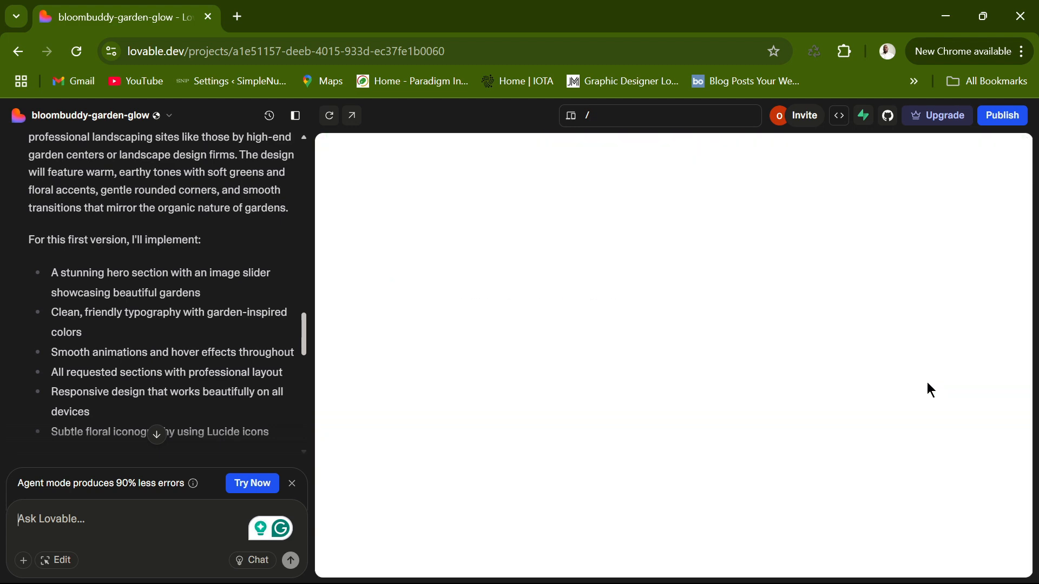
pyautogui.scroll(-2, 898, 359)
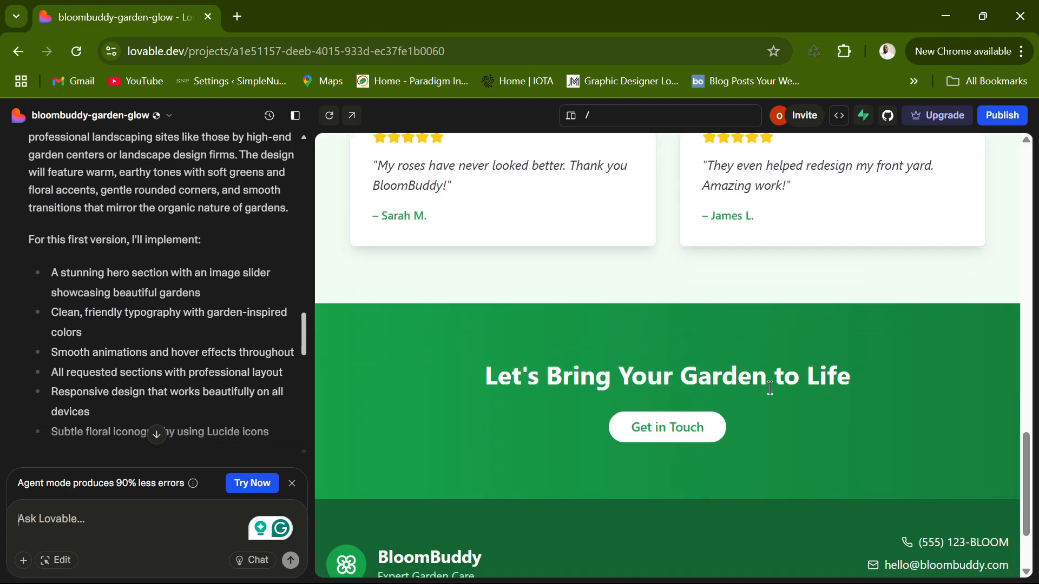
pyautogui.scroll(20, 367, 323)
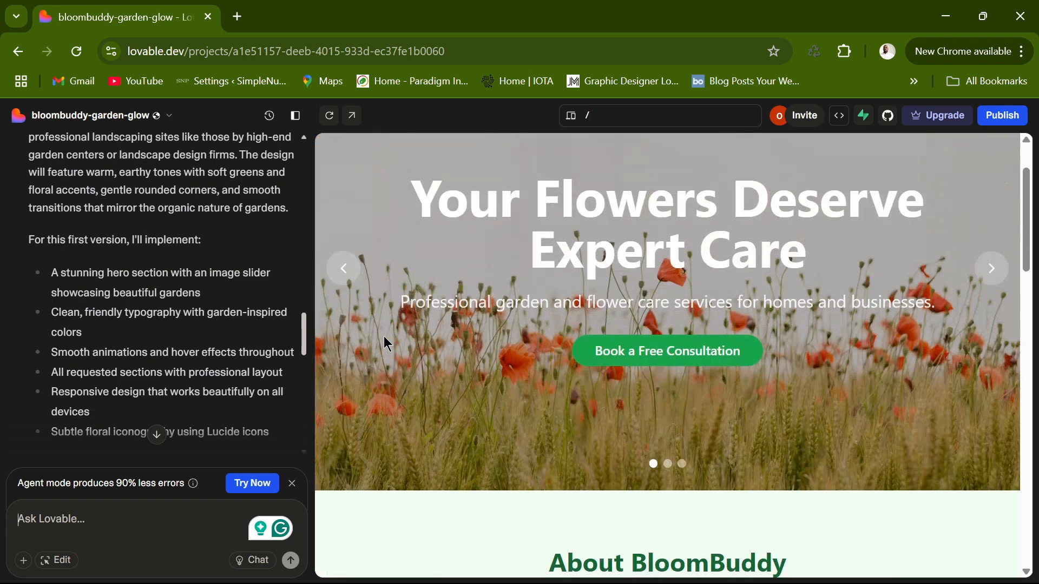
pyautogui.click(343, 365)
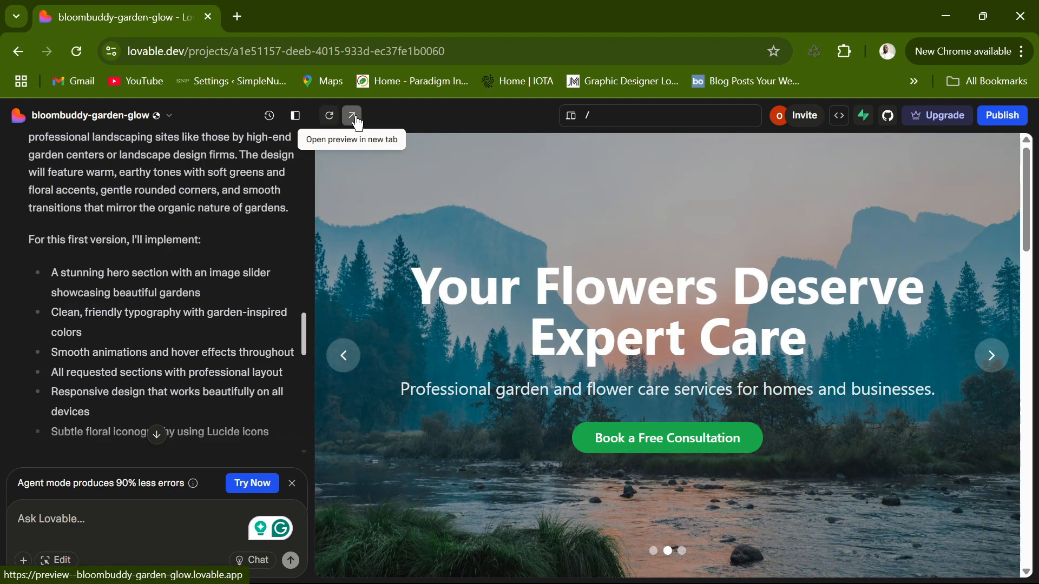
# Step: Try twice to open the site preview in a new browser tab, and close both preview tabs
pyautogui.click(353, 117)
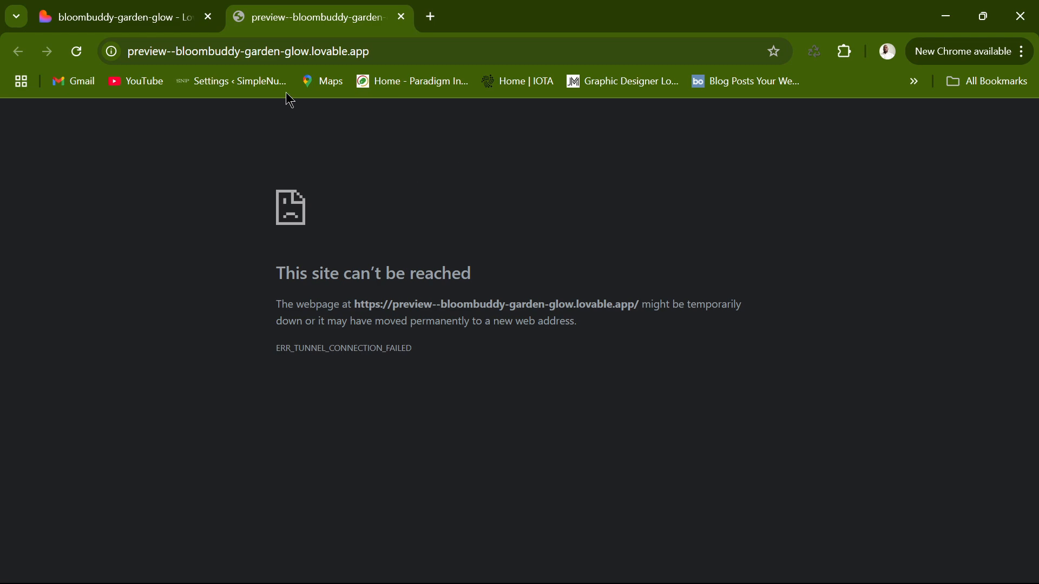
pyautogui.click(159, 17)
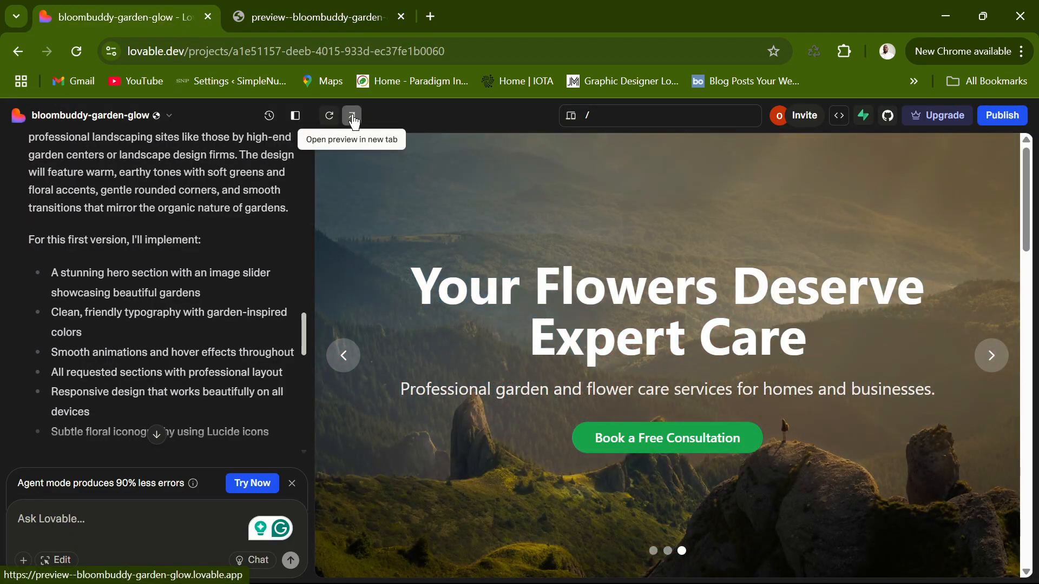
pyautogui.click(353, 117)
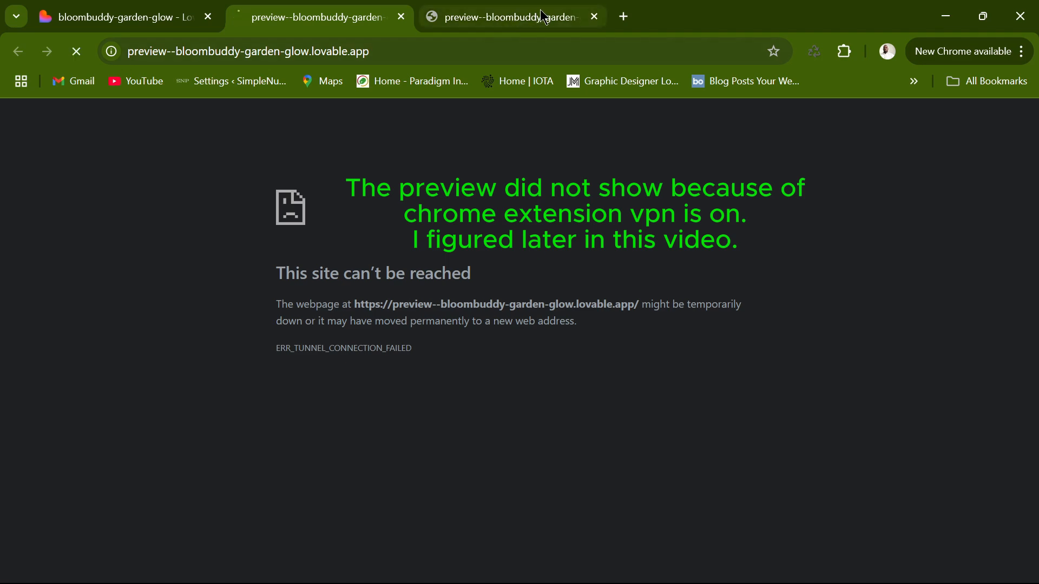
pyautogui.click(594, 18)
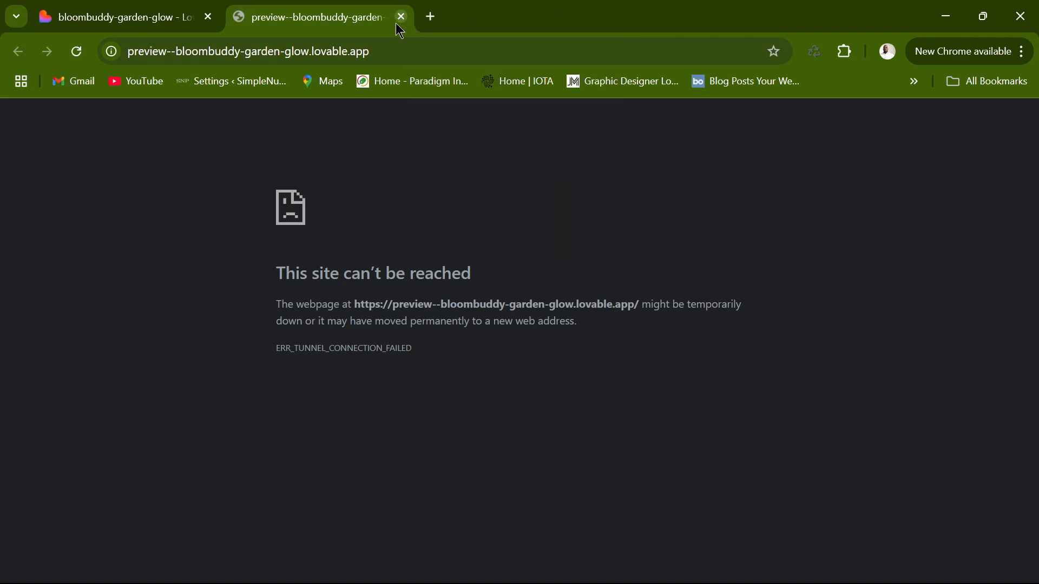
pyautogui.click(402, 18)
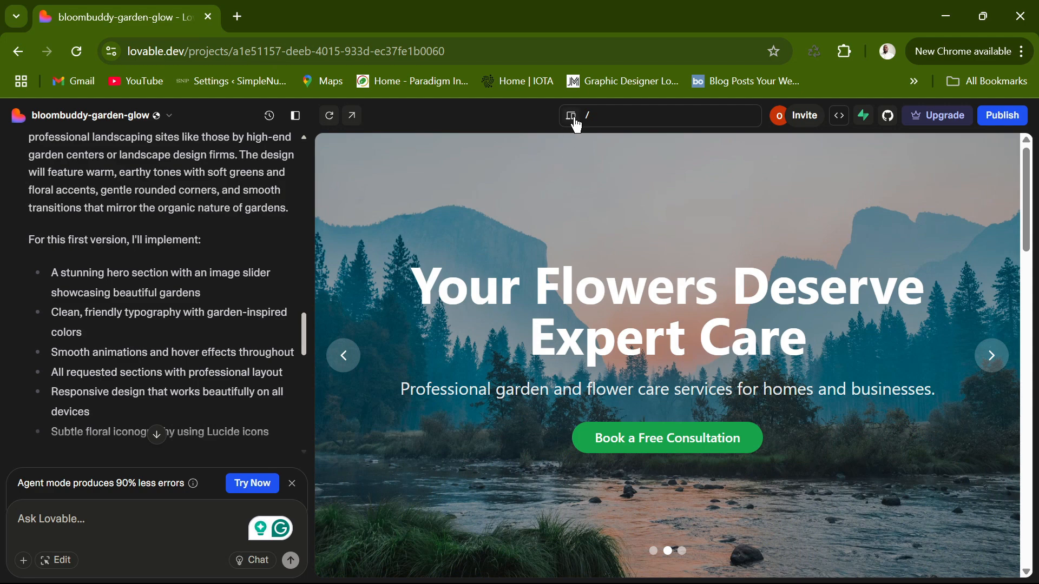
# Step: Switch the preview to mobile size and review the page layout down to the client testimonials
pyautogui.click(575, 119)
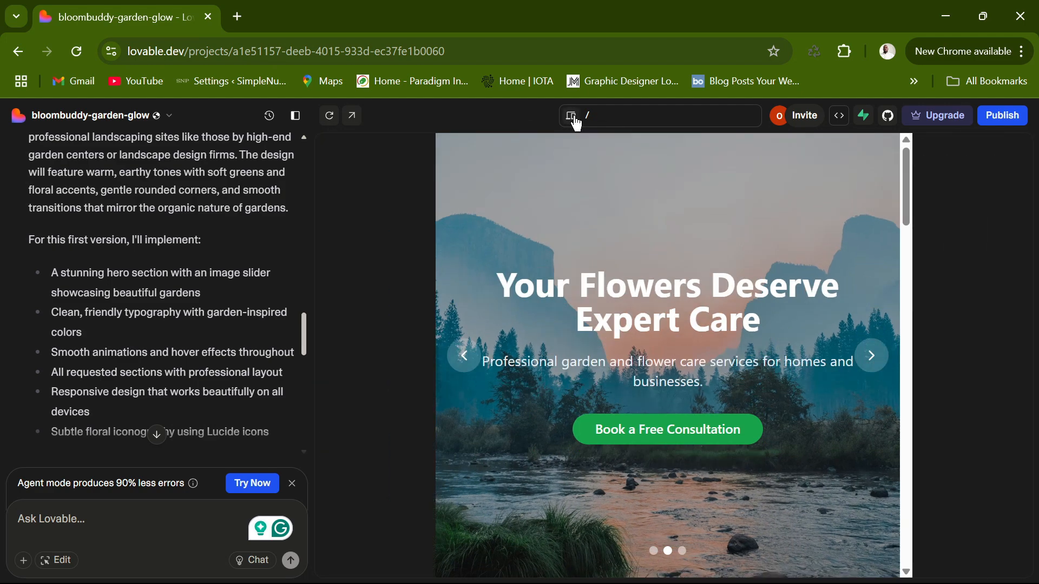
pyautogui.click(575, 119)
pyautogui.scroll(-10, 729, 310)
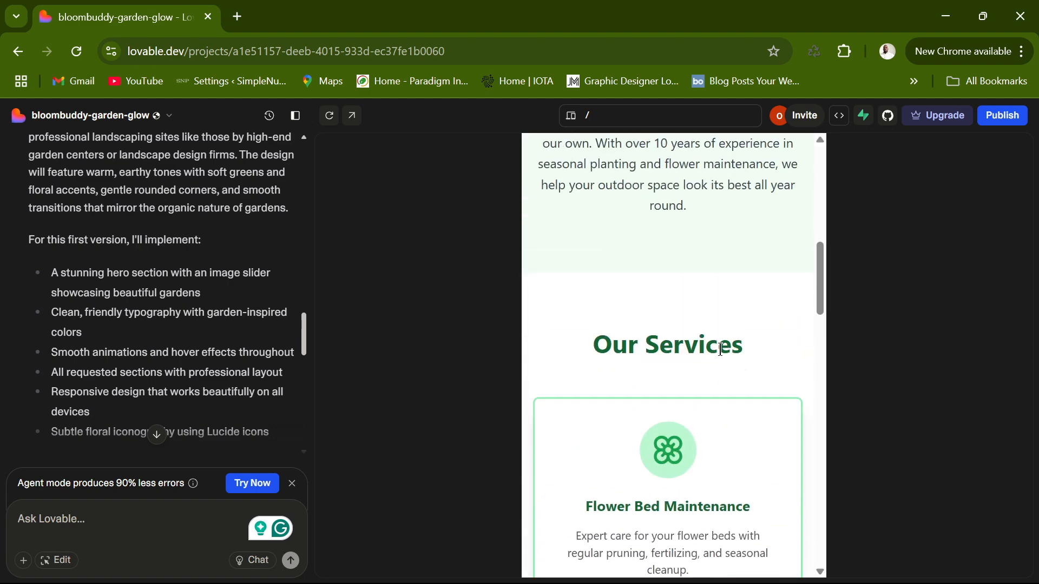
pyautogui.scroll(-15, 748, 351)
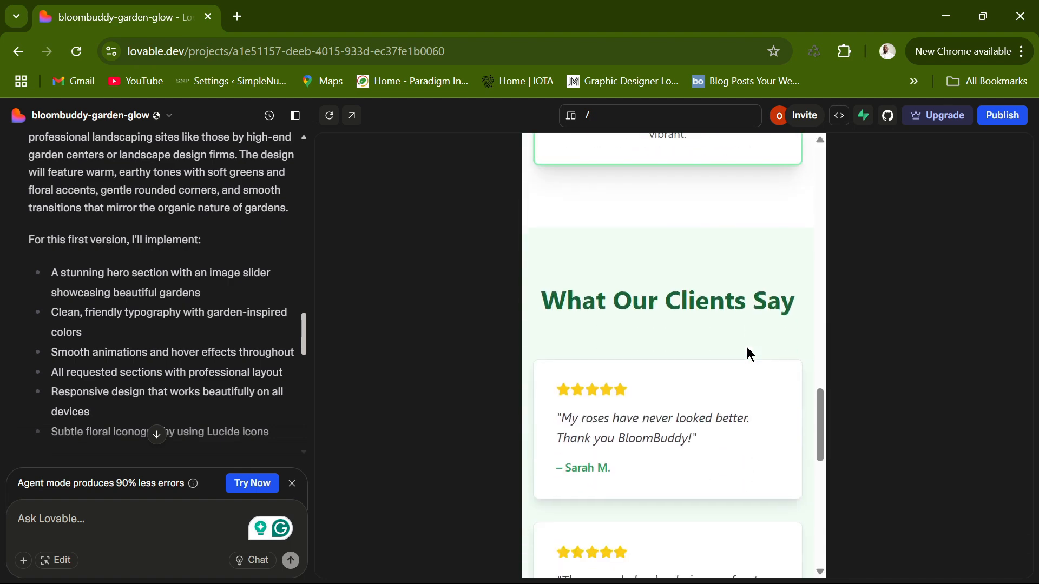
# Step: Review the rest of the mobile layout from the testimonials to the footer, and return the preview to desktop size
pyautogui.scroll(-6, 749, 347)
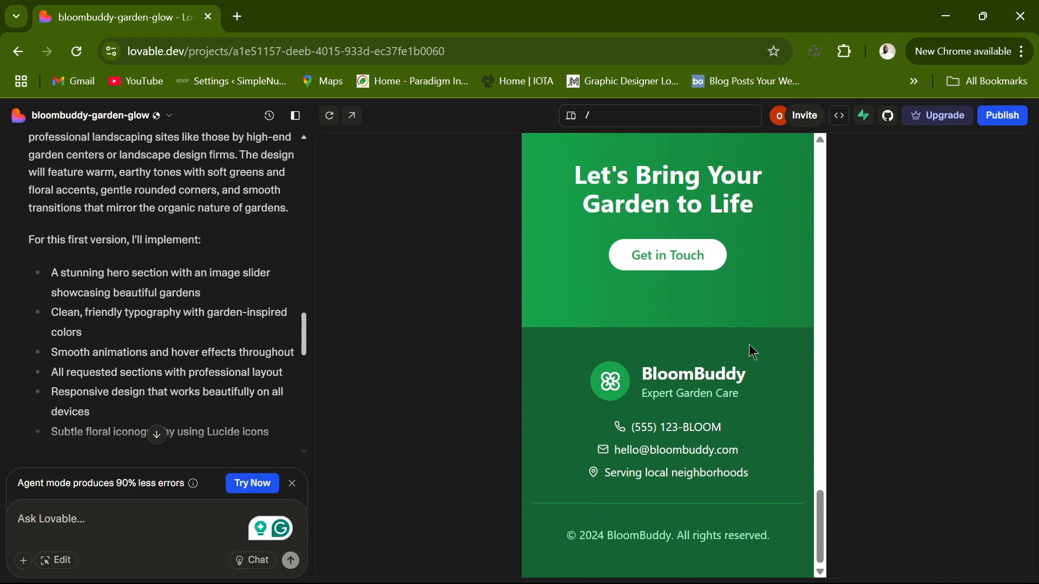
pyautogui.scroll(20, 729, 316)
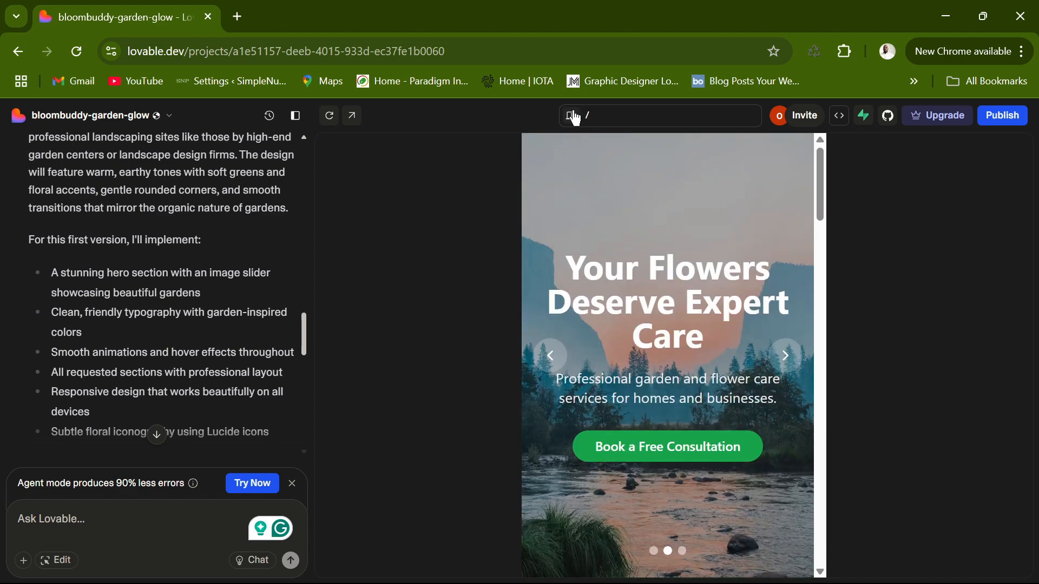
pyautogui.click(572, 116)
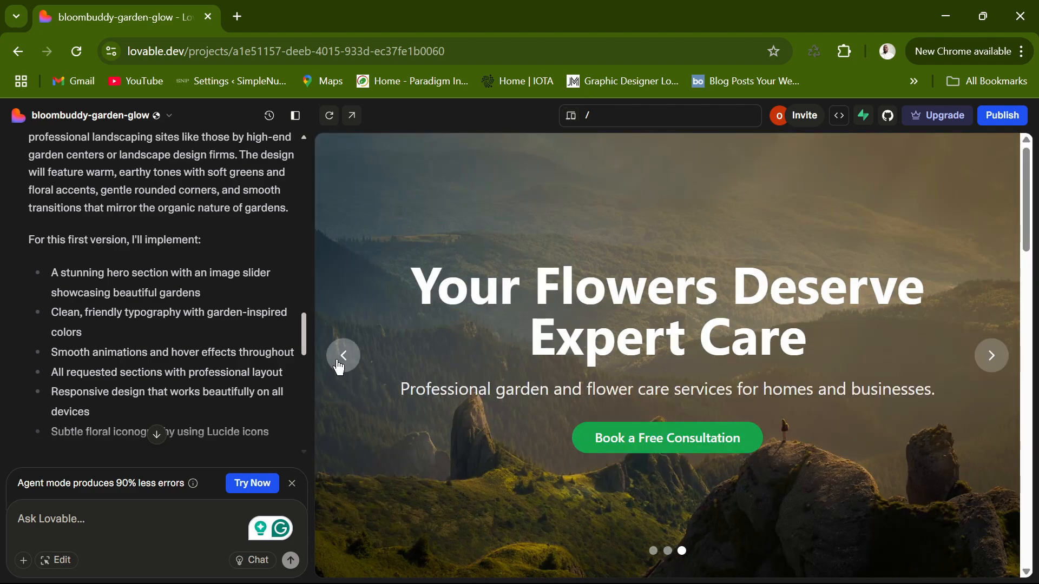
# Step: Collapse the chat pane to widen the preview and review the desktop page from the hero slider down to the footer
pyautogui.click(344, 357)
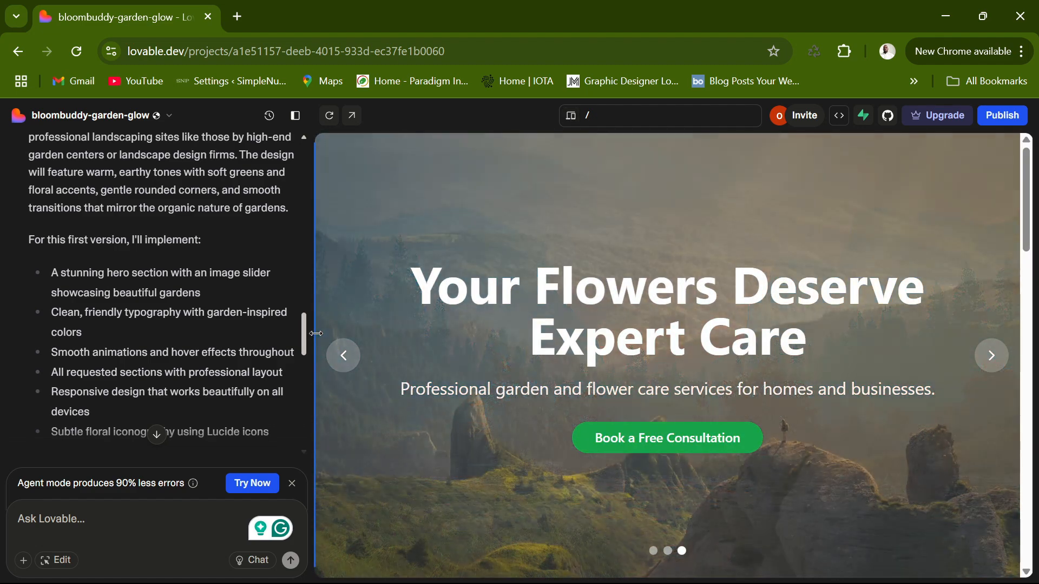
pyautogui.moveTo(311, 333); pyautogui.dragTo(27, 296)
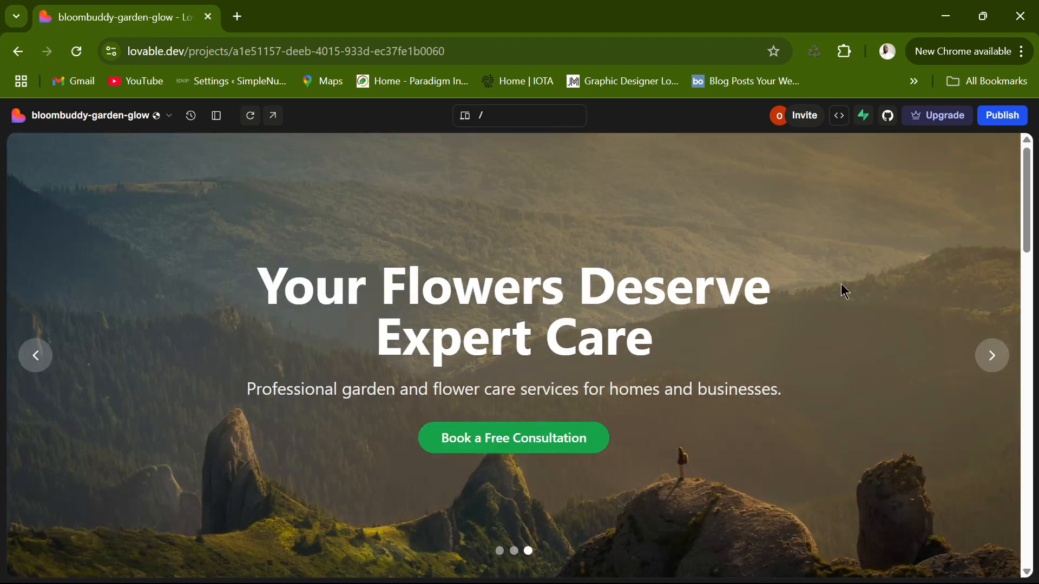
pyautogui.scroll(-7, 844, 279)
pyautogui.scroll(7, 853, 277)
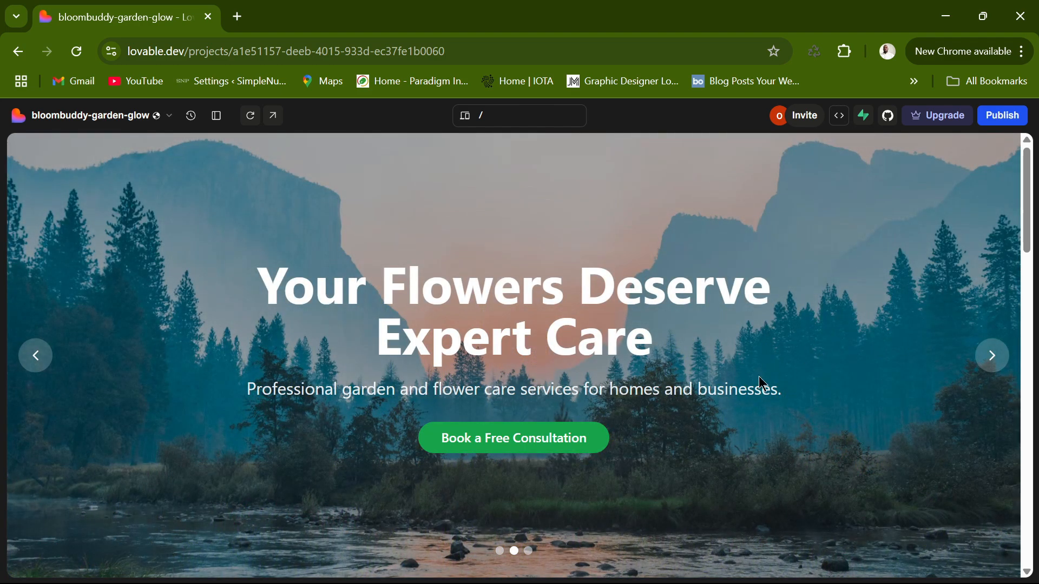
pyautogui.scroll(-2, 699, 381)
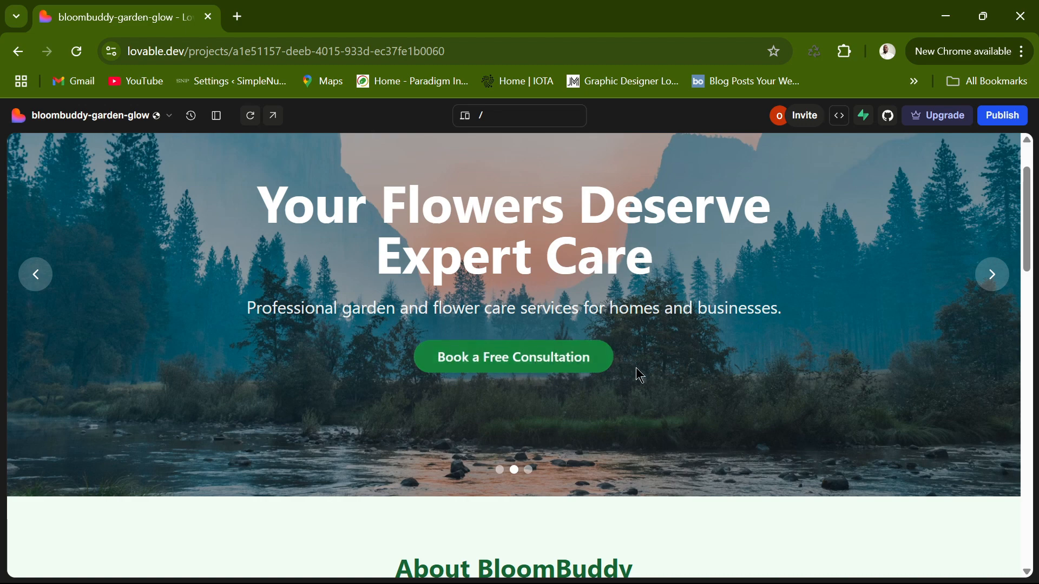
pyautogui.scroll(-10, 636, 370)
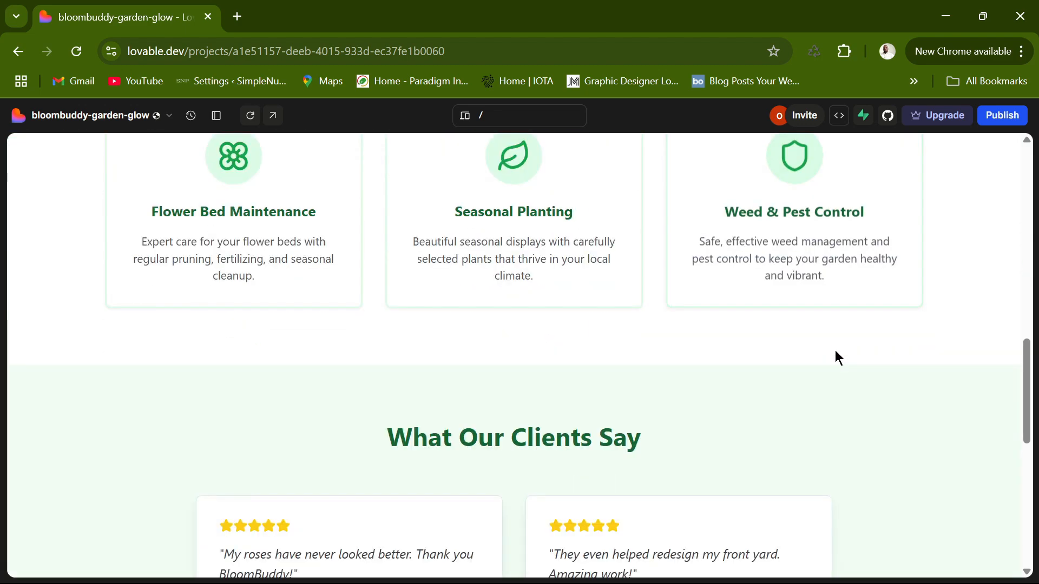
pyautogui.scroll(-5, 836, 350)
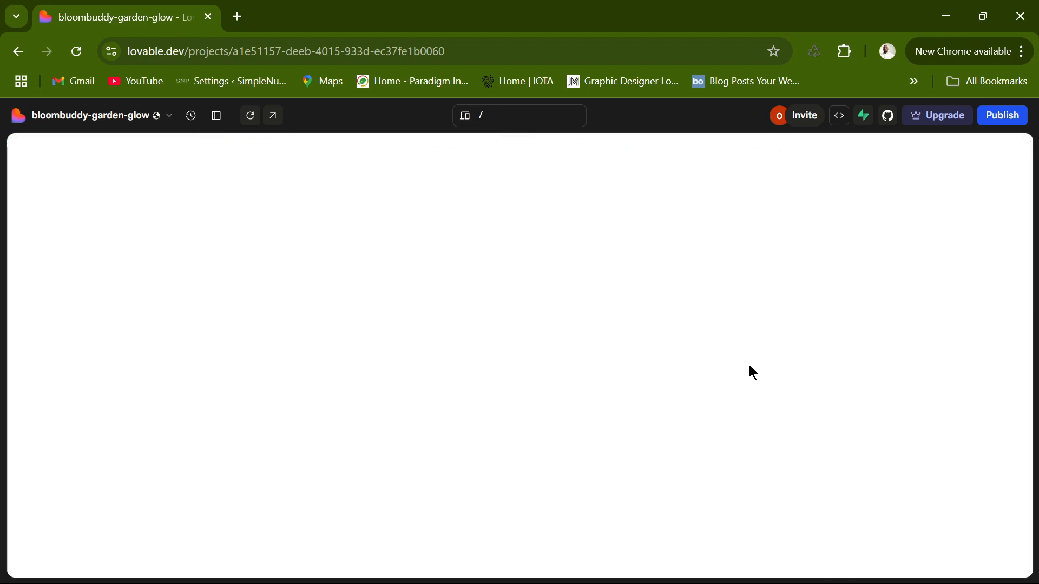
pyautogui.scroll(-1, 748, 359)
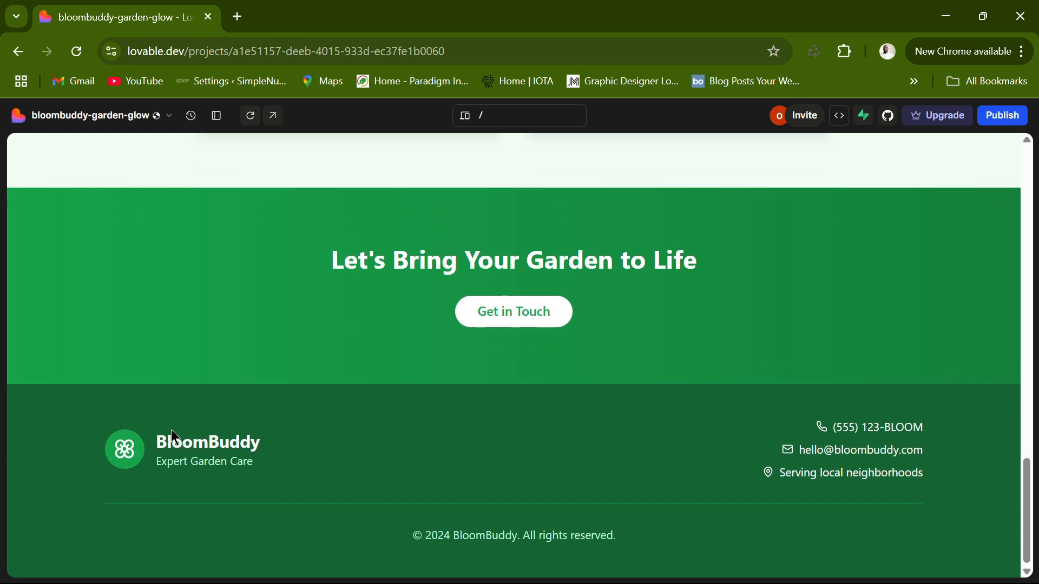
pyautogui.scroll(15, 805, 449)
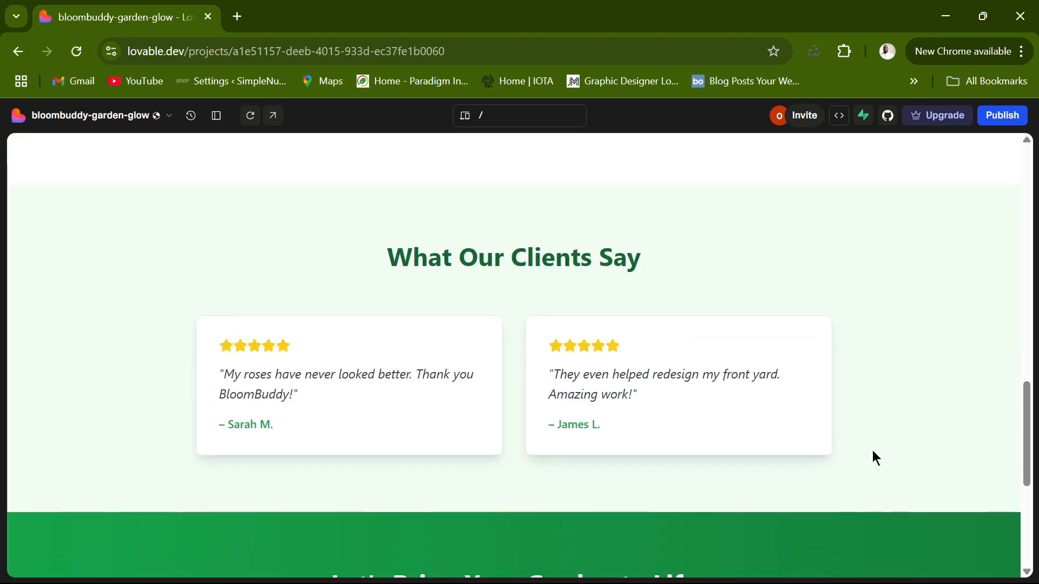
pyautogui.scroll(8, 882, 452)
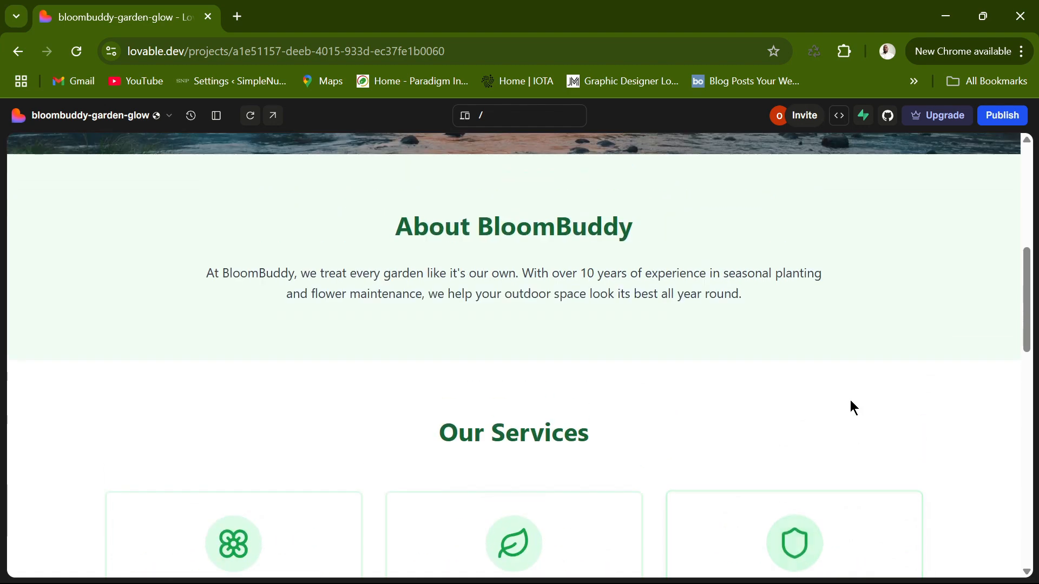
pyautogui.scroll(-15, 876, 410)
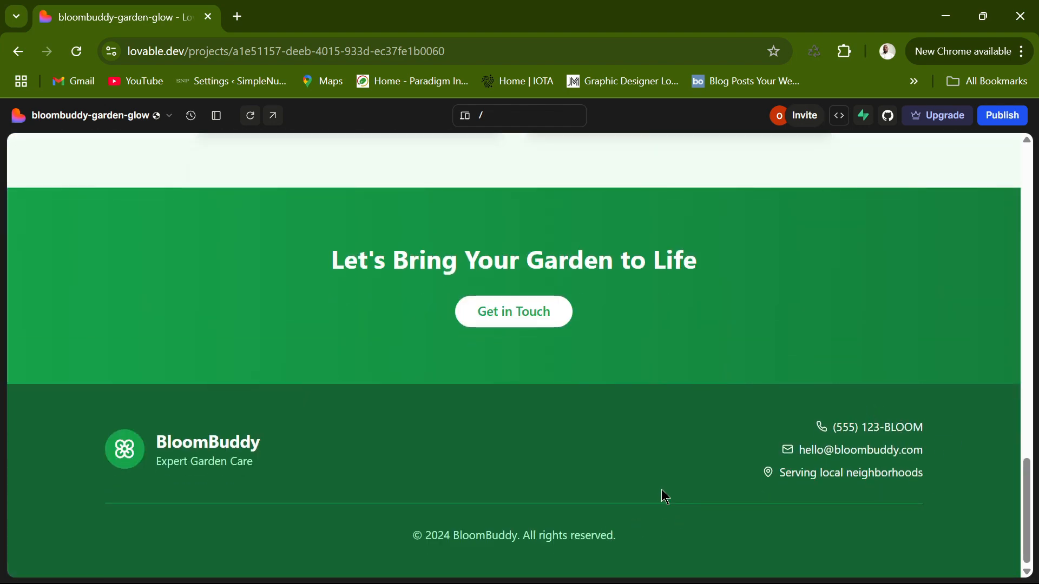
pyautogui.scroll(15, 663, 477)
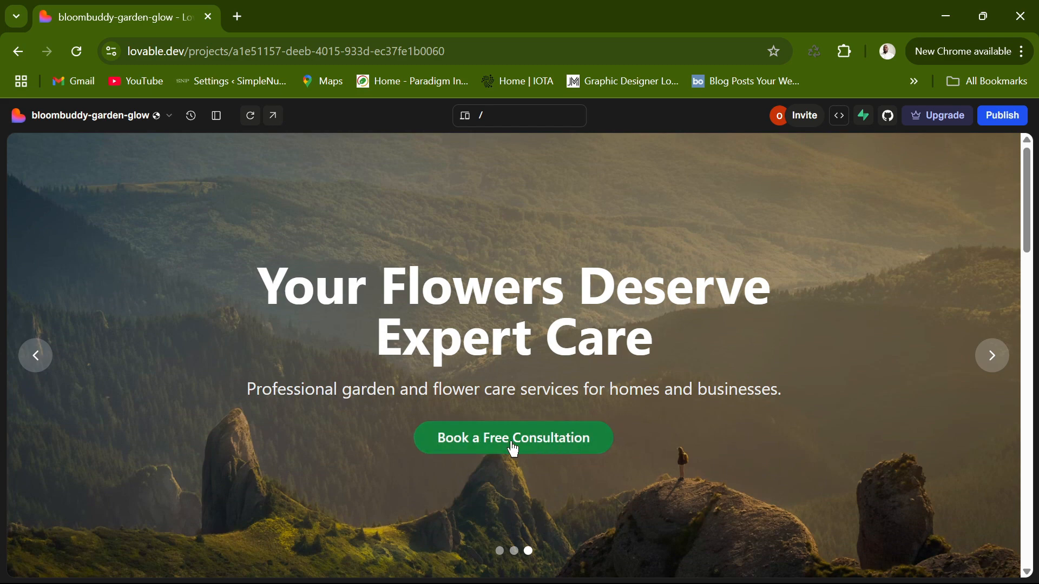
pyautogui.scroll(-16, 700, 419)
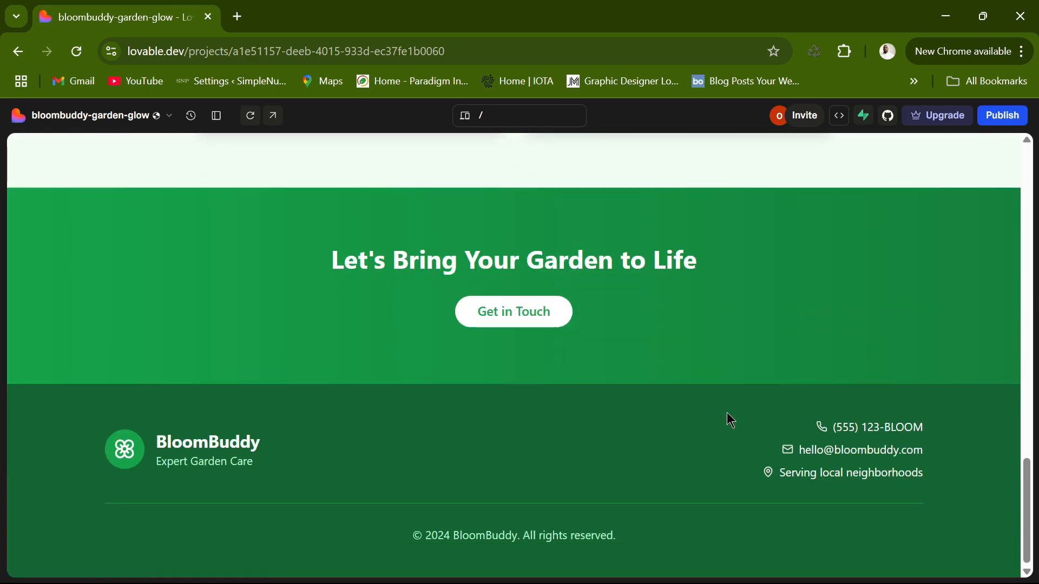
pyautogui.scroll(15, 725, 412)
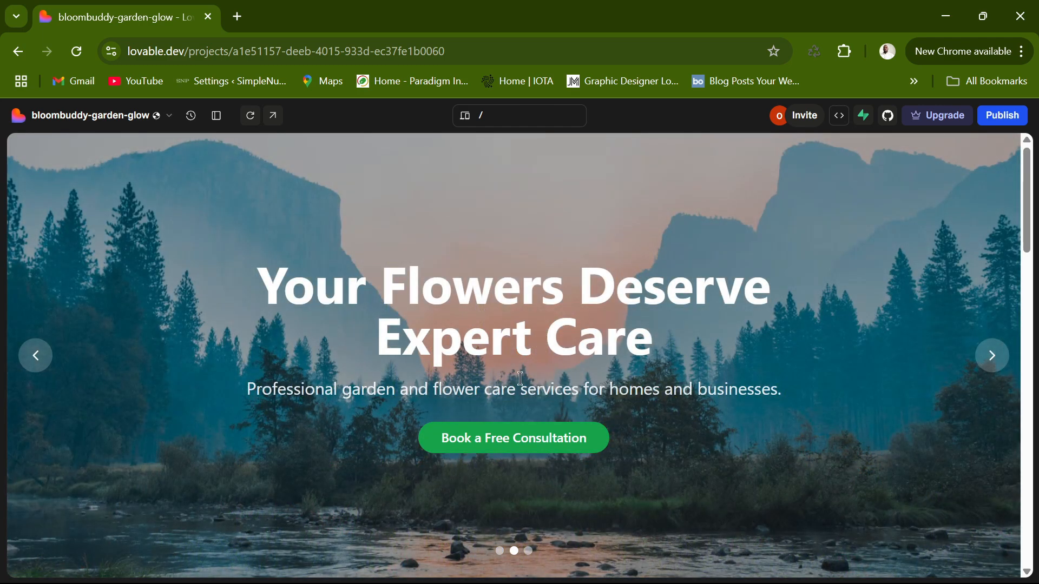
pyautogui.scroll(-6, 866, 319)
pyautogui.scroll(6, 861, 323)
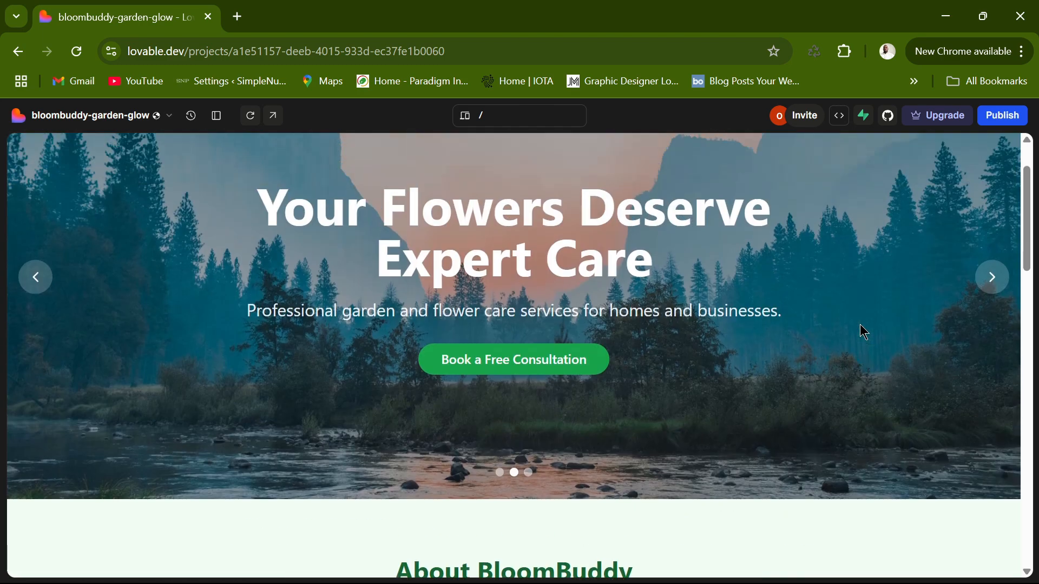
# Step: Switch to the "Website prompt creation" conversation in ChatGPT and start a new message
pyautogui.moveTo(552, 583)
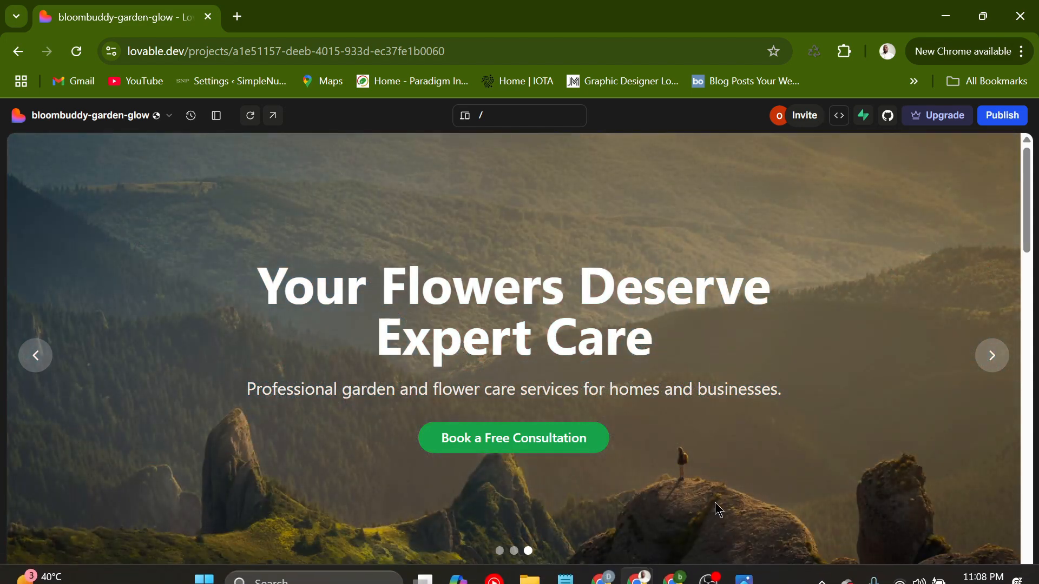
pyautogui.moveTo(659, 569)
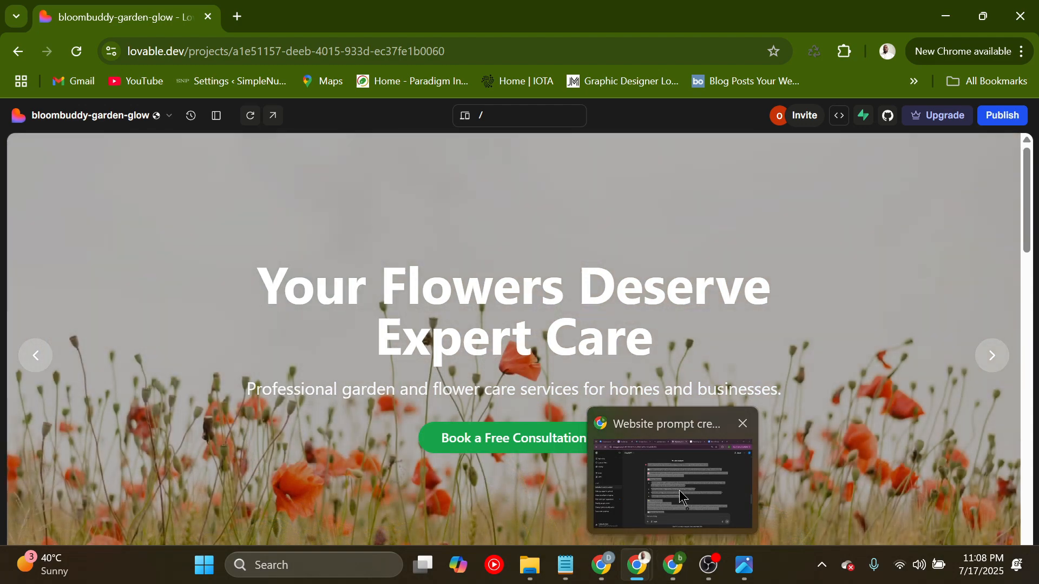
pyautogui.click(680, 490)
pyautogui.click(606, 459)
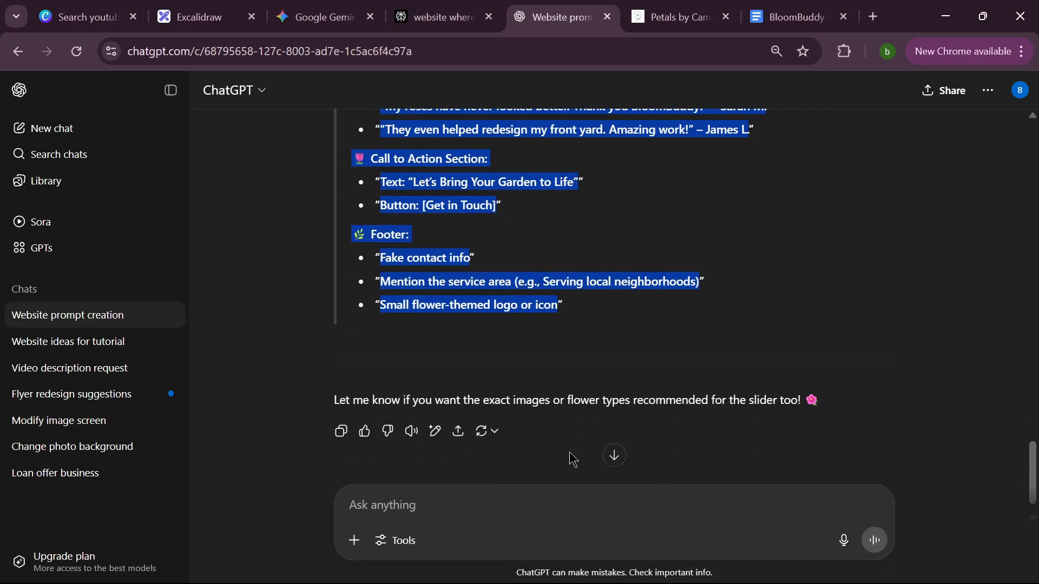
pyautogui.click(458, 515)
pyautogui.write('Now')
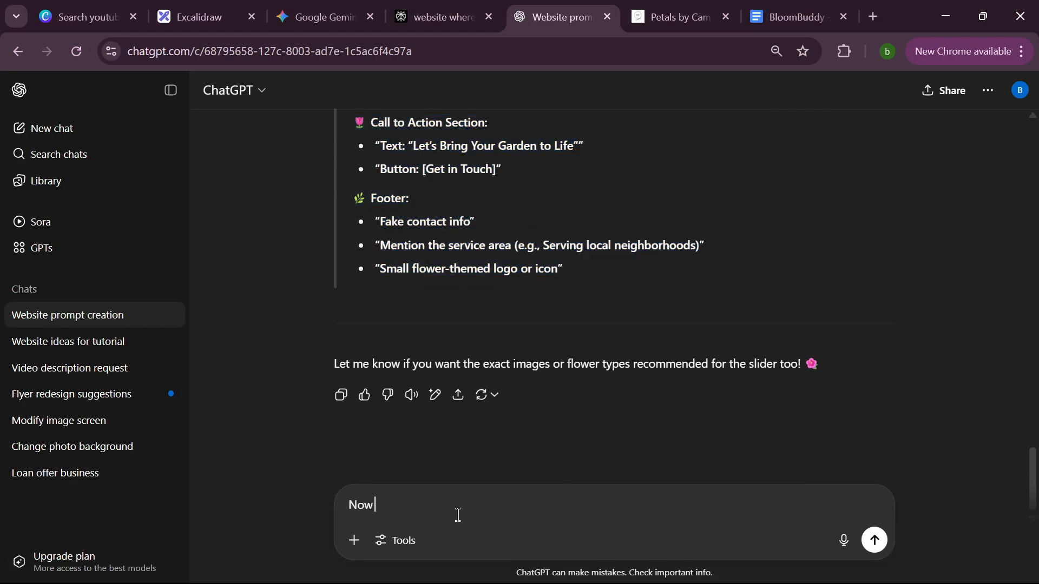
pyautogui.write(' give me a')
pyautogui.press('BackSpace')
pyautogui.press('BackSpace')
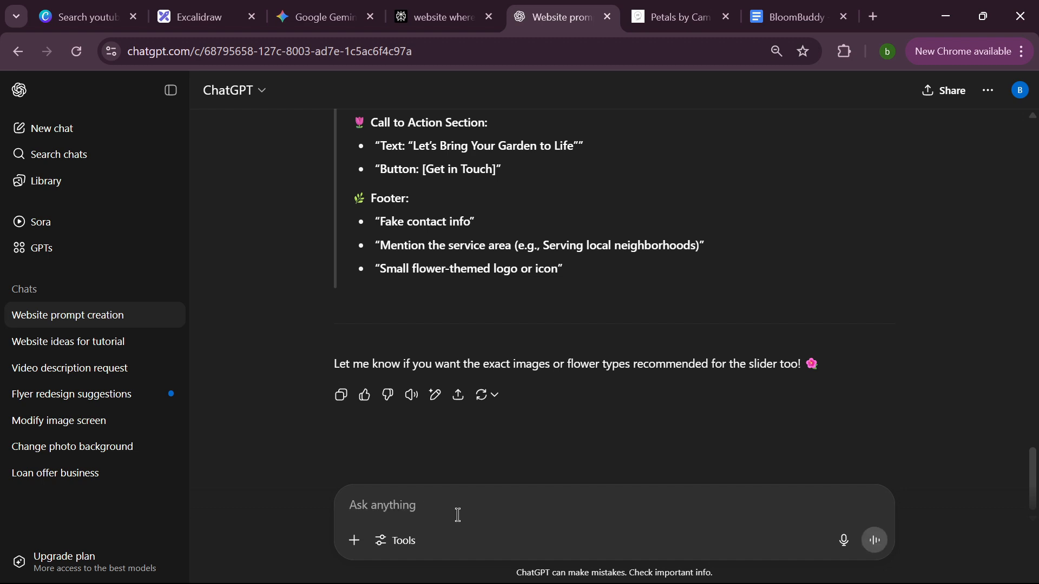
# Step: Draft the message "I need a prompt for the About us, contact us, and make the boi" without sending it
pyautogui.write('I need a ')
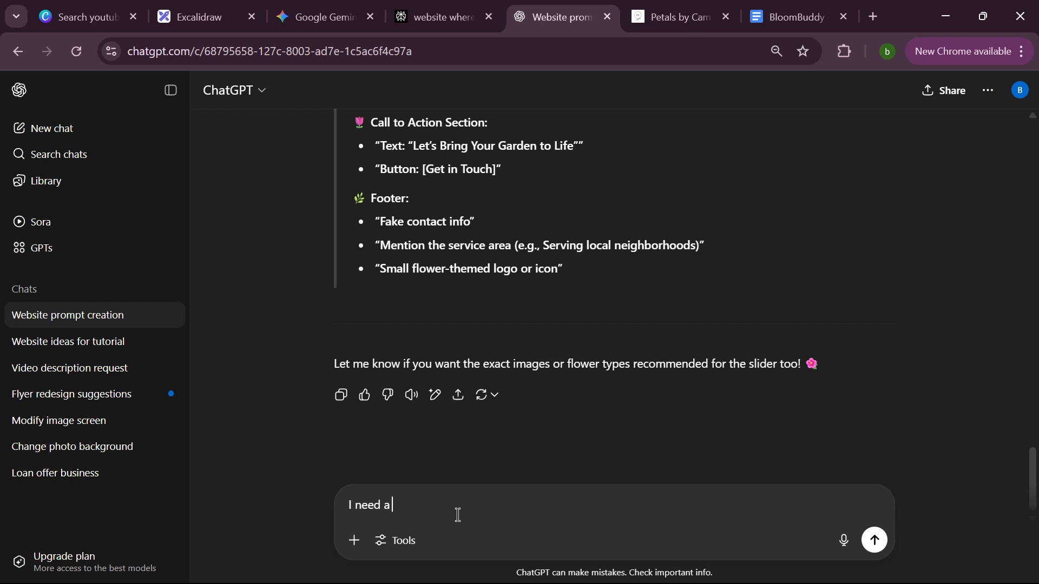
pyautogui.write('prompt for the About us, cont')
pyautogui.write('ac')
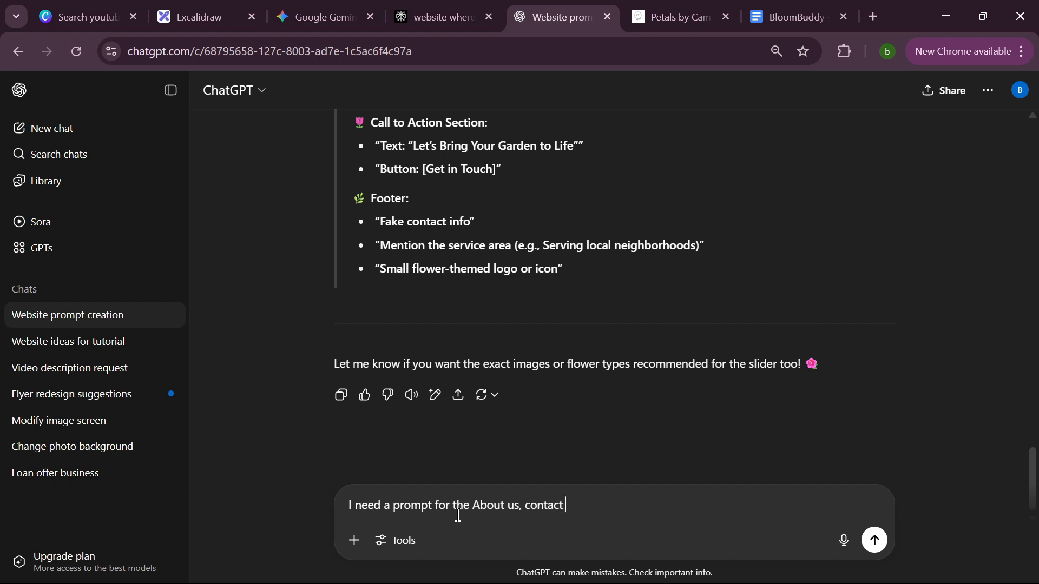
pyautogui.write('t us,')
pyautogui.write('and make the boi')
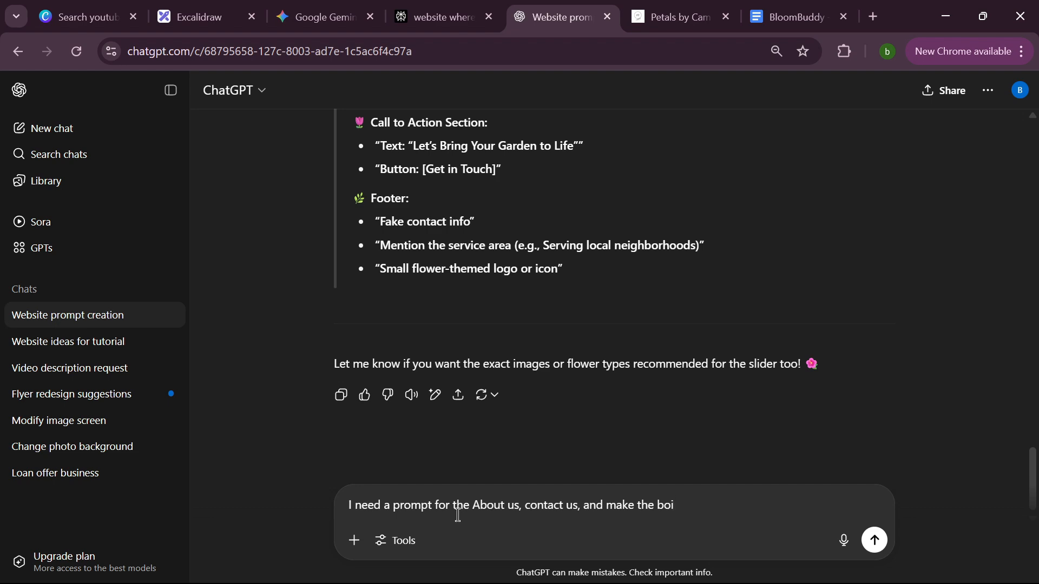
# Step: Switch back to the bloombuddy-garden-glow preview in Lovable and check its About section, "Get in Touch" section and footer
pyautogui.moveTo(665, 580)
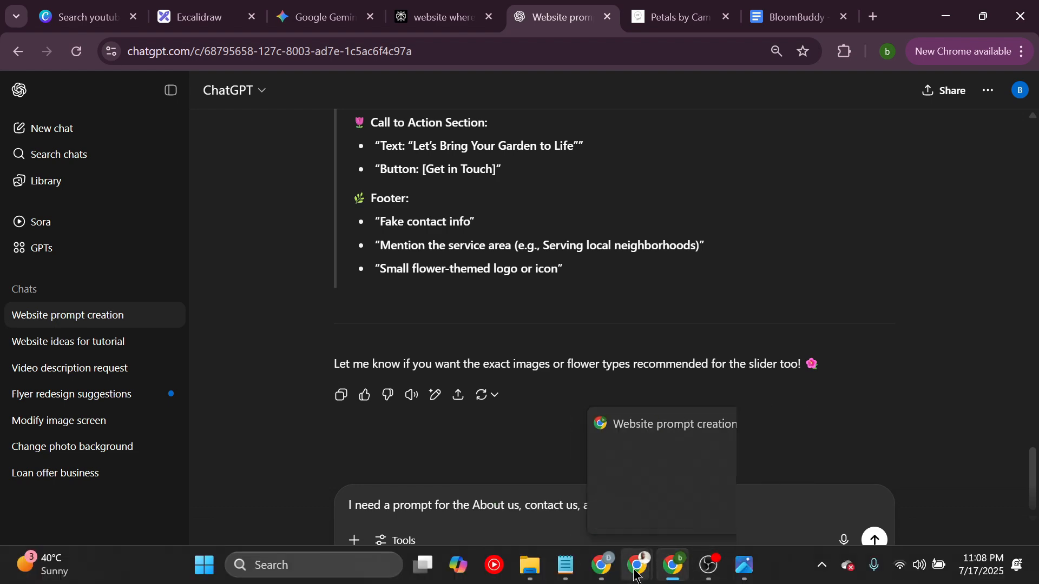
pyautogui.click(698, 482)
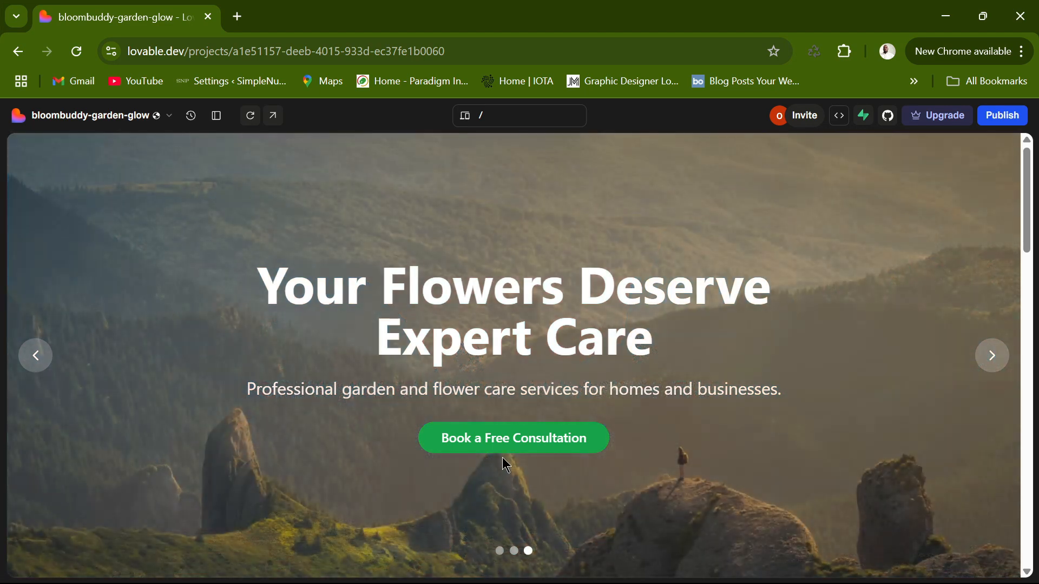
pyautogui.scroll(-5, 697, 422)
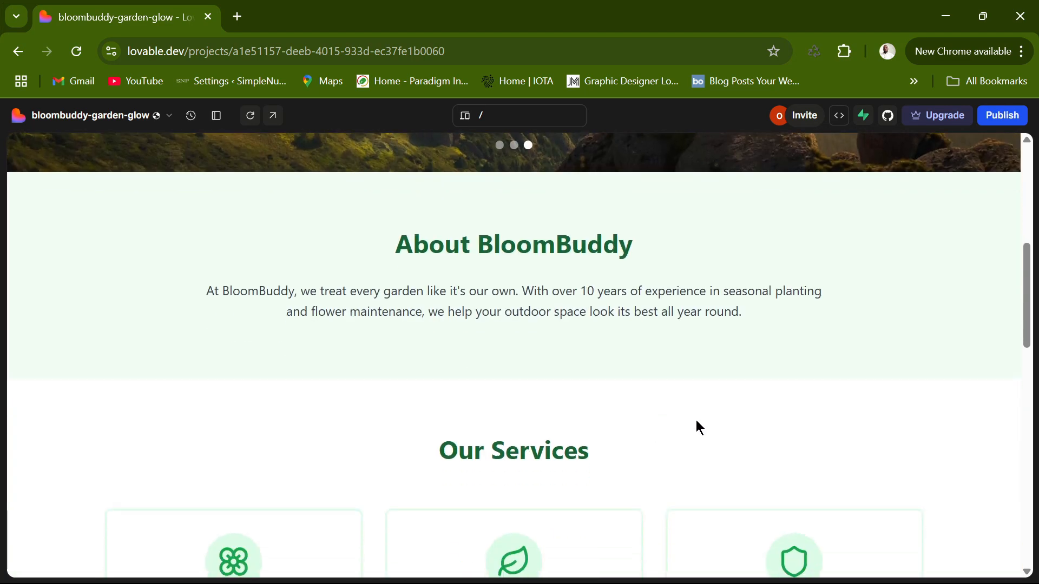
pyautogui.scroll(-15, 698, 419)
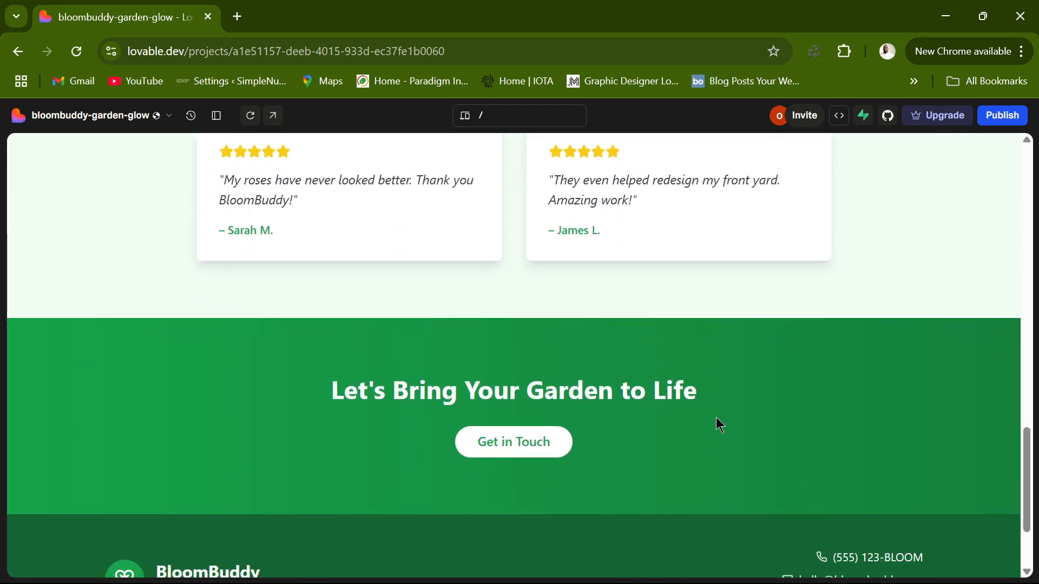
pyautogui.scroll(-3, 716, 423)
pyautogui.scroll(6, 712, 422)
pyautogui.scroll(-6, 720, 424)
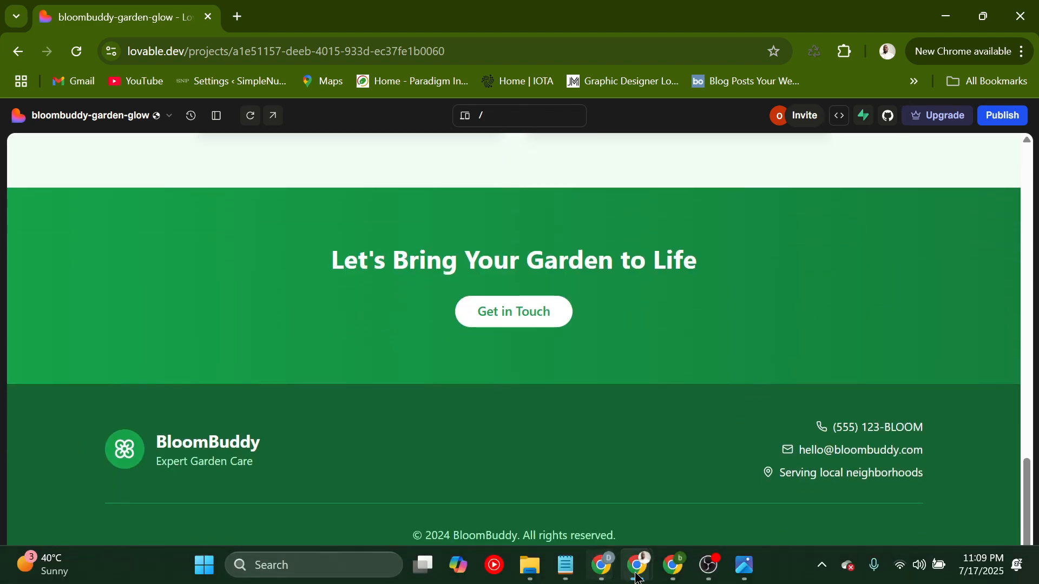
# Step: Switch back to the ChatGPT draft and insert "with a contact form" after "contact us" in the unsent message
pyautogui.click(662, 578)
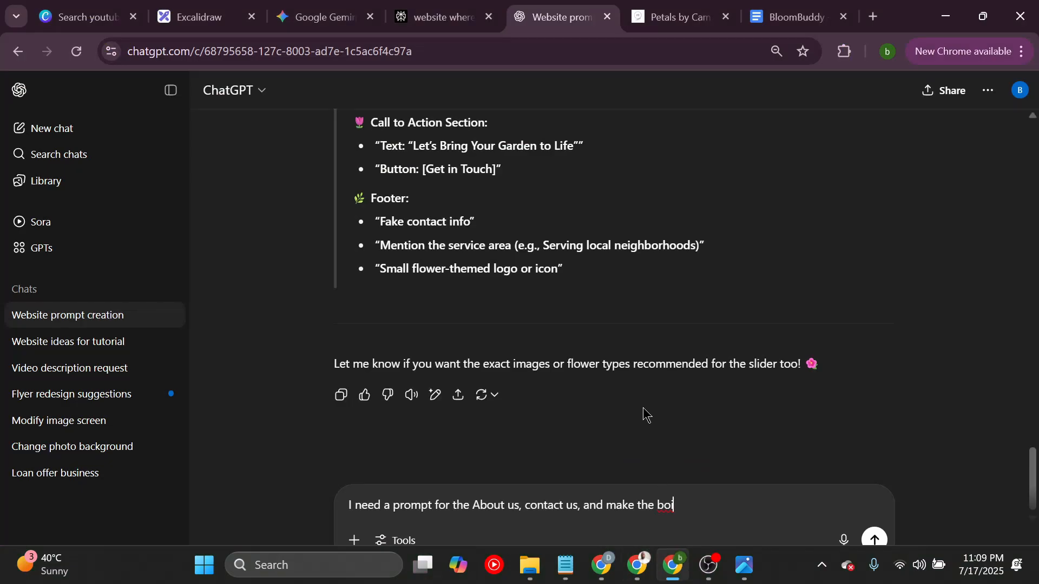
pyautogui.click(578, 506)
pyautogui.press('BackSpace')
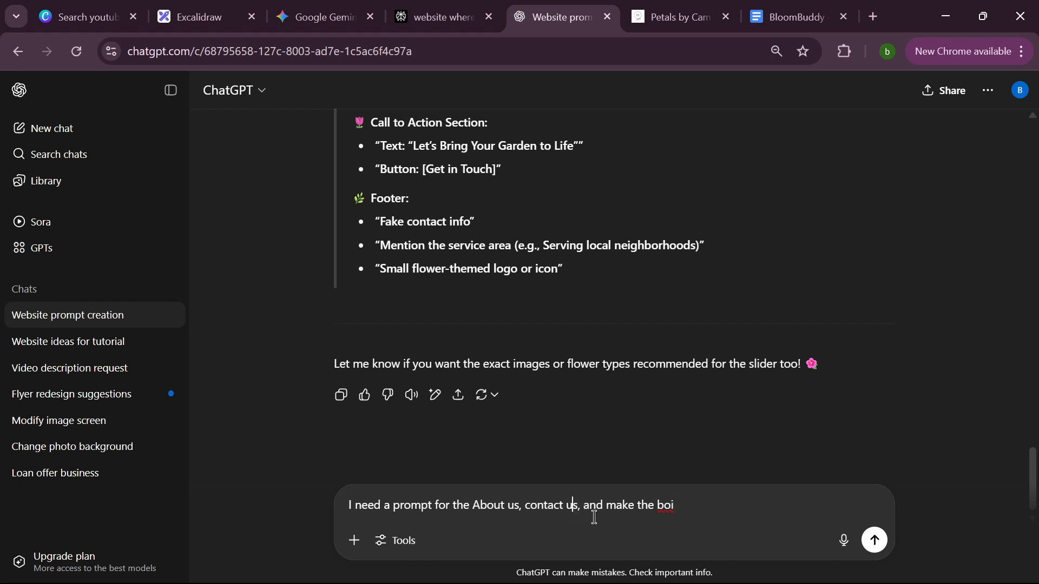
pyautogui.write('with a coa')
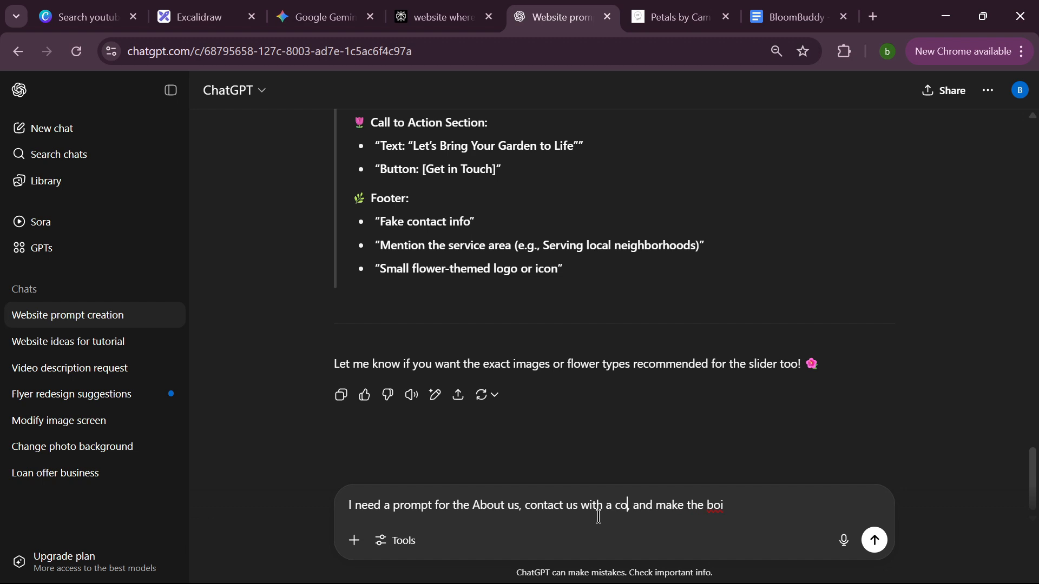
pyautogui.press('BackSpace')
pyautogui.write('n')
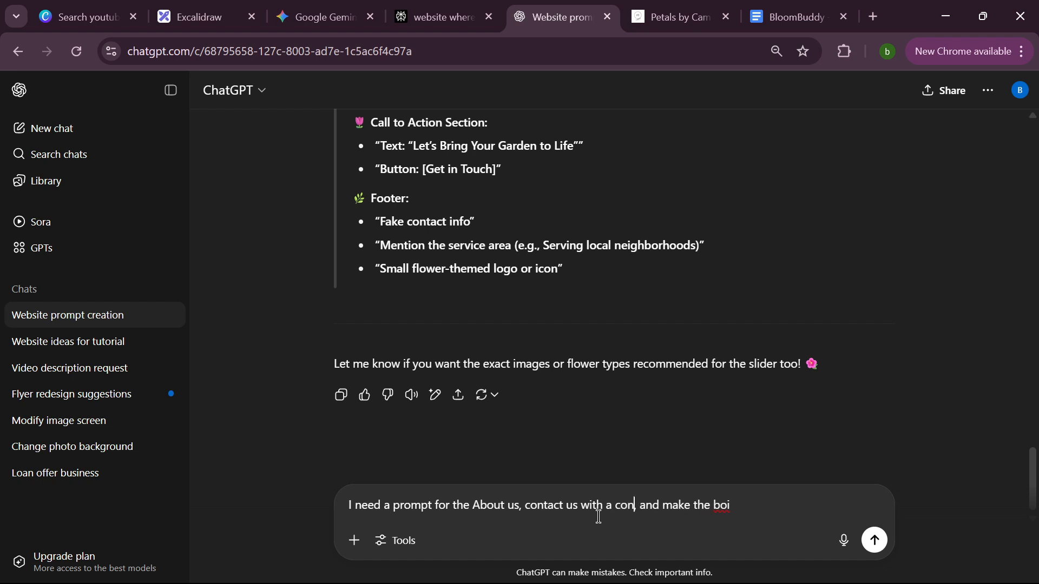
pyautogui.write('tact f')
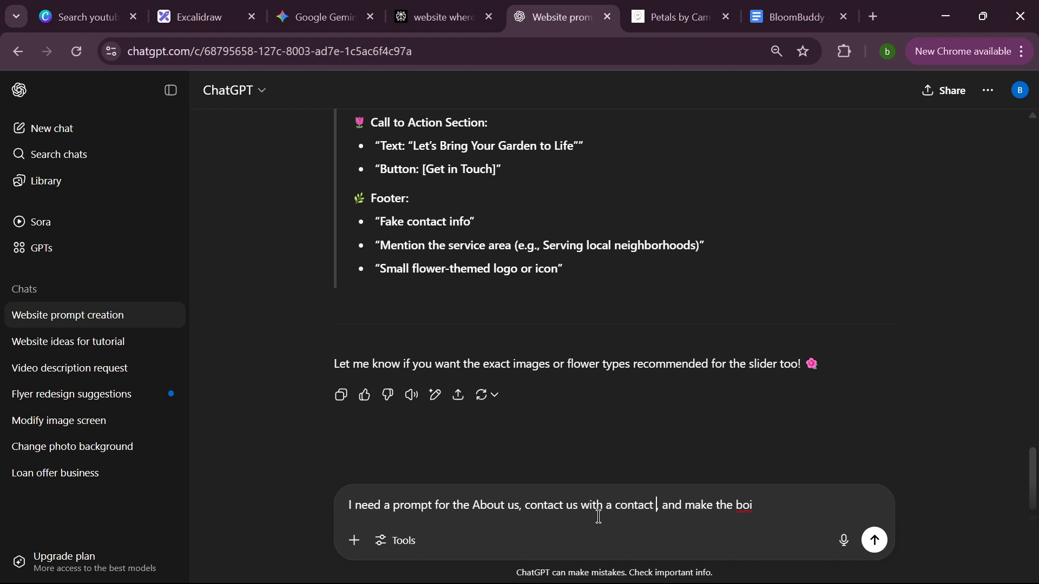
pyautogui.write('orm,')
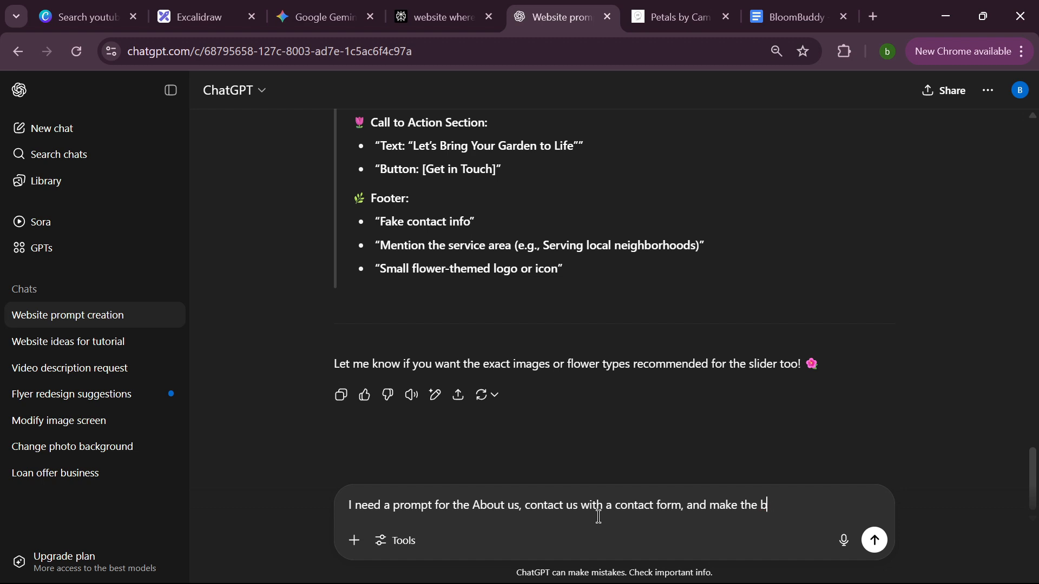
# Step: Replace the unfinished last word with "contact us page work so when they click the book a consultation they should be directed"
pyautogui.press('BackSpace')
pyautogui.write('contact us page wor')
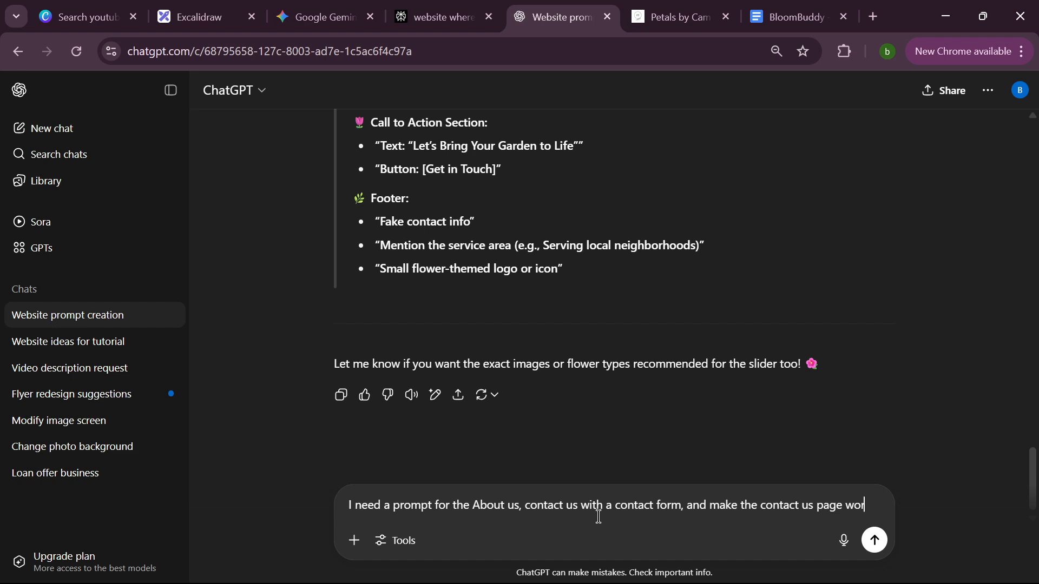
pyautogui.write('k')
pyautogui.write('so when the')
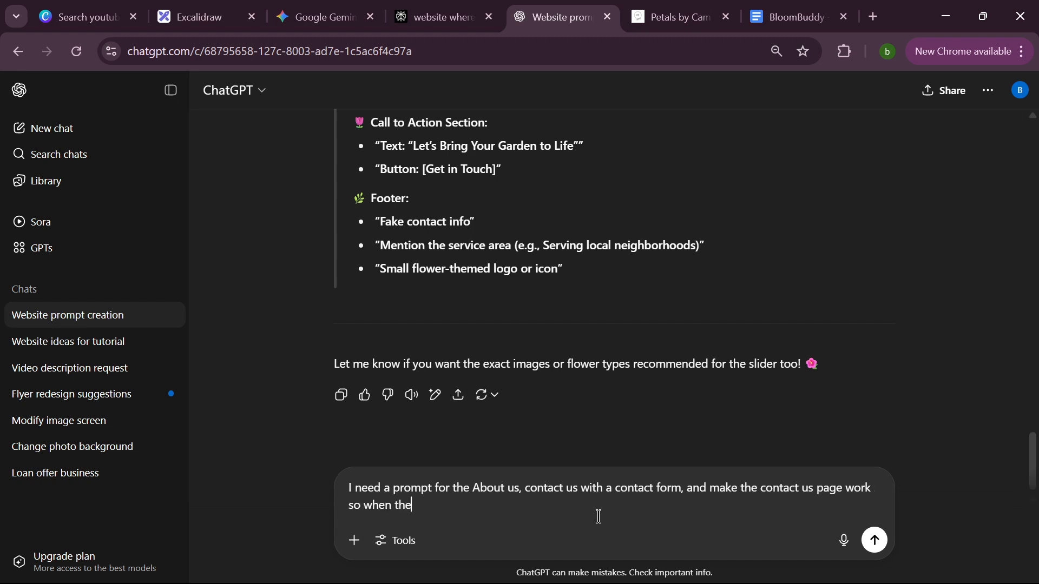
pyautogui.write('y click the book a consulta')
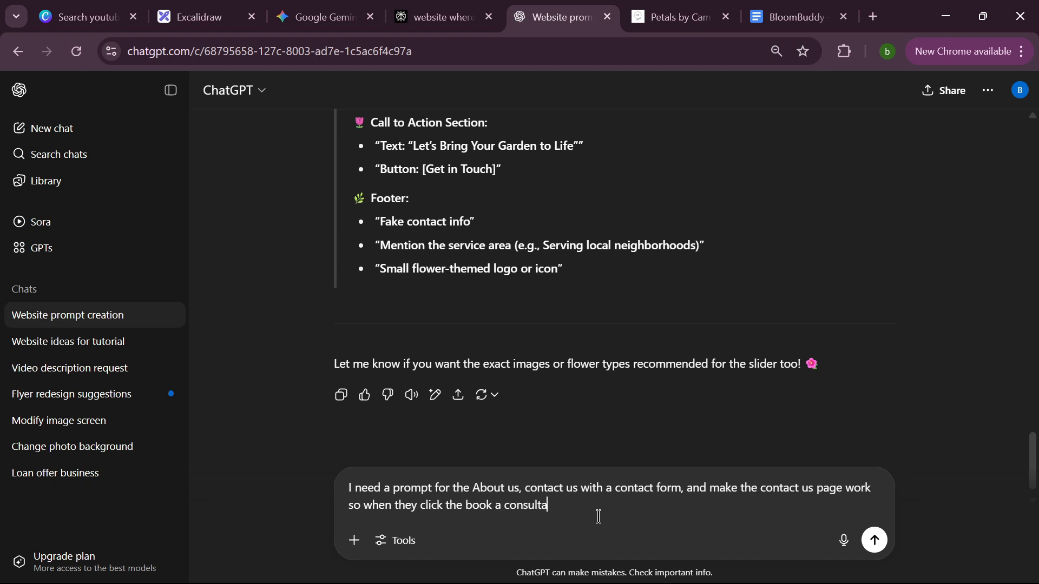
pyautogui.write('tion the')
pyautogui.write('y shouls be')
pyautogui.write('be')
pyautogui.write(' directed')
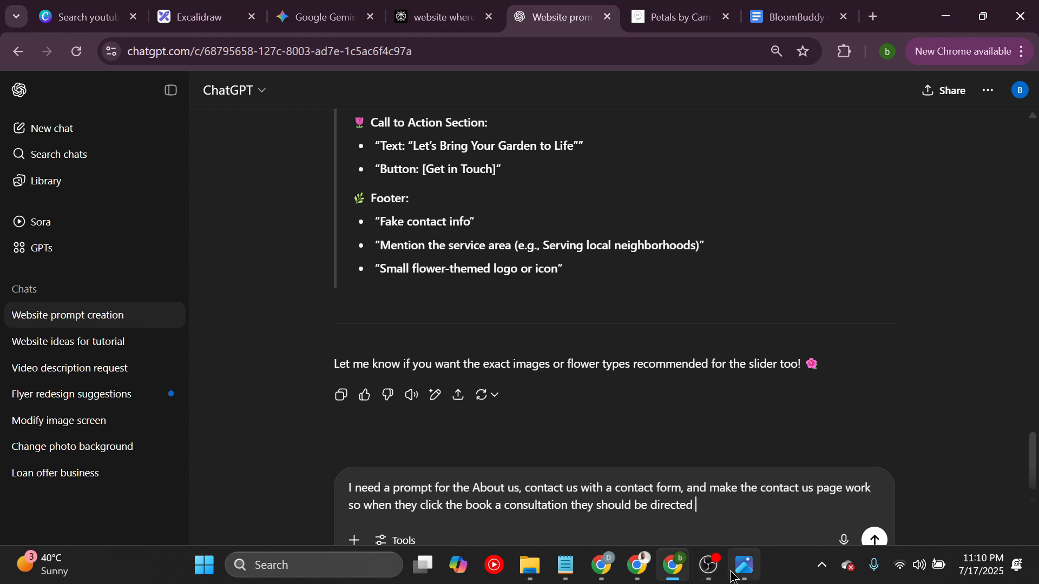
# Step: After checking the AI tips image, complete and send the message with "to a sign up page and create a database and also a sign in page"
pyautogui.click(737, 573)
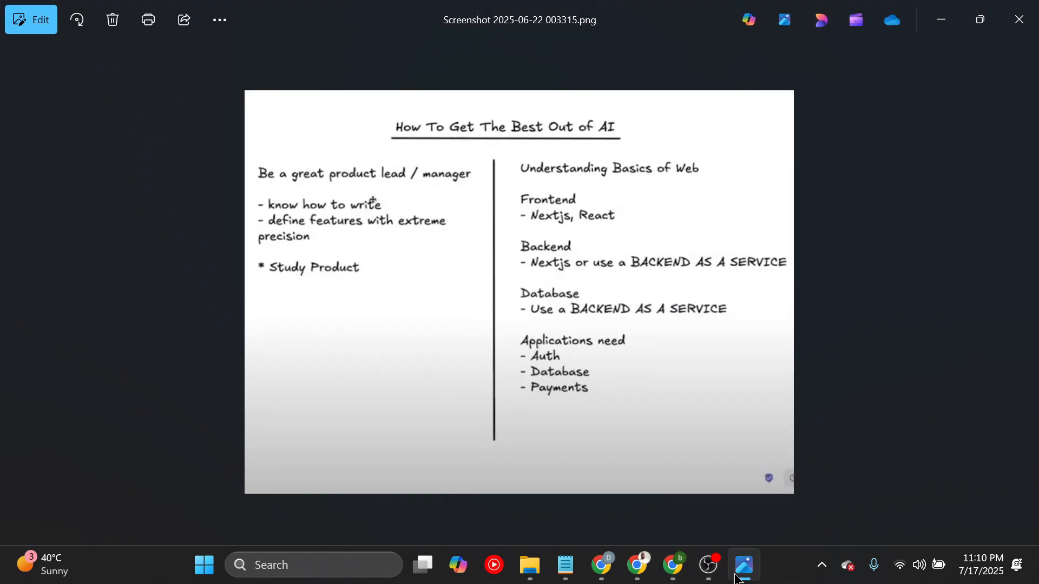
pyautogui.click(743, 568)
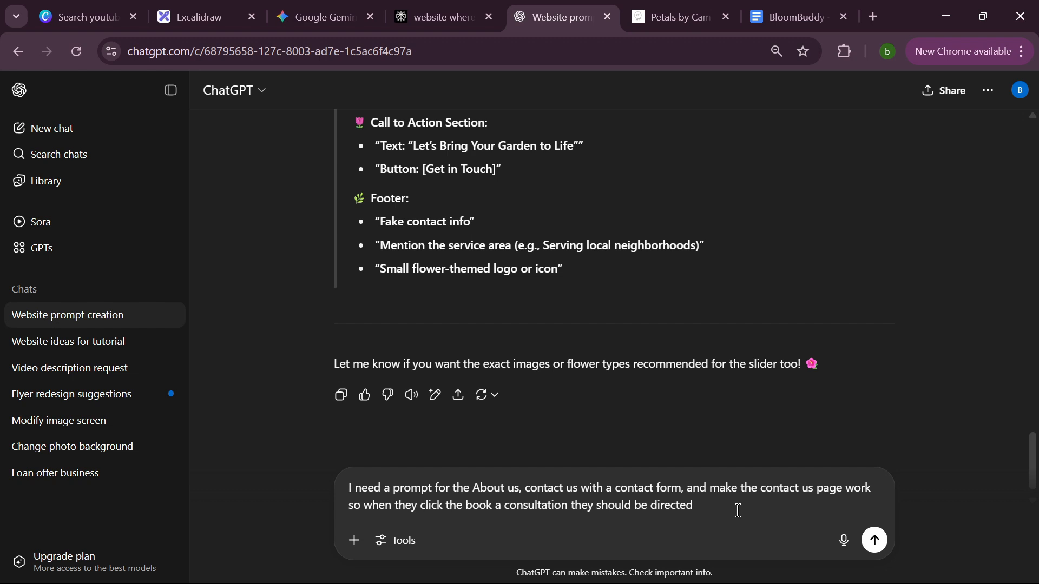
pyautogui.write('to a sign up page and create')
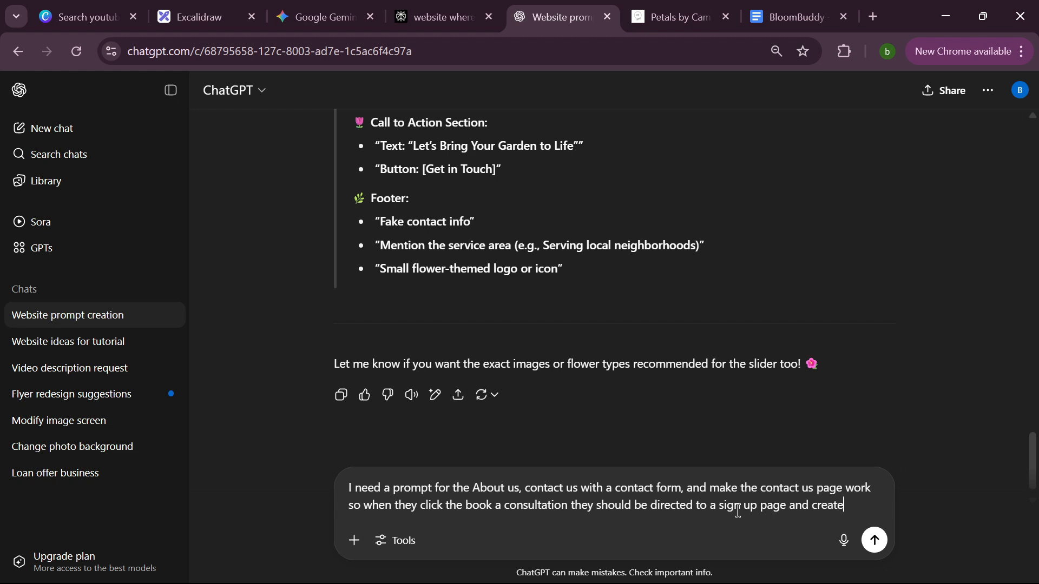
pyautogui.write(' a databa')
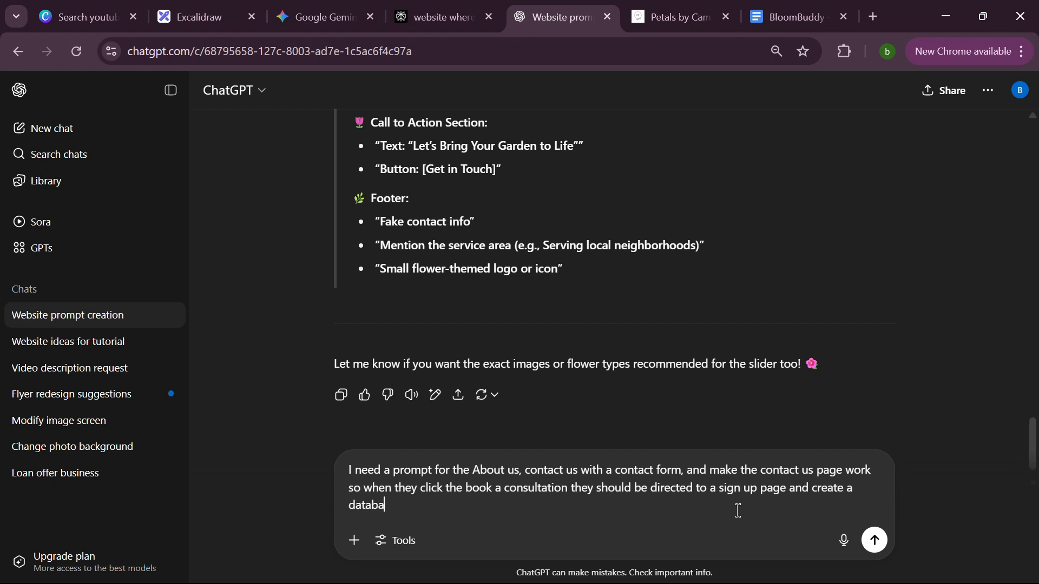
pyautogui.write('se ')
pyautogui.write('am')
pyautogui.write('d also a ')
pyautogui.write('sign in page')
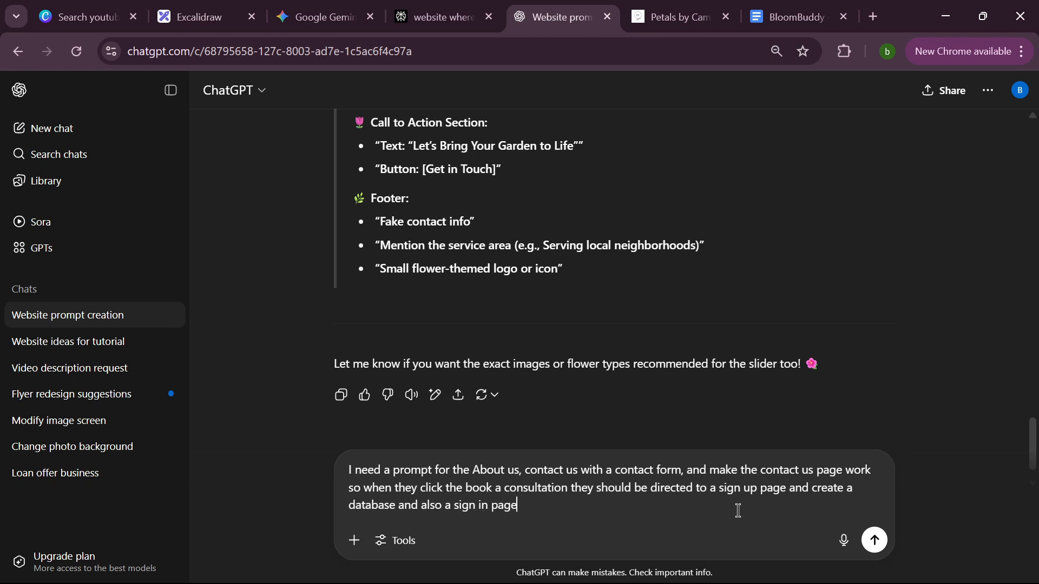
pyautogui.press('Return')
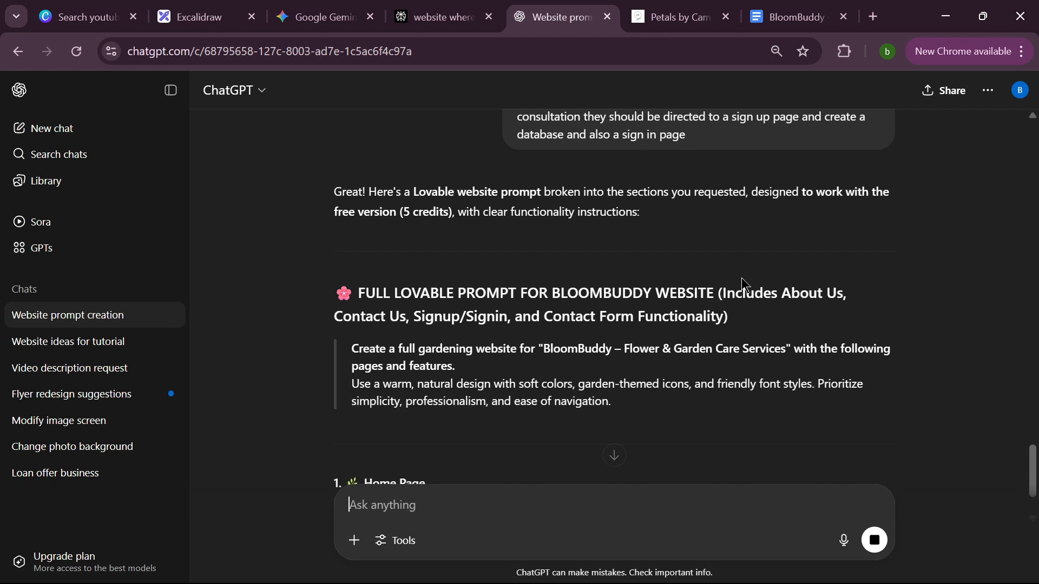
# Step: Skim ChatGPT's new prompt and switch to Lovable to re-check the home page preview between the hero slider and the footer
pyautogui.scroll(-2, 719, 278)
pyautogui.scroll(-2, 725, 274)
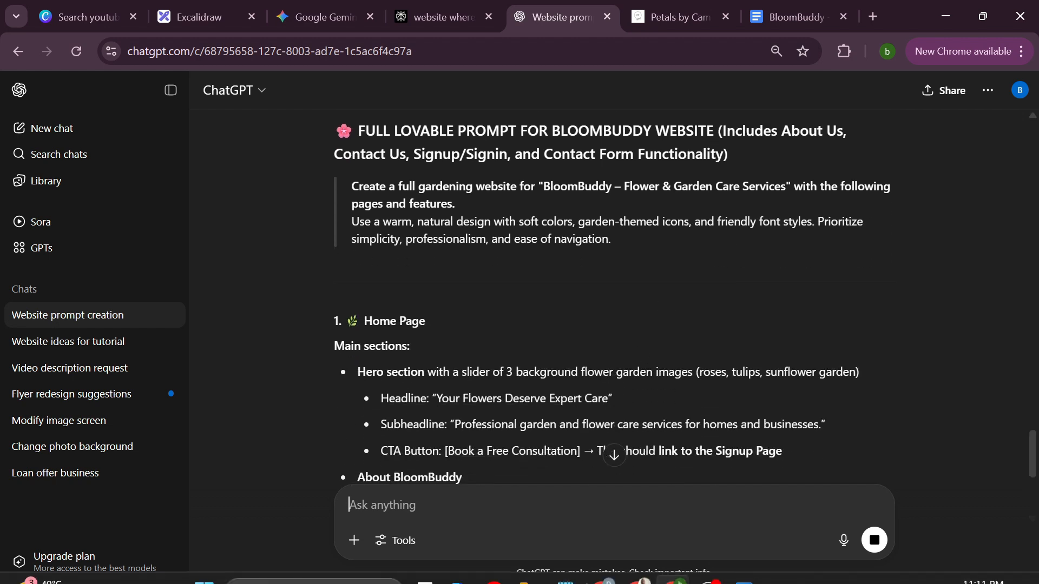
pyautogui.moveTo(637, 565)
pyautogui.click(693, 480)
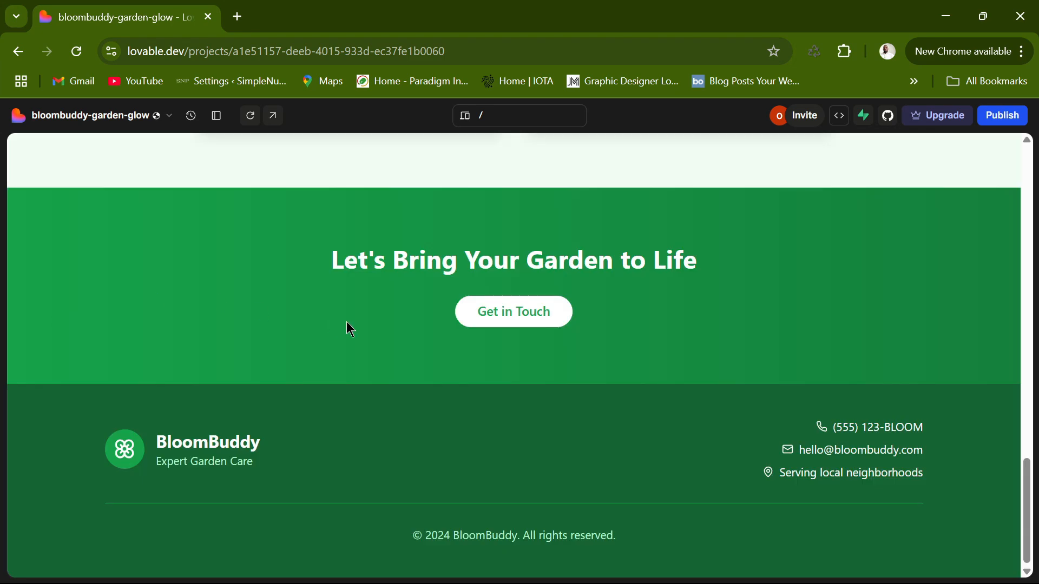
pyautogui.scroll(5, 97, 302)
pyautogui.scroll(10, 50, 274)
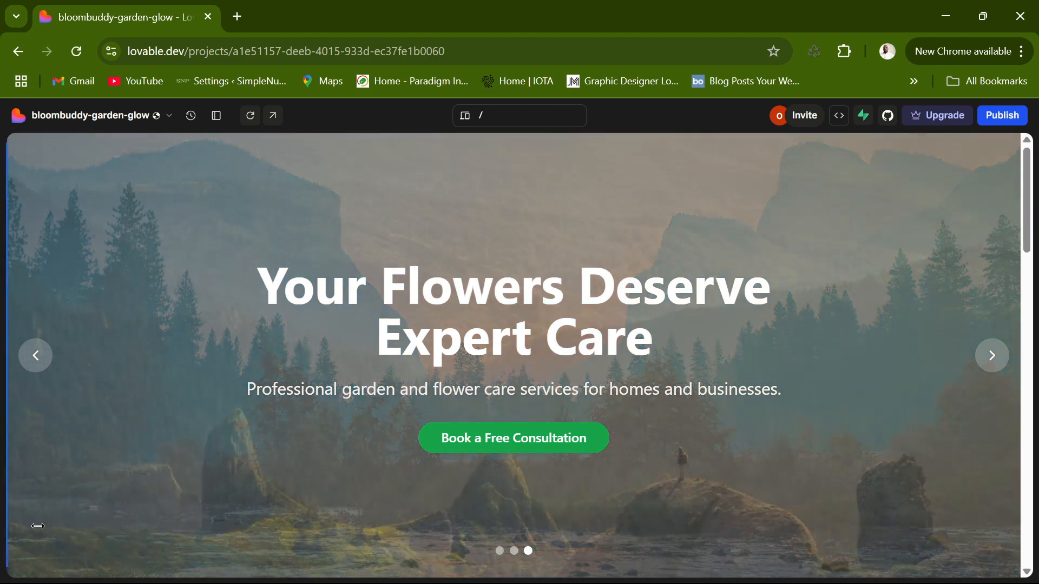
pyautogui.scroll(-15, 232, 297)
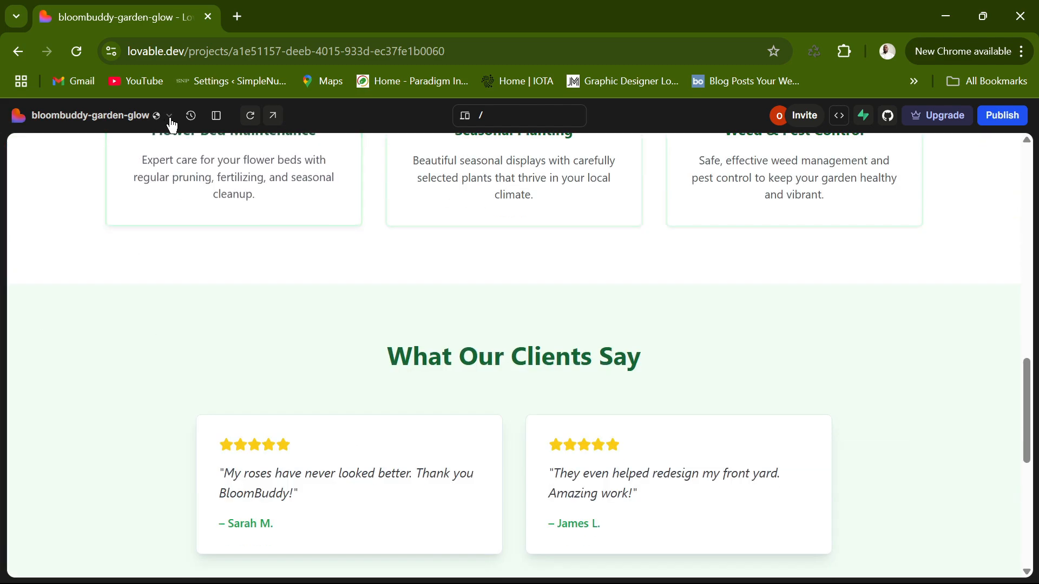
pyautogui.scroll(15, 147, 365)
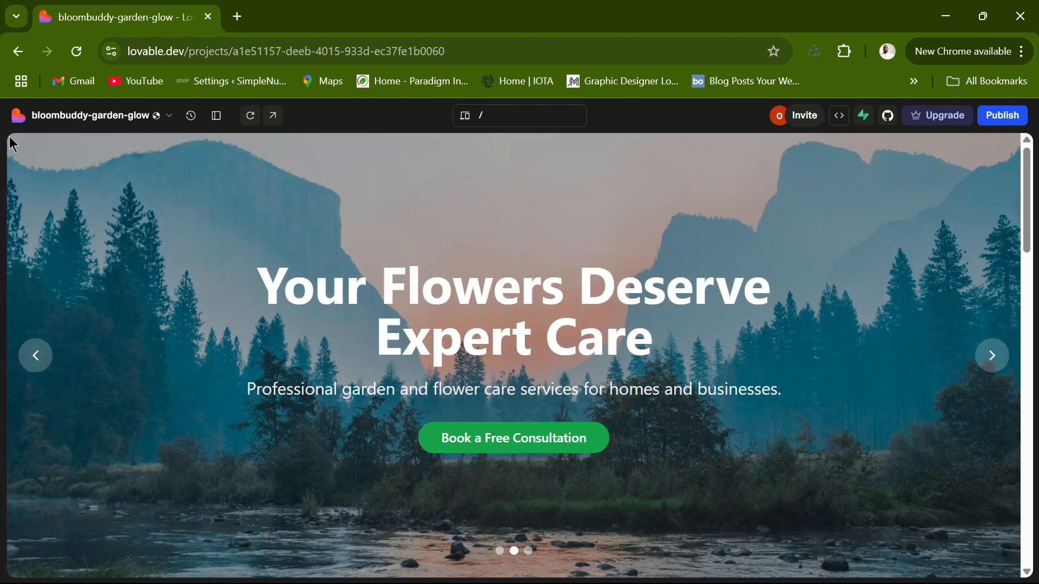
# Step: Go to the Lovable dashboard and reopen the bloombuddy-garden-glow project from the workspace
pyautogui.moveTo(11, 156); pyautogui.dragTo(118, 155)
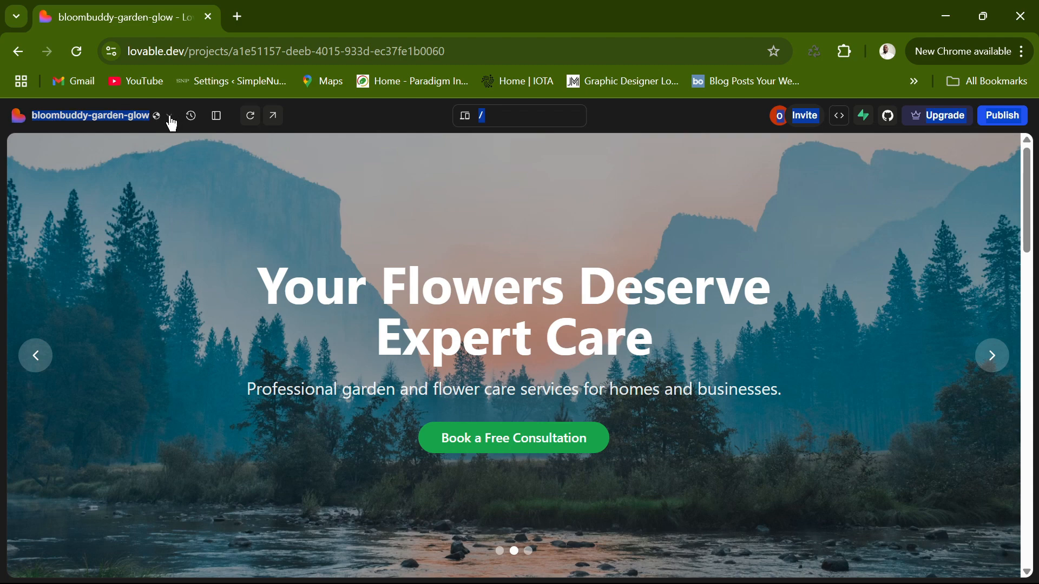
pyautogui.click(169, 118)
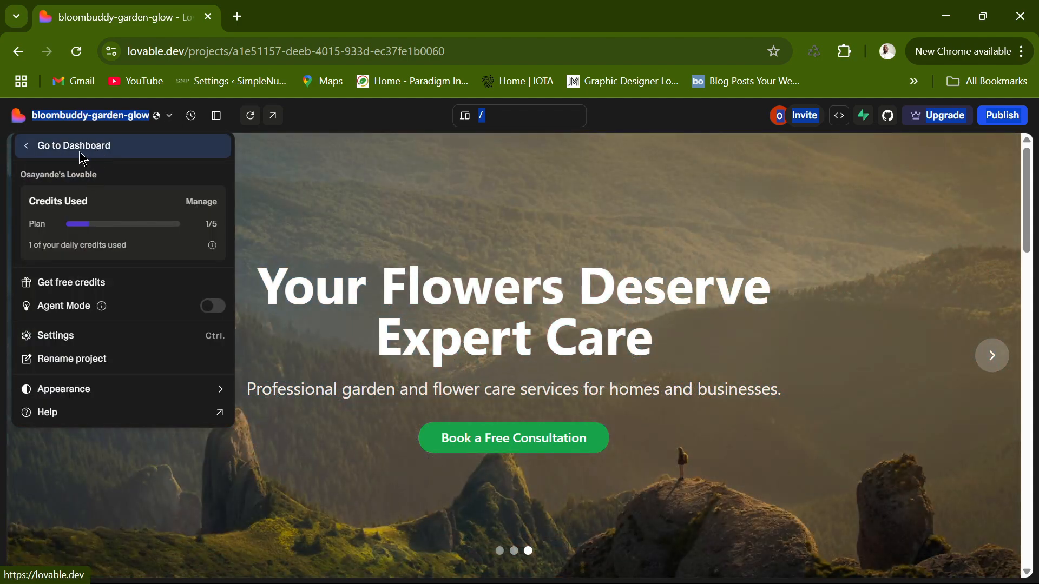
pyautogui.click(36, 157)
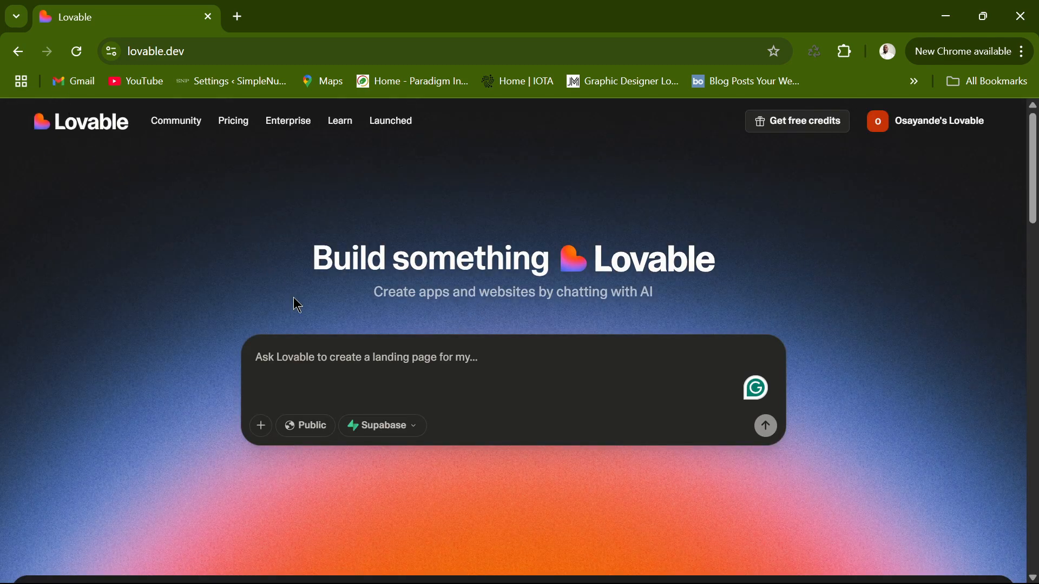
pyautogui.scroll(-1, 505, 385)
pyautogui.scroll(-7, 505, 385)
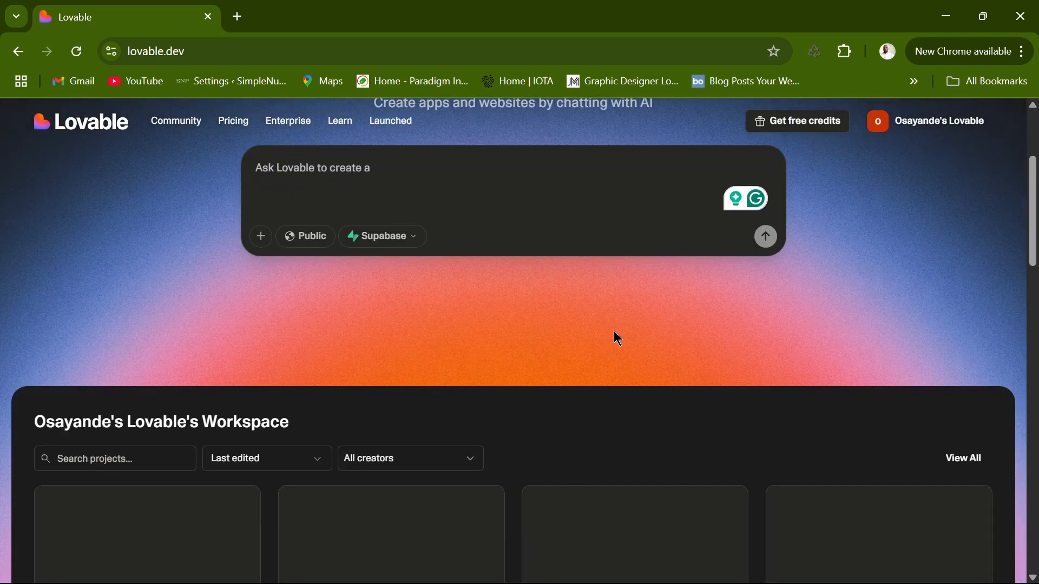
pyautogui.click(122, 322)
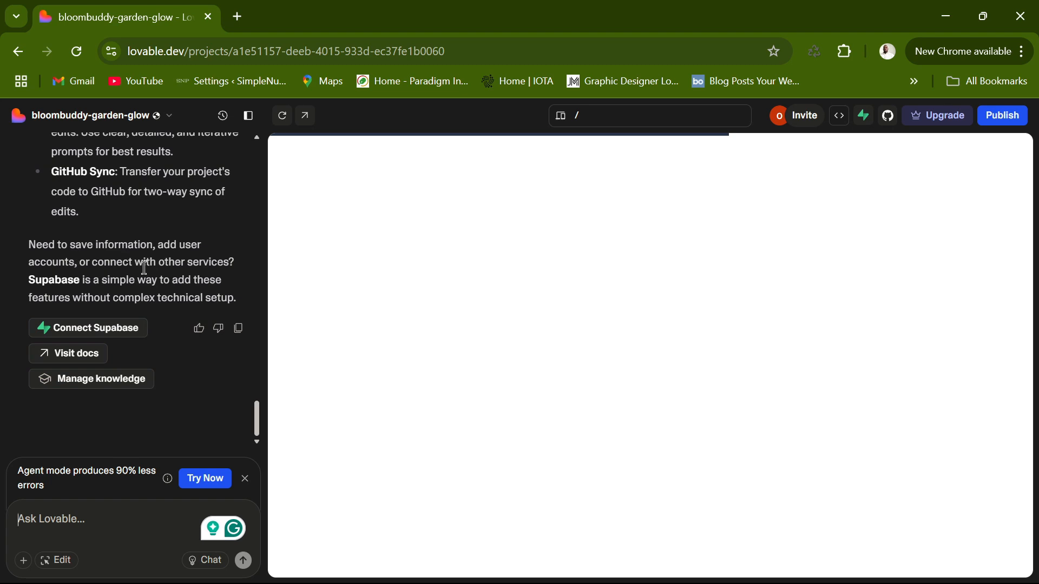
# Step: Read Lovable's build summary in the chat, including the "What's next?" suggestions and the note about Supabase
pyautogui.scroll(3, 185, 259)
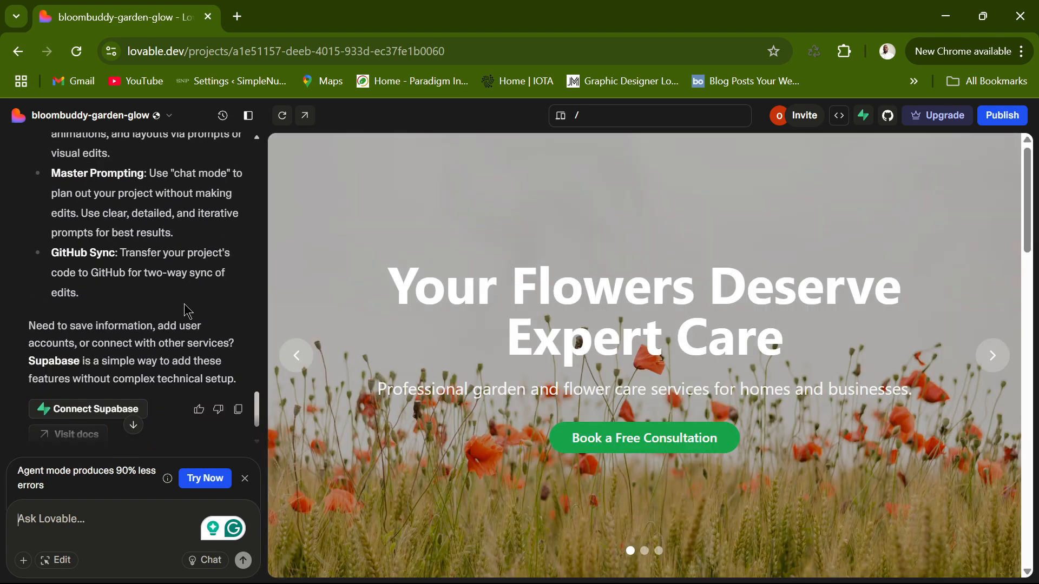
pyautogui.scroll(10, 178, 305)
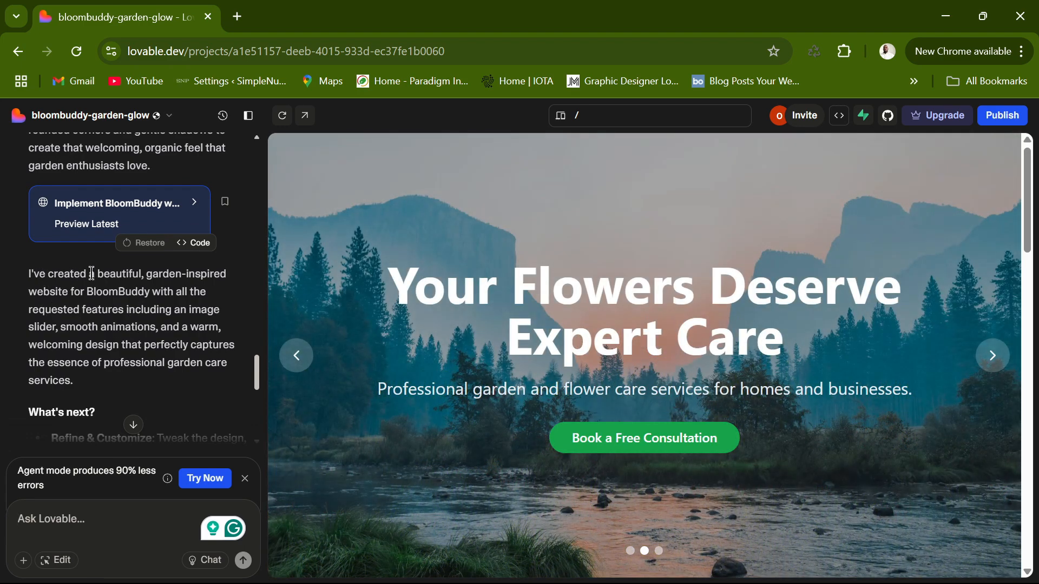
pyautogui.scroll(-2, 54, 295)
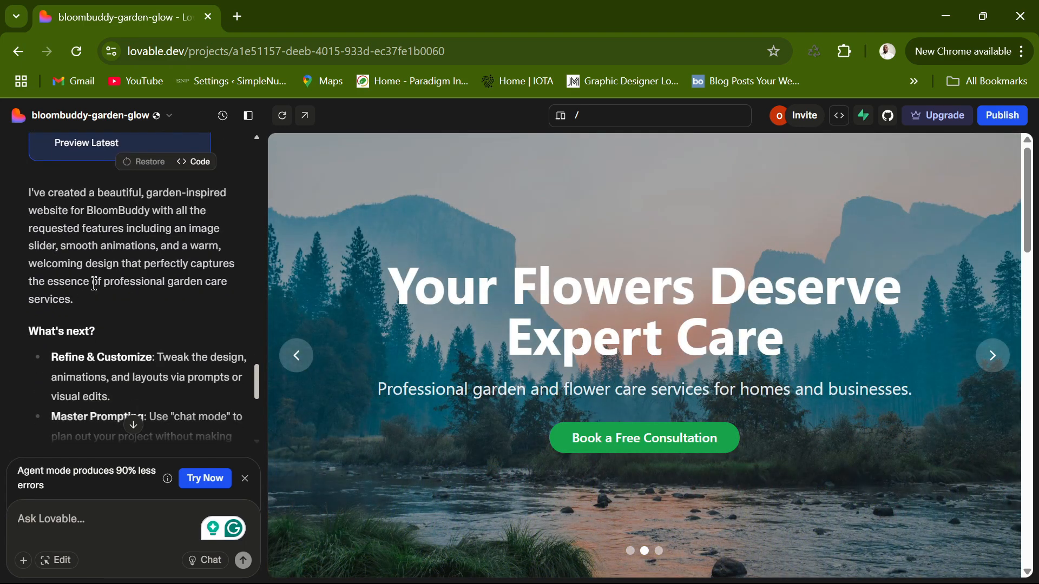
pyautogui.scroll(-2, 127, 306)
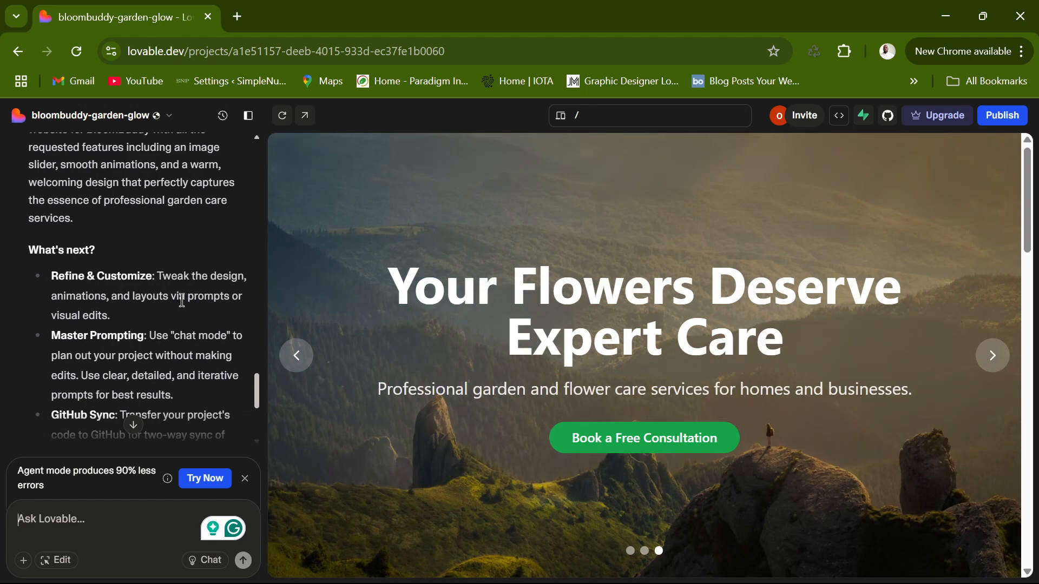
pyautogui.scroll(-2, 162, 305)
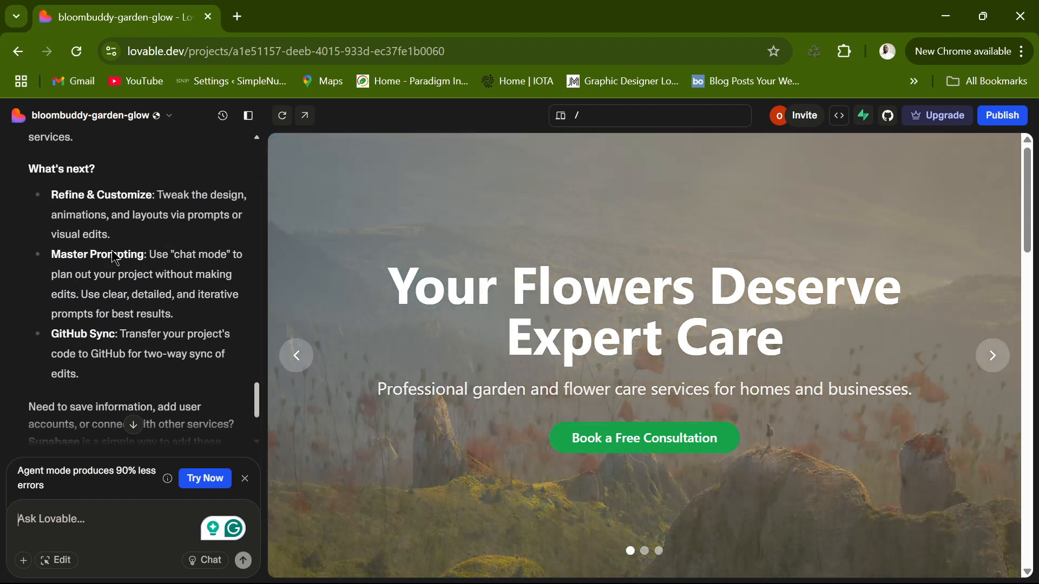
pyautogui.scroll(-2, 182, 297)
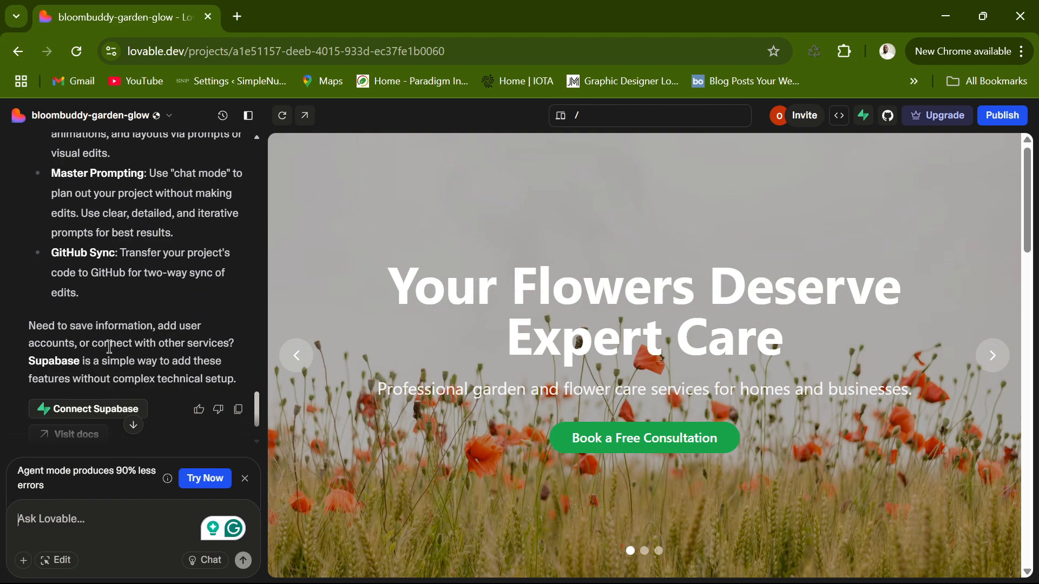
pyautogui.scroll(-2, 195, 320)
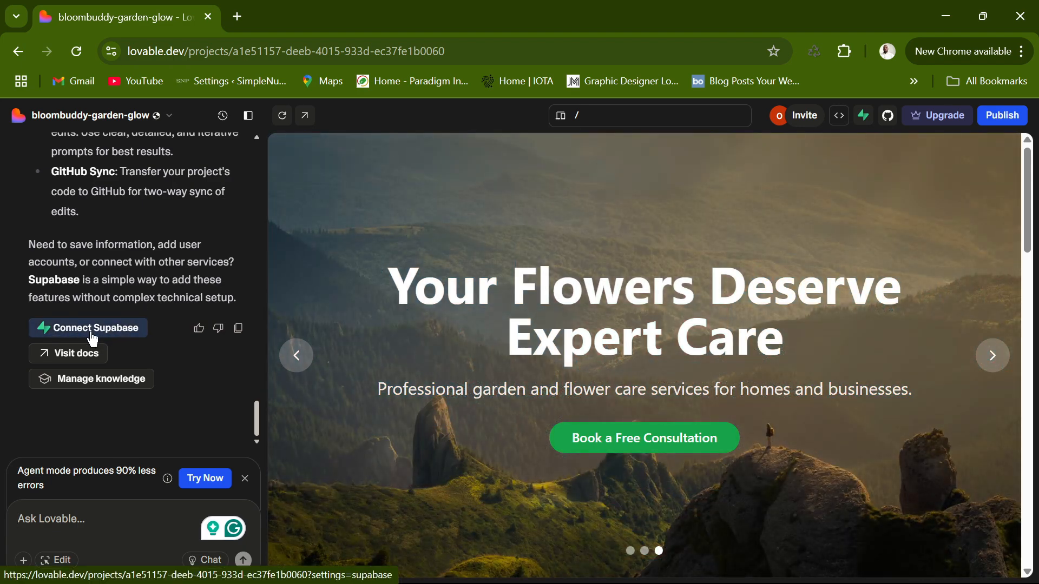
# Step: Open the project's Supabase integration settings from the end of the chat reply
pyautogui.click(93, 338)
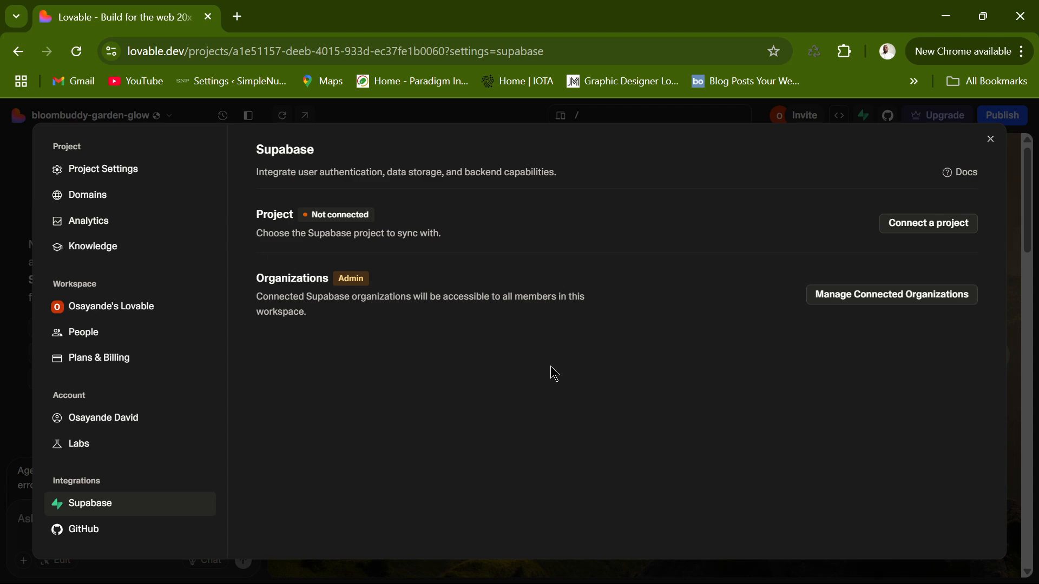
pyautogui.moveTo(612, 572)
pyautogui.moveTo(683, 580)
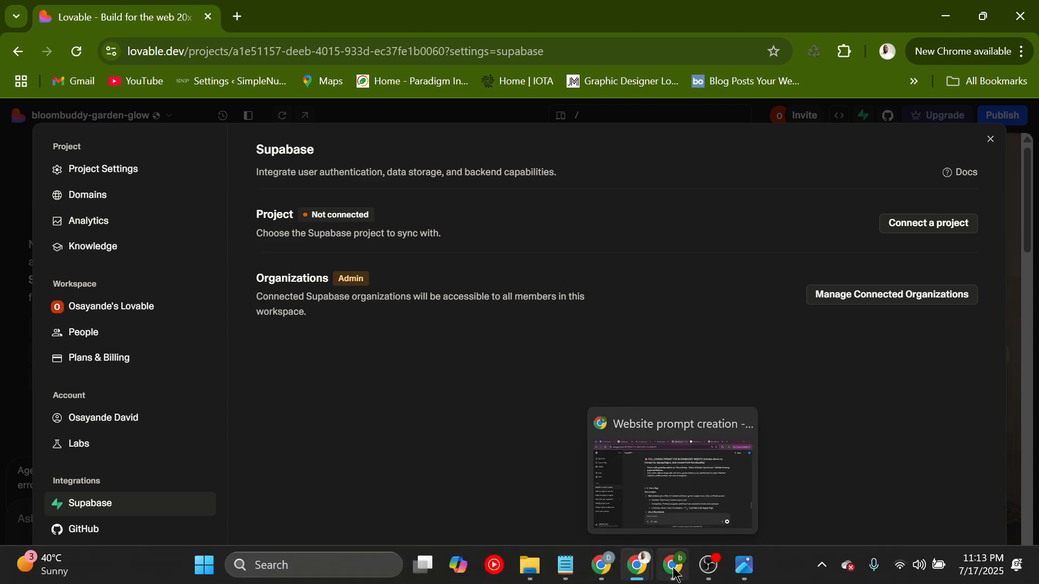
# Step: Switch to Excalidraw to review the Frontend and Backend structure diagram, and return to Lovable's Supabase integration settings
pyautogui.click(676, 576)
pyautogui.click(165, 10)
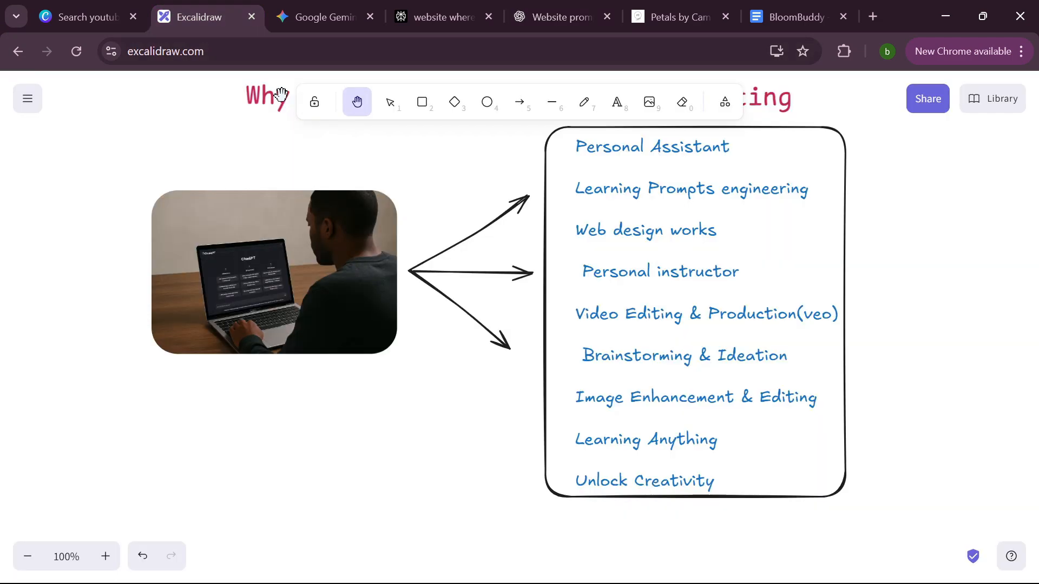
pyautogui.scroll(-3, 595, 298)
pyautogui.scroll(-5, 456, 237)
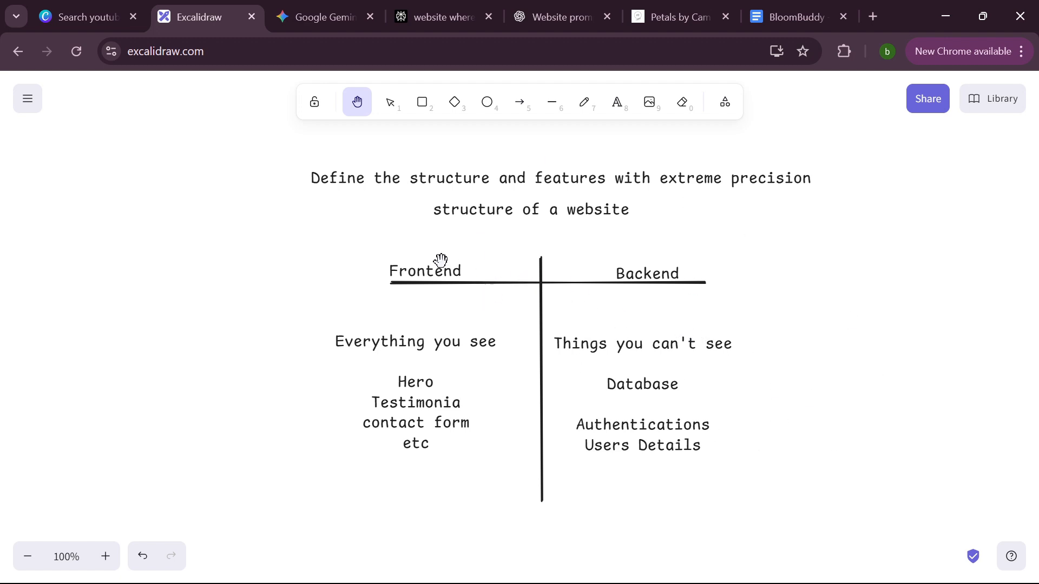
pyautogui.moveTo(670, 553)
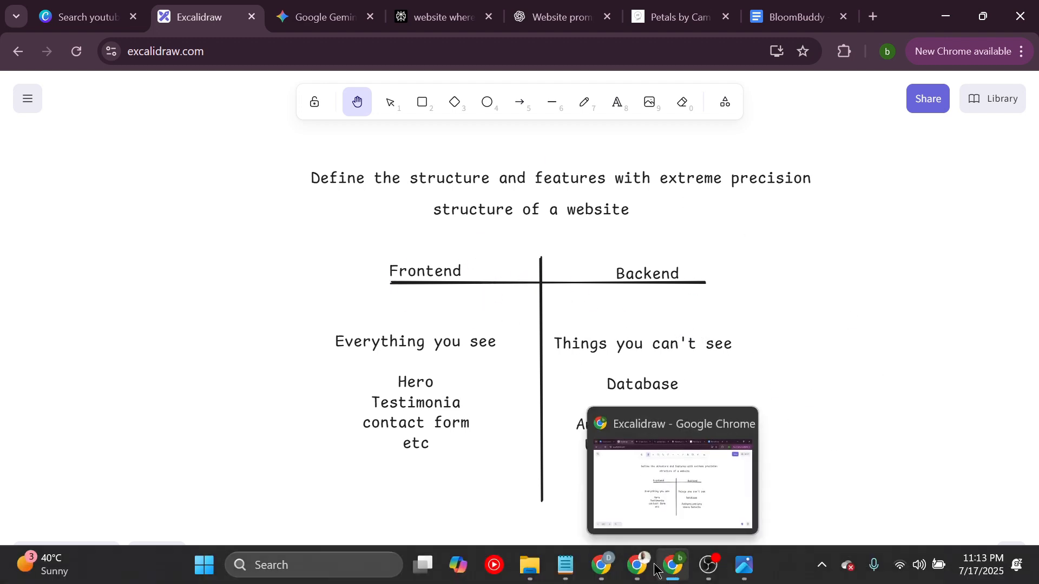
pyautogui.moveTo(637, 565)
pyautogui.click(650, 487)
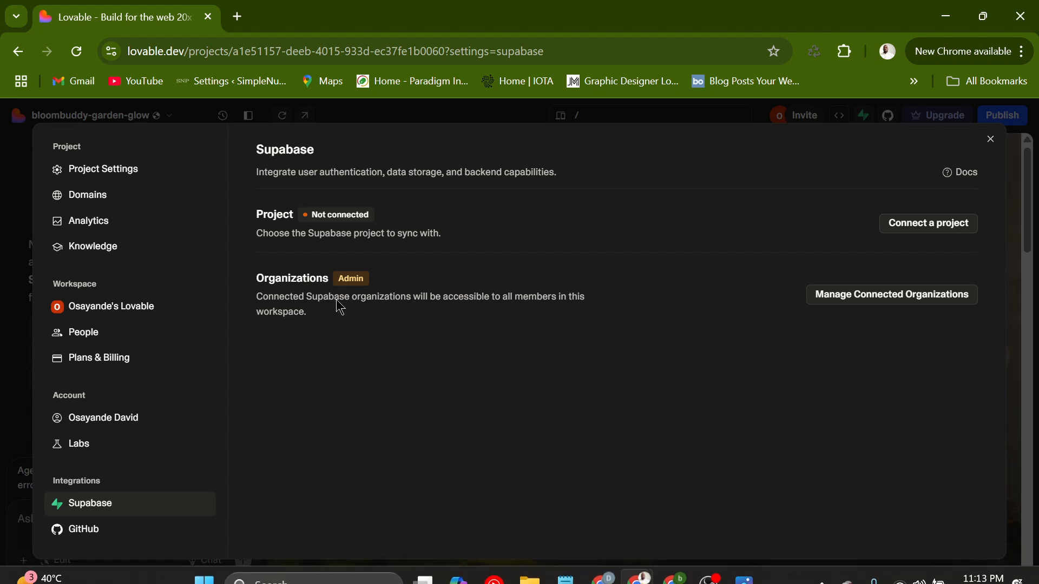
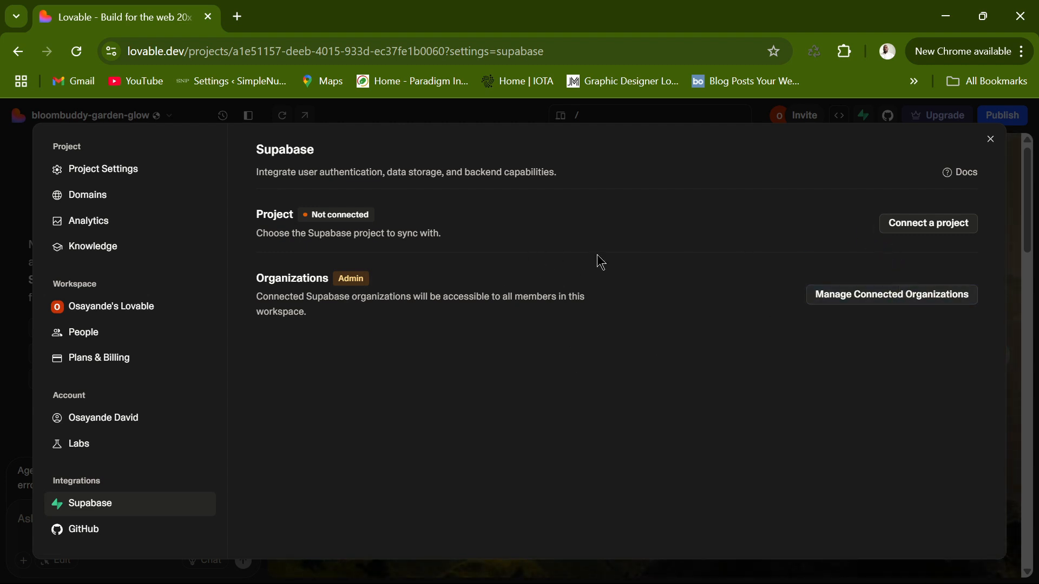
# Step: Start connecting a Supabase project to the Lovable site by creating a new project in the listed organization
pyautogui.click(909, 226)
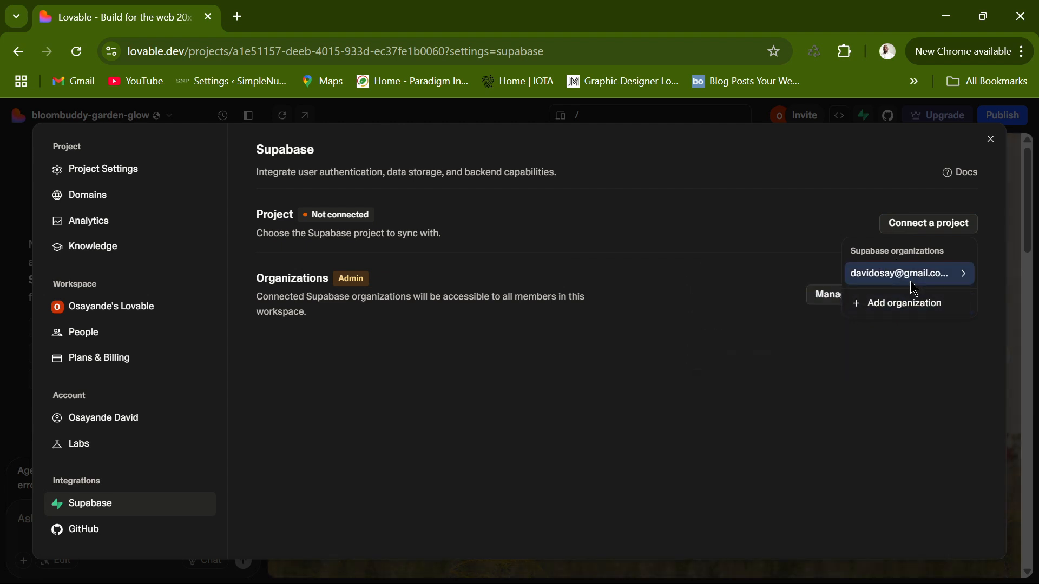
pyautogui.moveTo(912, 278)
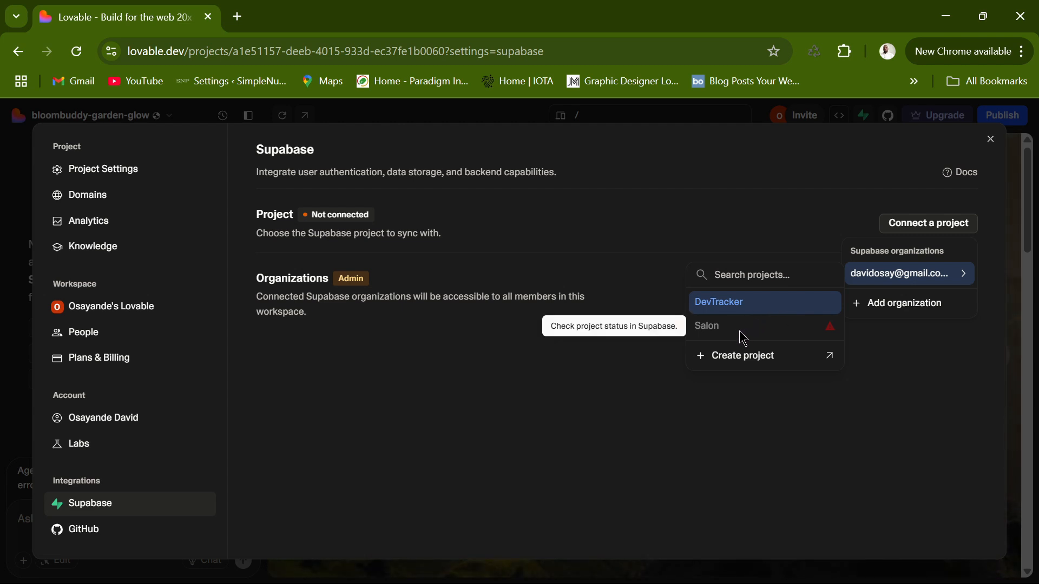
pyautogui.click(748, 357)
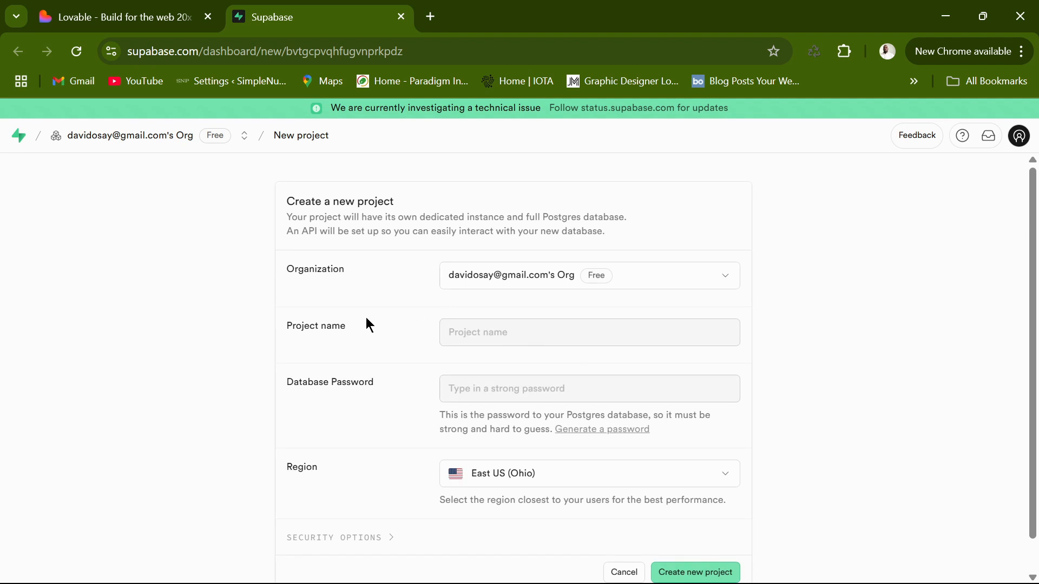
# Step: Name the new Supabase project Bloombuddy and enter a database password
pyautogui.click(472, 334)
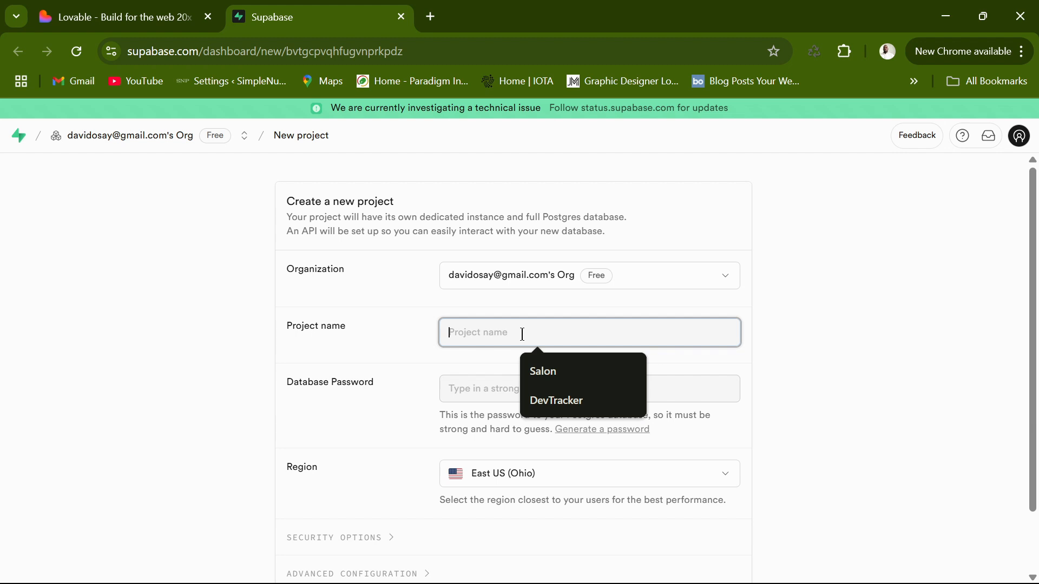
pyautogui.write('Bloombuddy')
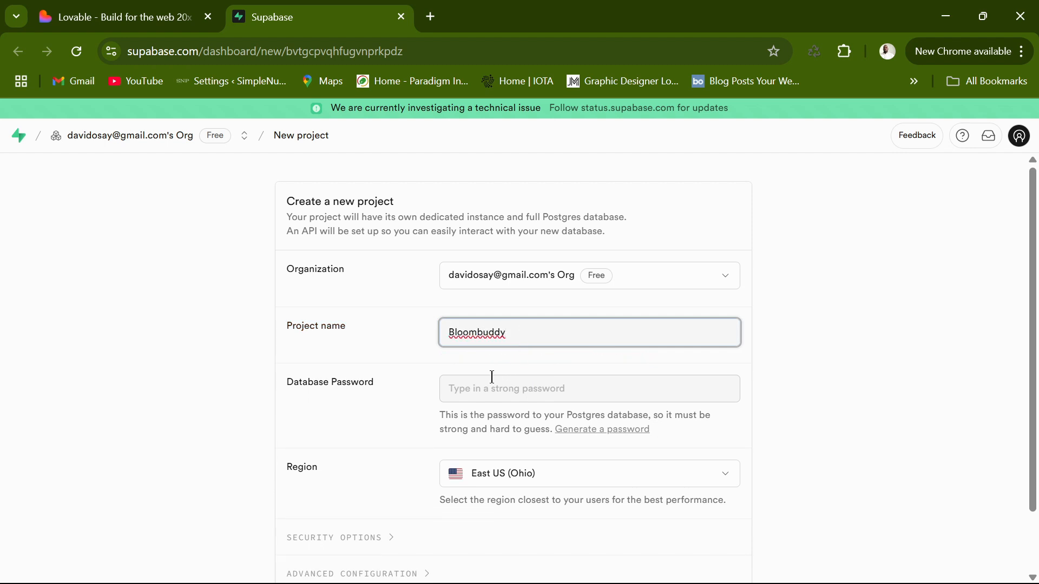
pyautogui.click(482, 394)
pyautogui.write('••')
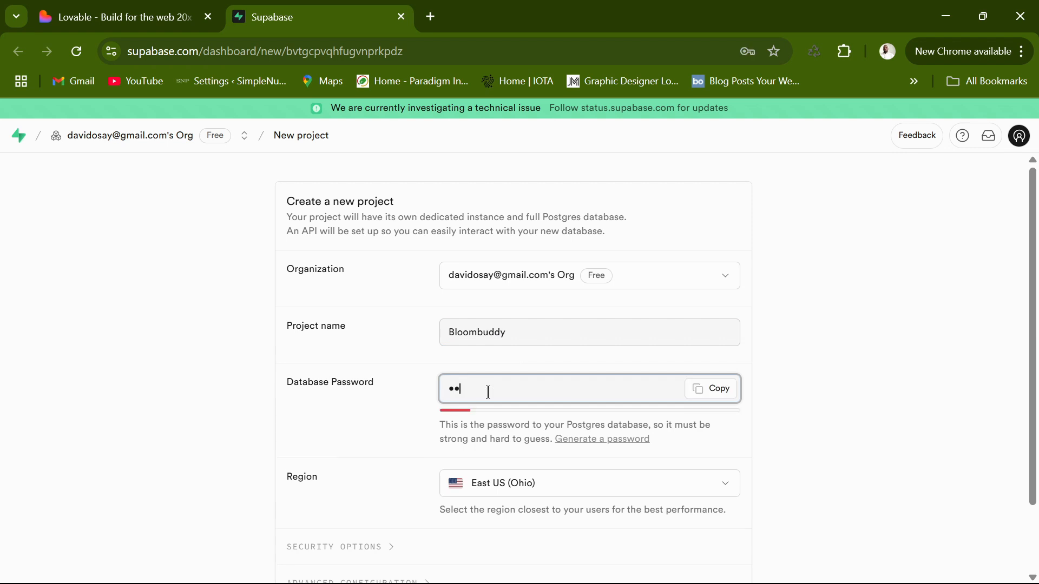
pyautogui.write('•••••••••')
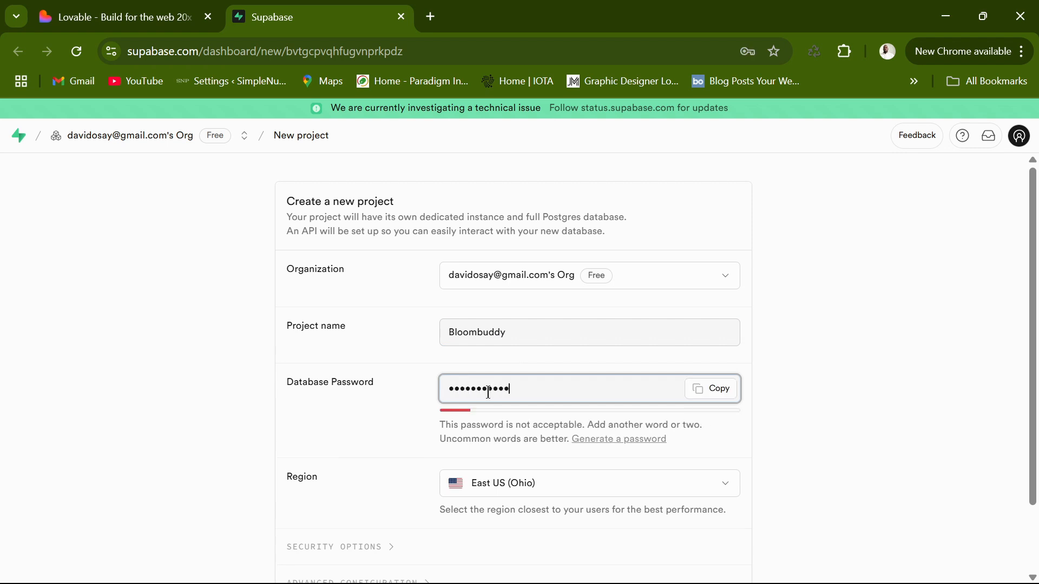
pyautogui.write('•')
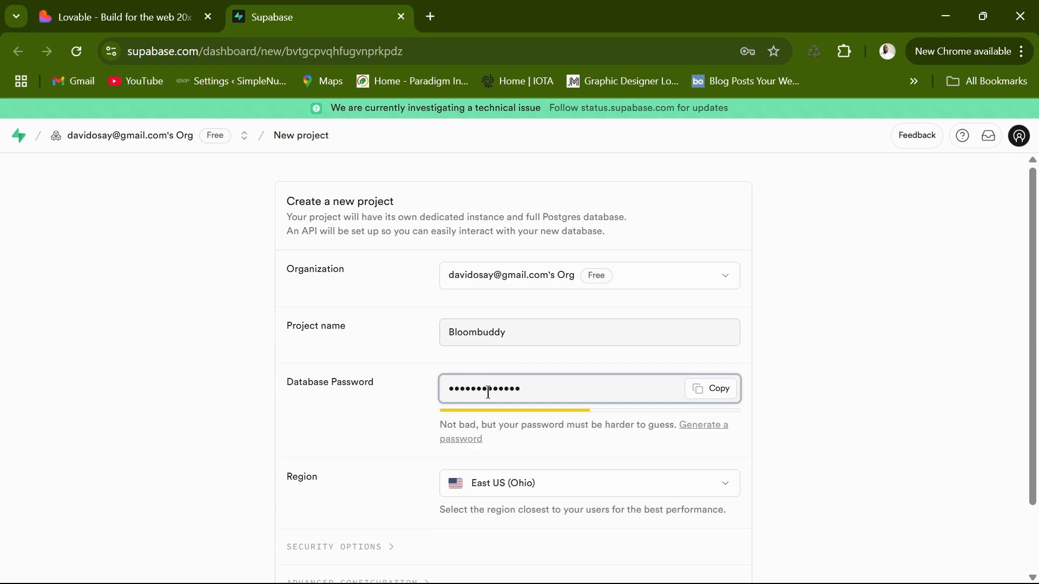
# Step: Set the region to South Asia (Mumbai) and create the new Supabase project
pyautogui.scroll(-2, 601, 359)
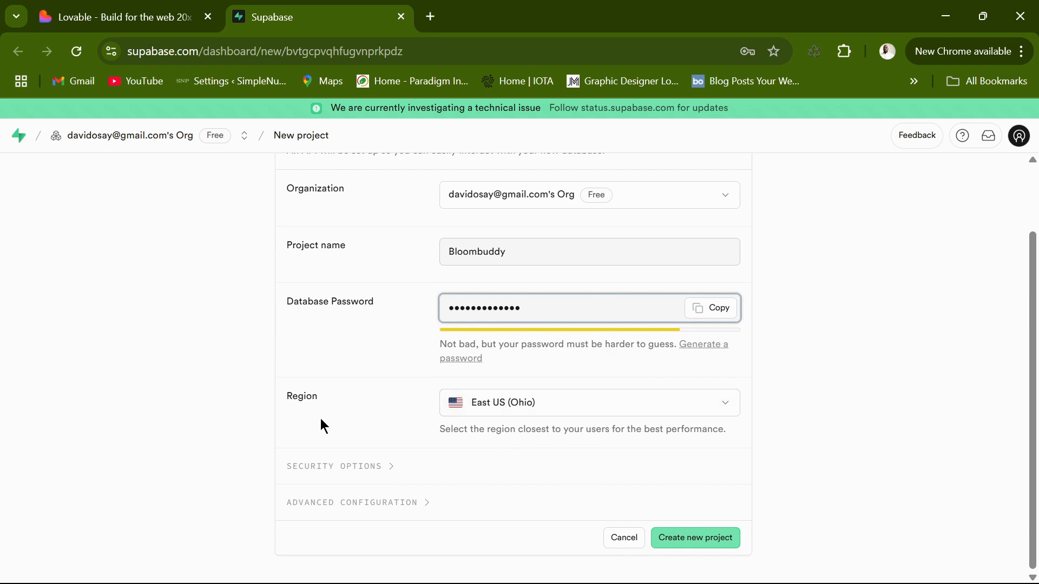
pyautogui.click(704, 413)
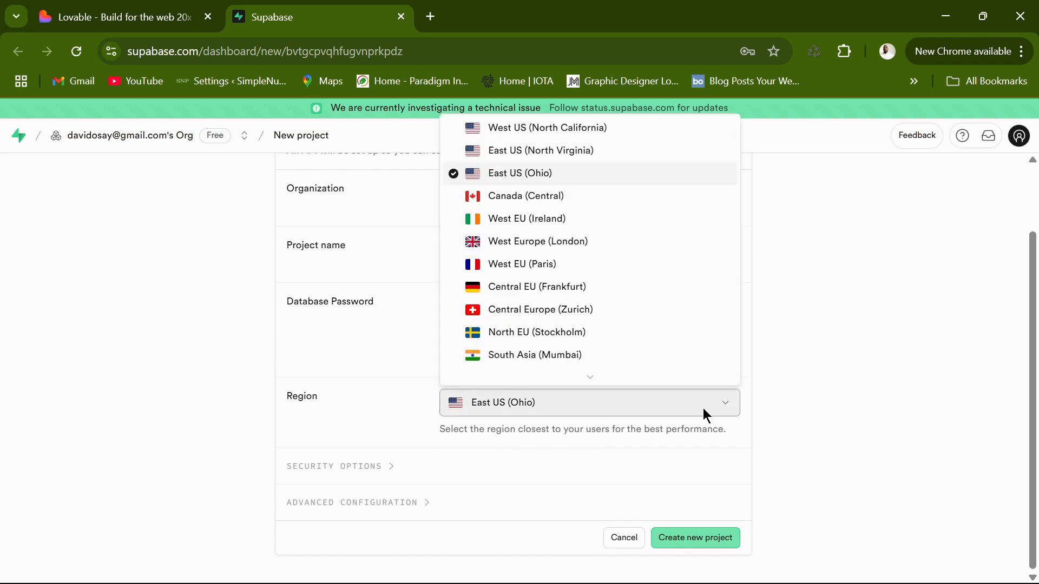
pyautogui.scroll(-3, 606, 319)
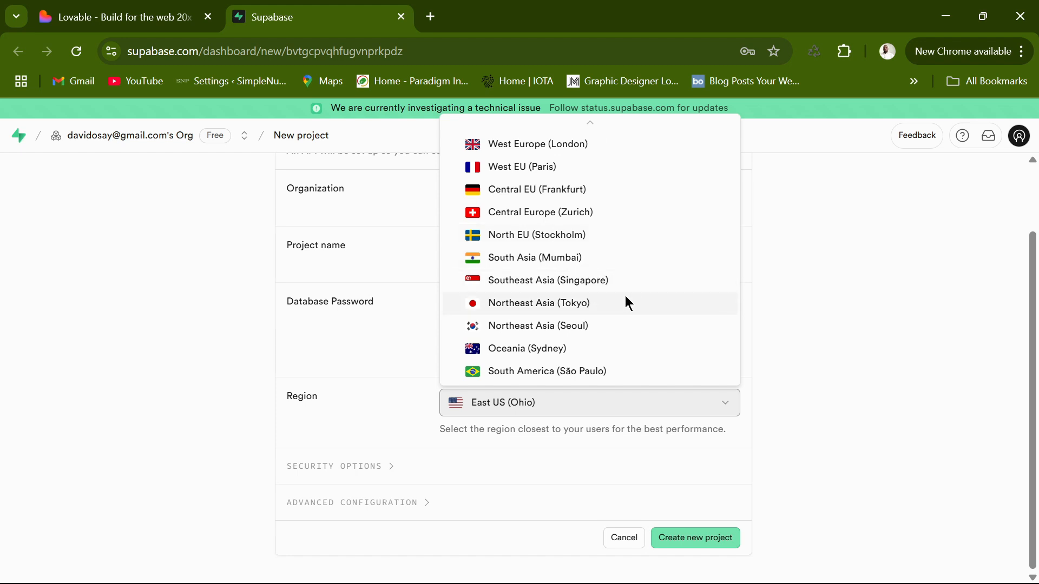
pyautogui.scroll(3, 625, 297)
pyautogui.scroll(-3, 625, 298)
pyautogui.scroll(3, 573, 287)
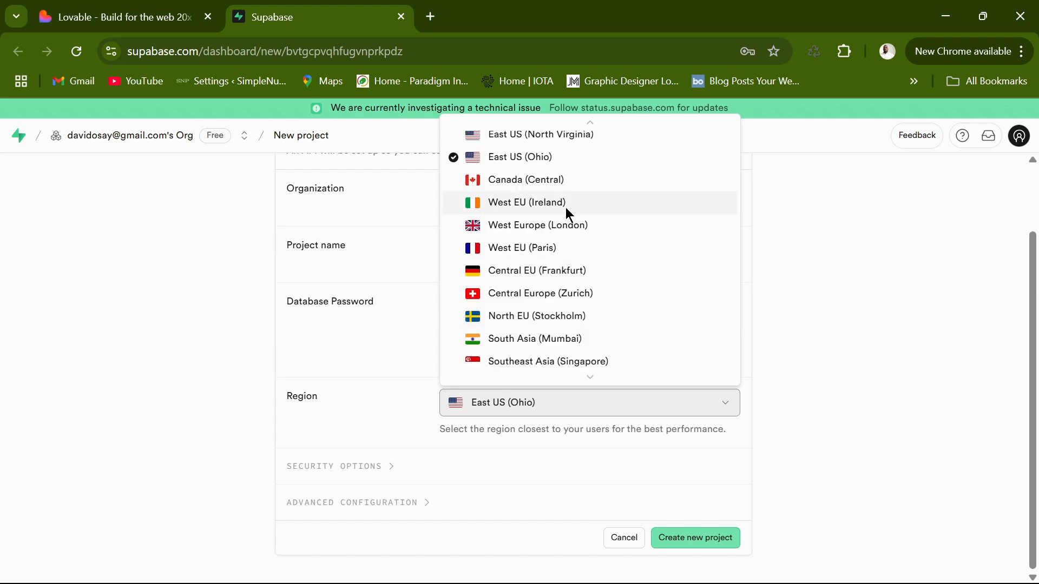
pyautogui.scroll(-3, 595, 319)
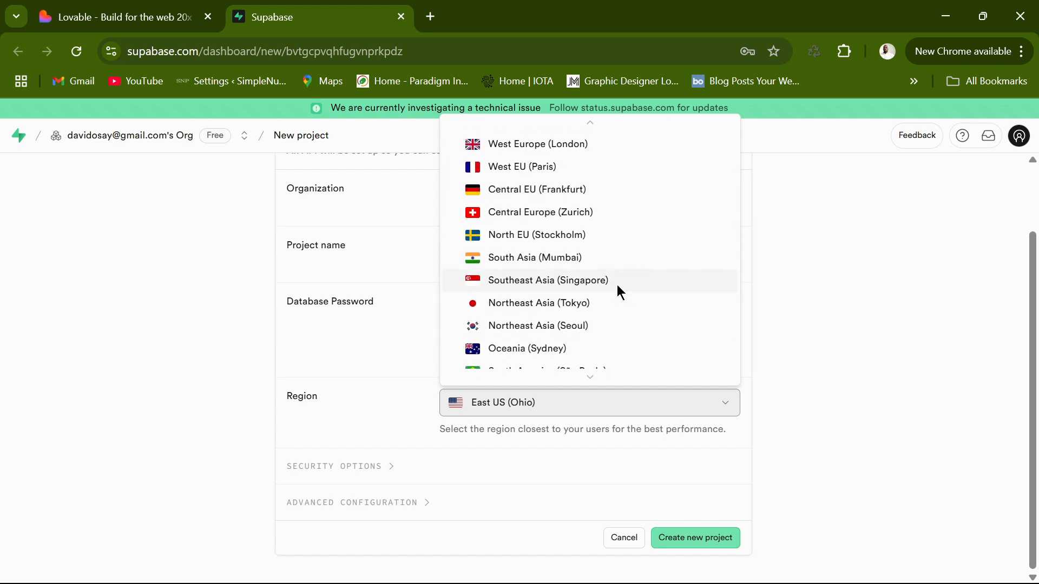
pyautogui.click(601, 257)
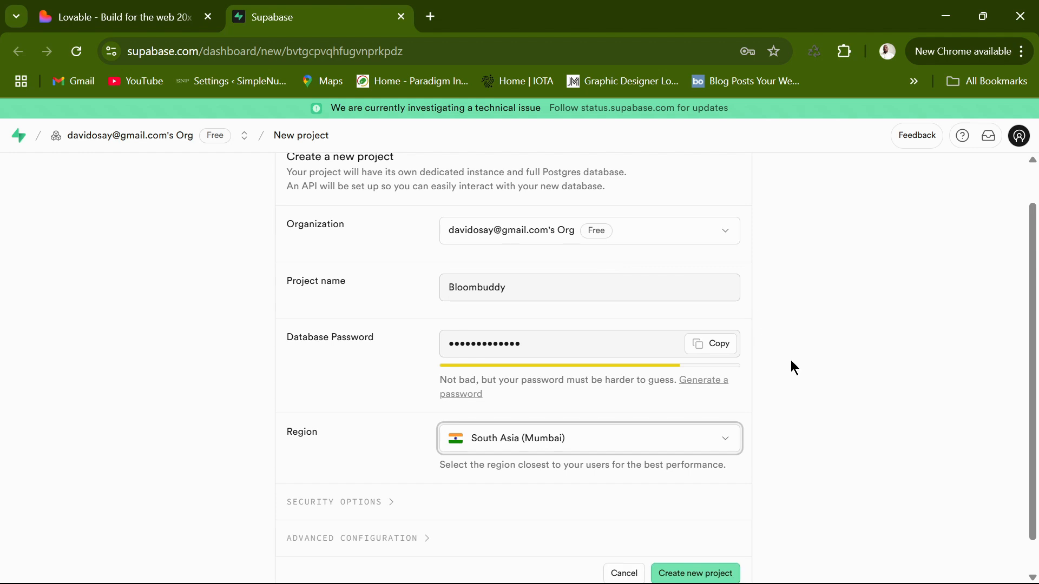
pyautogui.scroll(-1, 791, 361)
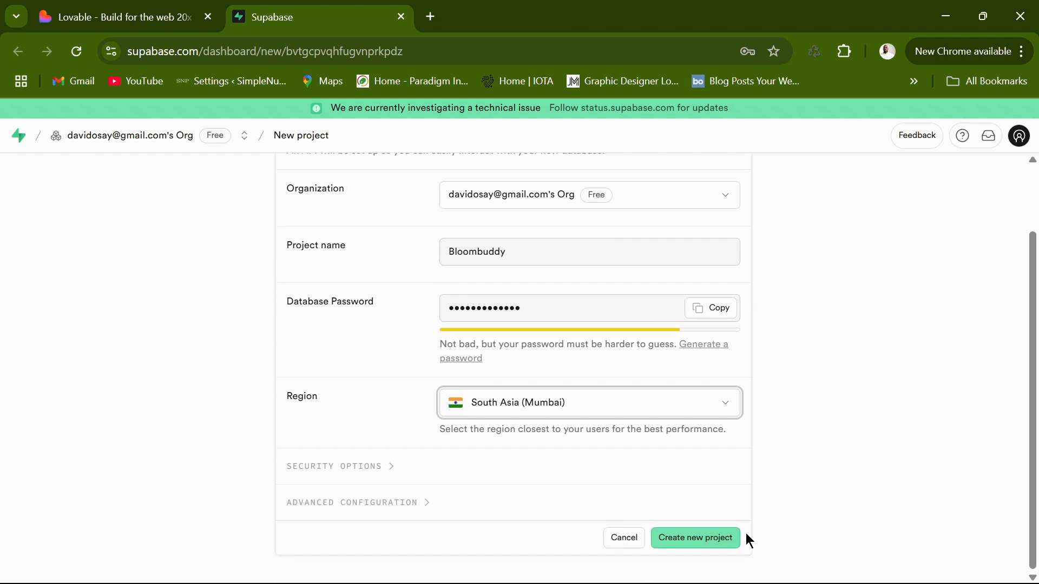
pyautogui.click(699, 538)
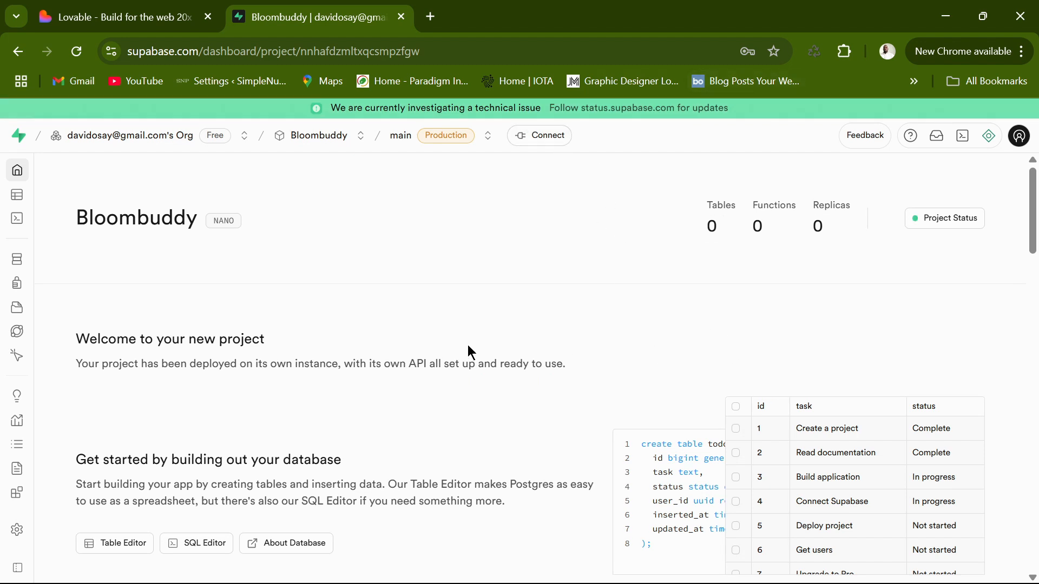
# Step: Look over the new Bloombuddy project's overview page in Supabase, and return to Lovable and close its Supabase settings
pyautogui.scroll(-2, 568, 313)
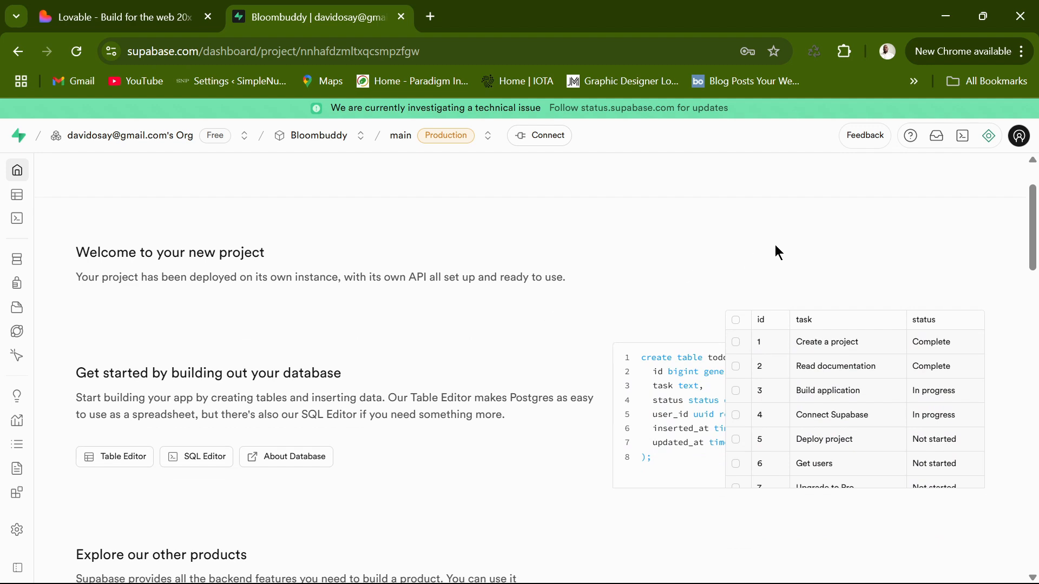
pyautogui.scroll(-5, 757, 265)
pyautogui.scroll(6, 420, 302)
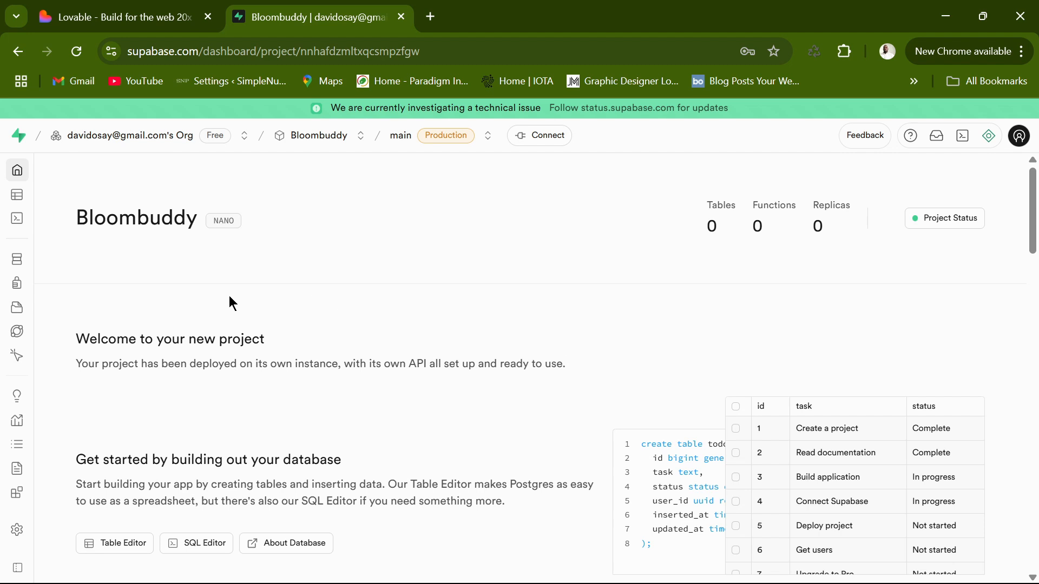
pyautogui.click(117, 16)
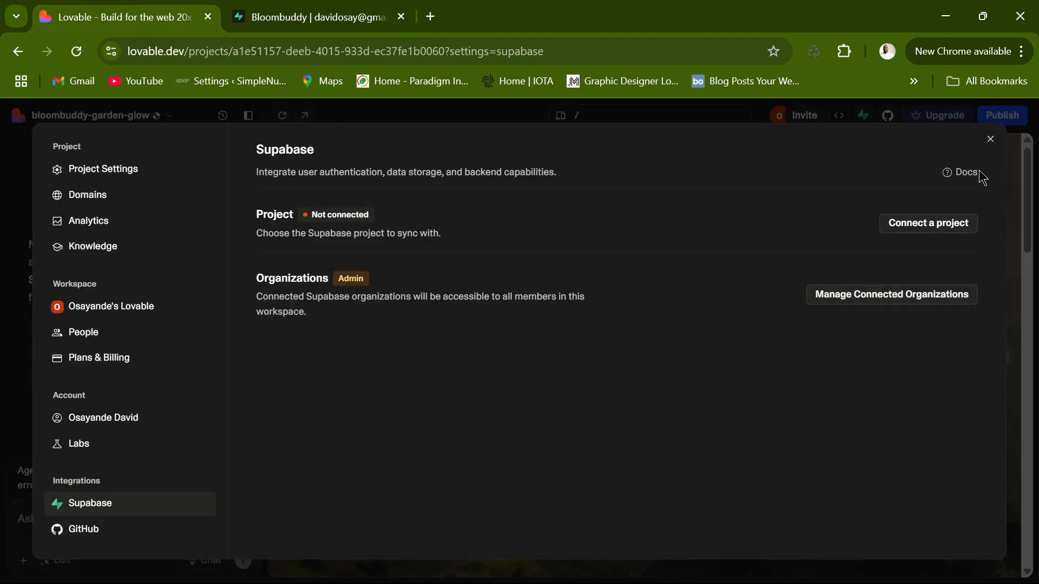
pyautogui.click(987, 148)
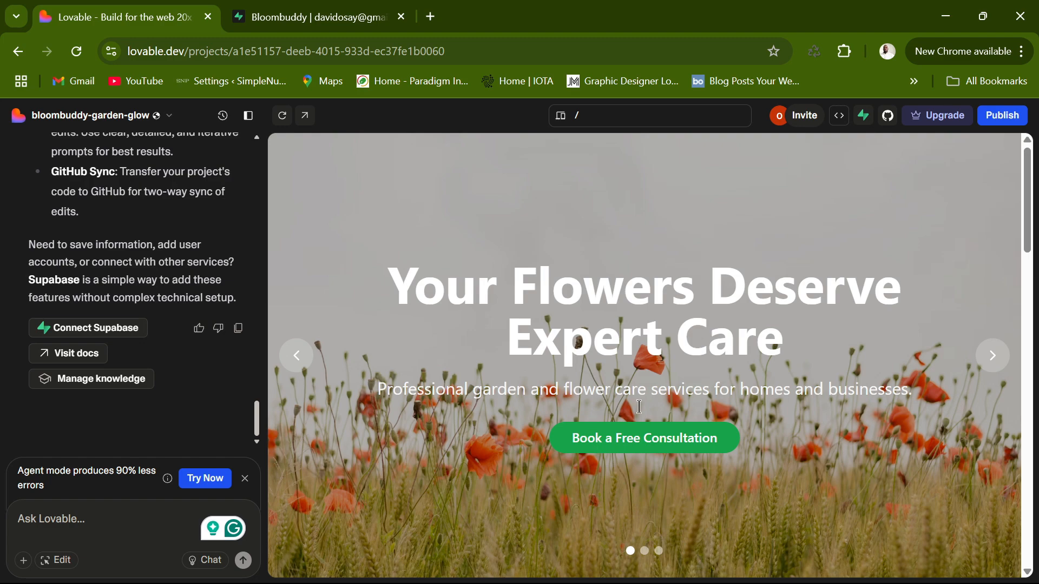
# Step: Switch to ChatGPT and review the full Lovable prompt from the Home Page section through Database Setup and Additional Instructions
pyautogui.moveTo(653, 574)
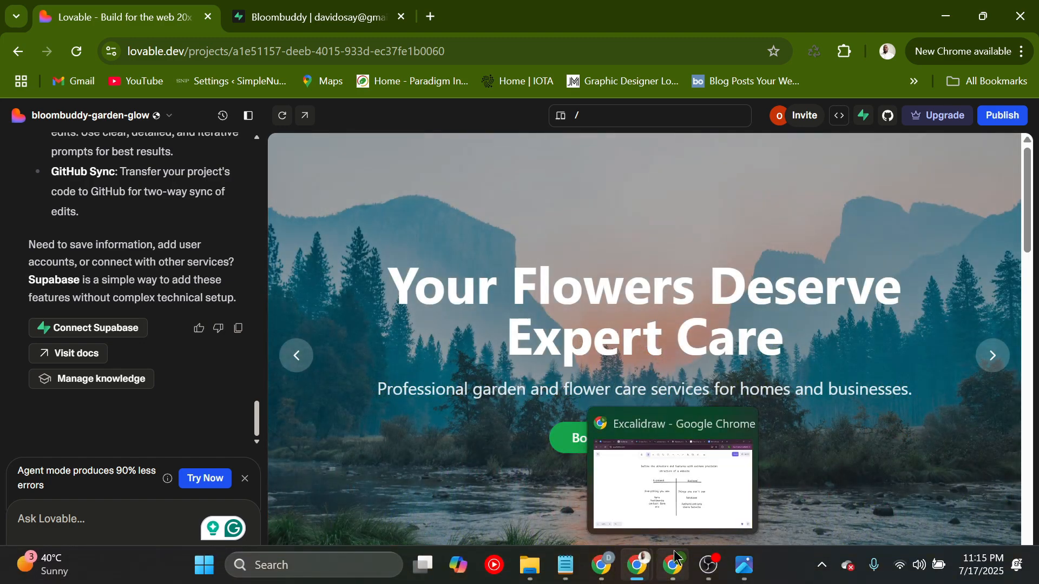
pyautogui.click(687, 500)
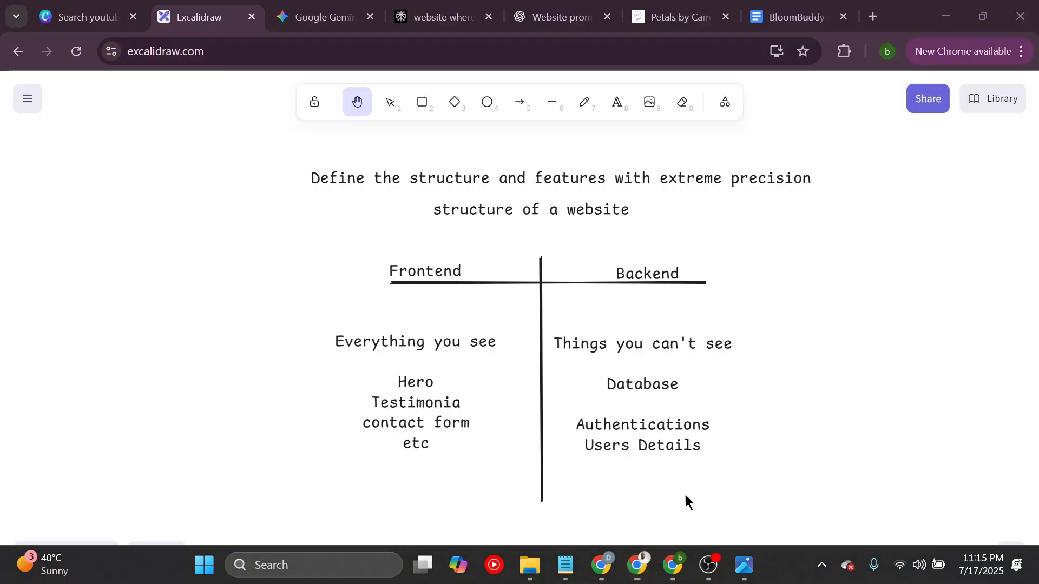
pyautogui.click(565, 27)
pyautogui.scroll(-1, 595, 319)
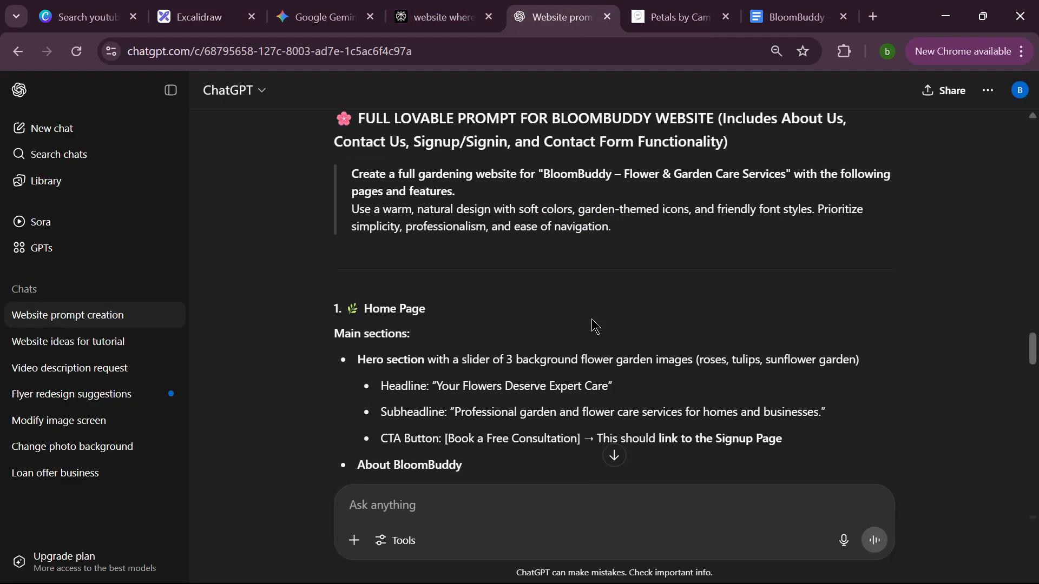
pyautogui.scroll(-8, 596, 326)
pyautogui.scroll(-5, 621, 320)
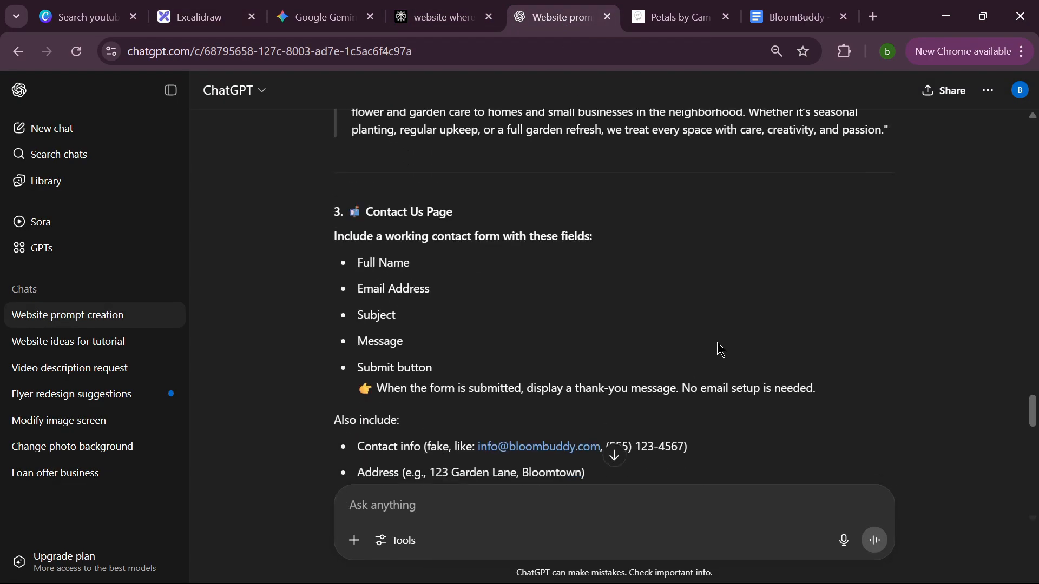
pyautogui.scroll(5, 720, 349)
pyautogui.scroll(-2, 715, 341)
pyautogui.scroll(12, 712, 342)
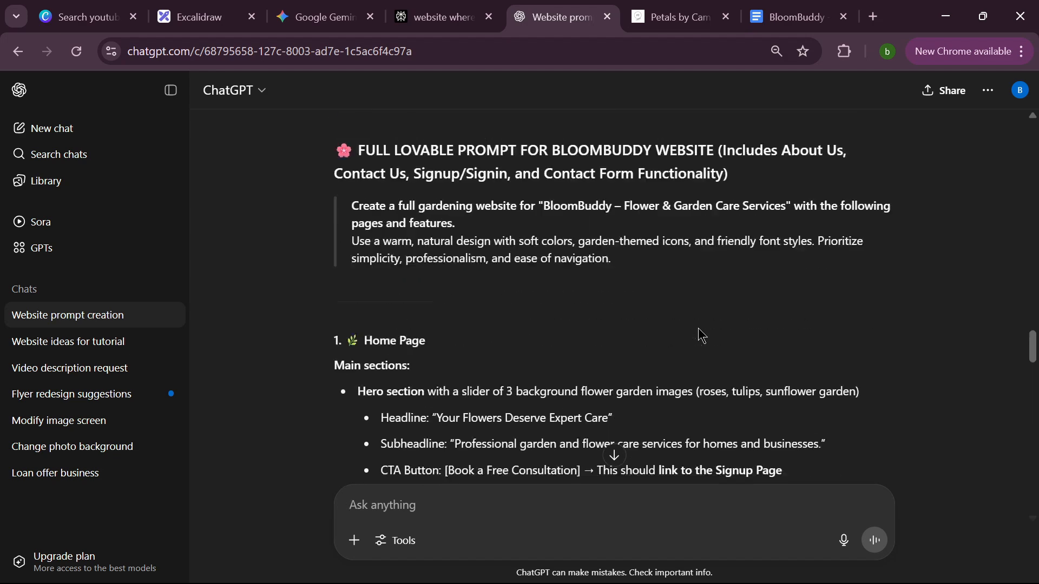
pyautogui.scroll(4, 698, 336)
pyautogui.scroll(-3, 641, 347)
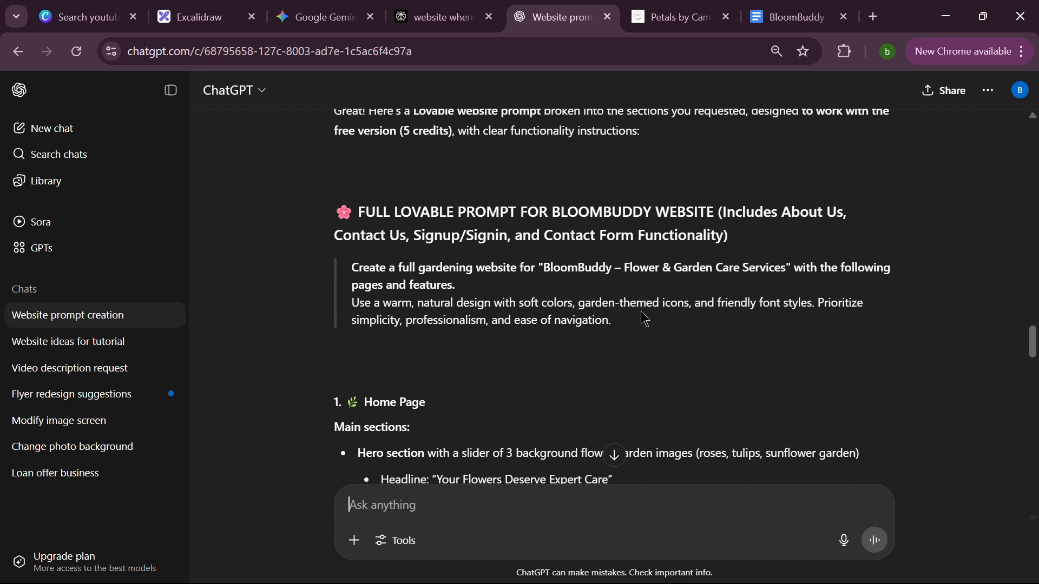
pyautogui.scroll(-15, 647, 306)
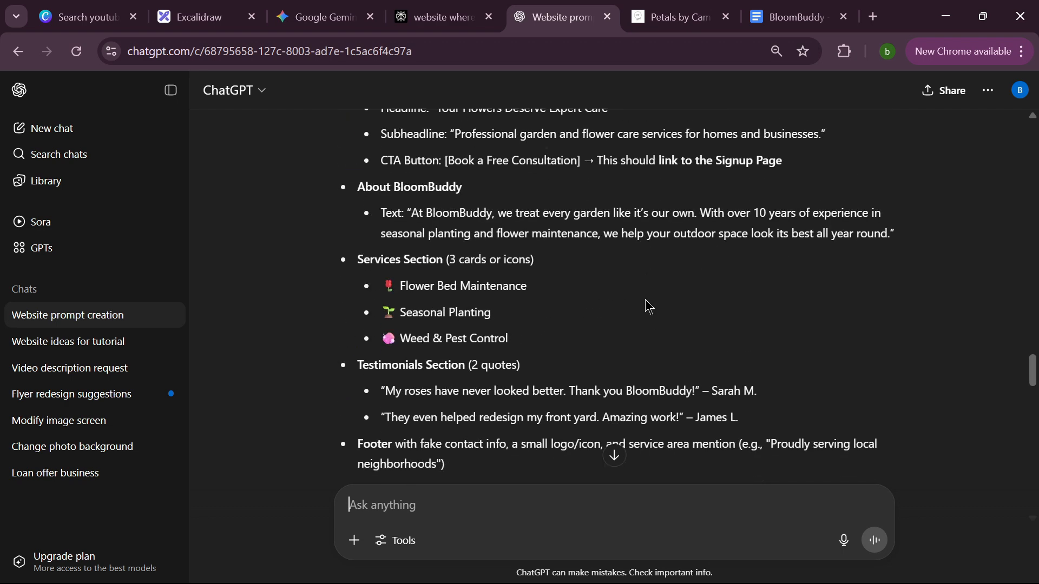
pyautogui.scroll(-7, 649, 306)
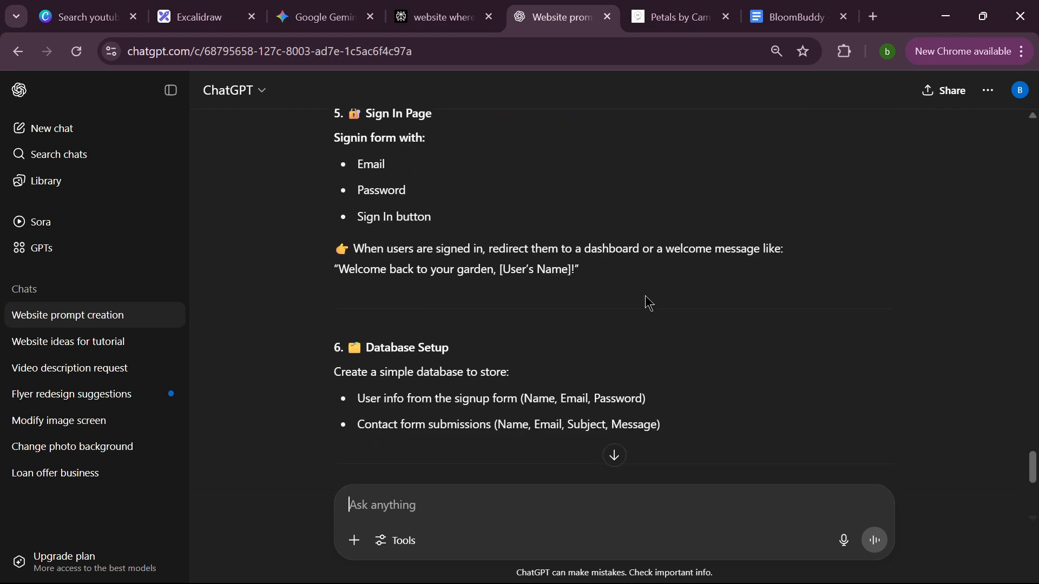
pyautogui.scroll(-6, 649, 302)
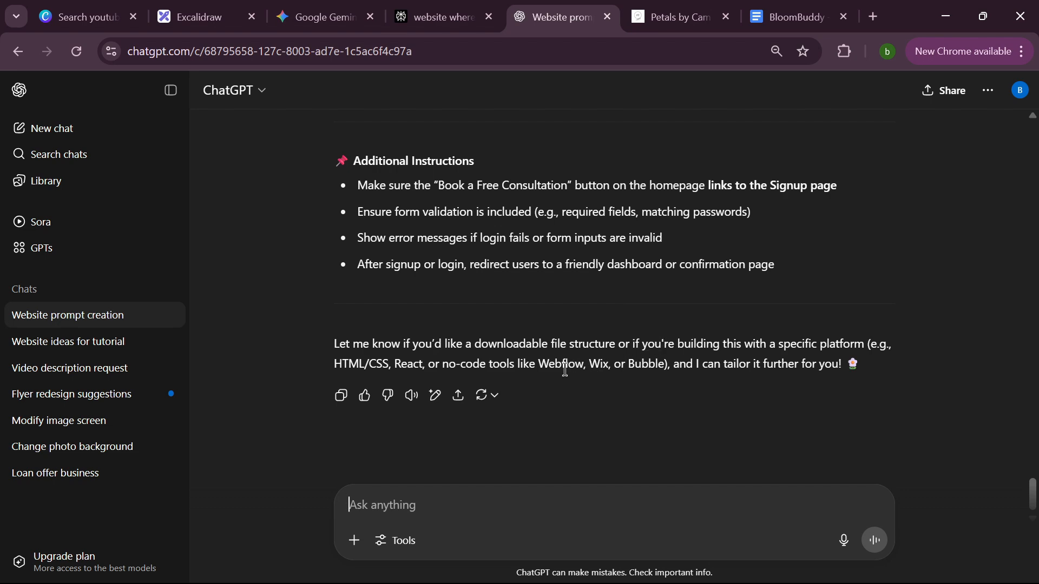
pyautogui.scroll(2, 779, 311)
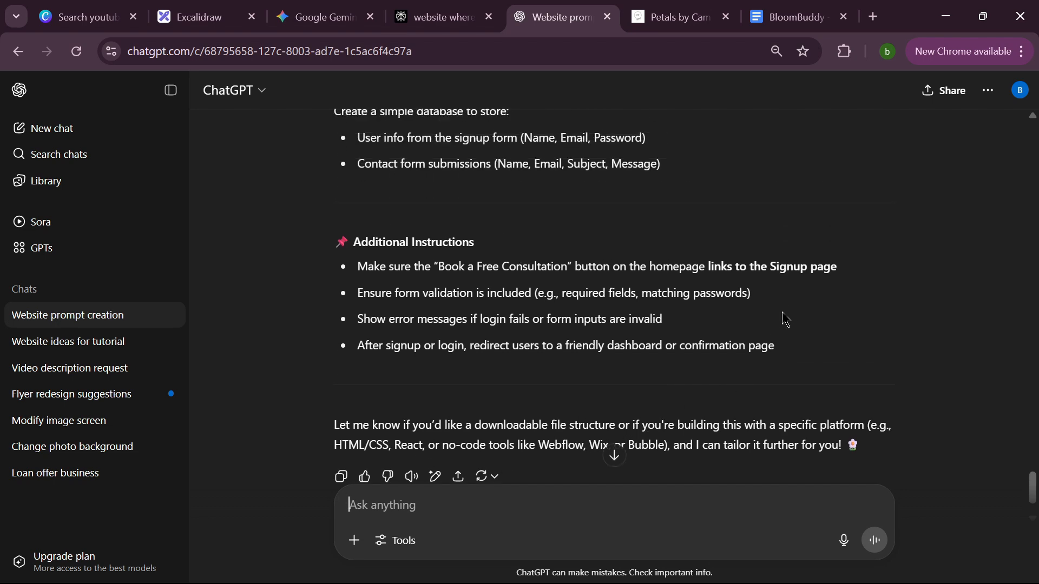
# Step: Copy the Lovable prompt from its title through the Contact Us form fields and thank-you message note
pyautogui.scroll(15, 787, 320)
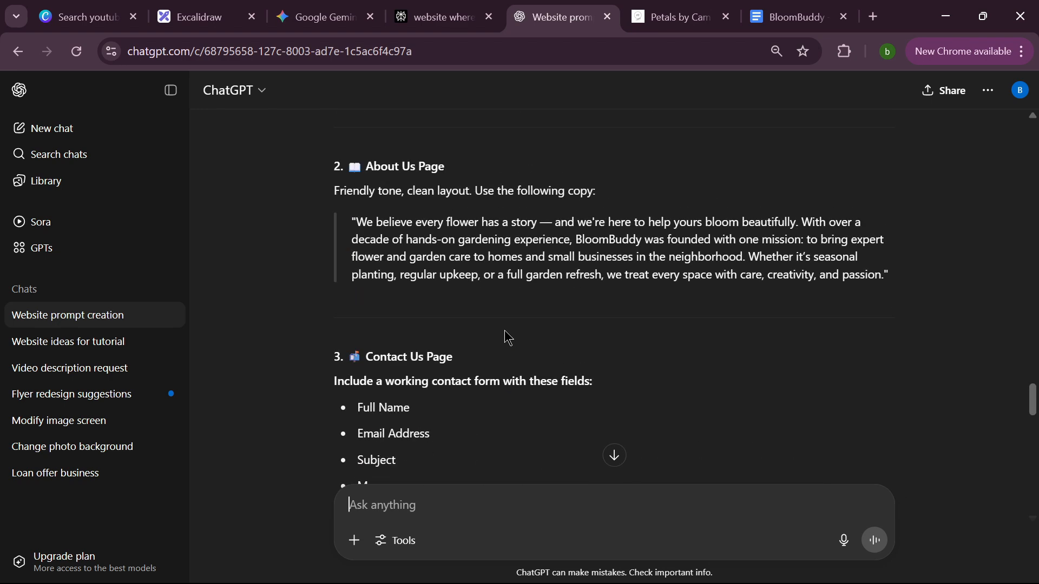
pyautogui.scroll(10, 508, 338)
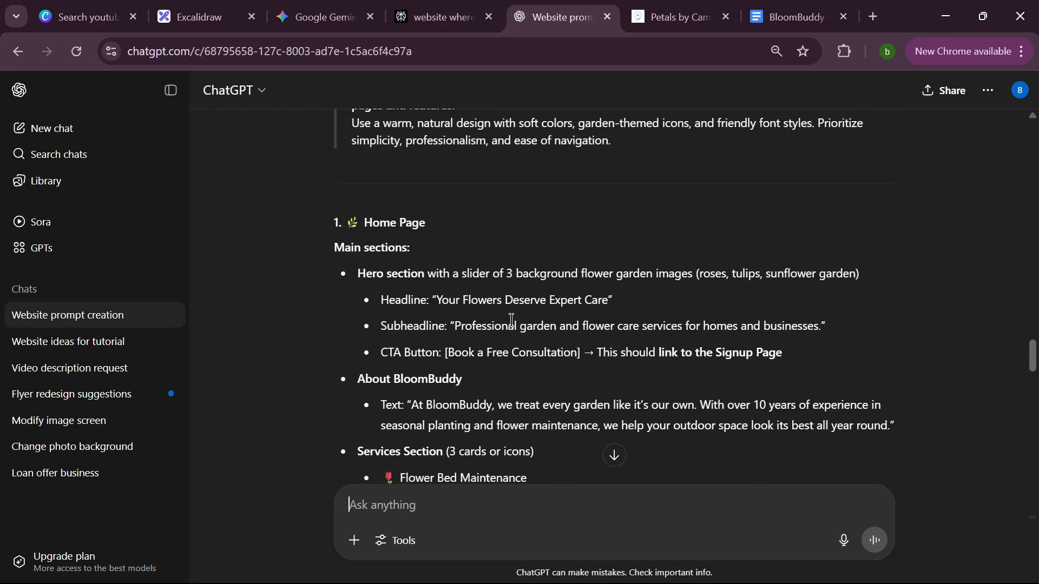
pyautogui.scroll(3, 511, 320)
pyautogui.scroll(2, 515, 328)
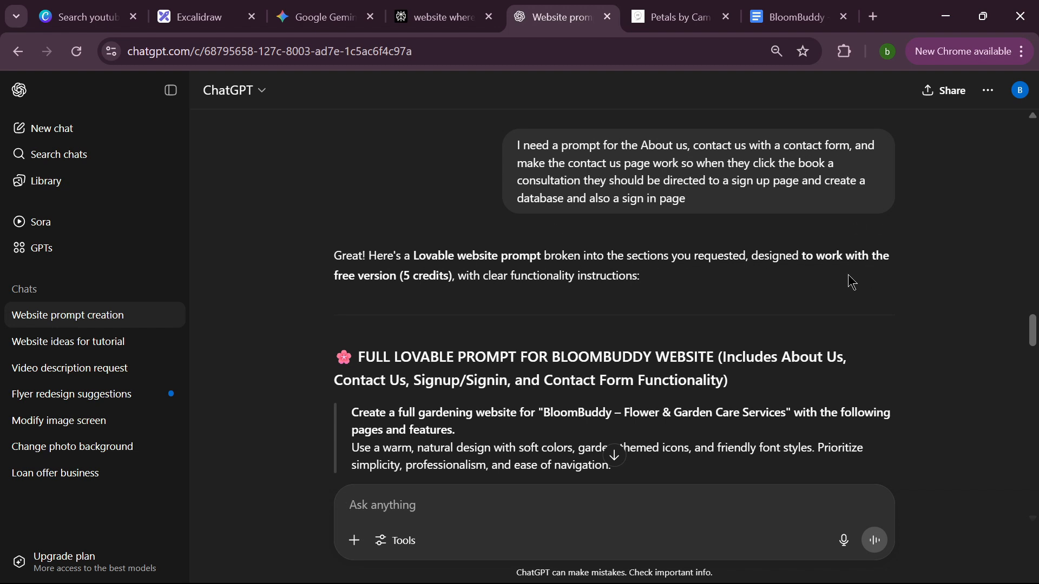
pyautogui.moveTo(355, 359); pyautogui.dragTo(859, 387)
pyautogui.scroll(-5, 506, 400)
pyautogui.scroll(-5, 547, 387)
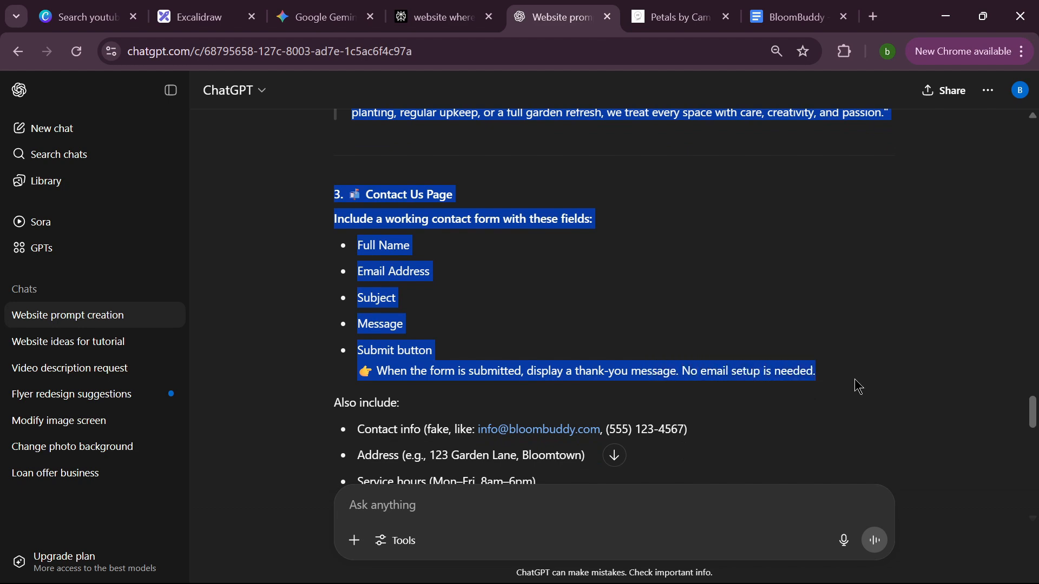
pyautogui.rightClick(808, 370)
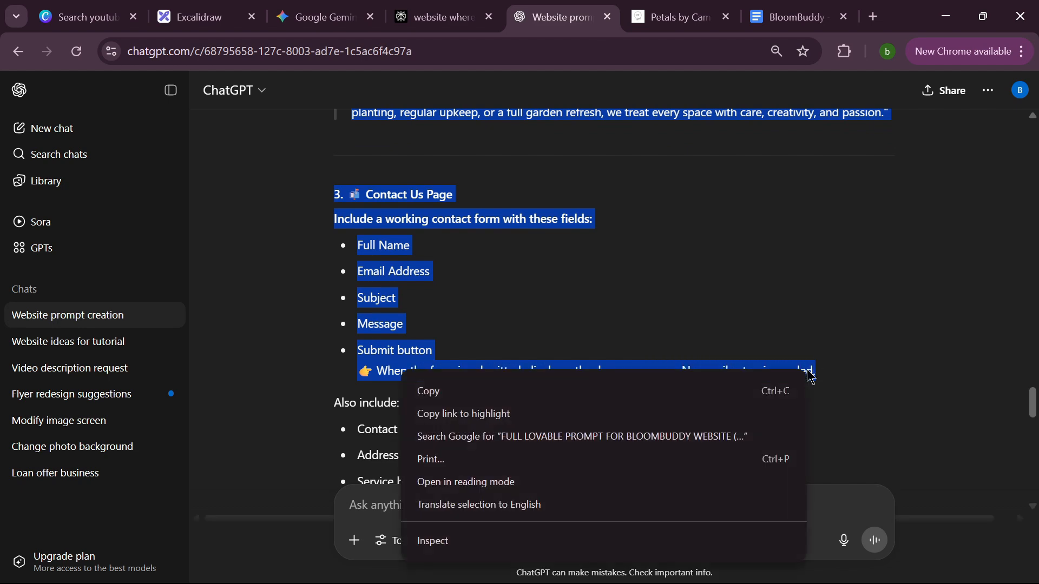
pyautogui.click(606, 390)
# Step: Copy the full Lovable prompt from its title through the Database Setup section, leaving out Additional Instructions
pyautogui.scroll(-5, 836, 270)
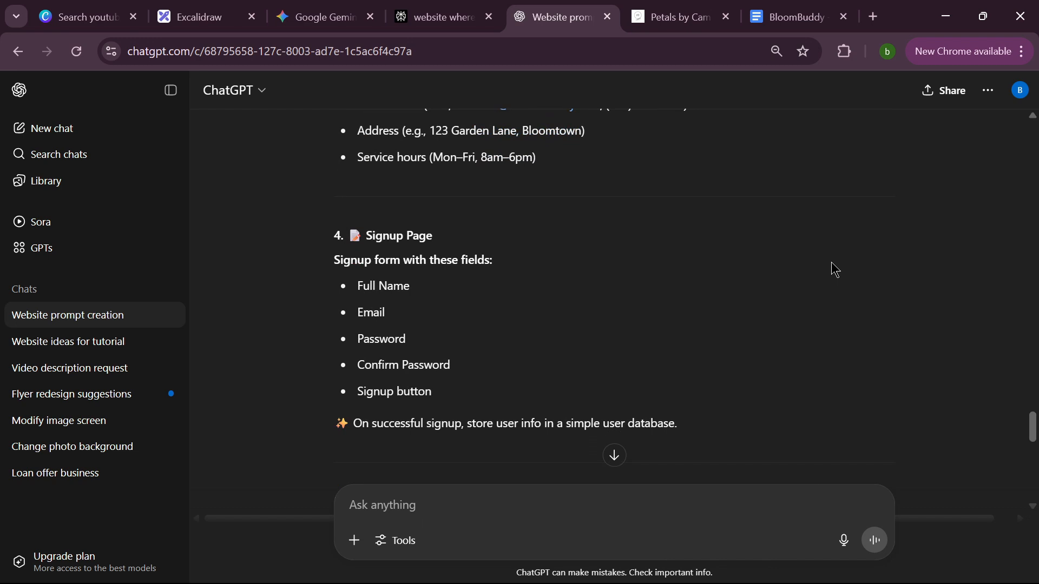
pyautogui.scroll(-5, 812, 295)
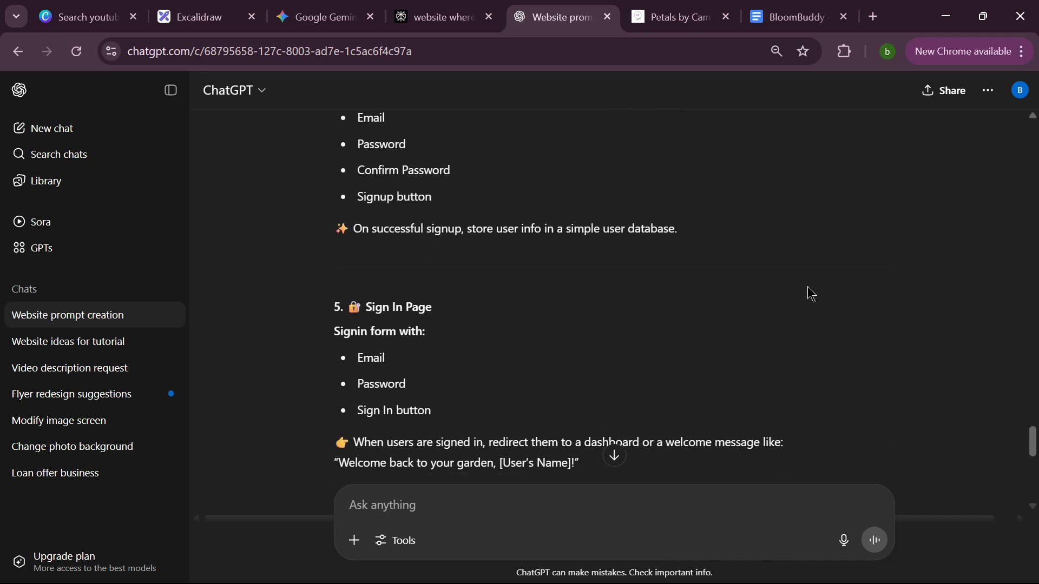
pyautogui.scroll(-1, 823, 291)
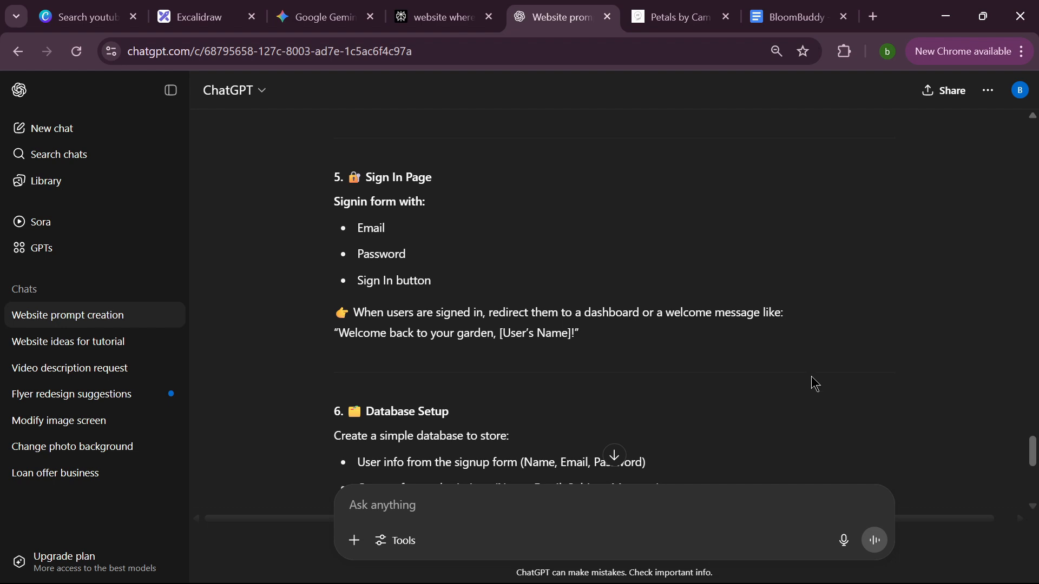
pyautogui.scroll(-6, 815, 378)
pyautogui.scroll(1, 798, 330)
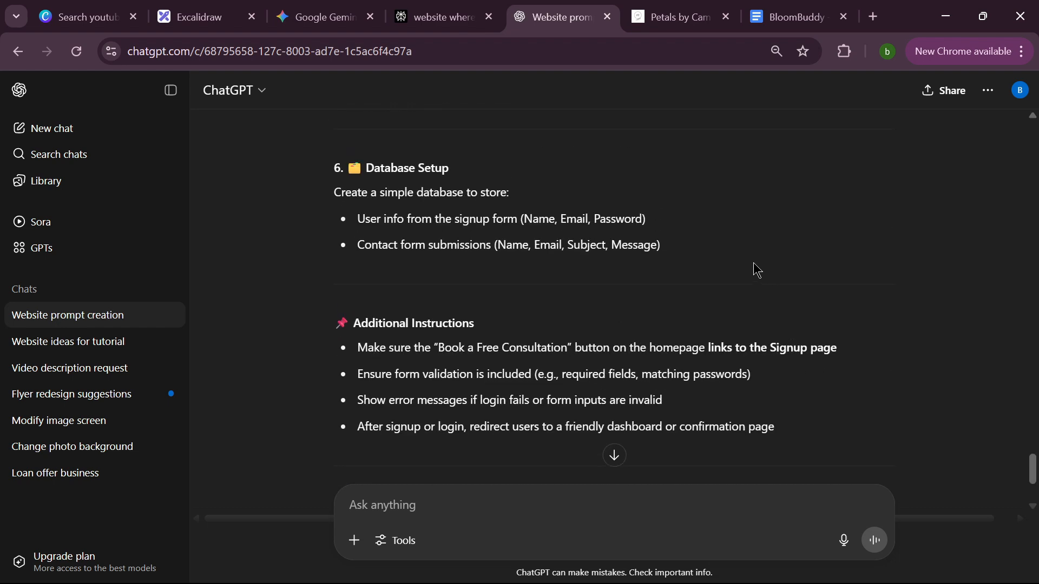
pyautogui.moveTo(752, 259); pyautogui.dragTo(340, 353)
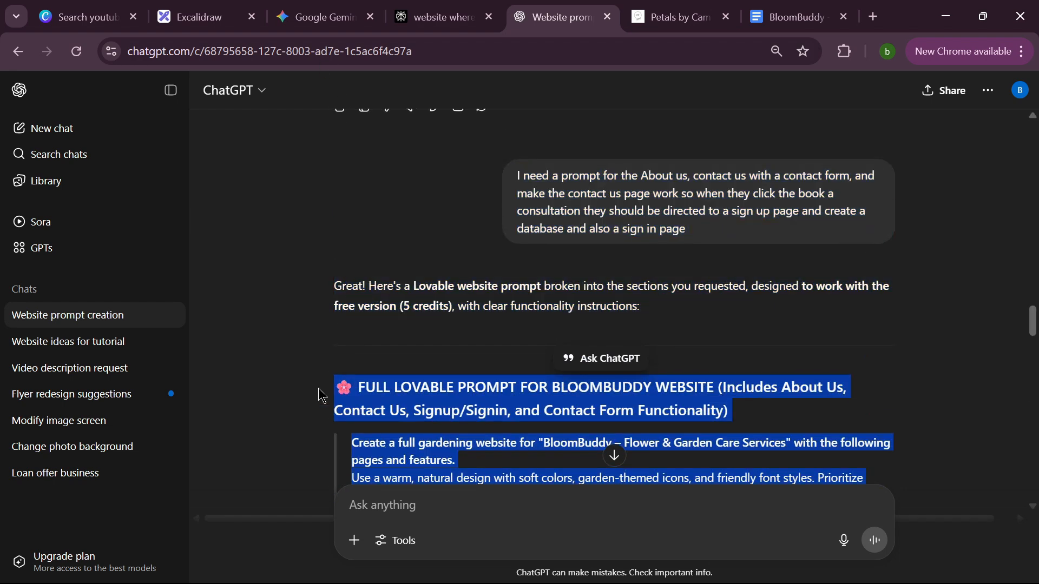
pyautogui.rightClick(468, 399)
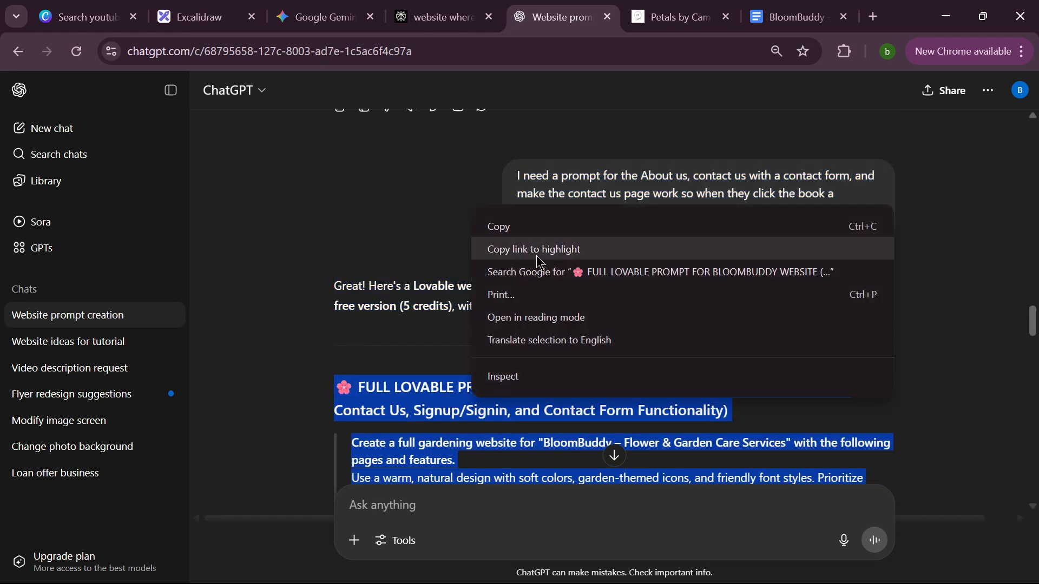
pyautogui.click(551, 227)
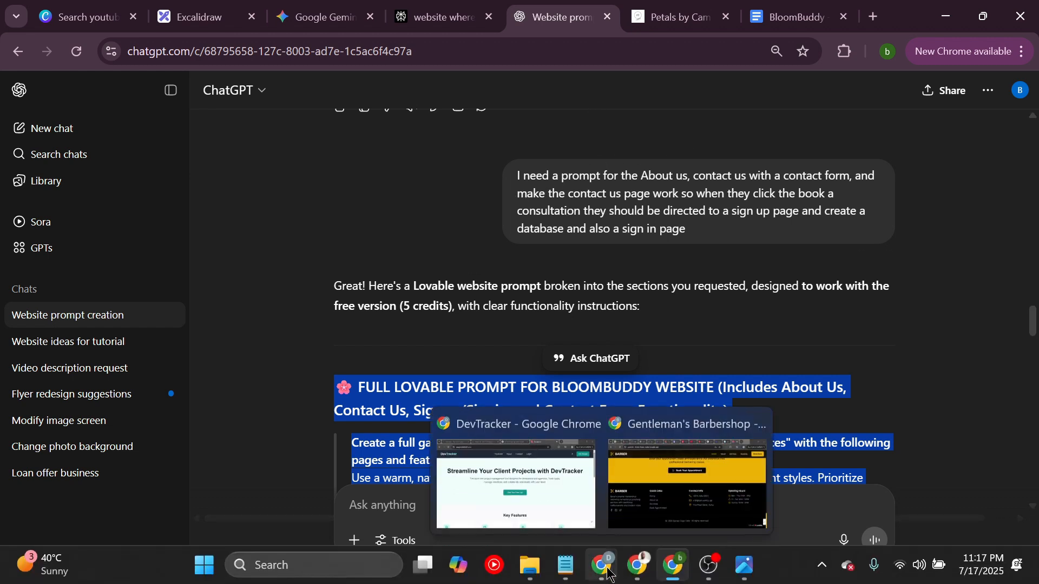
# Step: Switch to the Lovable project and paste the copied prompt into its chat message
pyautogui.moveTo(639, 578)
pyautogui.click(723, 484)
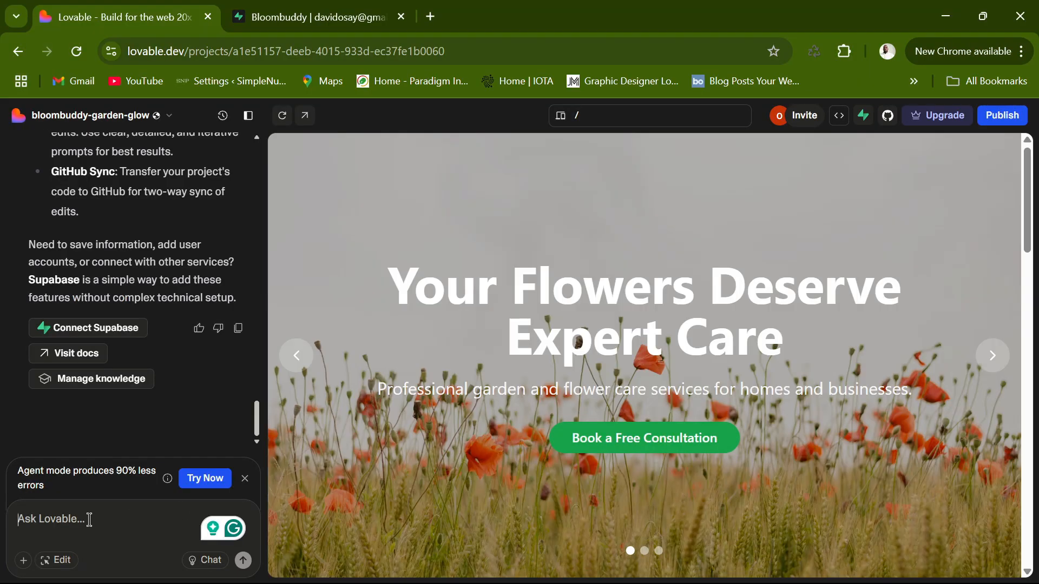
pyautogui.scroll(-6, 794, 312)
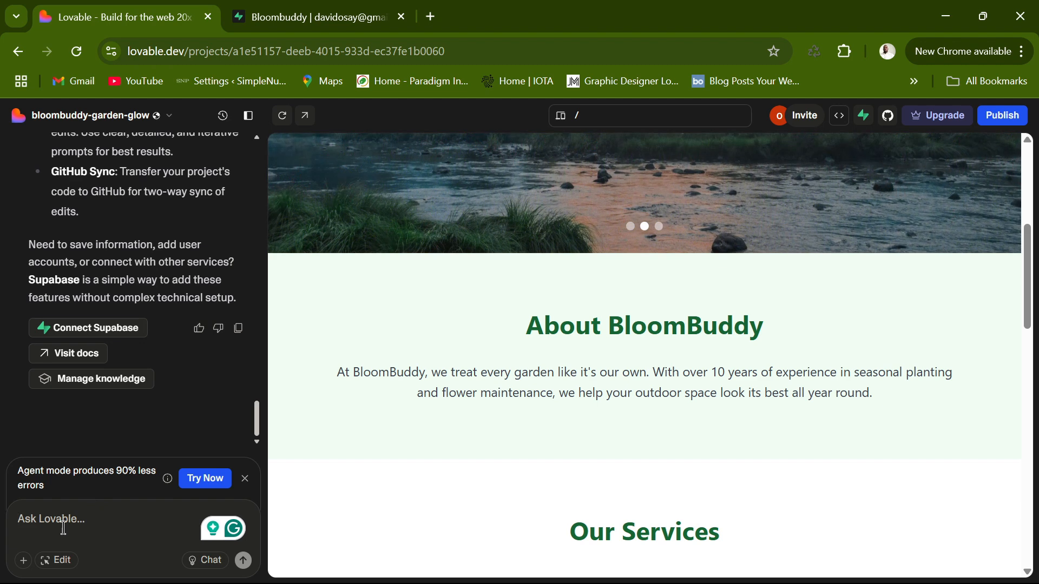
pyautogui.hotkey('ctrl', 'v')
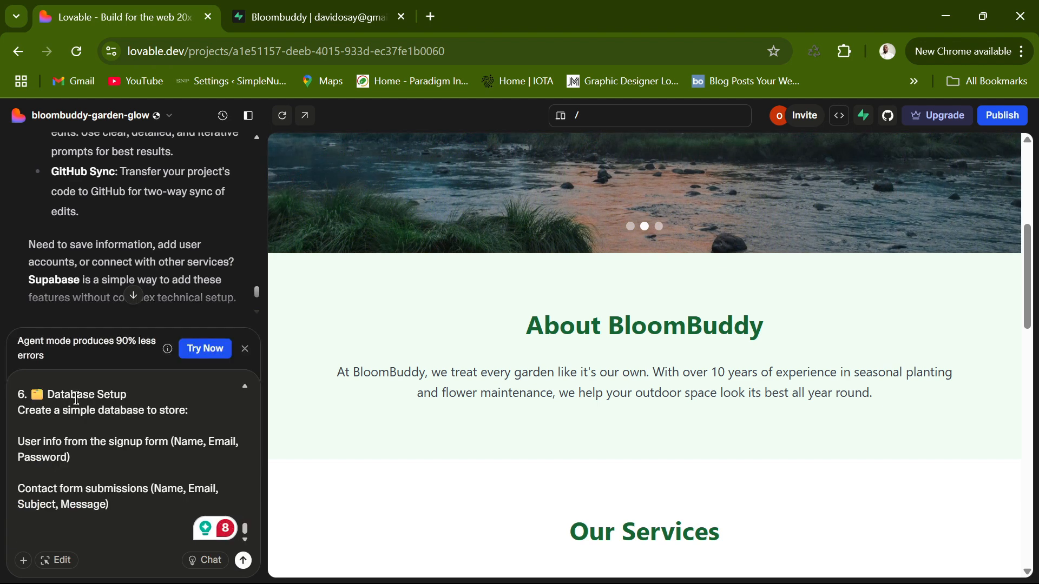
# Step: Delete the emojis from the Database Setup heading and the sign-in redirect note in the pasted prompt
pyautogui.scroll(3, 81, 458)
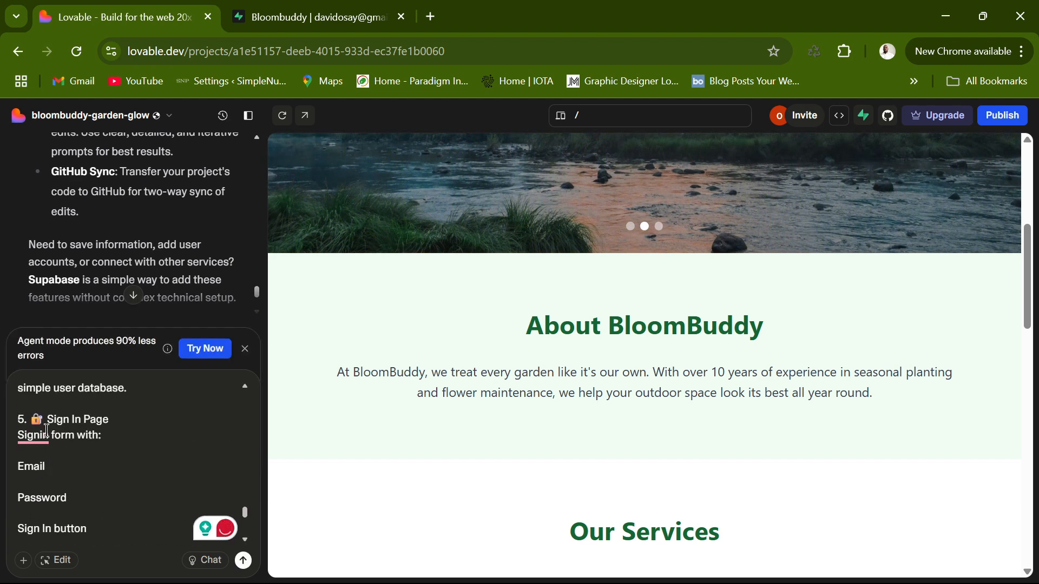
pyautogui.scroll(-3, 118, 428)
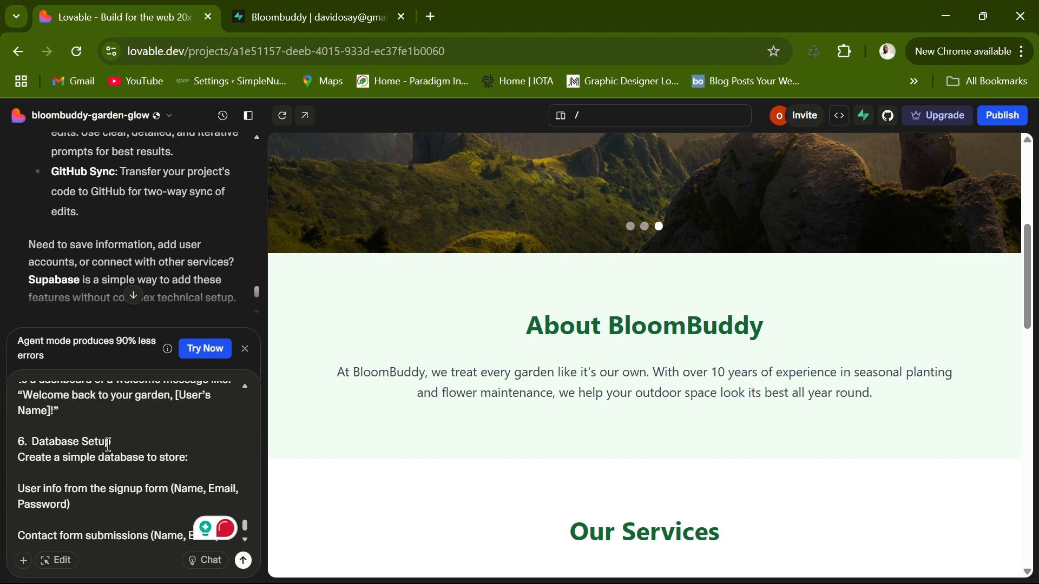
pyautogui.scroll(1, 32, 404)
pyautogui.press('BackSpace')
pyautogui.press('BackSpace')
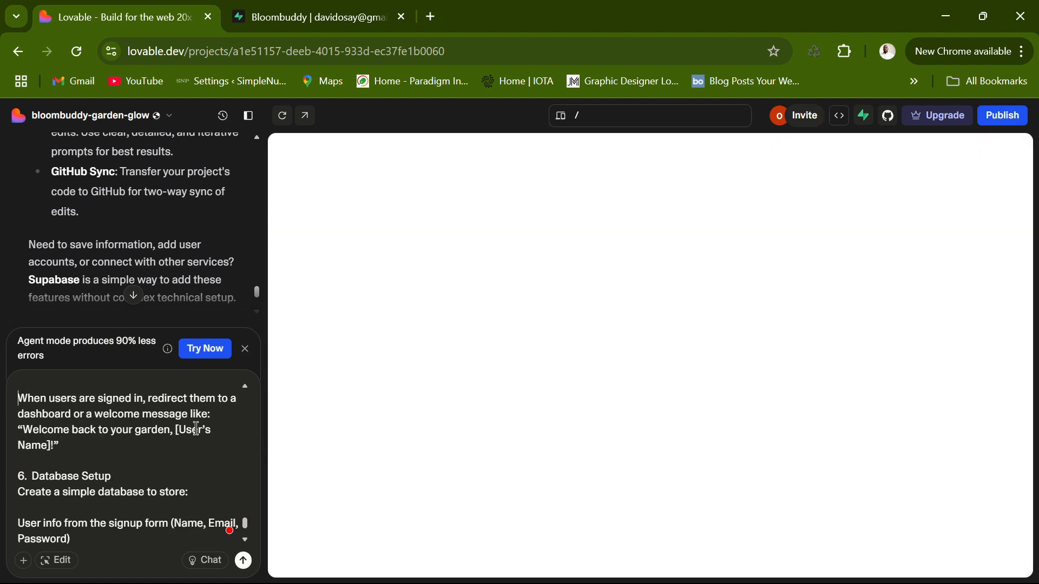
pyautogui.scroll(-2, 154, 436)
# Step: Delete the emojis from the contact form submission note and the Contact Us Page and About Us Page headings
pyautogui.scroll(5, 145, 435)
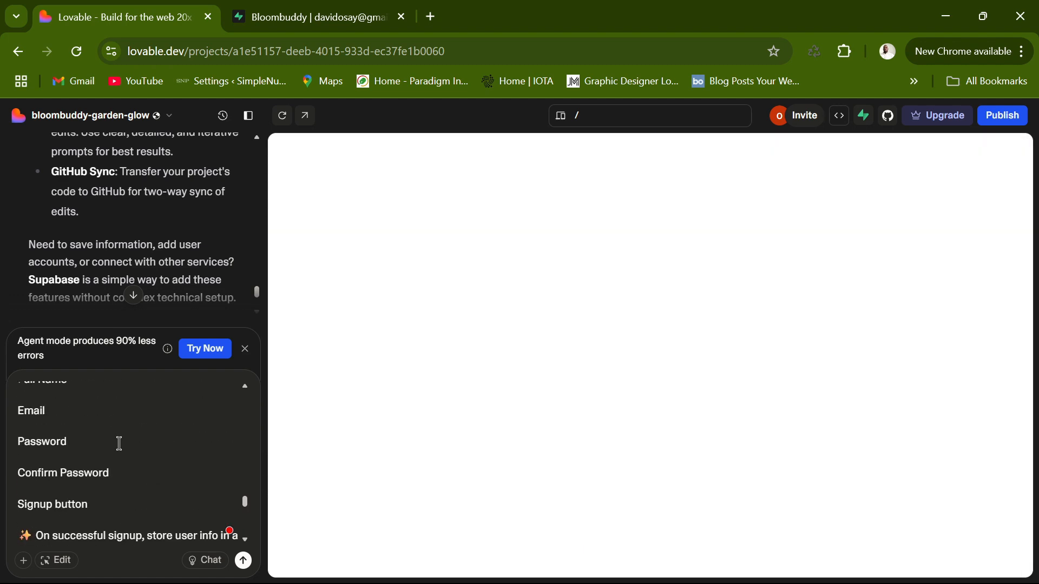
pyautogui.scroll(5, 141, 487)
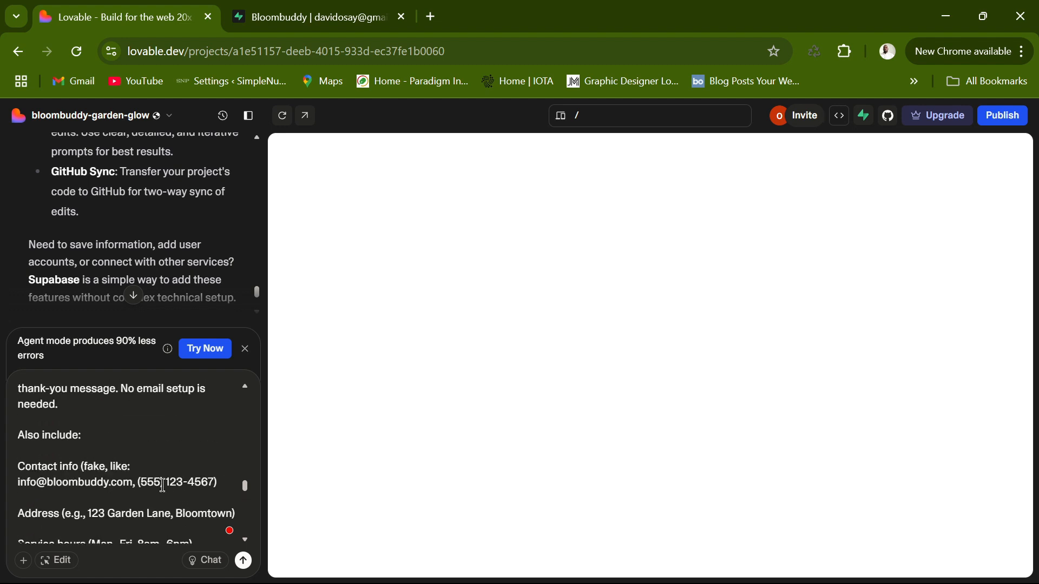
pyautogui.press('BackSpace')
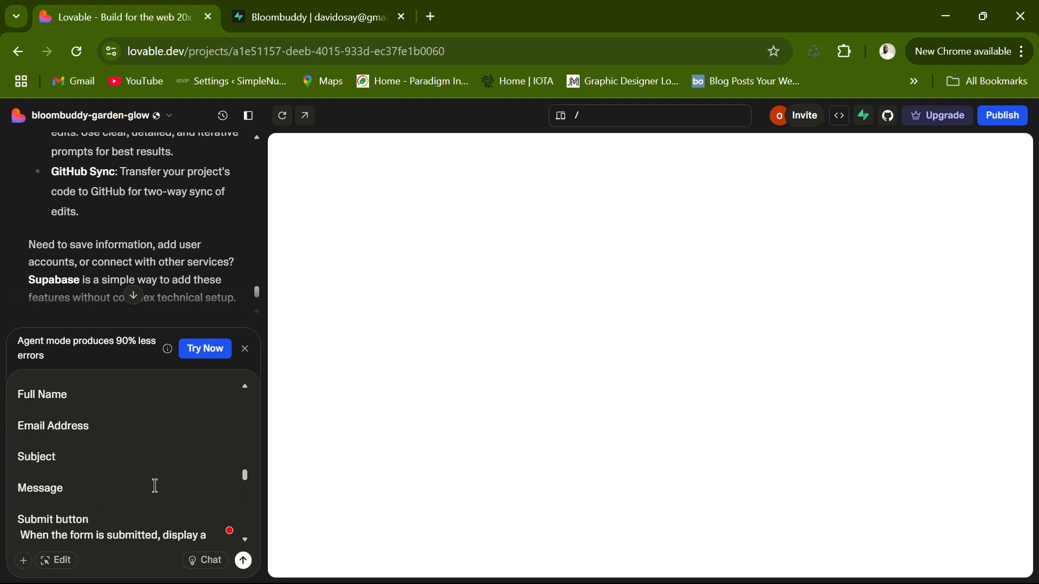
pyautogui.scroll(4, 99, 494)
pyautogui.press('BackSpace')
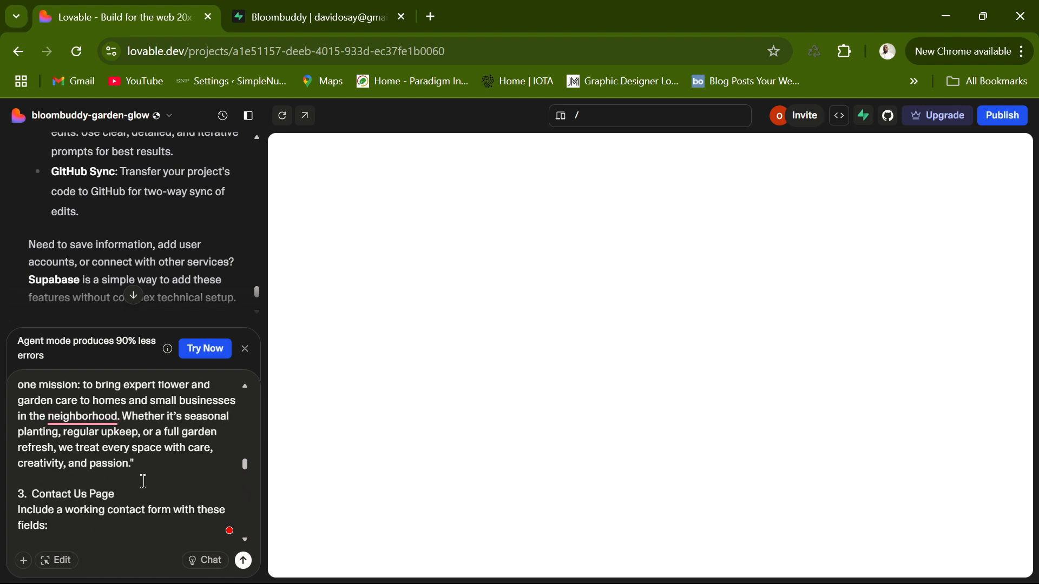
pyautogui.scroll(3, 145, 476)
pyautogui.press('BackSpace')
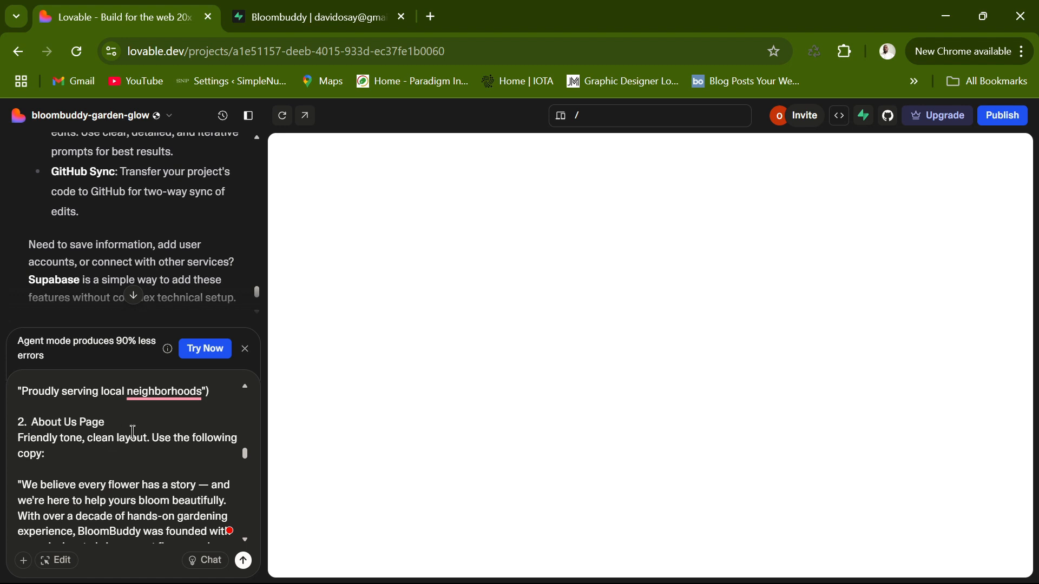
# Step: Delete the emojis before Weed & Pest Control, Seasonal Planting and Flower Bed Maintenance in the Services Section
pyautogui.scroll(5, 55, 439)
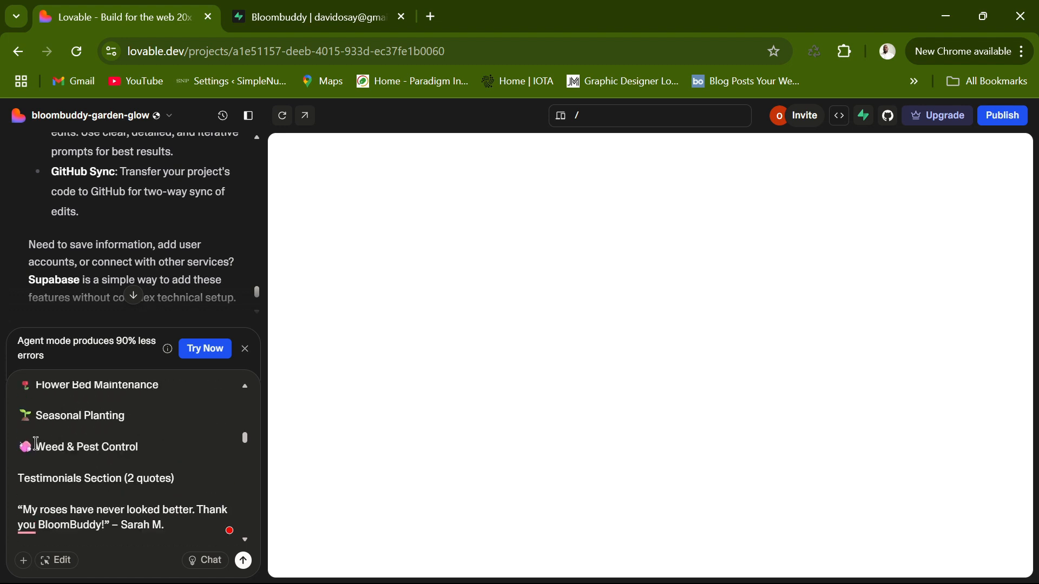
pyautogui.press('BackSpace')
pyautogui.click(27, 414)
pyautogui.press('BackSpace')
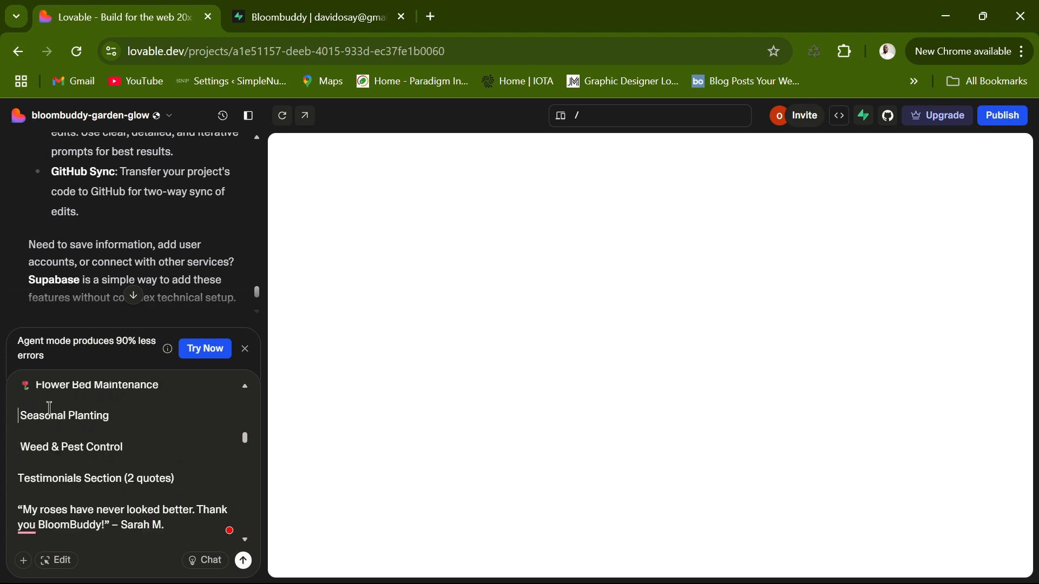
pyautogui.click(35, 390)
pyautogui.press('BackSpace')
# Step: Delete the emojis from the Home Page heading and the prompt's title line
pyautogui.scroll(2, 90, 410)
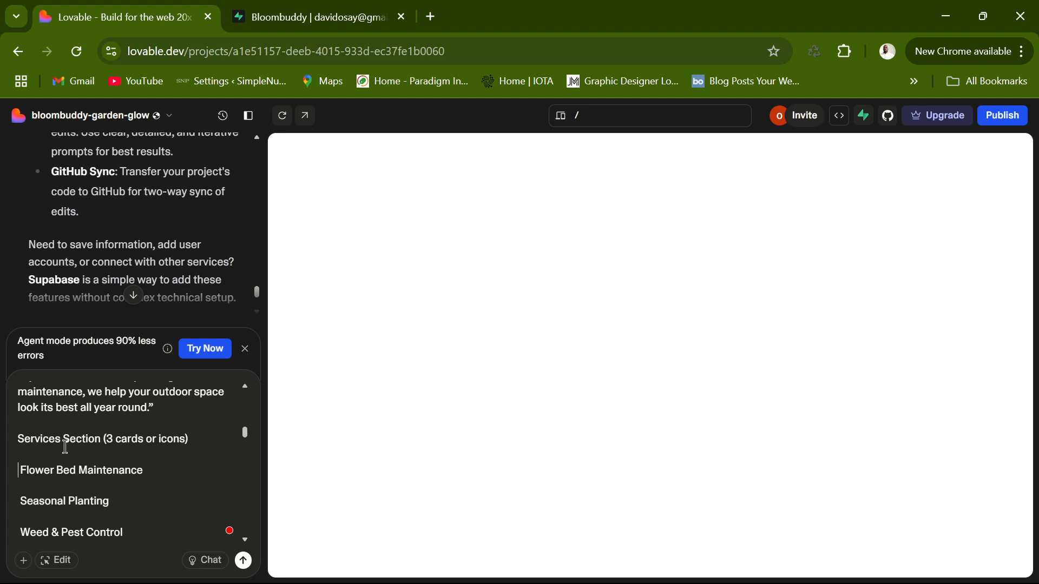
pyautogui.scroll(10, 65, 447)
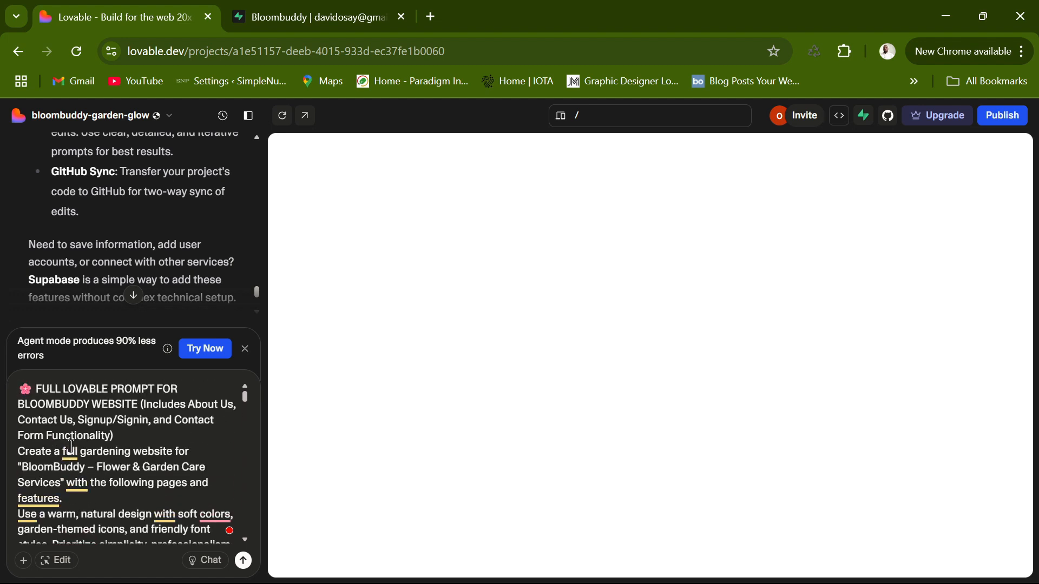
pyautogui.scroll(-2, 71, 448)
pyautogui.click(45, 511)
pyautogui.press('BackSpace')
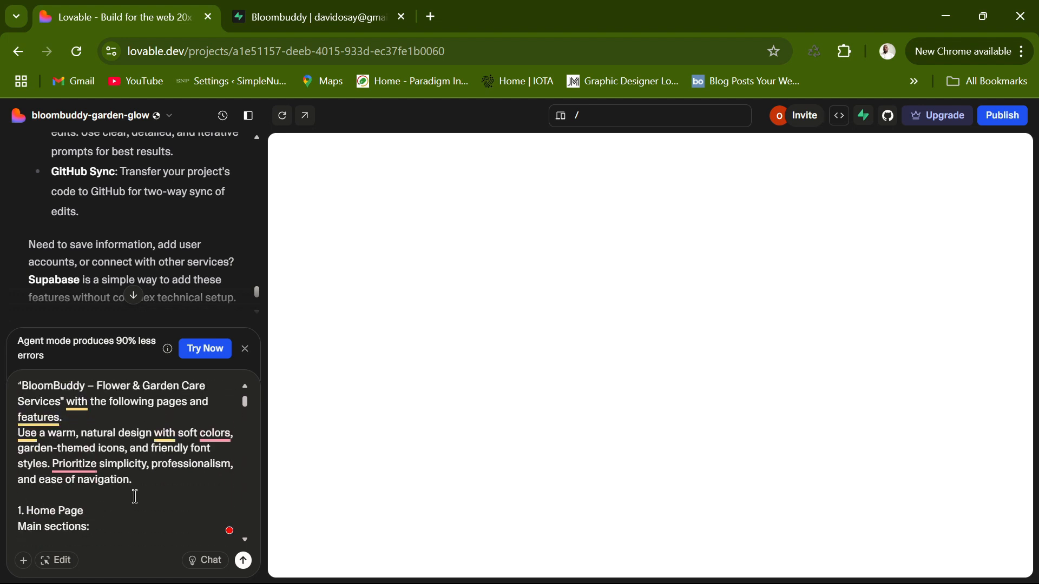
pyautogui.scroll(2, 91, 493)
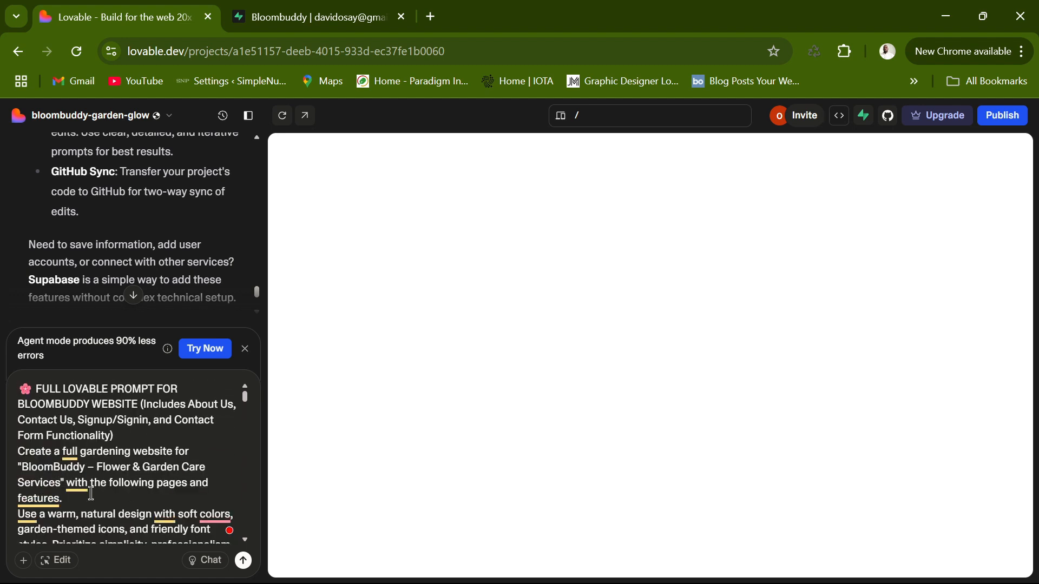
pyautogui.click(35, 387)
pyautogui.press('BackSpace')
# Step: Check the start of the cleaned prompt, submit it to Lovable and go to the end of the sent message
pyautogui.scroll(-10, 192, 461)
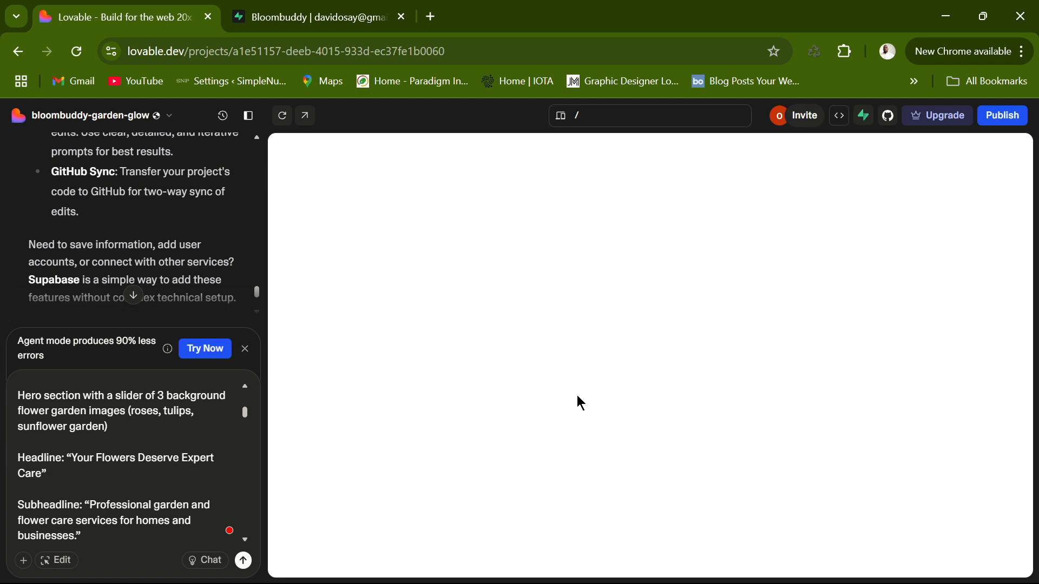
pyautogui.scroll(10, 123, 430)
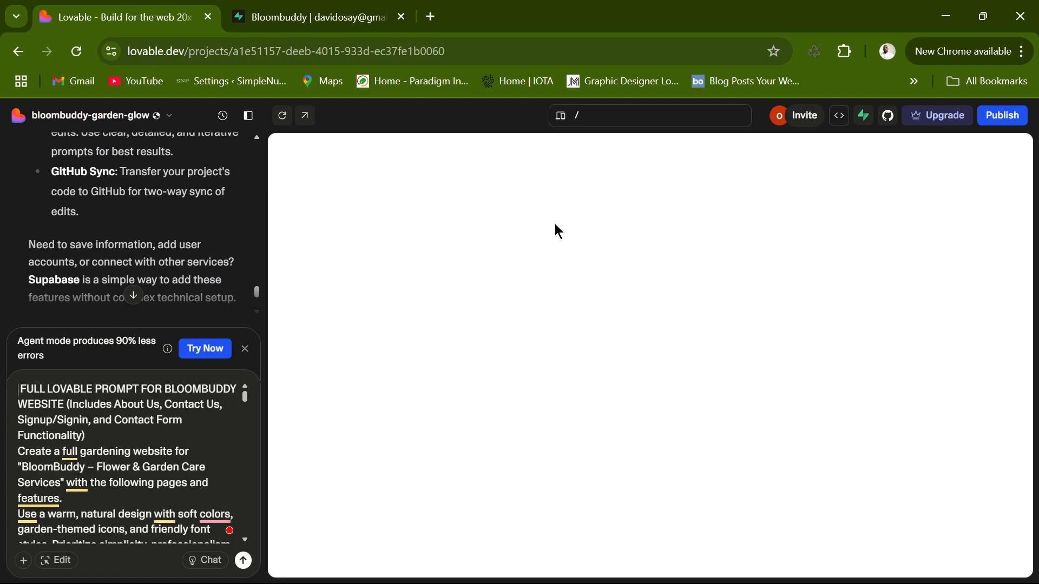
pyautogui.click(243, 562)
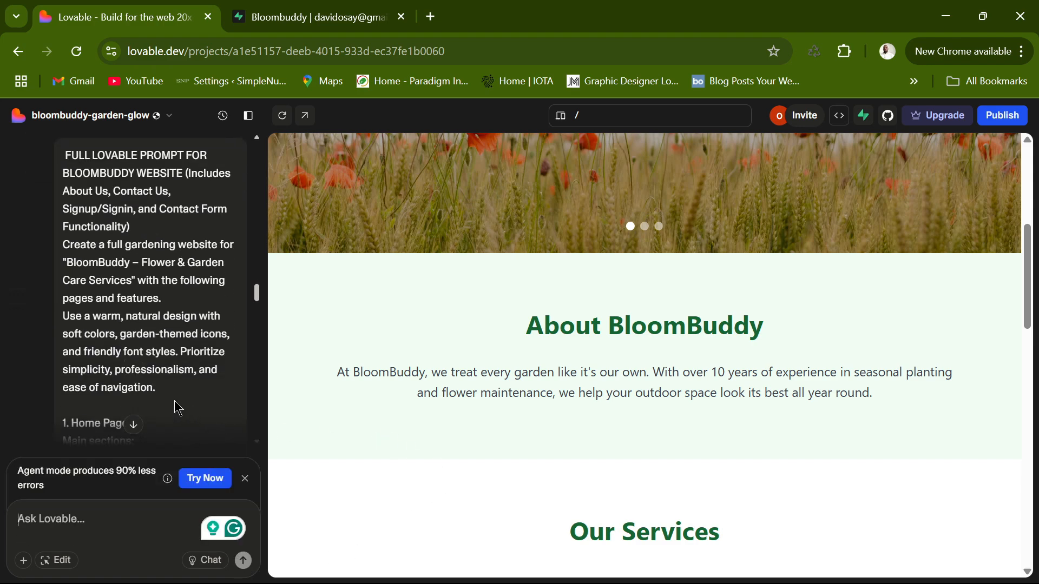
pyautogui.scroll(-5, 184, 411)
pyautogui.scroll(-15, 189, 414)
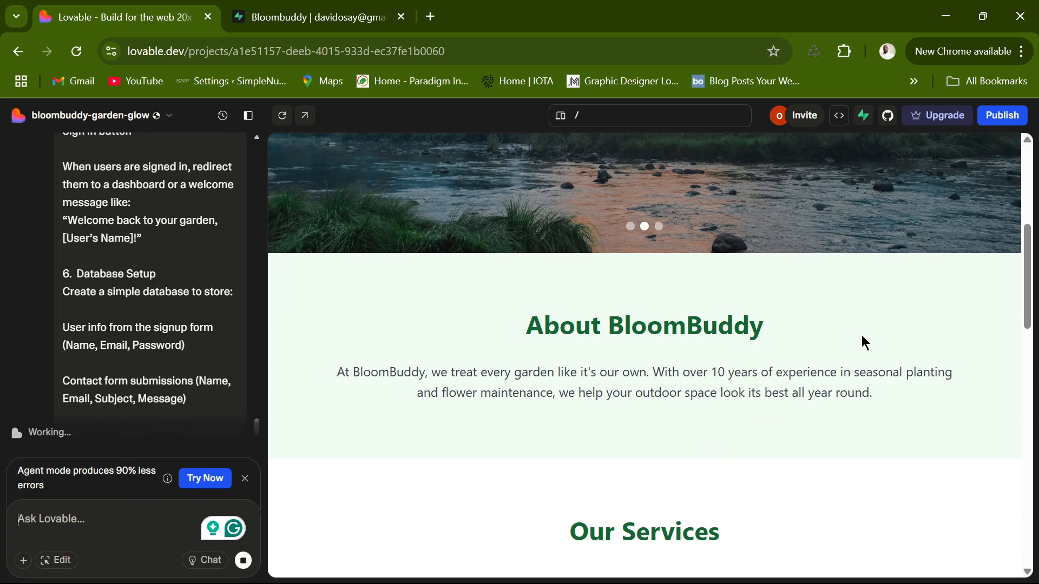
pyautogui.scroll(5, 866, 344)
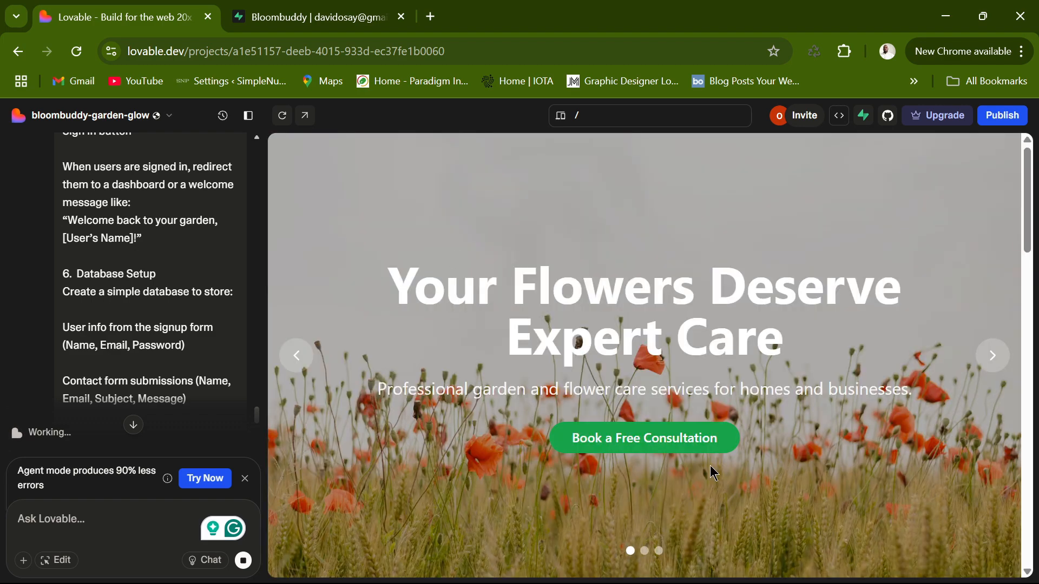
pyautogui.click(719, 572)
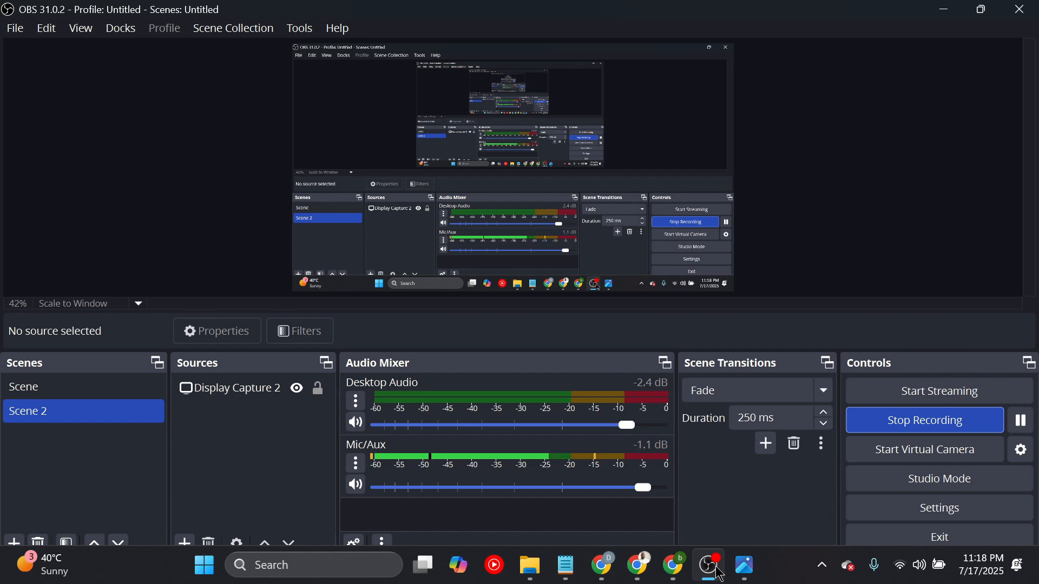
pyautogui.click(719, 572)
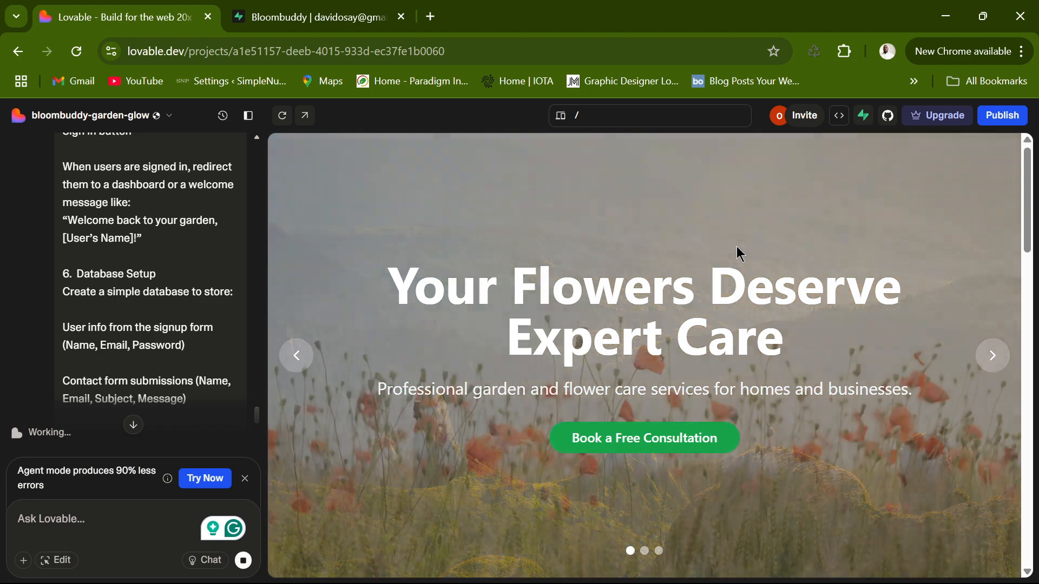
# Step: Review the BloomBuddy home page preview from the hero slider through services and testimonials to the footer
pyautogui.scroll(-2, 848, 292)
pyautogui.scroll(-2, 849, 292)
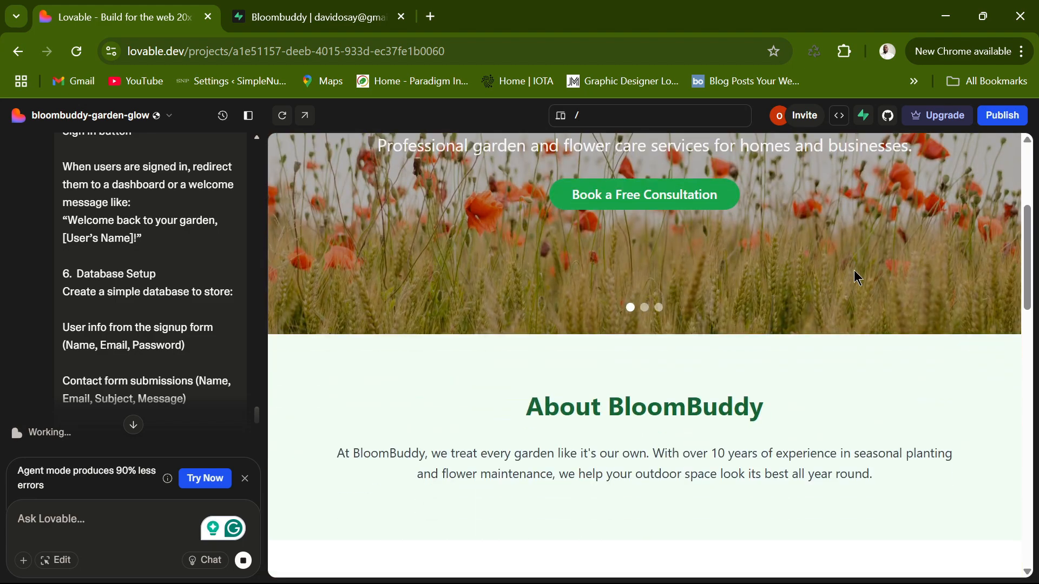
pyautogui.scroll(-10, 858, 277)
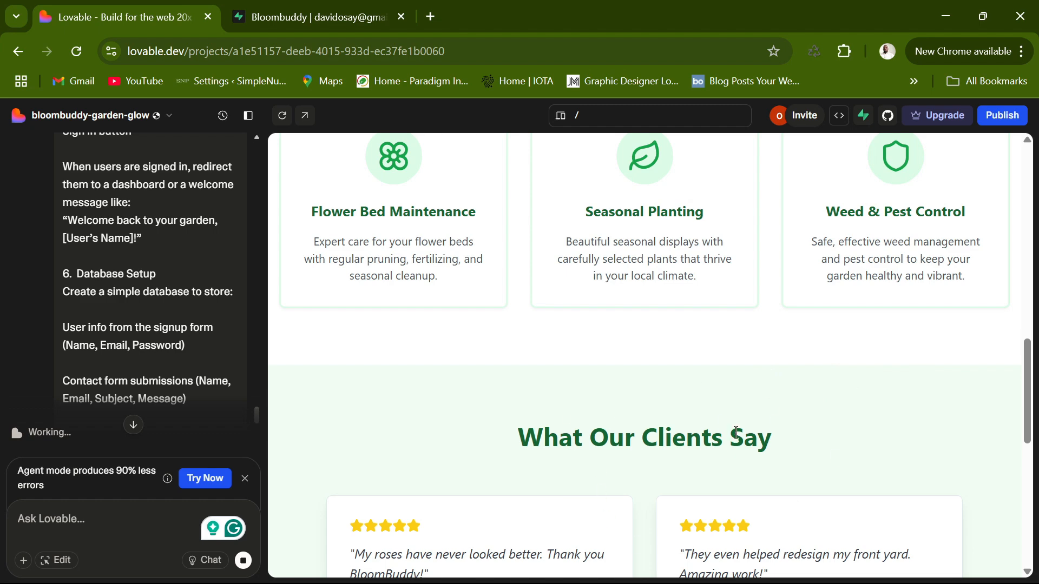
pyautogui.scroll(-9, 666, 349)
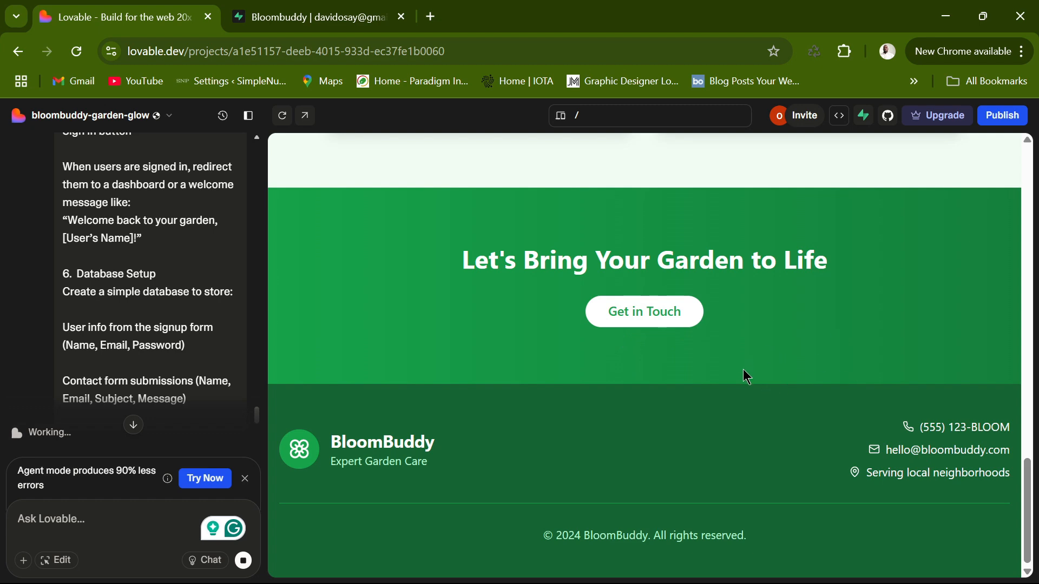
pyautogui.scroll(20, 827, 364)
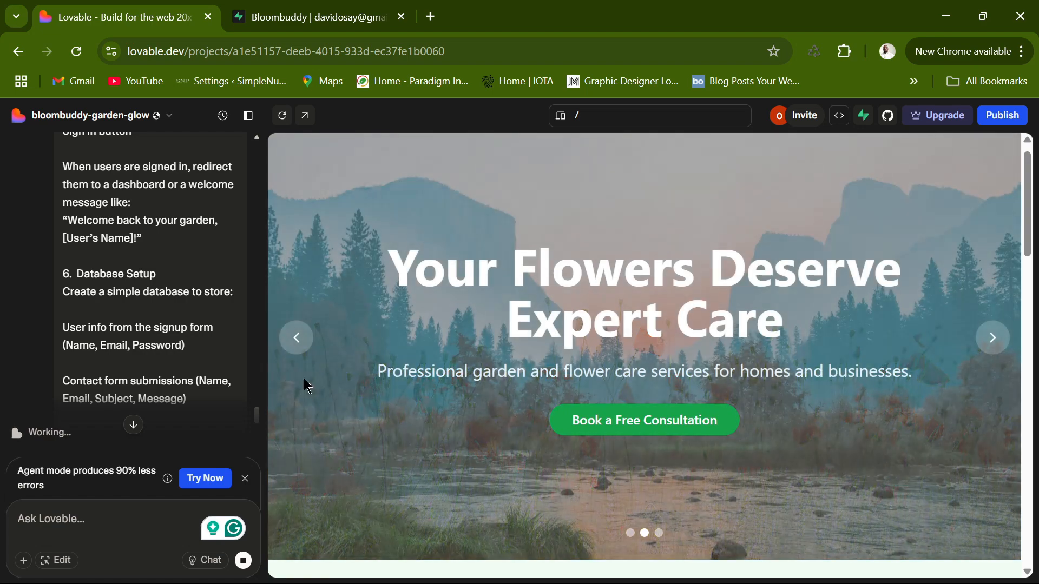
pyautogui.scroll(-5, 171, 369)
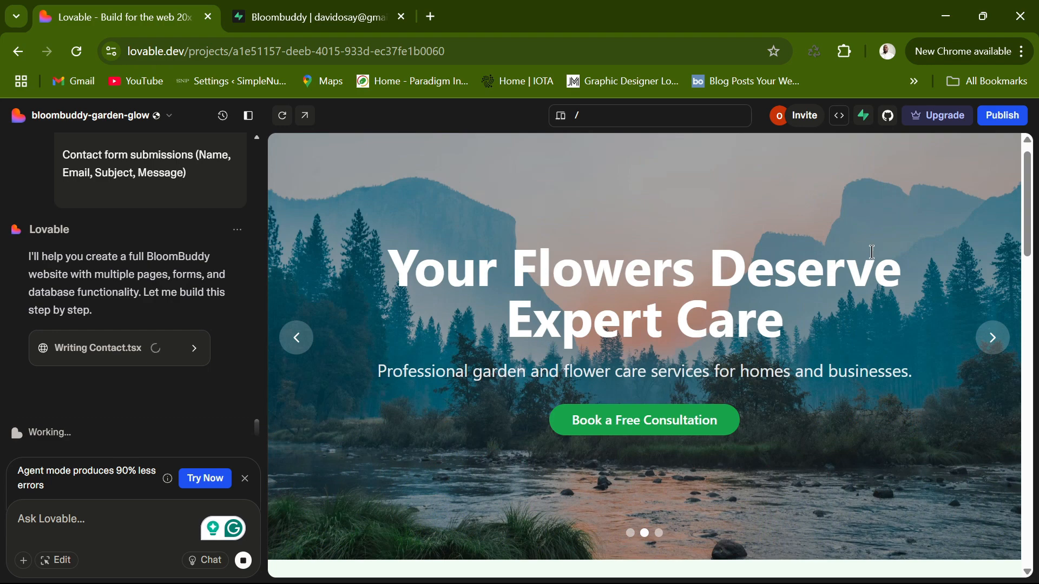
pyautogui.scroll(-9, 920, 260)
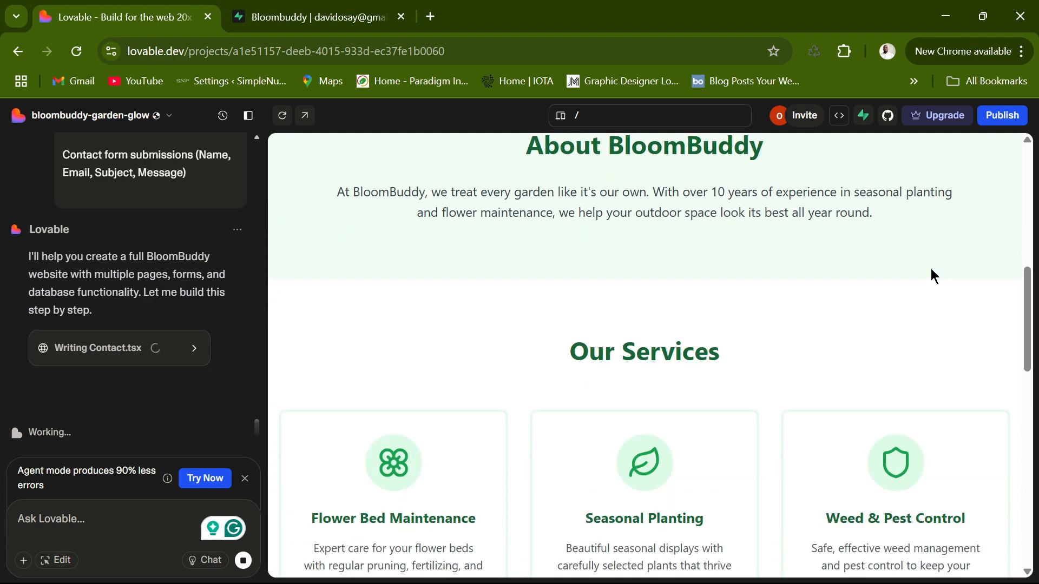
pyautogui.scroll(-12, 931, 270)
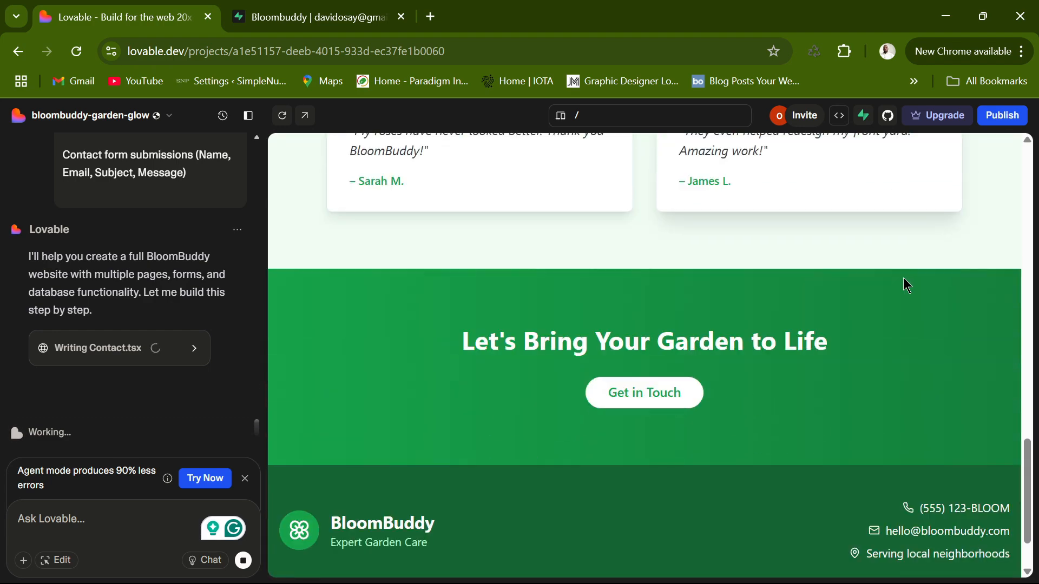
pyautogui.scroll(8, 703, 287)
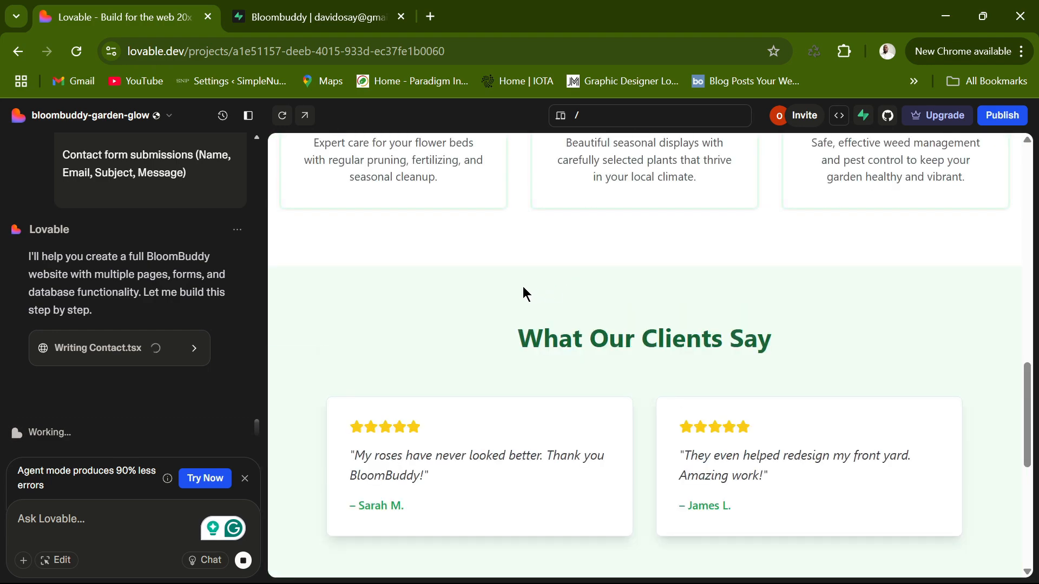
# Step: Open the site preview in a separate browser tab and check the Bloombuddy project dashboard in Supabase
pyautogui.click(305, 115)
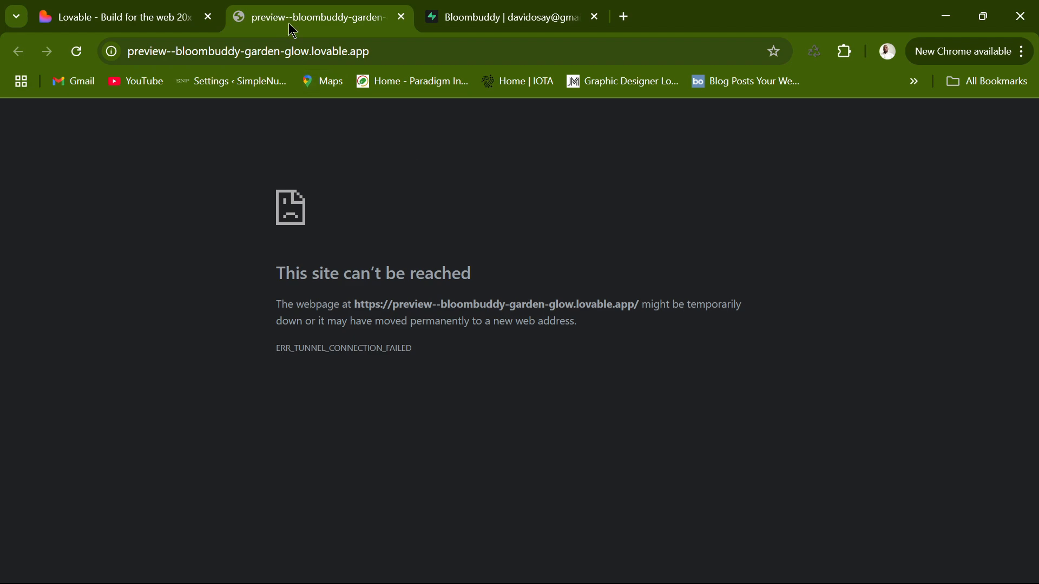
pyautogui.click(144, 18)
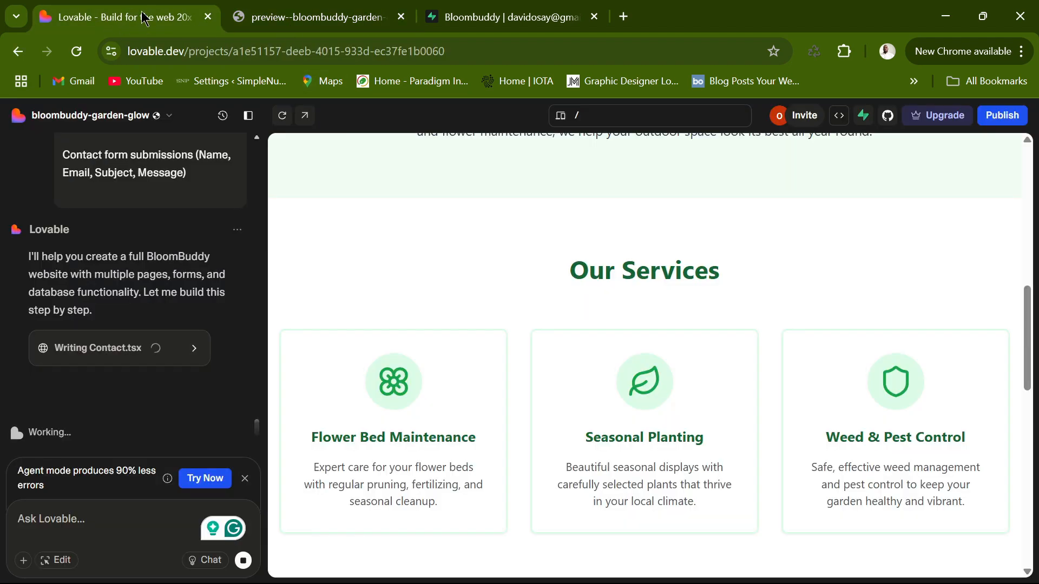
pyautogui.click(478, 19)
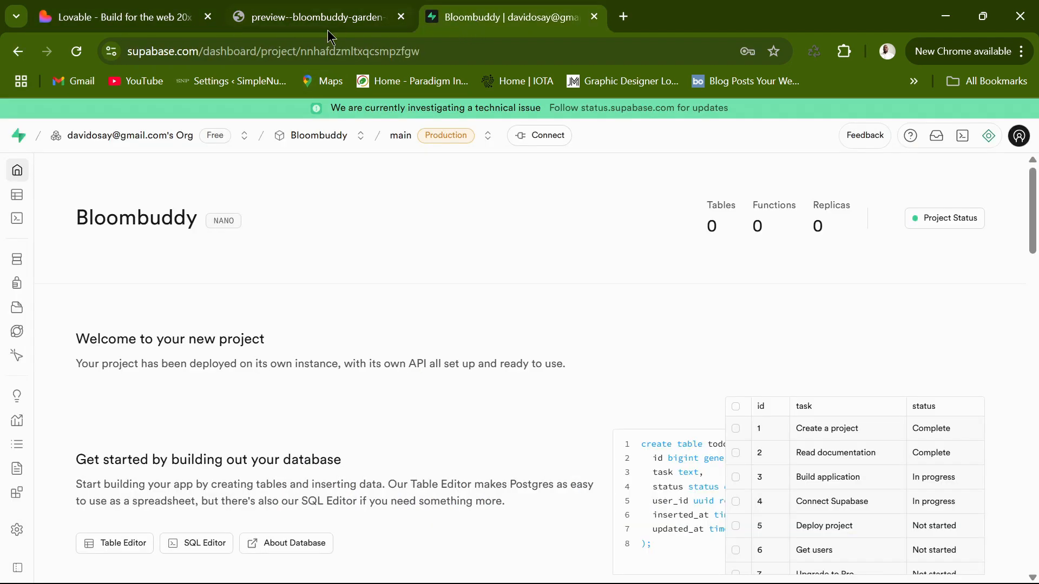
pyautogui.click(154, 20)
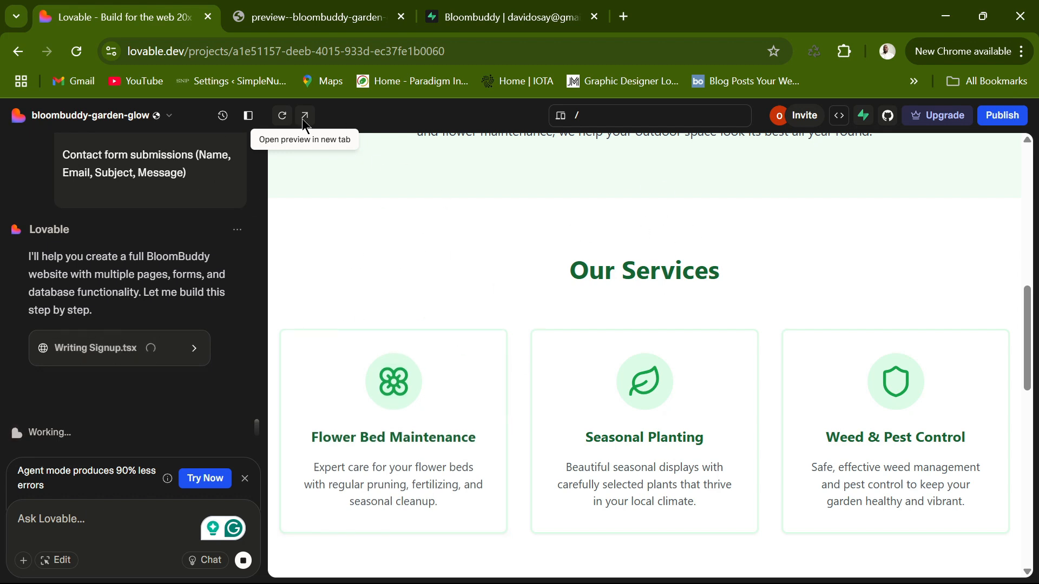
# Step: Reload the Lovable project page and recheck the separate preview tab
pyautogui.click(77, 52)
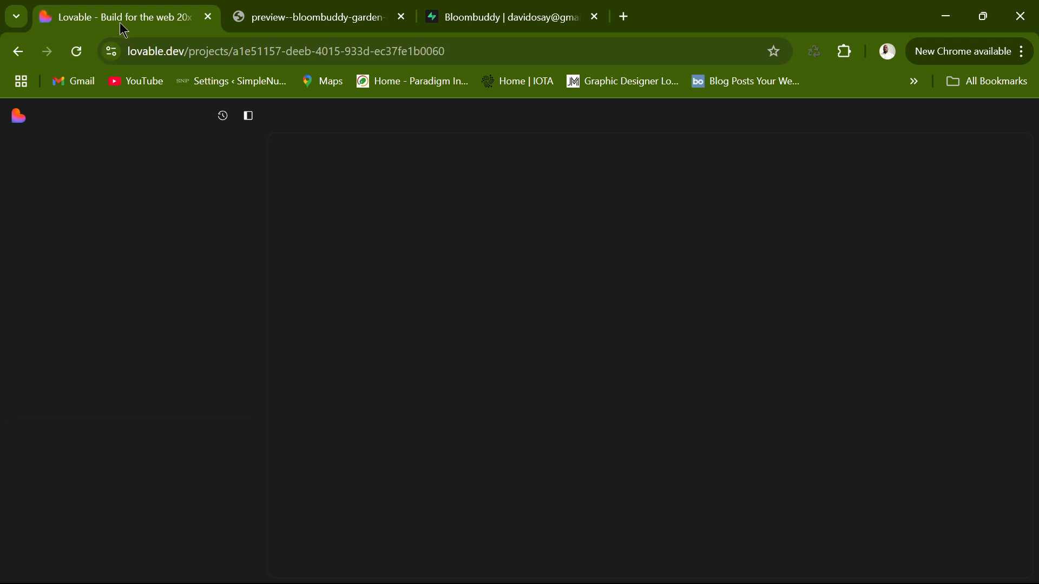
pyautogui.click(341, 22)
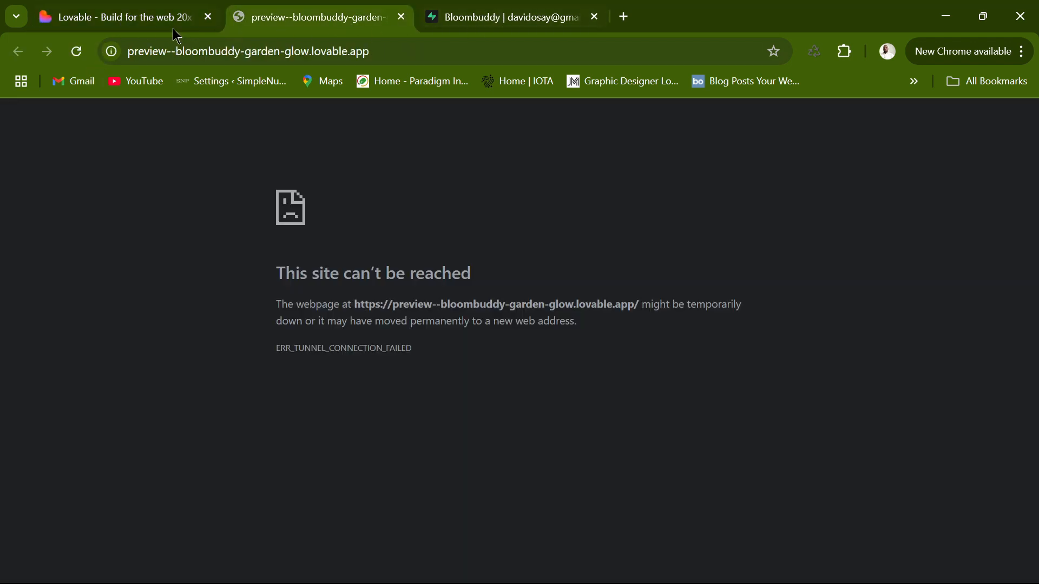
pyautogui.click(160, 18)
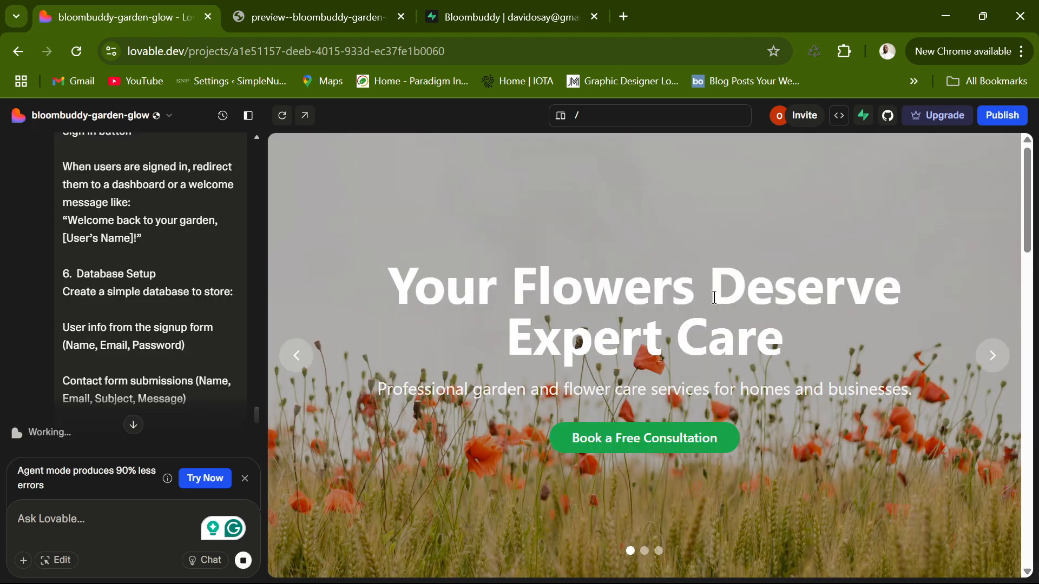
# Step: Look over the reloaded home page preview again, examining the About, services, testimonials and footer sections while the build runs
pyautogui.scroll(-10, 787, 257)
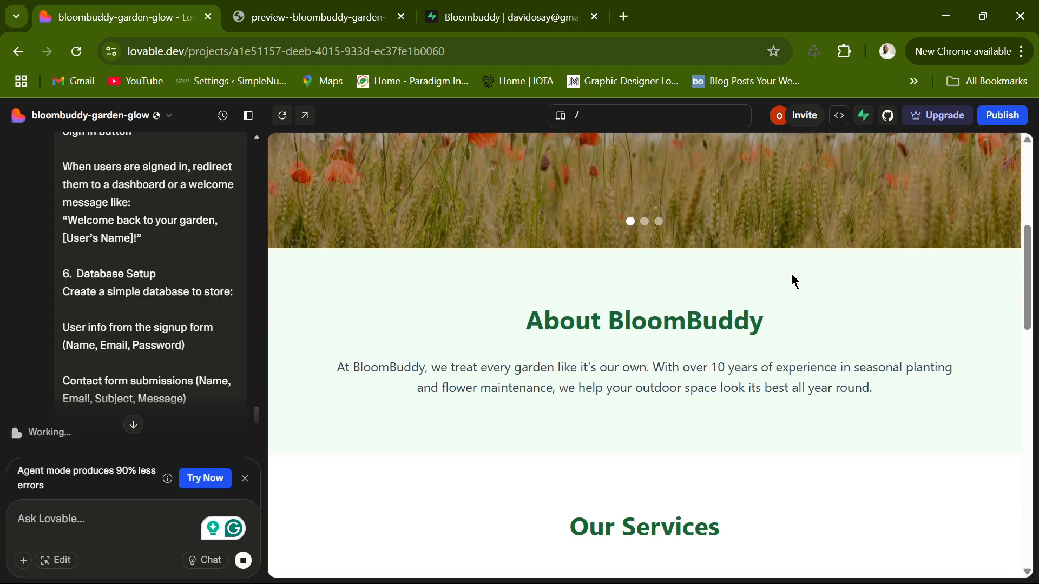
pyautogui.scroll(10, 792, 277)
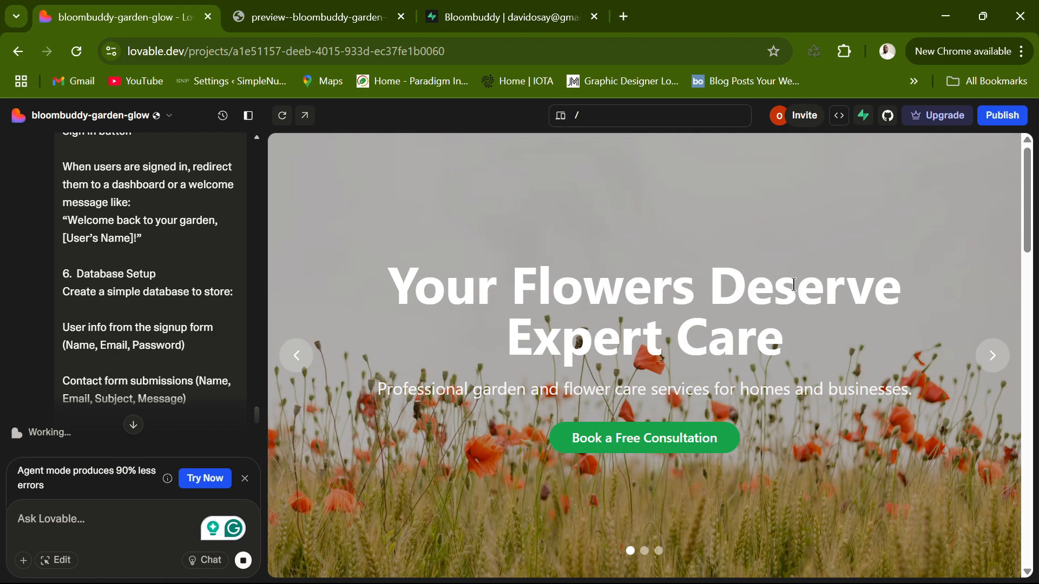
pyautogui.scroll(-15, 793, 267)
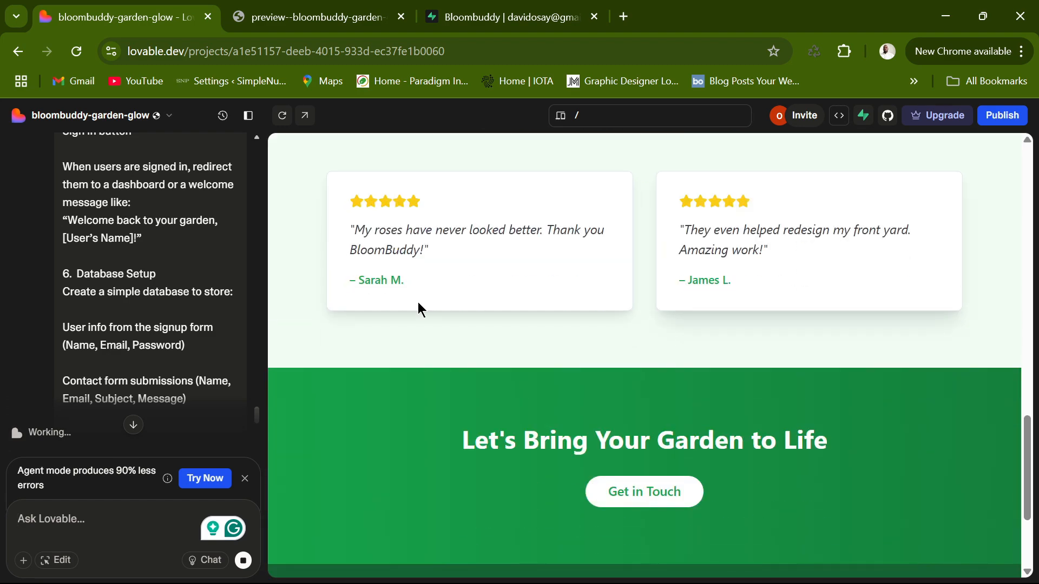
pyautogui.scroll(-4, 167, 267)
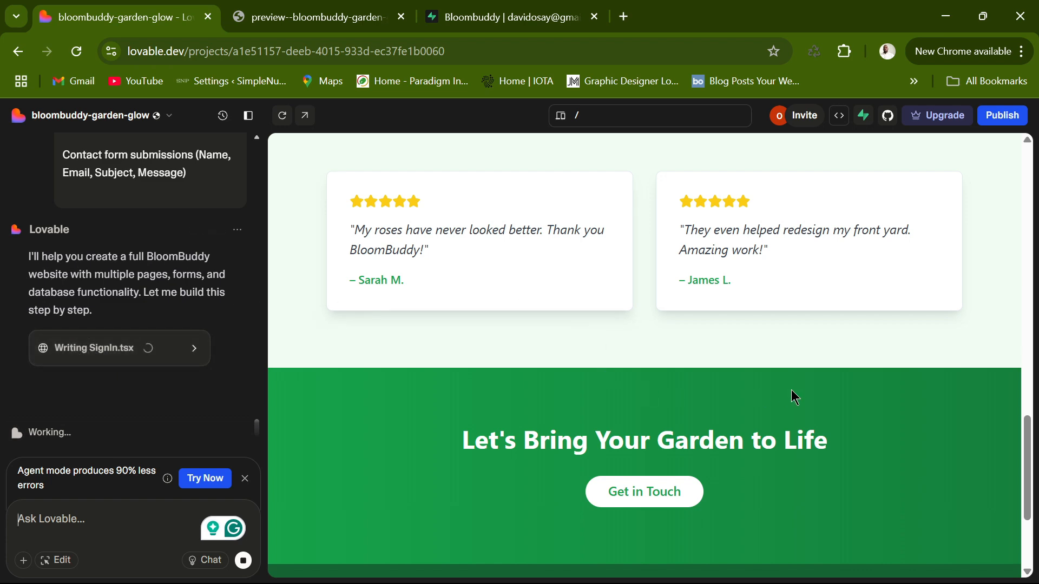
pyautogui.scroll(-3, 791, 391)
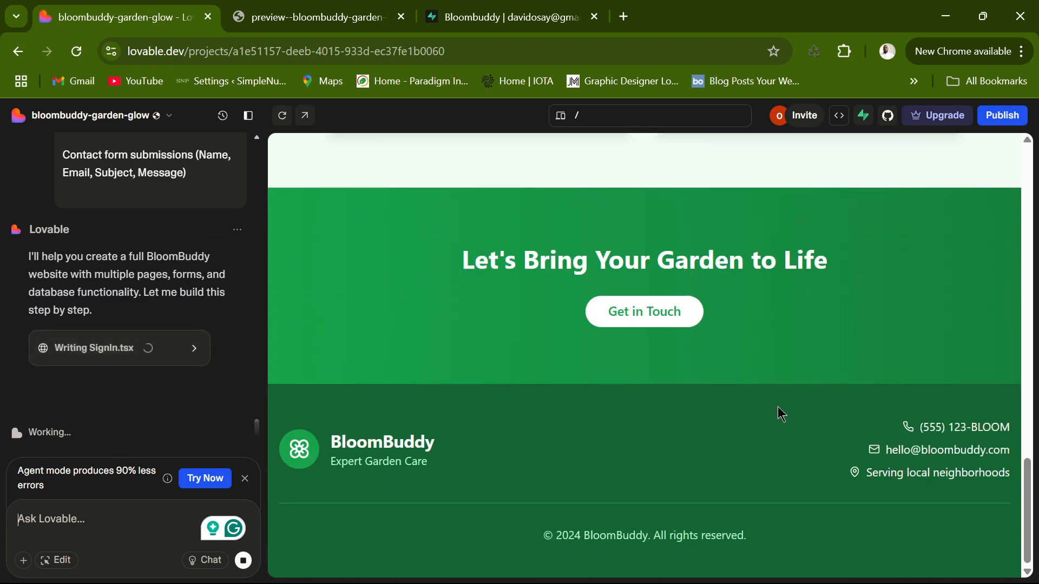
pyautogui.scroll(5, 781, 414)
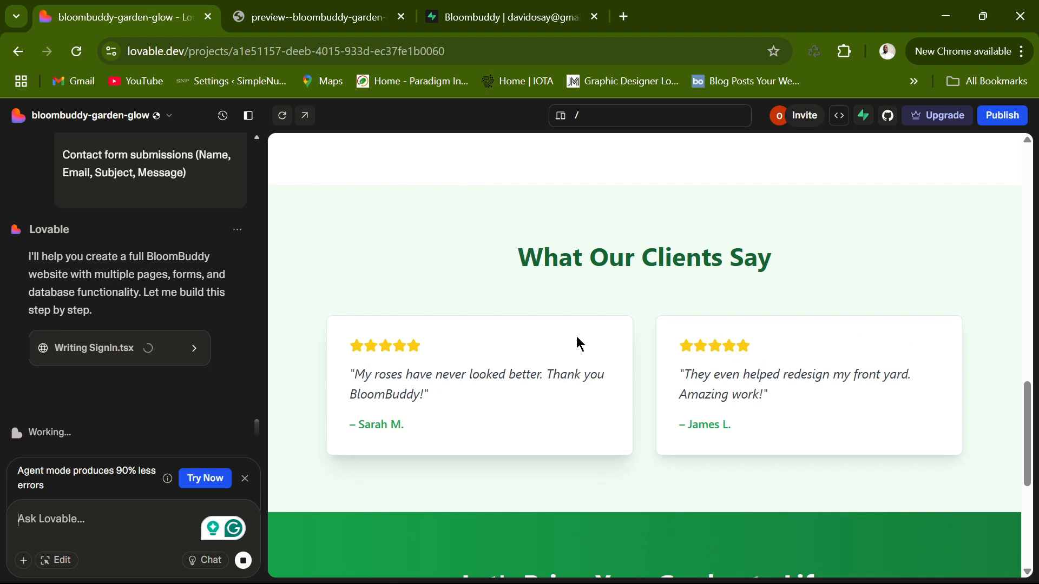
pyautogui.scroll(6, 751, 344)
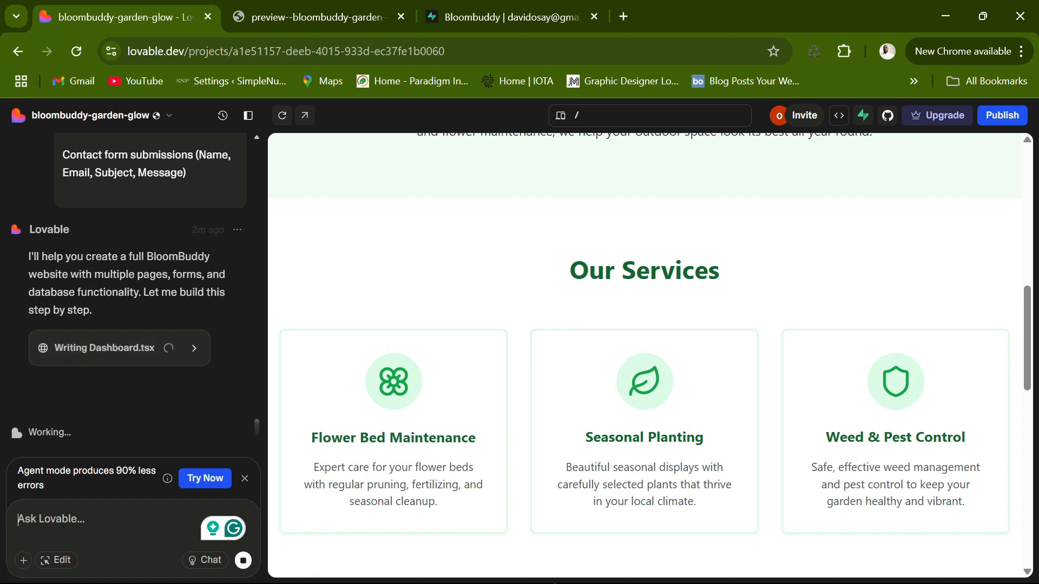
pyautogui.scroll(2, 758, 465)
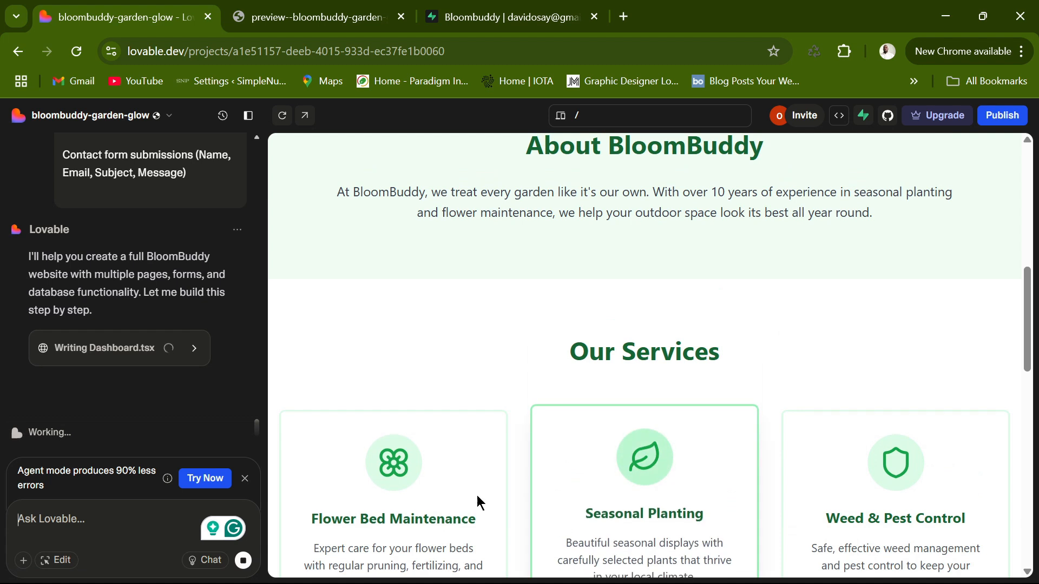
pyautogui.scroll(-3, 470, 387)
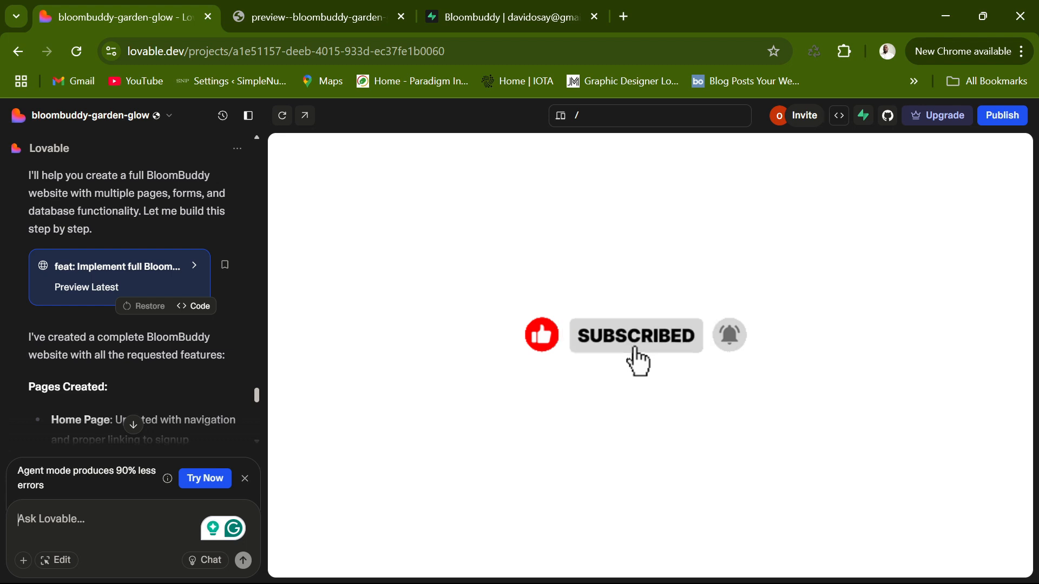
# Step: Read Lovable's build summary in the chat, covering the created pages and the key features
pyautogui.moveTo(729, 563)
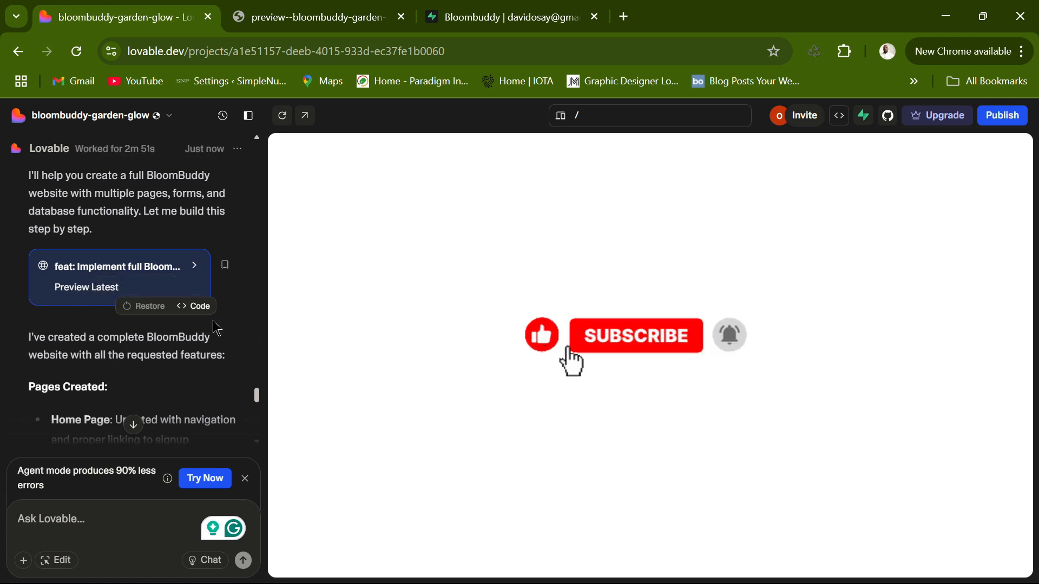
pyautogui.scroll(-5, 173, 313)
pyautogui.scroll(-7, 120, 283)
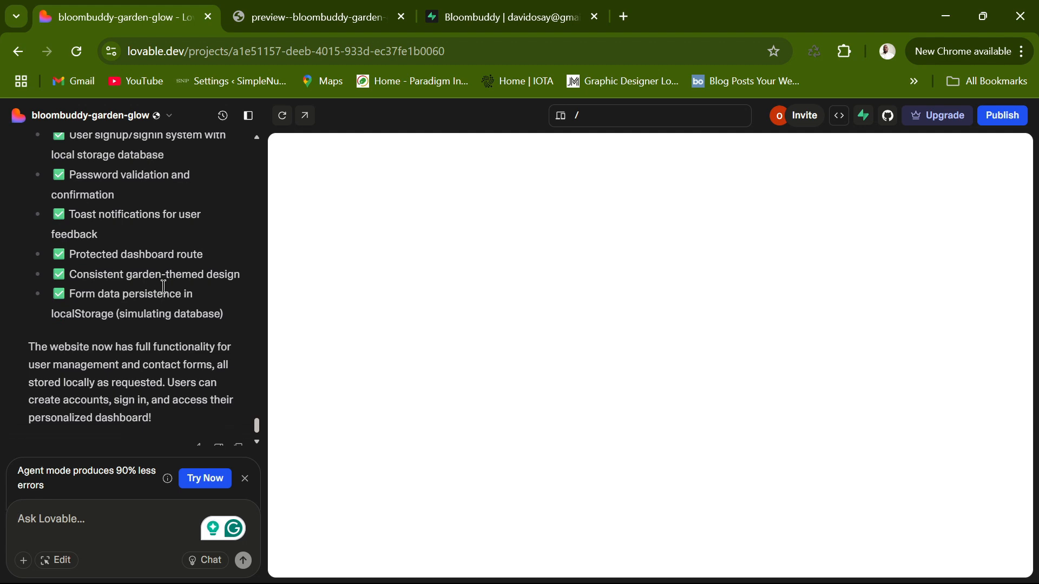
pyautogui.scroll(2, 119, 216)
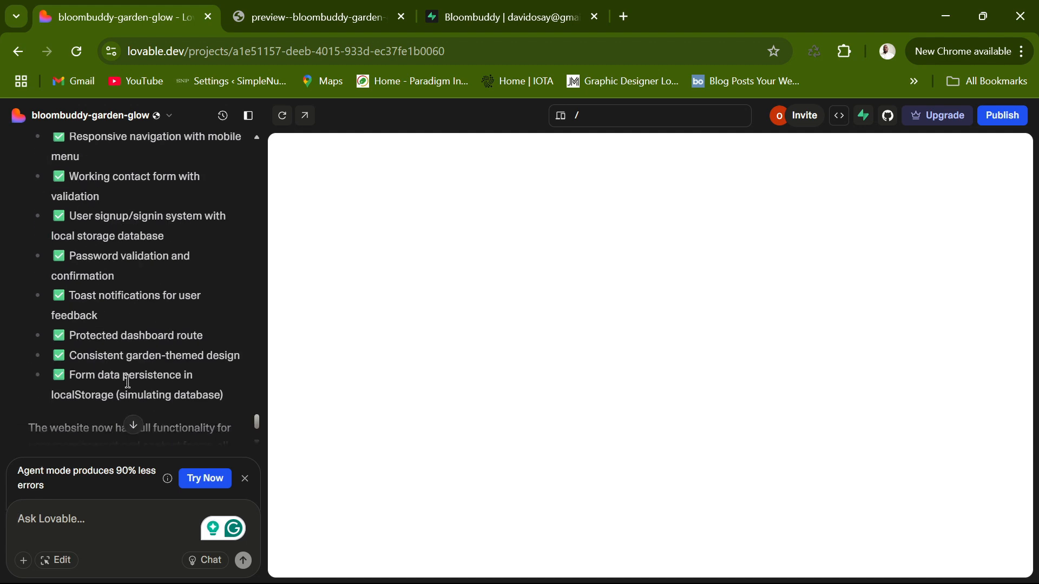
pyautogui.scroll(-2, 128, 381)
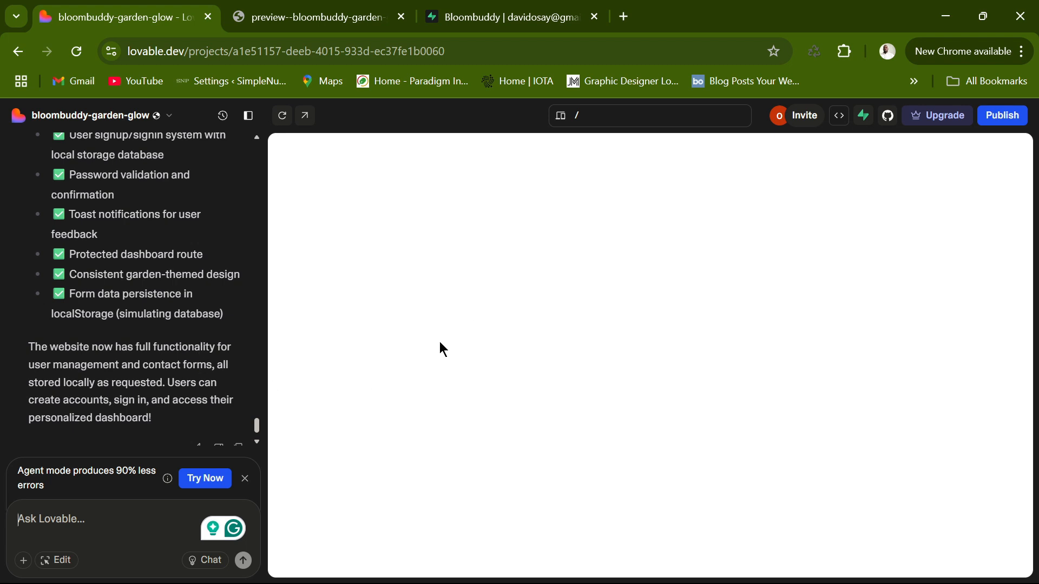
pyautogui.scroll(-2, 194, 344)
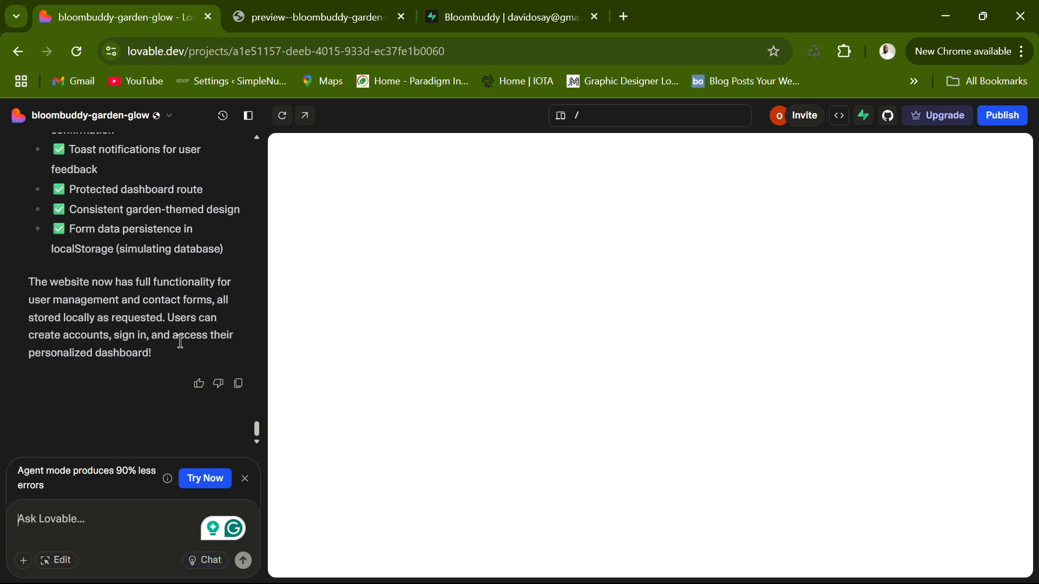
pyautogui.scroll(5, 180, 378)
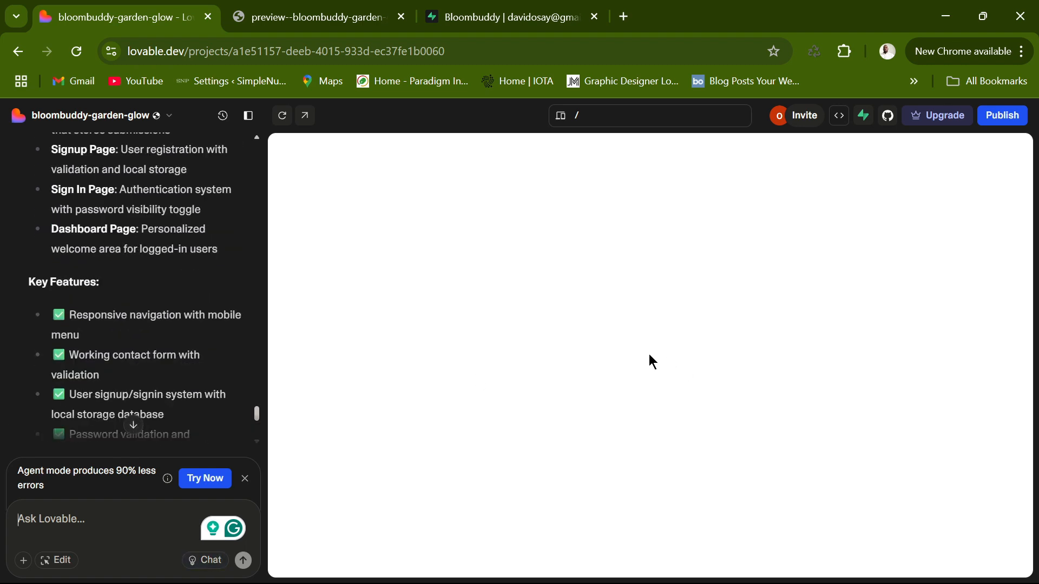
pyautogui.scroll(10, 174, 352)
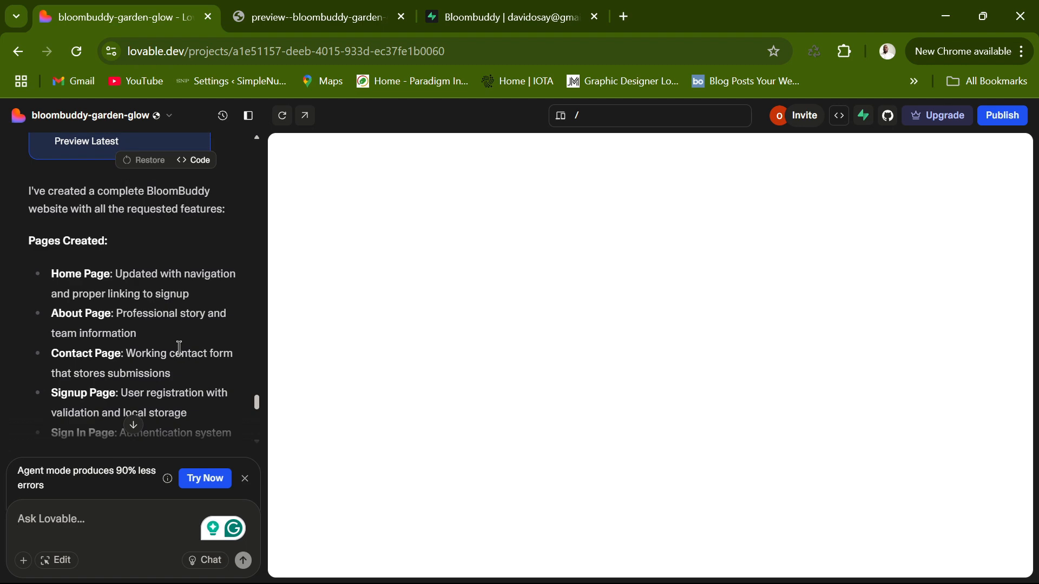
pyautogui.scroll(-3, 180, 345)
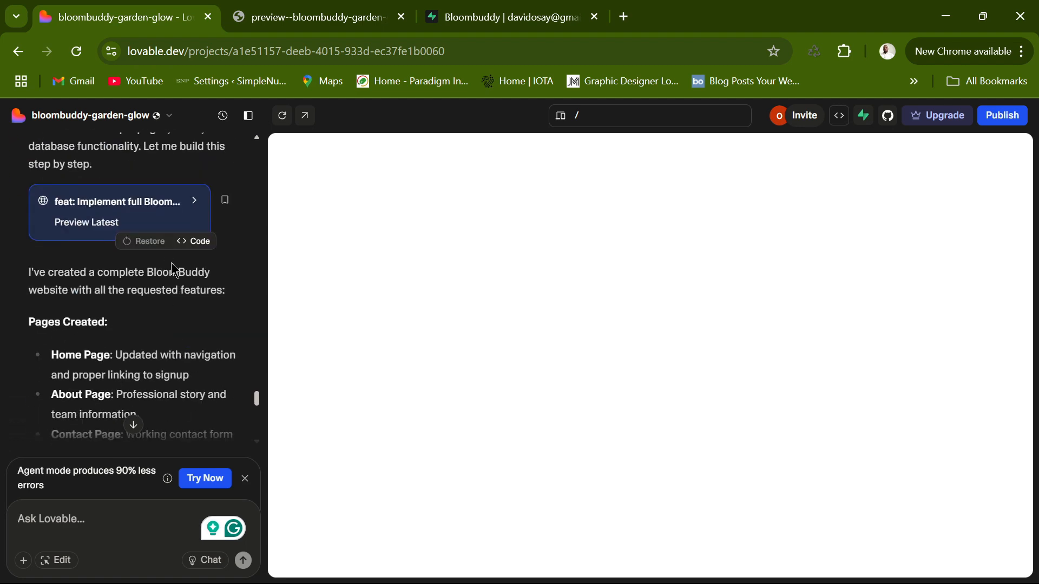
# Step: Reread Lovable's chat reply on the BloomBuddy build, from the implementation card through the page list, key features and closing note
pyautogui.scroll(-12, 163, 385)
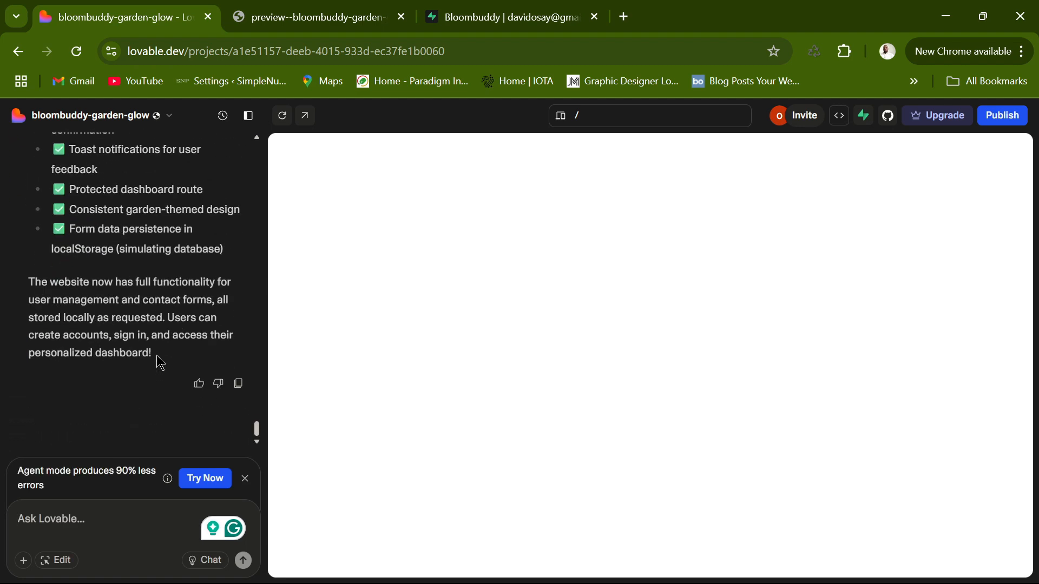
pyautogui.scroll(6, 157, 362)
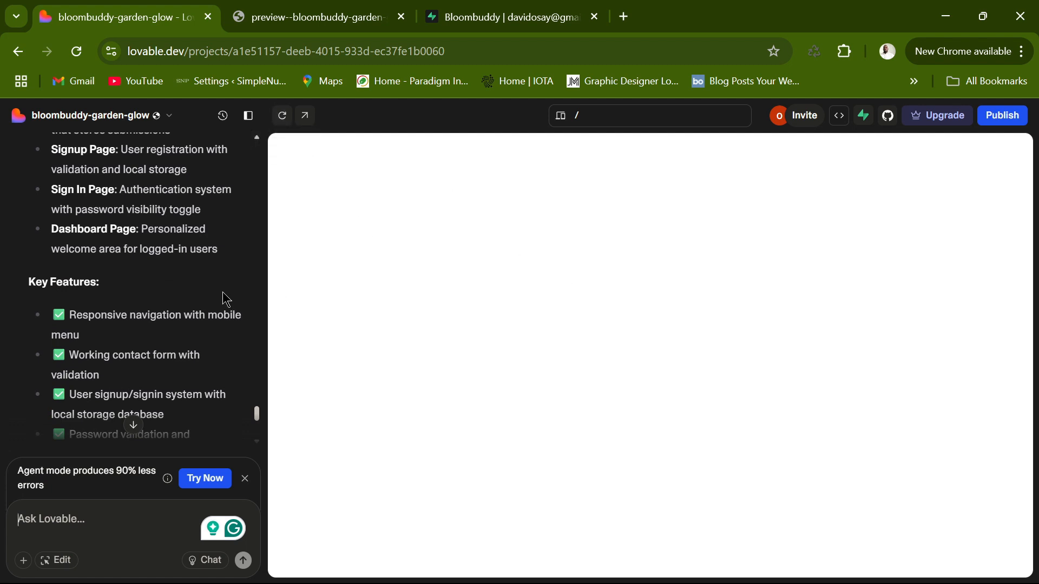
pyautogui.scroll(-5, 207, 295)
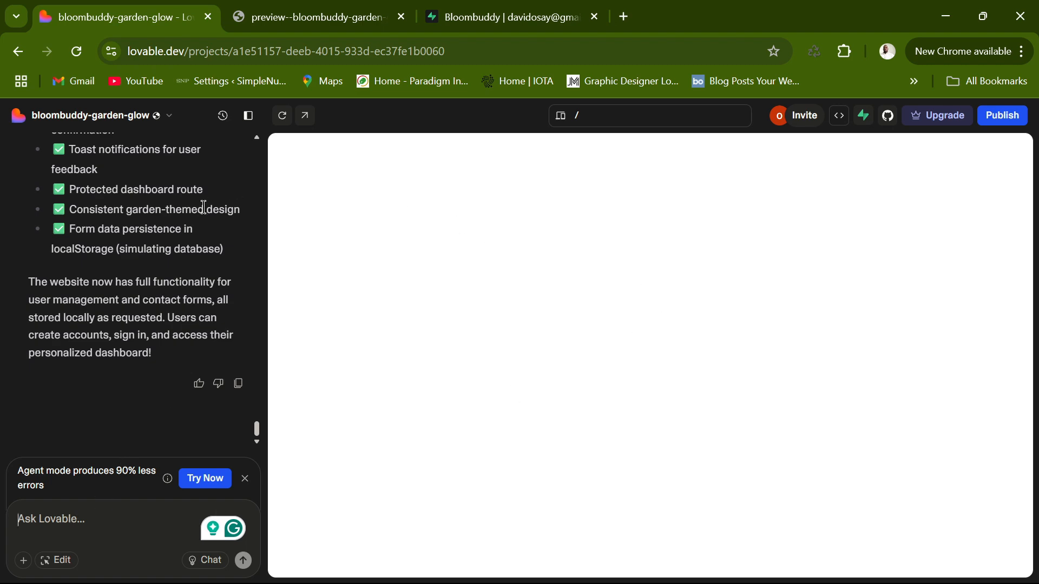
pyautogui.scroll(8, 203, 208)
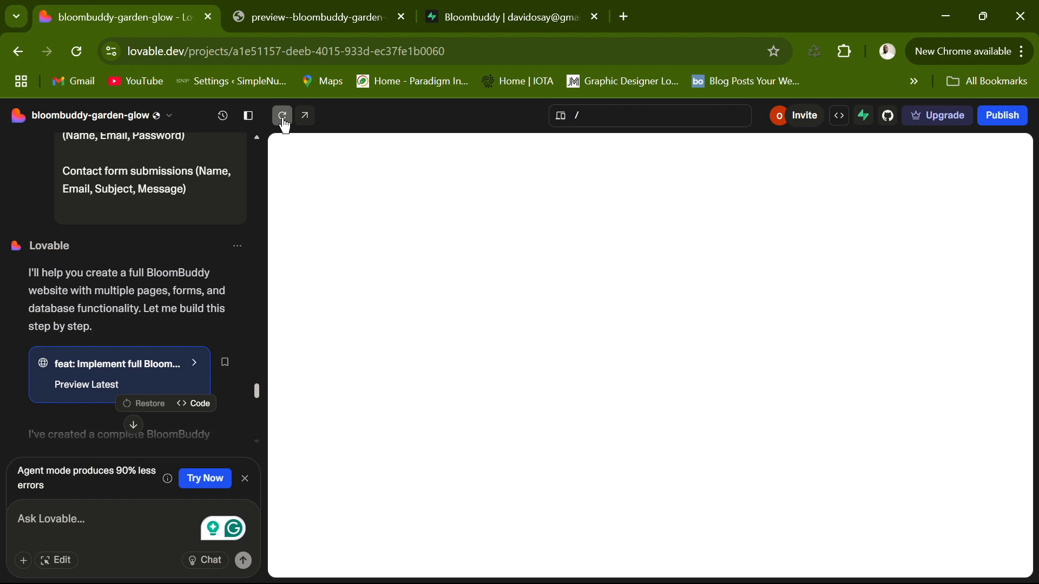
pyautogui.scroll(-3, 179, 278)
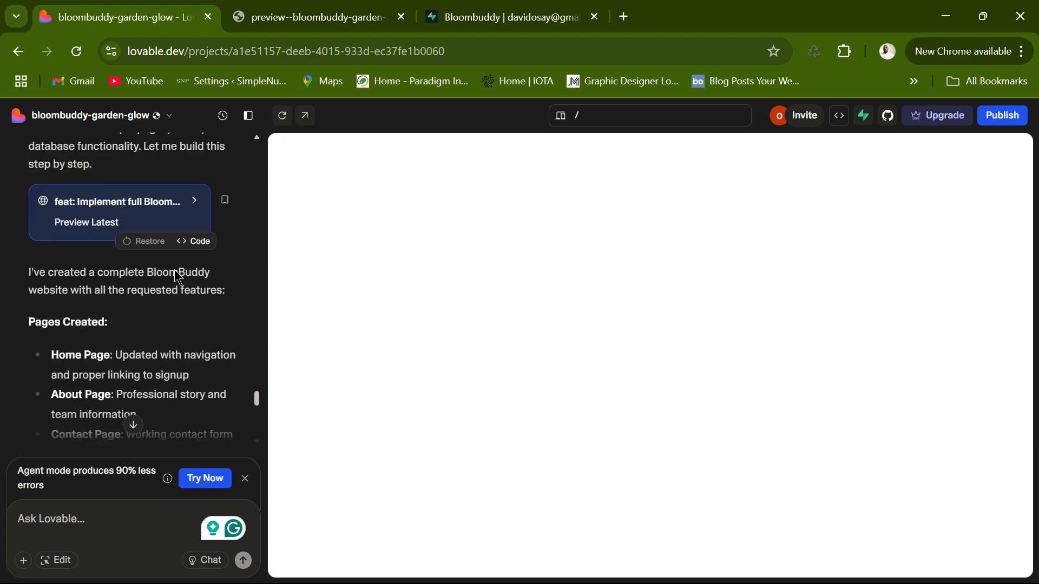
pyautogui.scroll(3, 174, 274)
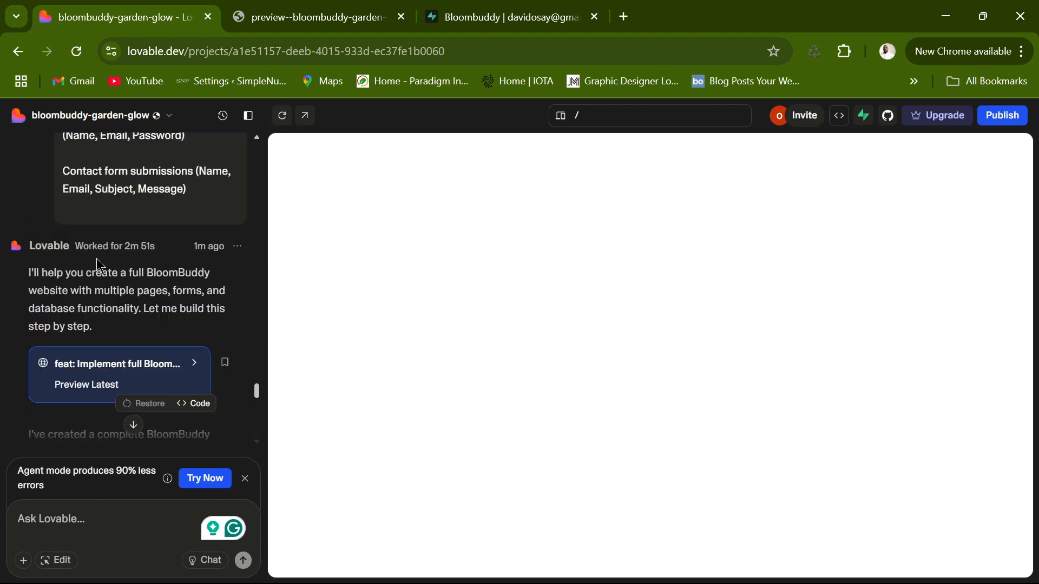
pyautogui.scroll(-3, 197, 271)
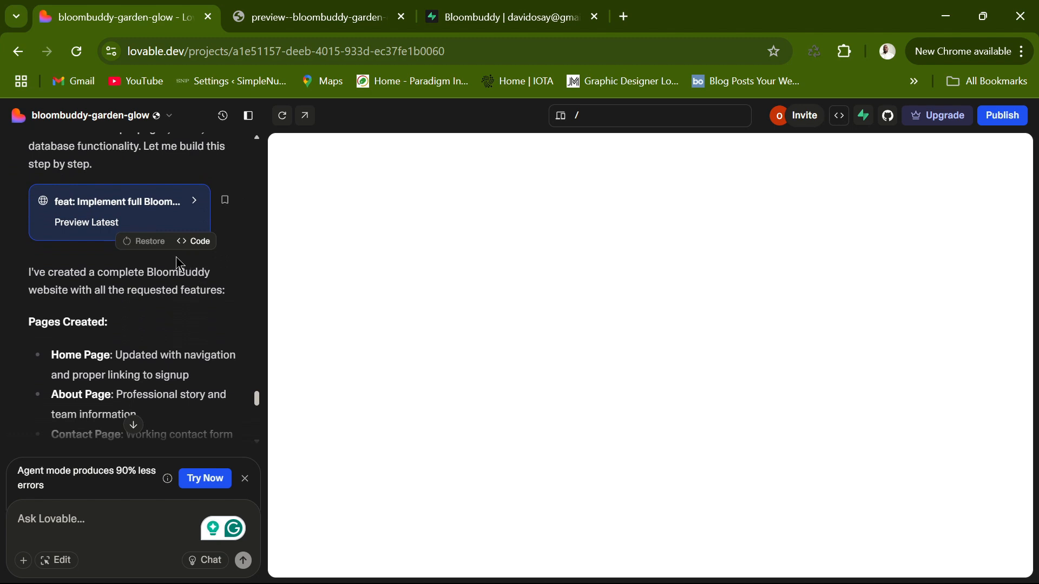
pyautogui.scroll(-8, 184, 273)
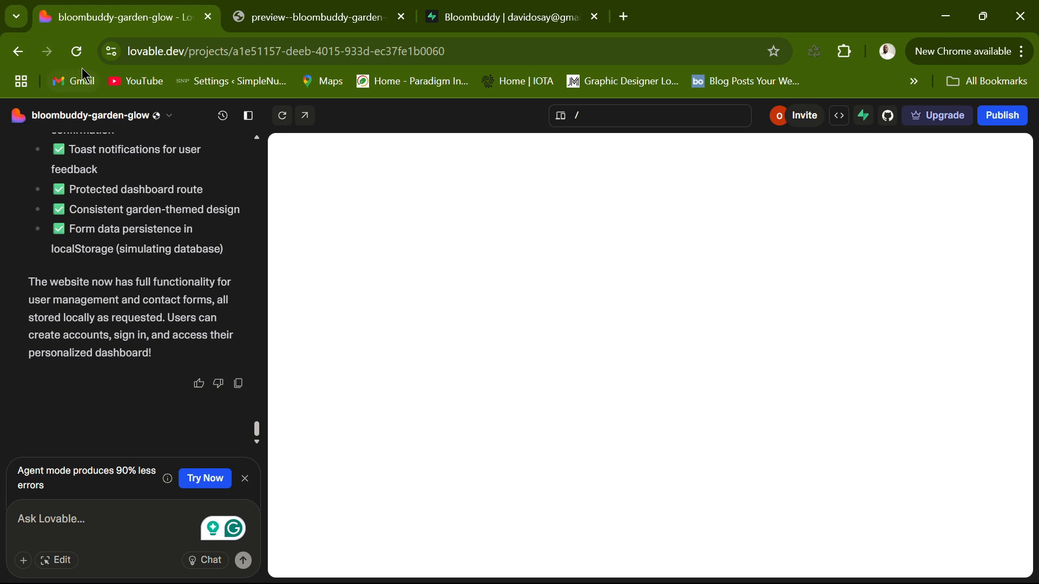
# Step: Reload the Lovable project page and look over the home page preview down to the client testimonials
pyautogui.click(77, 52)
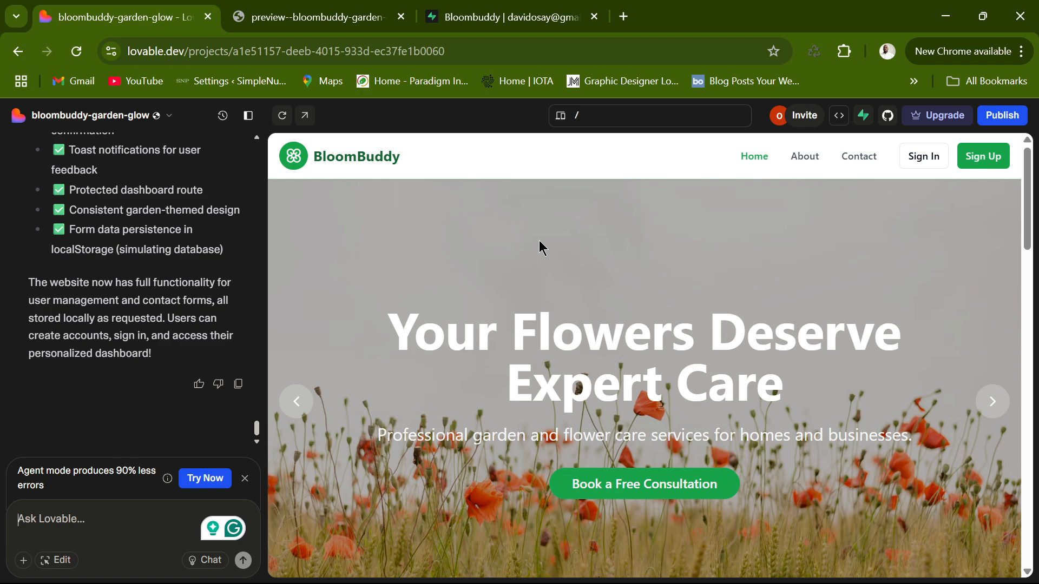
pyautogui.scroll(-10, 768, 246)
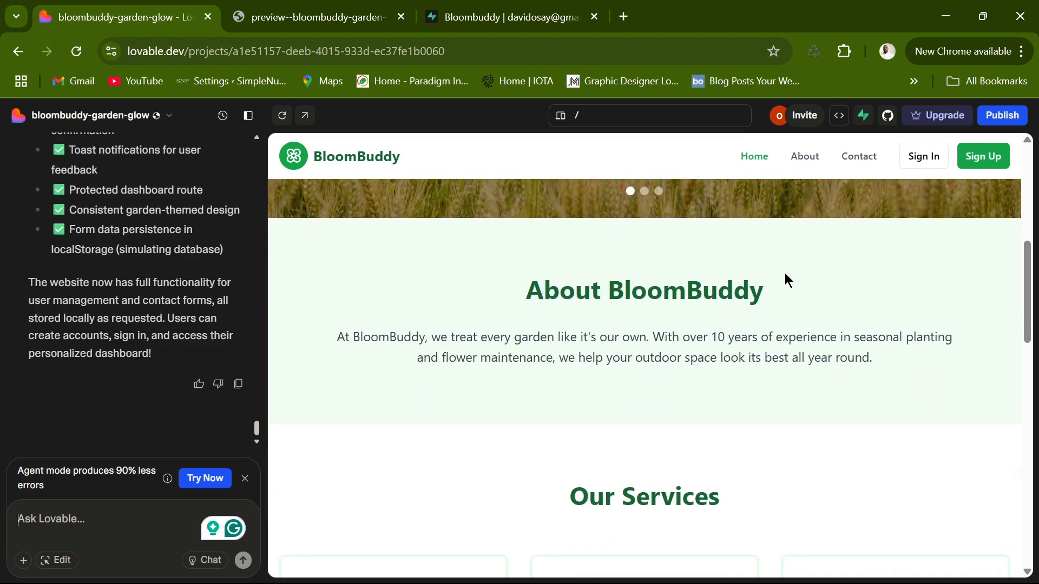
pyautogui.scroll(-10, 823, 287)
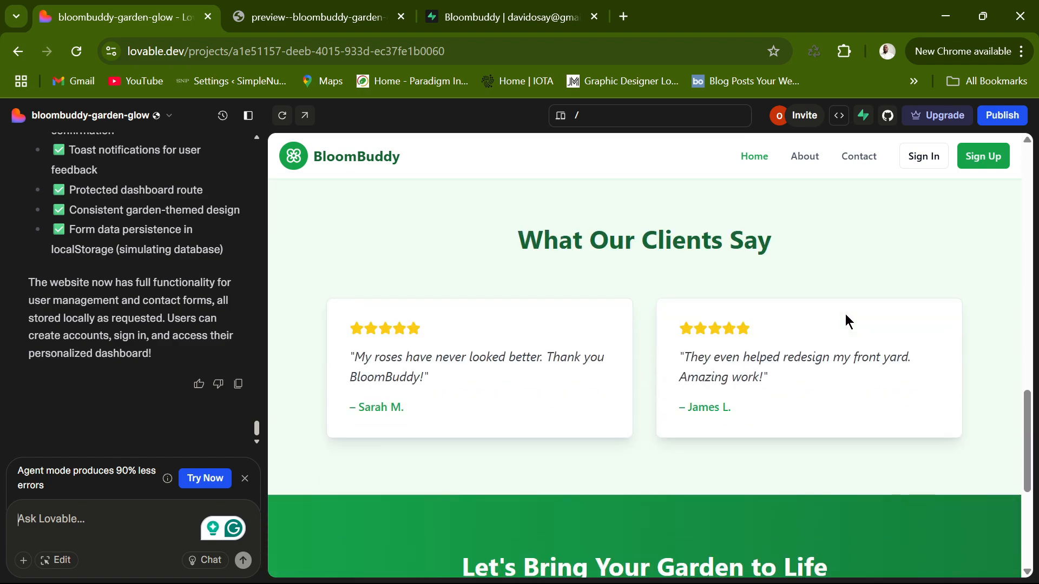
pyautogui.scroll(15, 866, 260)
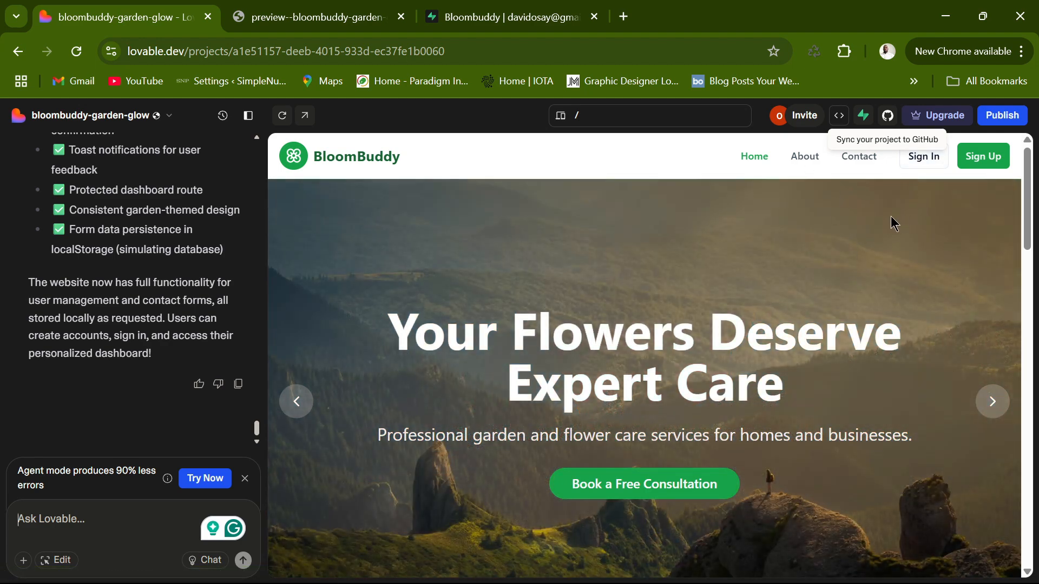
# Step: Follow the free consultation offer to the sign-up page and fill in the full name and email
pyautogui.click(681, 490)
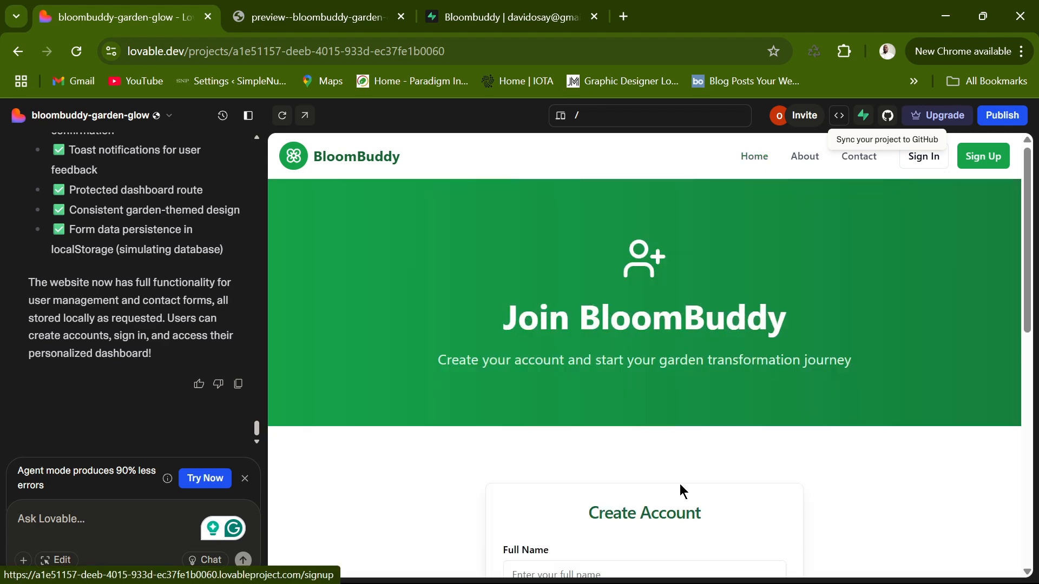
pyautogui.scroll(-5, 732, 437)
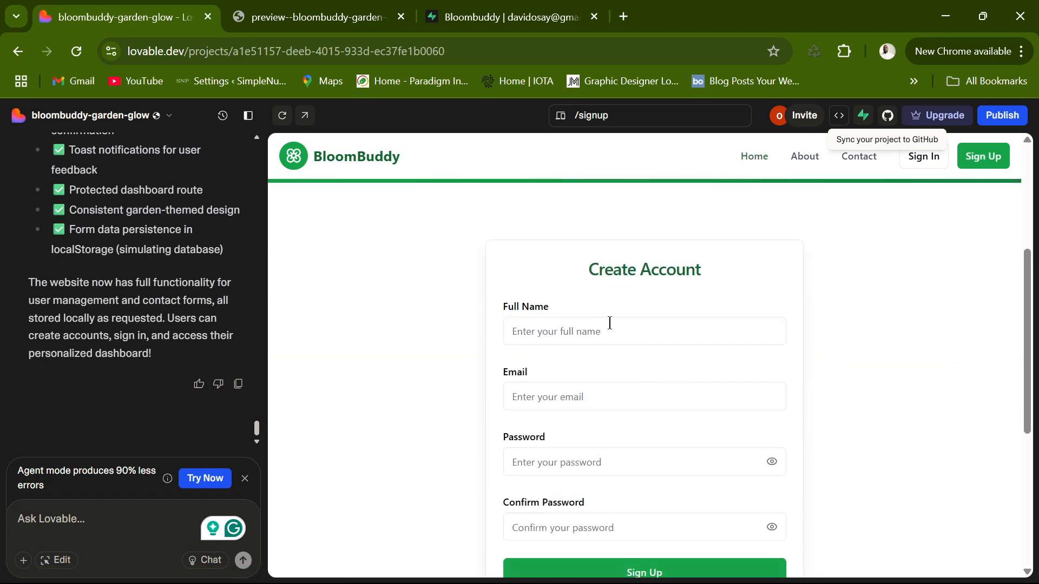
pyautogui.click(661, 331)
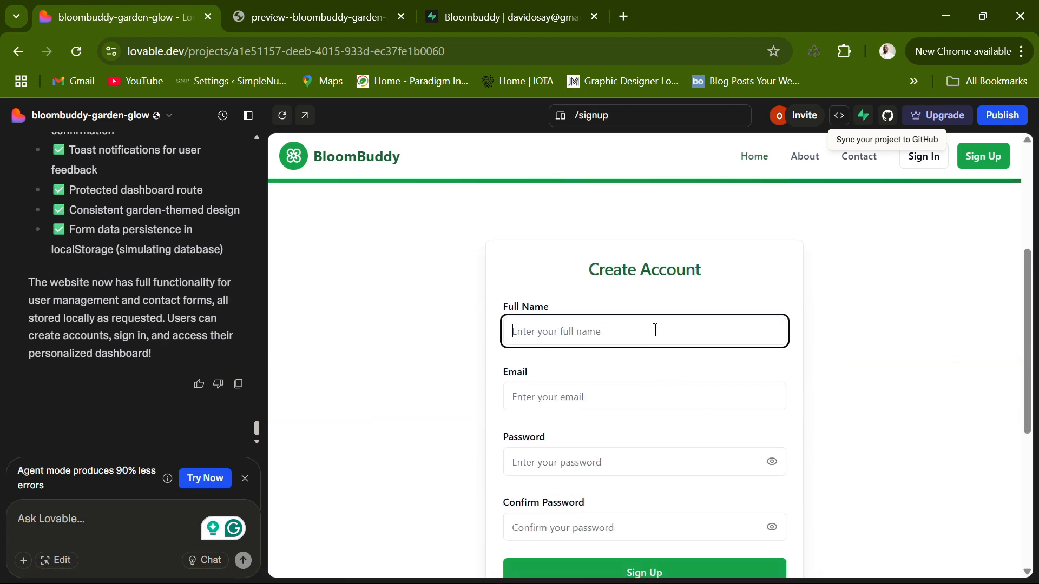
pyautogui.write('David')
pyautogui.click(593, 405)
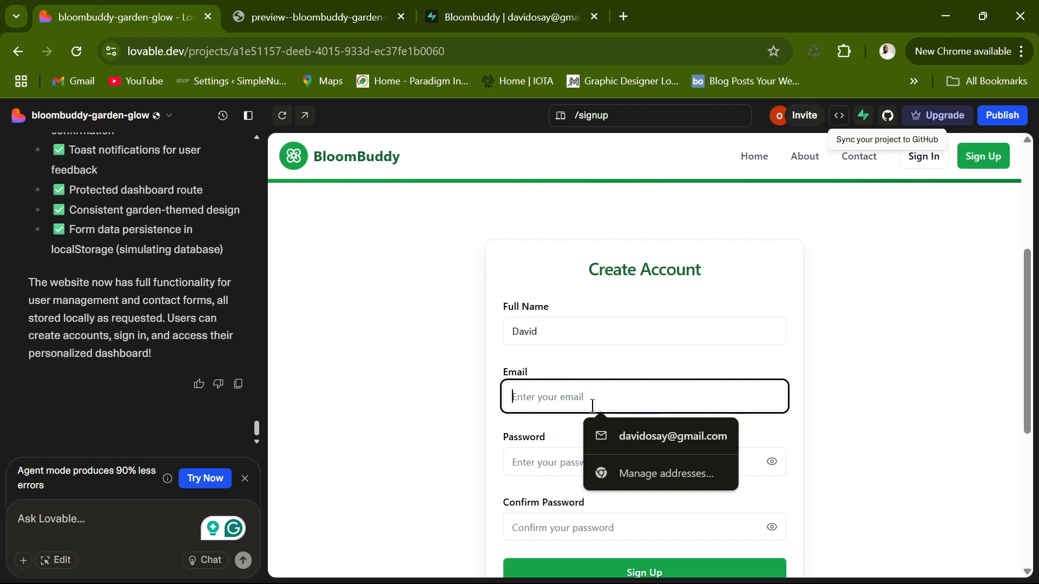
pyautogui.click(655, 437)
# Step: Enter and confirm the account password, submit the sign-up form, and decline to save the password in the browser
pyautogui.click(604, 464)
pyautogui.write('••')
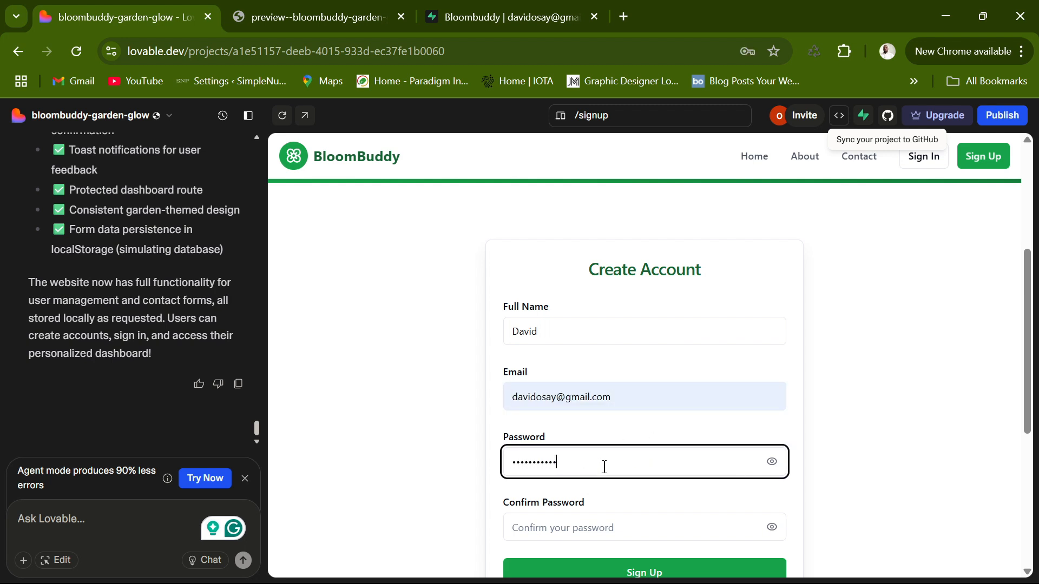
pyautogui.click(610, 529)
pyautogui.write('•••')
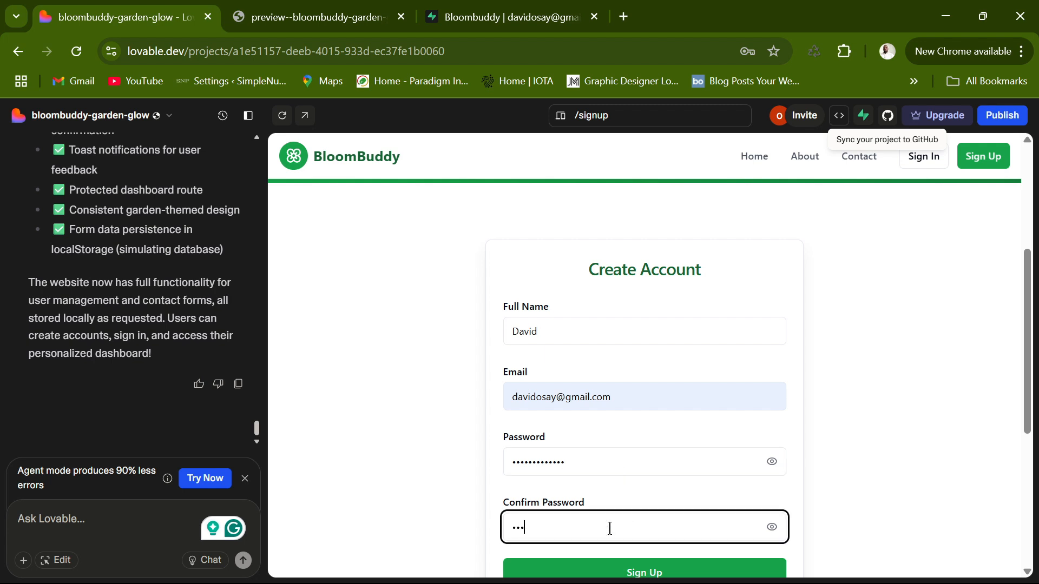
pyautogui.write('••')
pyautogui.scroll(-1, 610, 528)
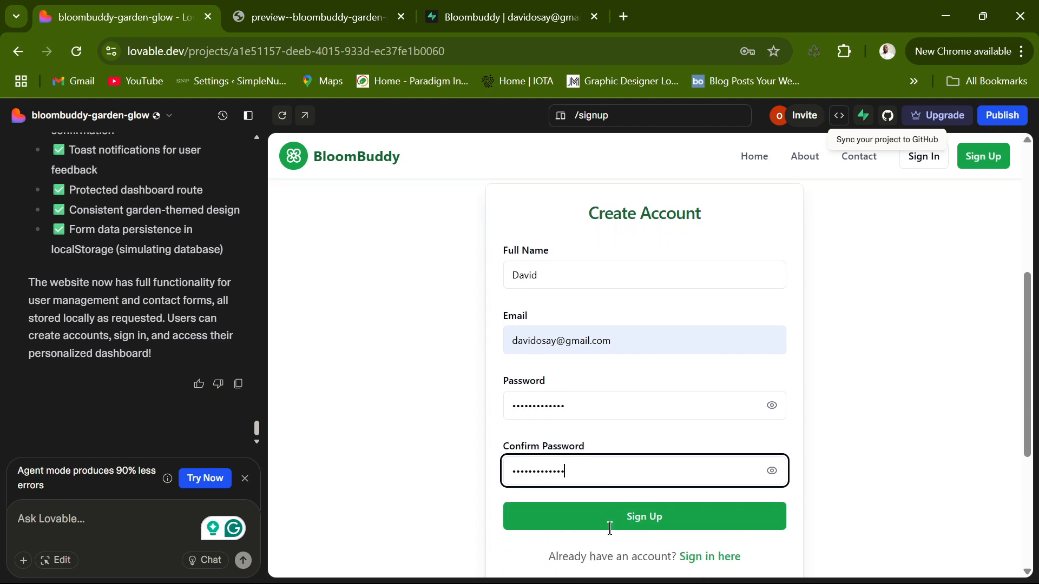
pyautogui.click(658, 518)
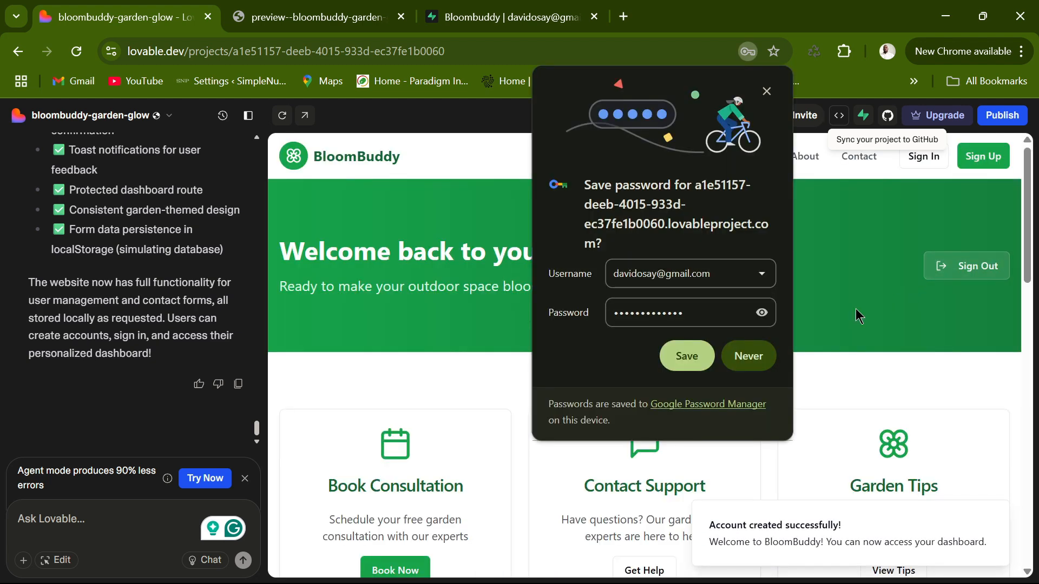
pyautogui.click(754, 355)
# Step: Check the account information and contact information sections on the new user's dashboard
pyautogui.scroll(-4, 812, 336)
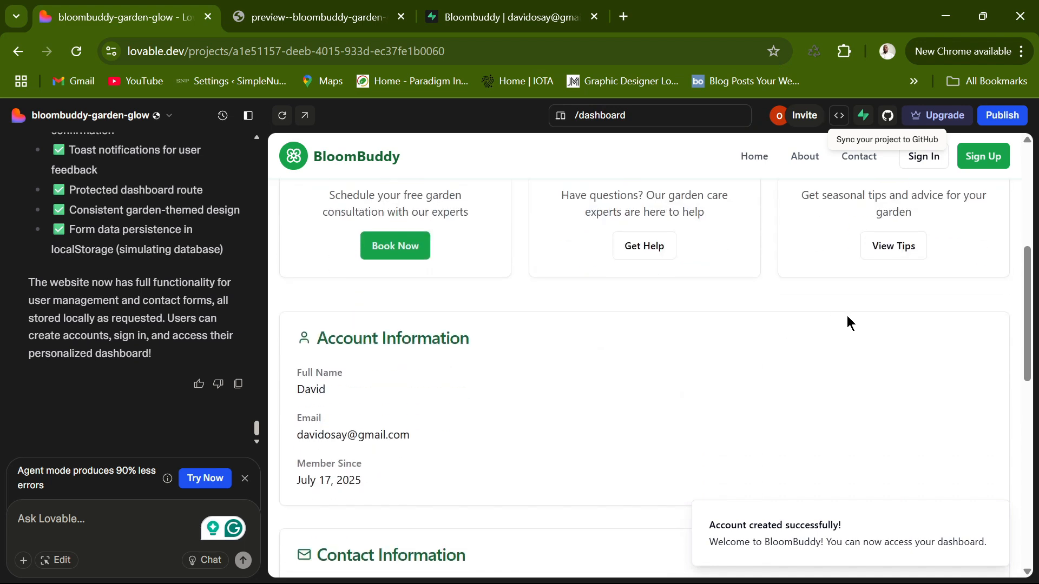
pyautogui.scroll(-3, 861, 337)
pyautogui.scroll(-6, 853, 333)
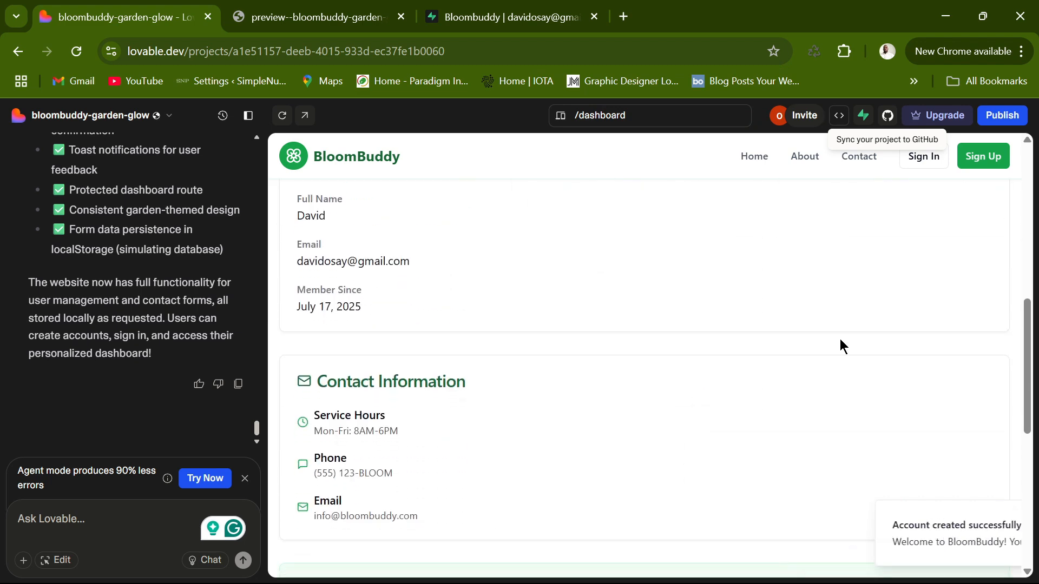
pyautogui.scroll(6, 840, 341)
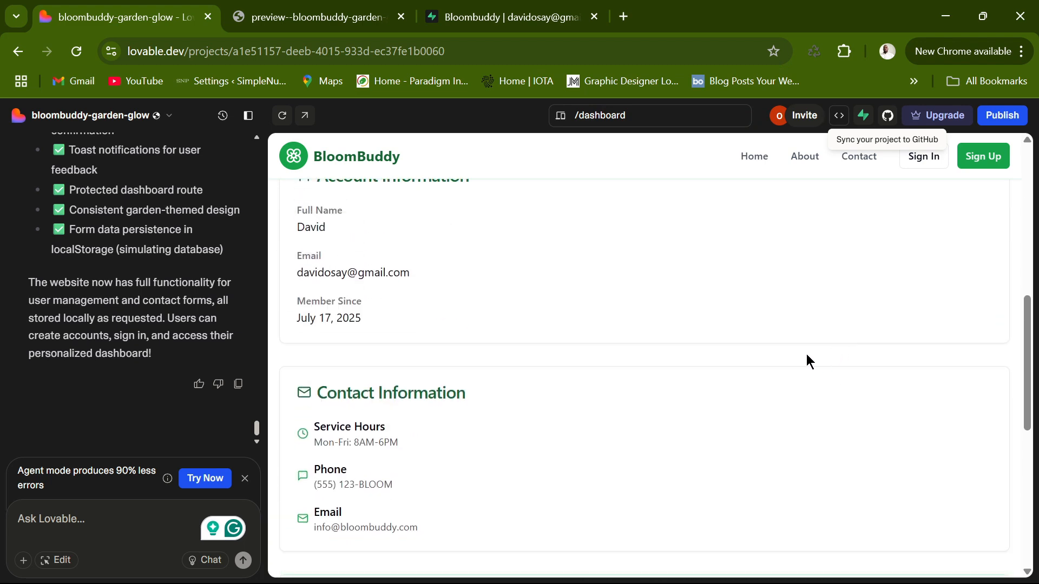
# Step: Open Gmail in a new browser tab and close the separate site preview tab
pyautogui.click(624, 16)
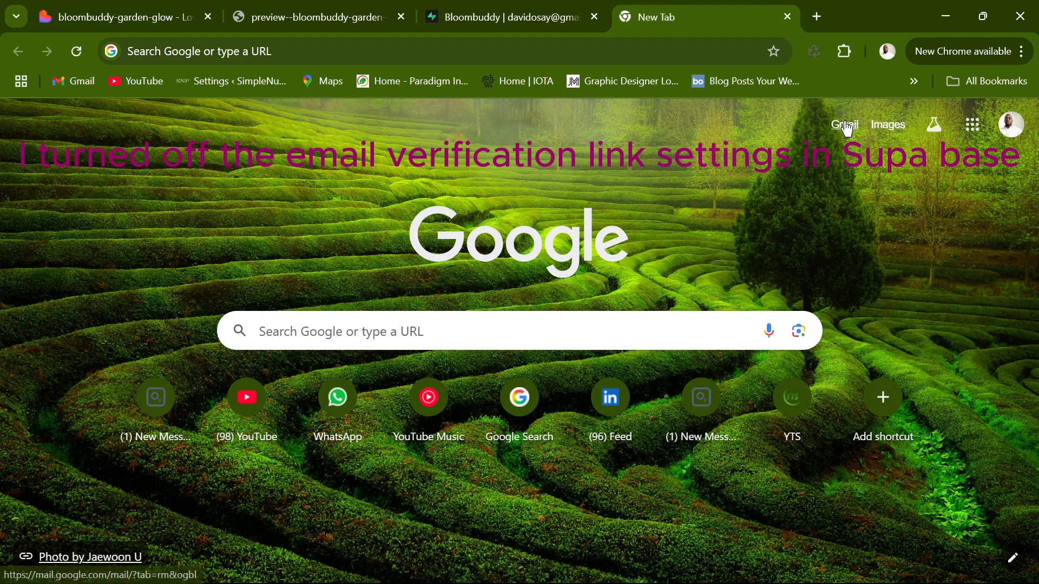
pyautogui.click(845, 125)
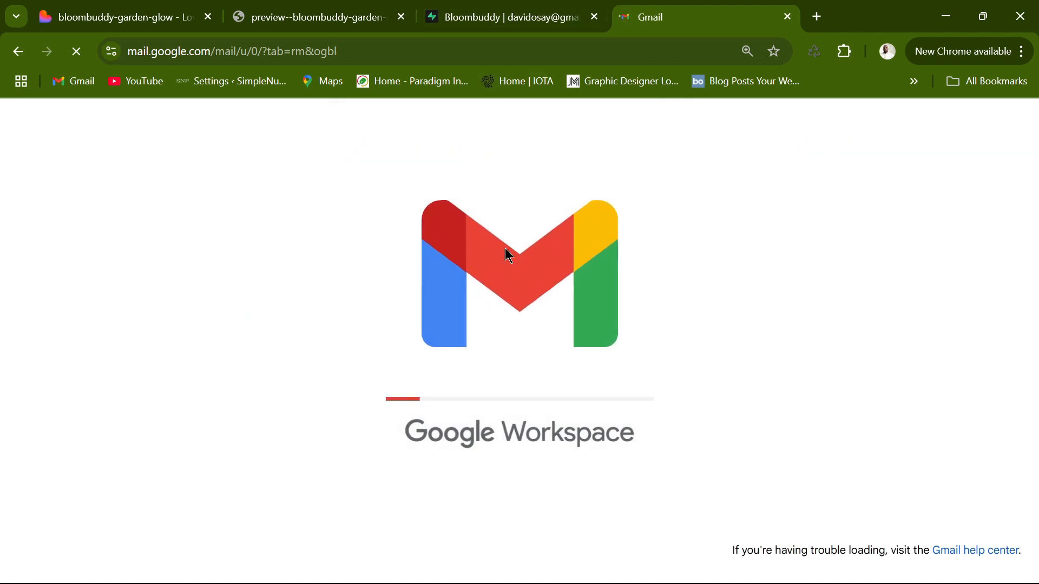
pyautogui.click(313, 17)
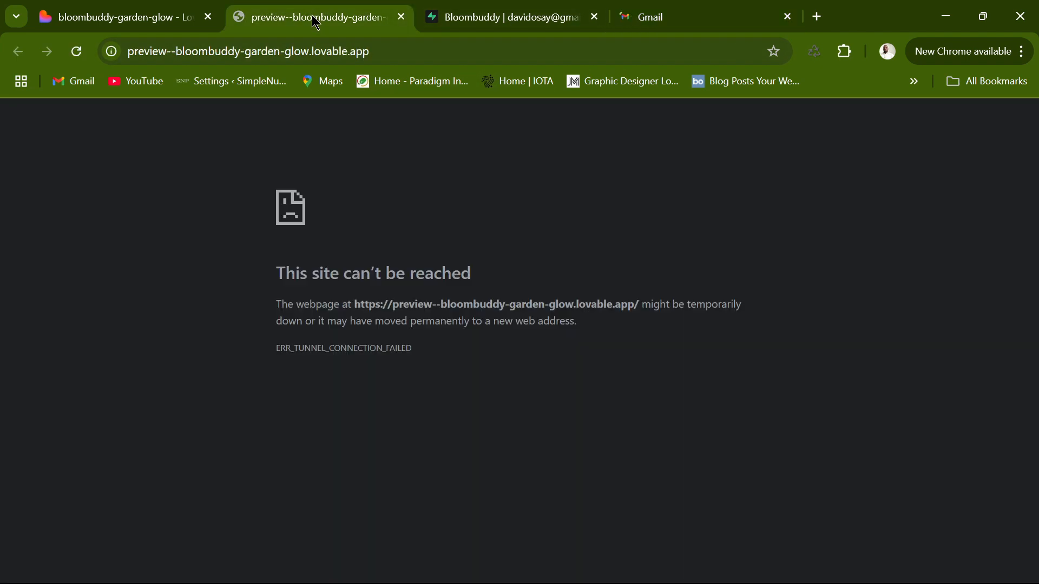
pyautogui.click(401, 17)
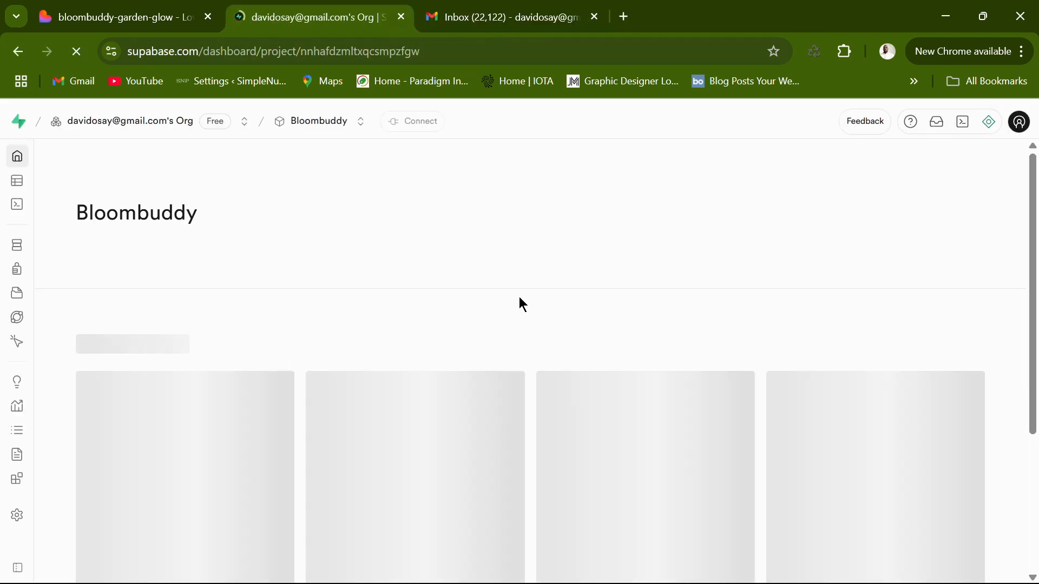
# Step: Examine the Bloombuddy project overview in Supabase, including the table count and API section, and open the project's Database schema view
pyautogui.scroll(-1, 619, 326)
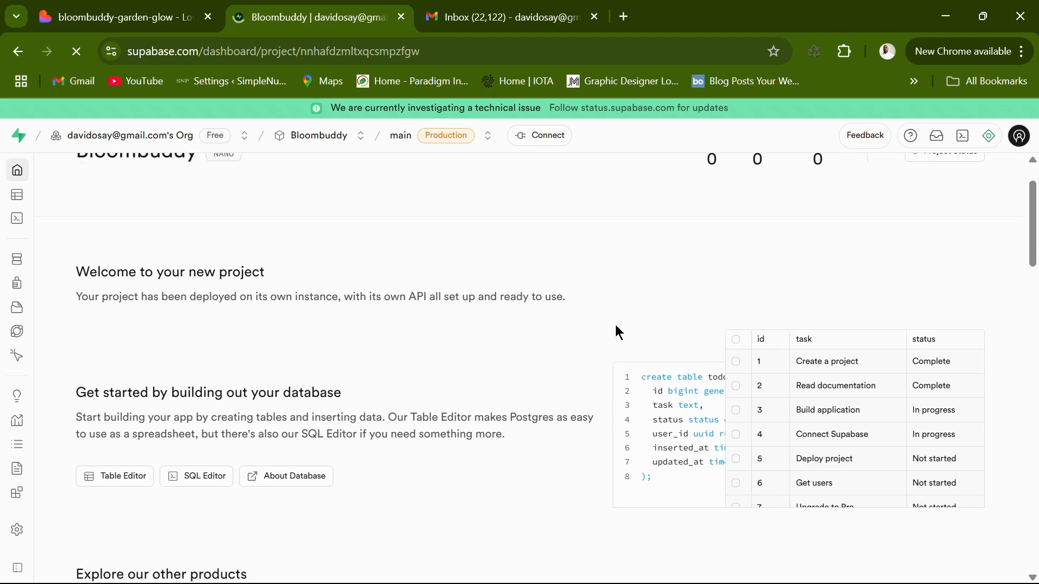
pyautogui.scroll(1, 603, 321)
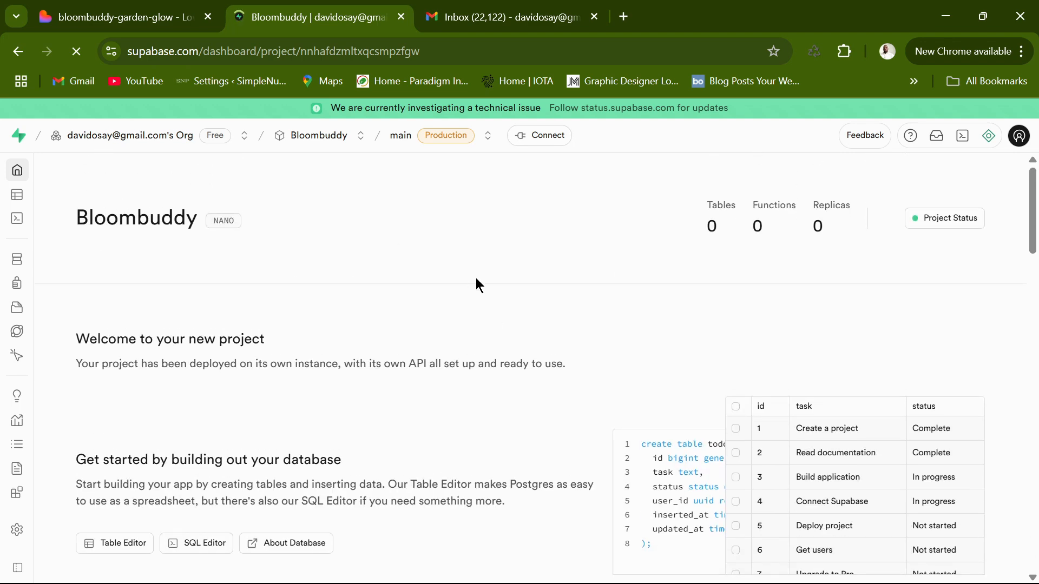
pyautogui.scroll(-1, 800, 290)
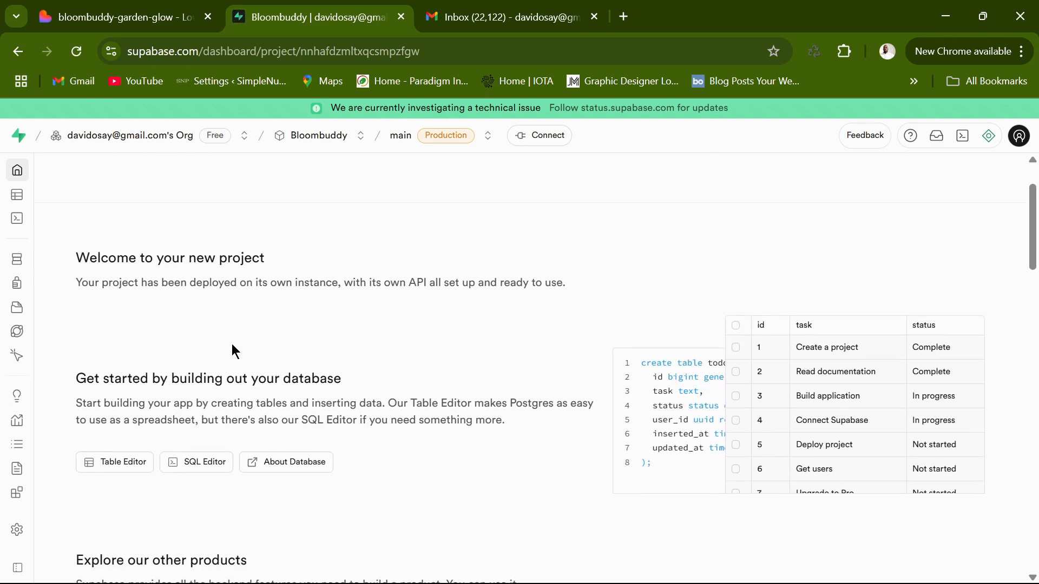
pyautogui.scroll(-8, 357, 308)
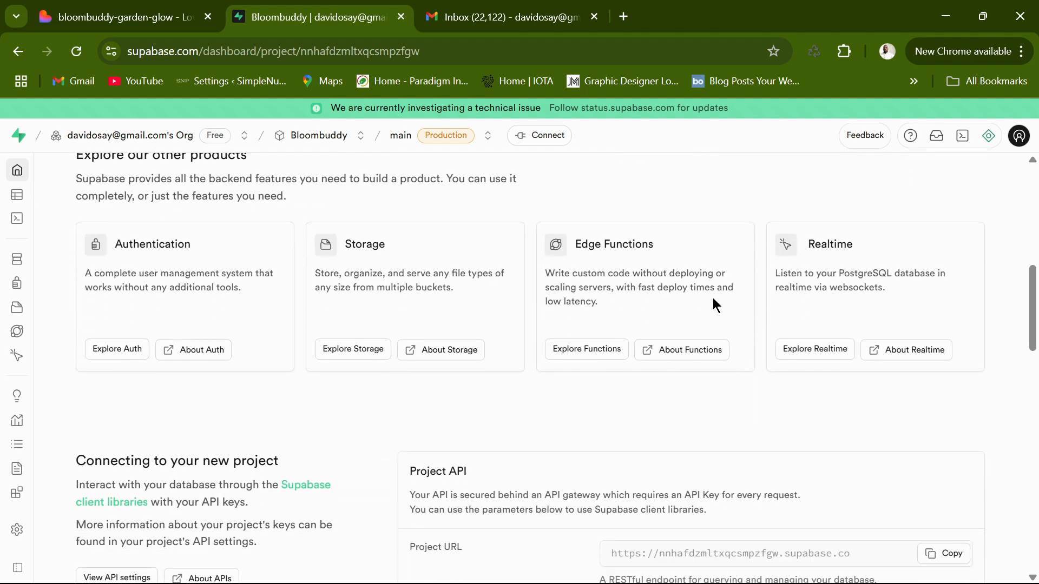
pyautogui.scroll(-3, 921, 358)
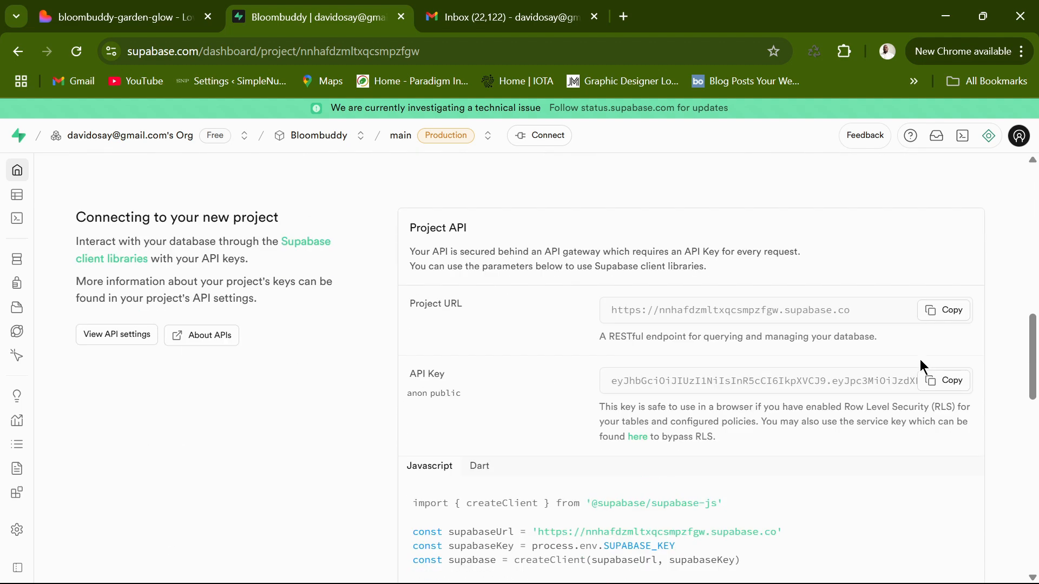
pyautogui.scroll(7, 920, 359)
pyautogui.scroll(6, 665, 325)
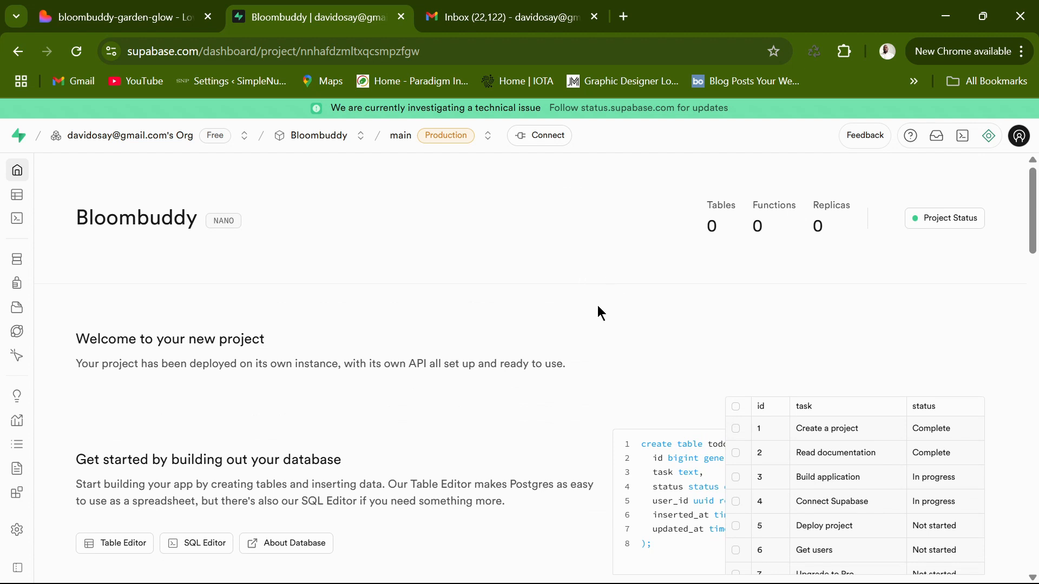
pyautogui.moveTo(18, 214)
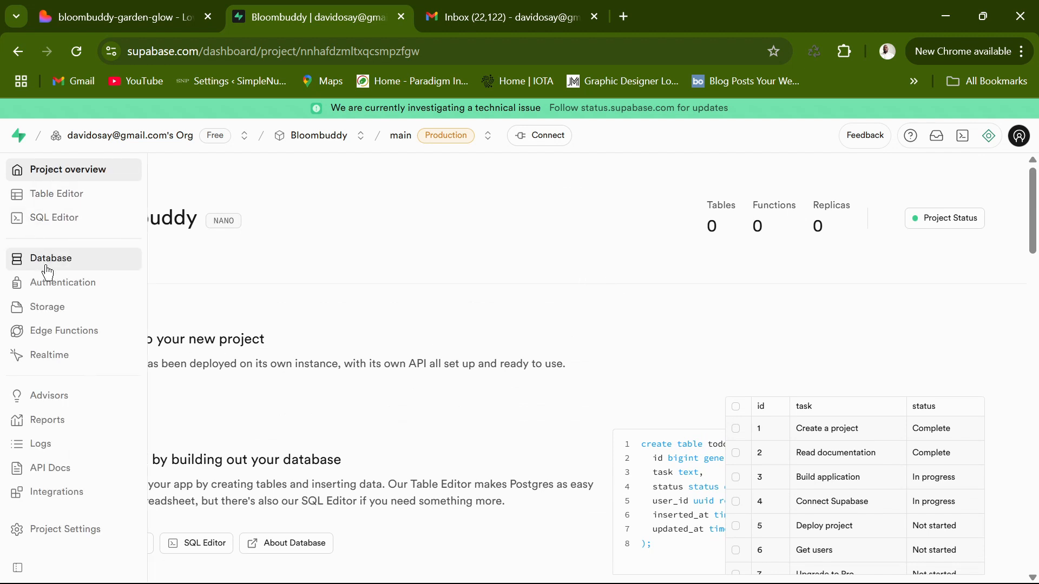
pyautogui.click(74, 267)
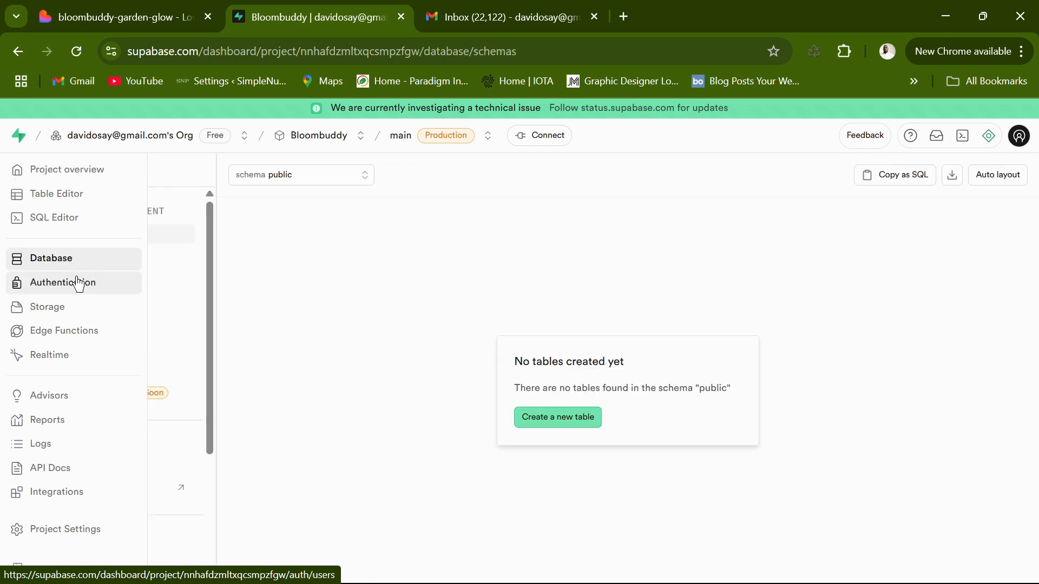
# Step: Check the project's Authentication users list, then look through the user signup options and auth providers in Sign In / Providers
pyautogui.click(76, 292)
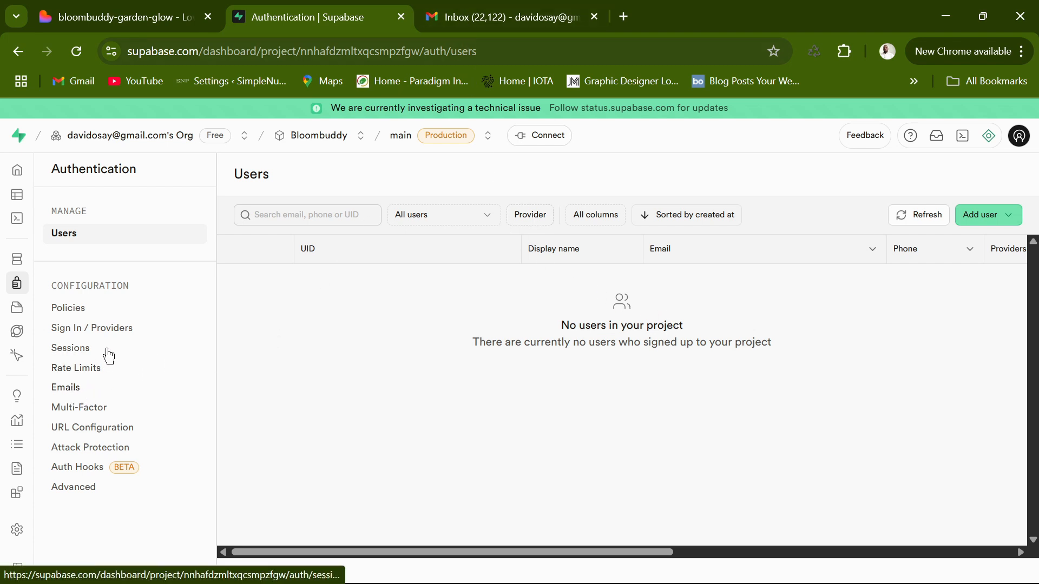
pyautogui.click(114, 330)
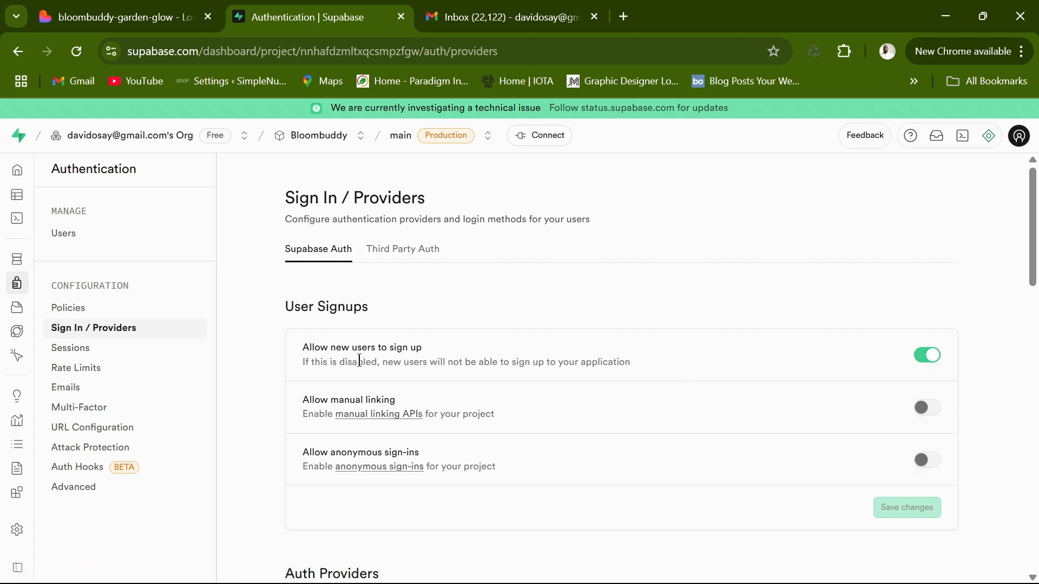
pyautogui.scroll(-3, 736, 394)
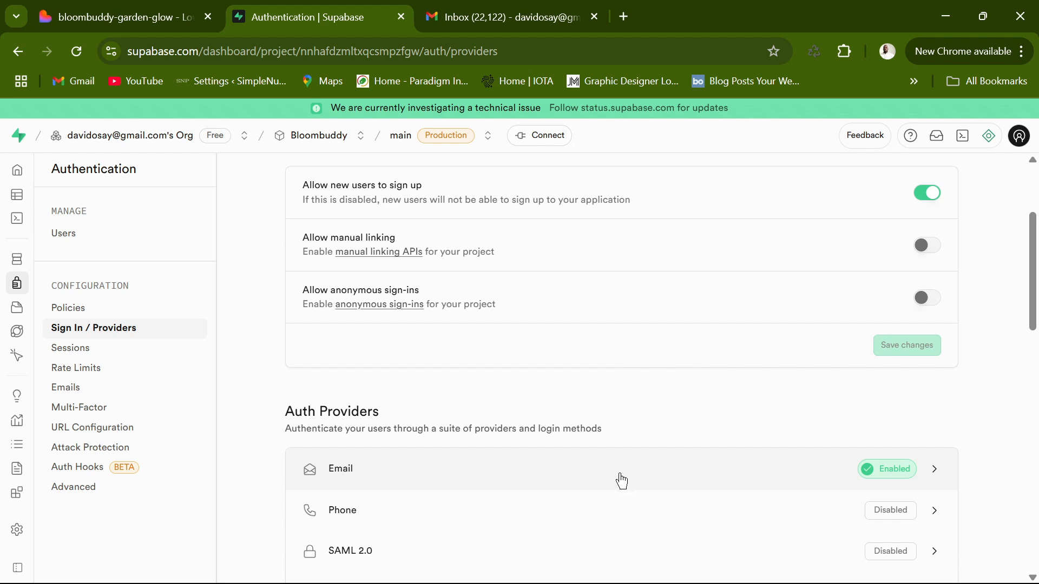
pyautogui.scroll(-2, 596, 485)
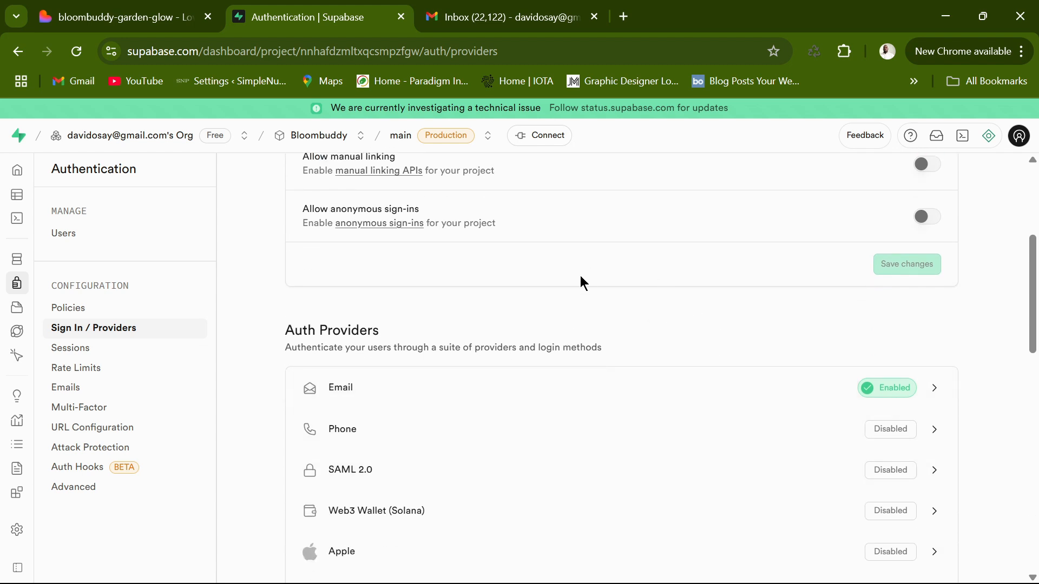
pyautogui.scroll(3, 557, 291)
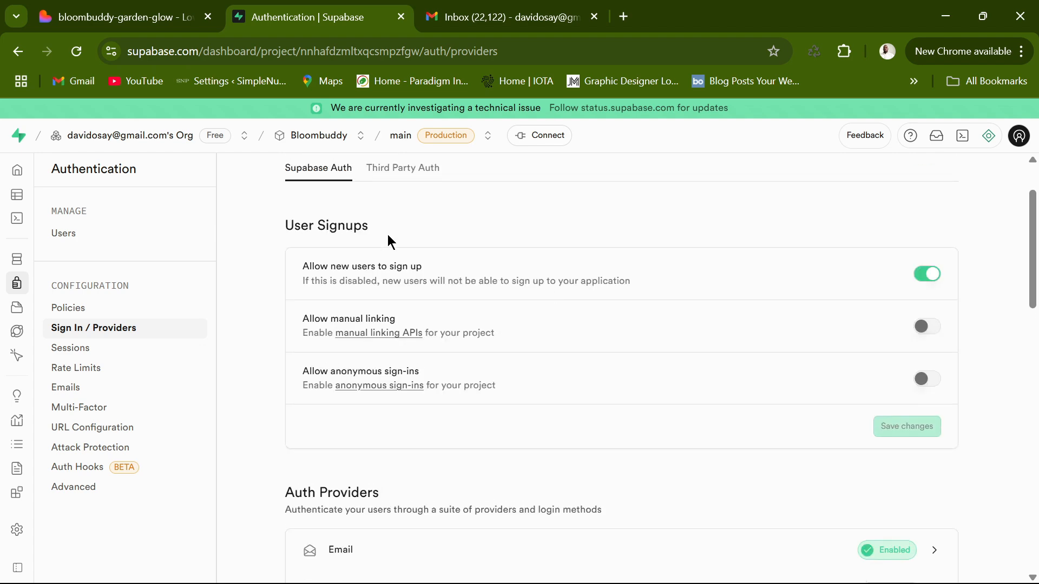
pyautogui.click(147, 17)
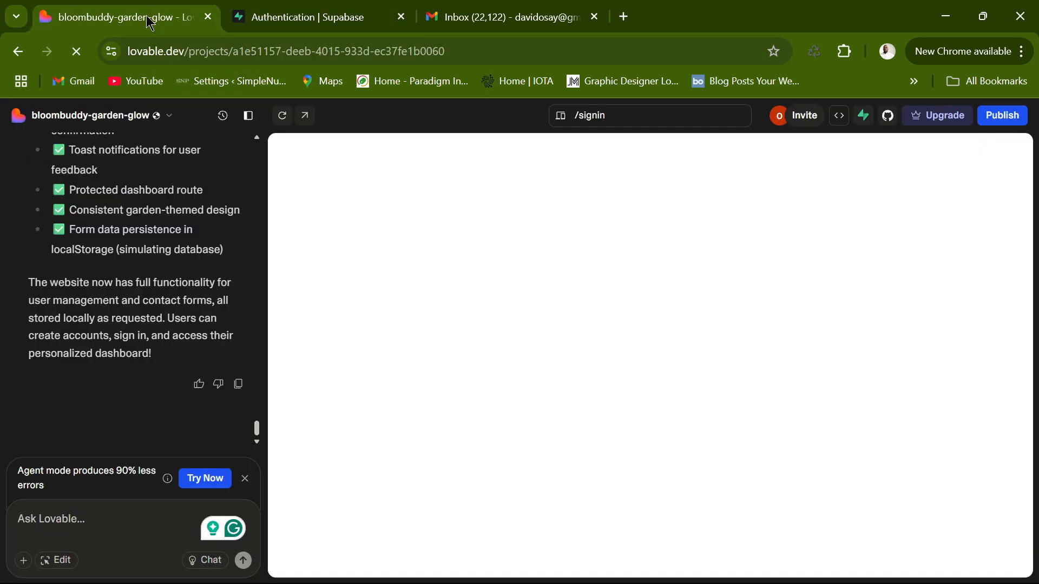
pyautogui.click(506, 17)
pyautogui.hotkey('ctrl', '1')
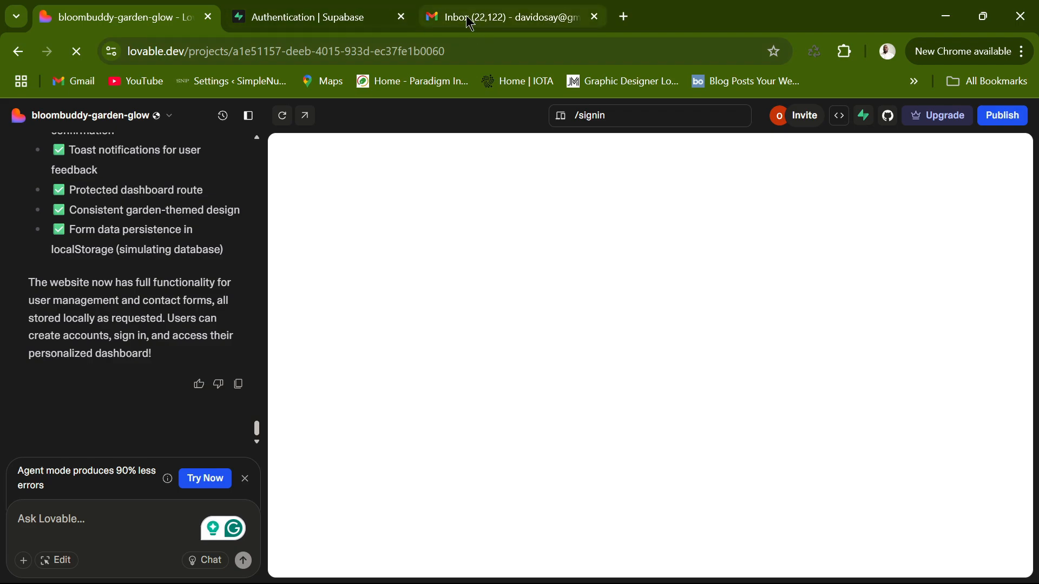
pyautogui.click(320, 19)
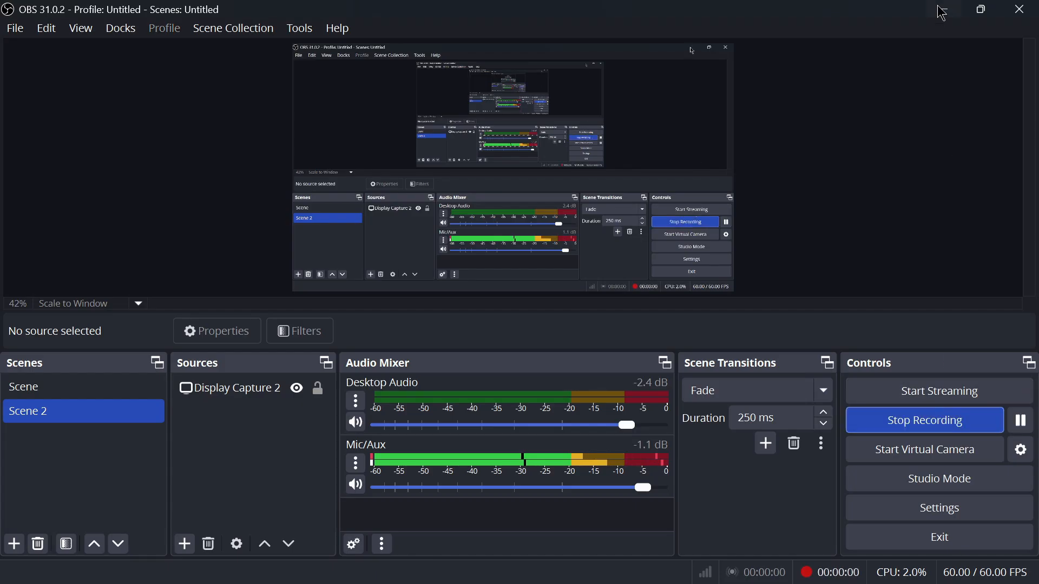
pyautogui.click(943, 11)
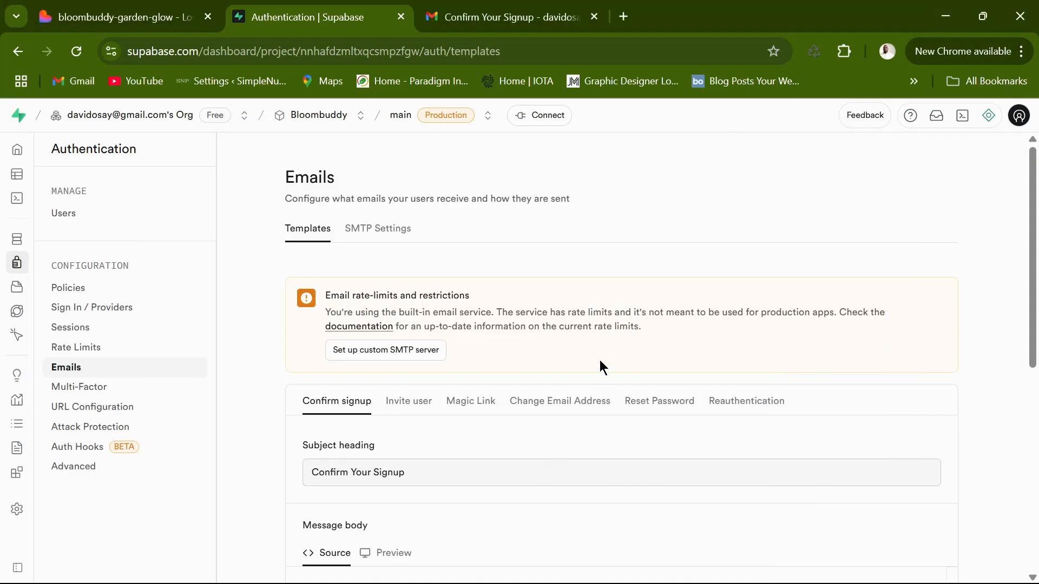
# Step: In Sign In / Providers, switch Allow new users to sign up off and back on without saving
pyautogui.click(124, 309)
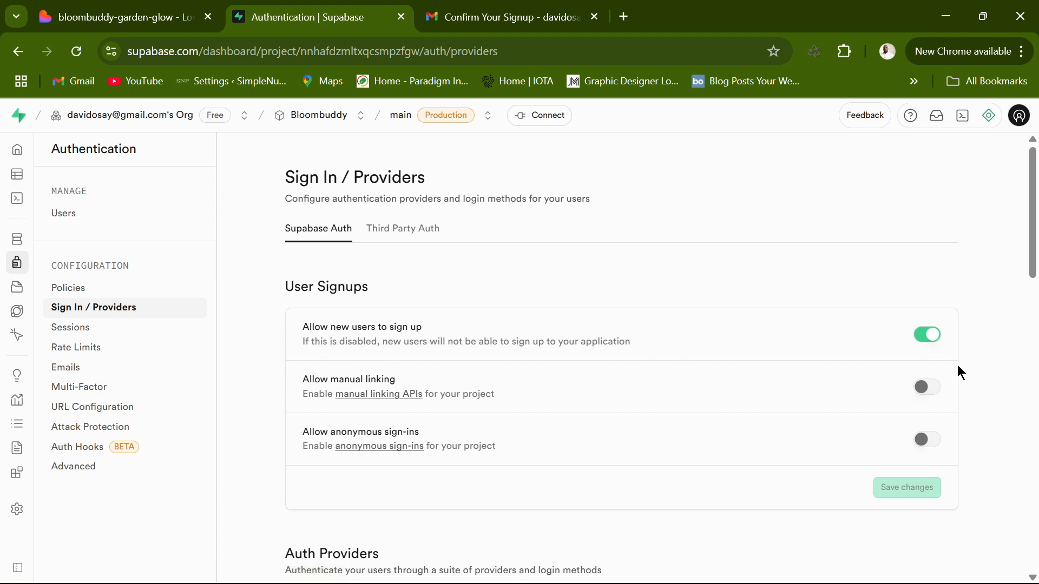
pyautogui.click(931, 338)
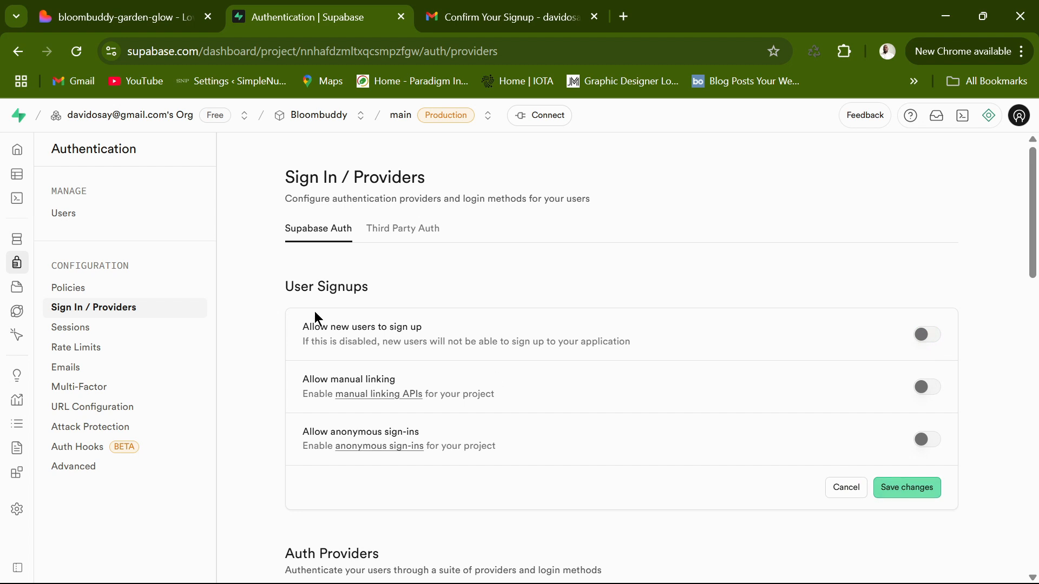
pyautogui.click(922, 339)
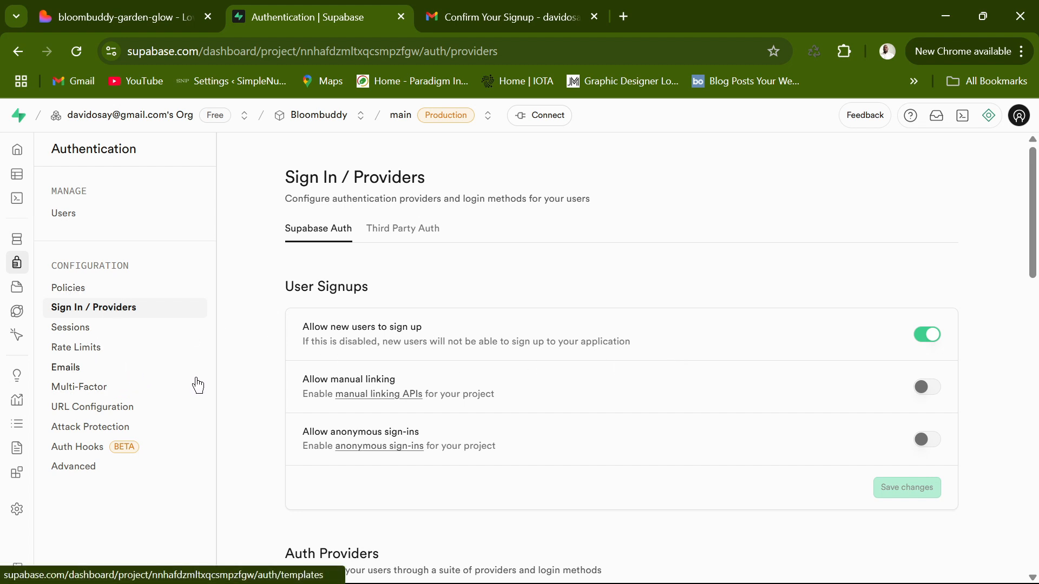
# Step: Examine the user signup options and the full list of auth providers, checking which ones are enabled
pyautogui.scroll(-2, 780, 374)
pyautogui.scroll(2, 745, 372)
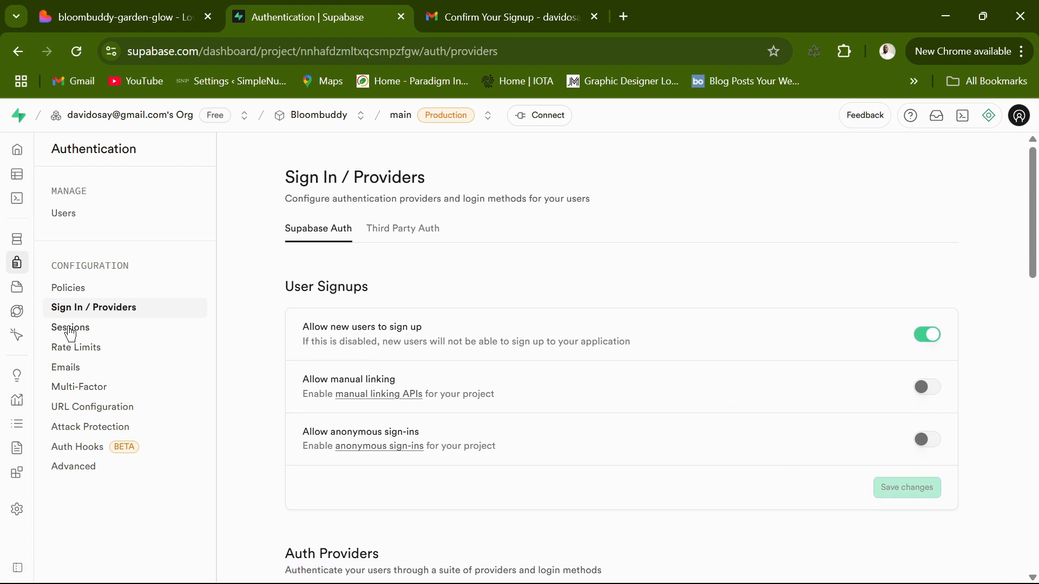
pyautogui.scroll(-6, 499, 352)
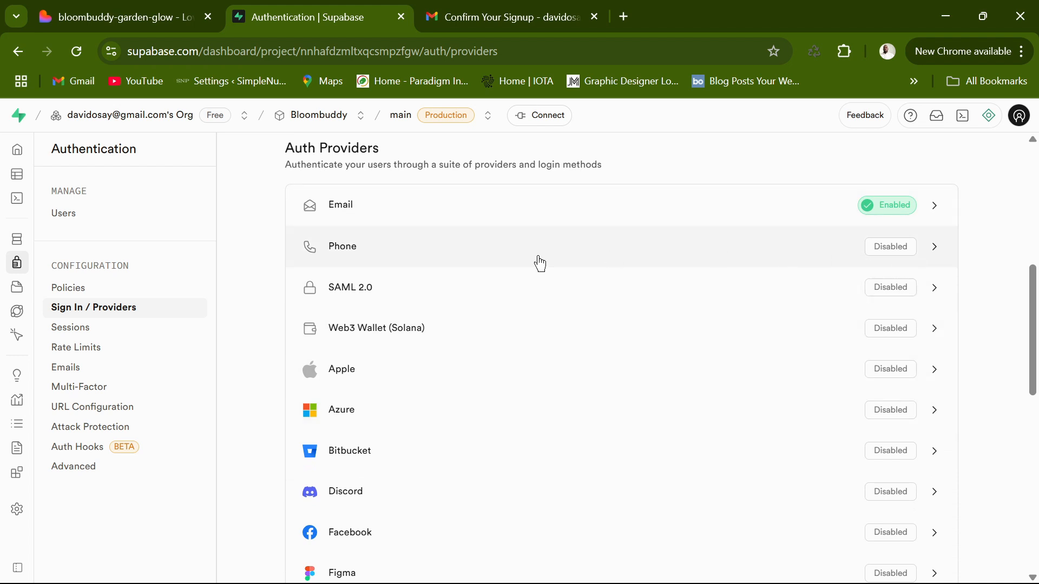
pyautogui.scroll(3, 487, 308)
pyautogui.scroll(-4, 504, 294)
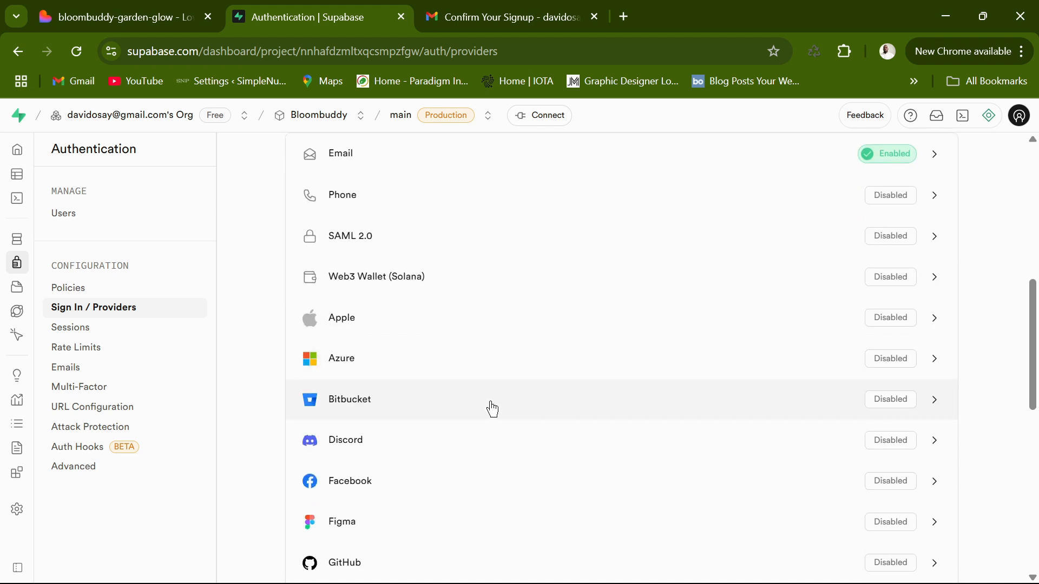
pyautogui.scroll(-4, 465, 352)
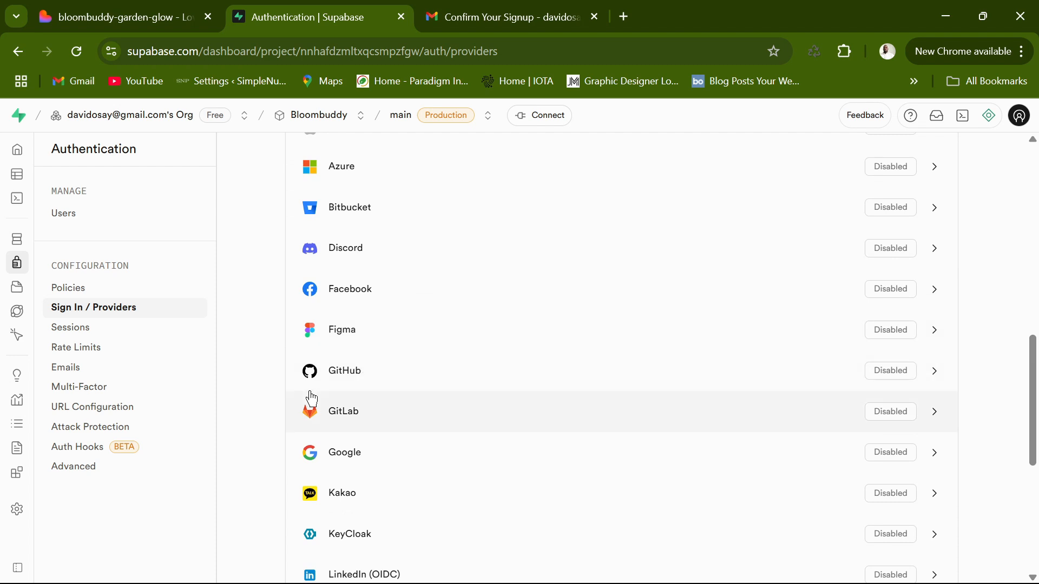
pyautogui.scroll(-4, 336, 389)
pyautogui.scroll(-1, 400, 238)
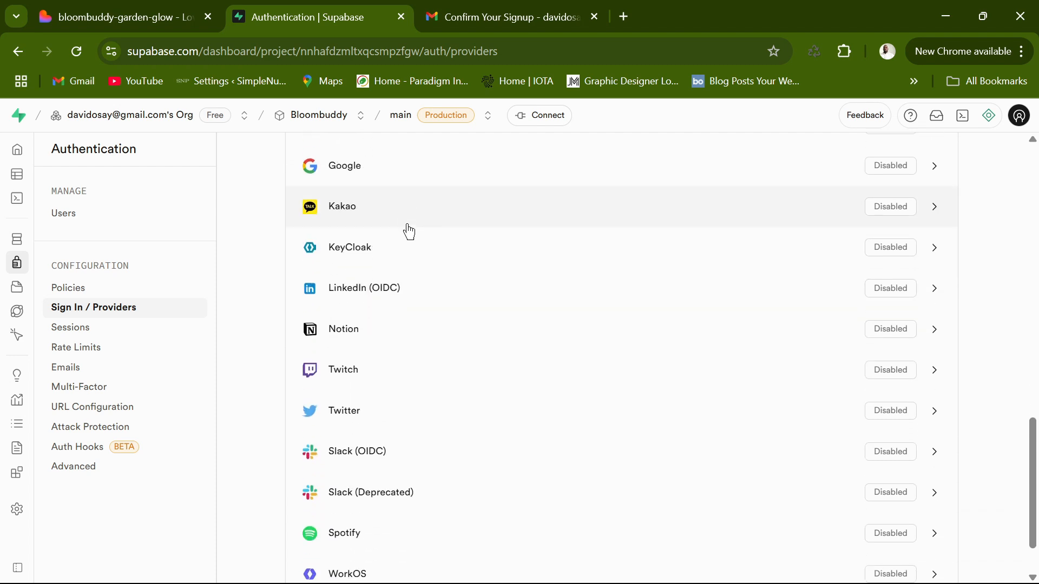
pyautogui.scroll(-1, 460, 378)
pyautogui.scroll(10, 466, 399)
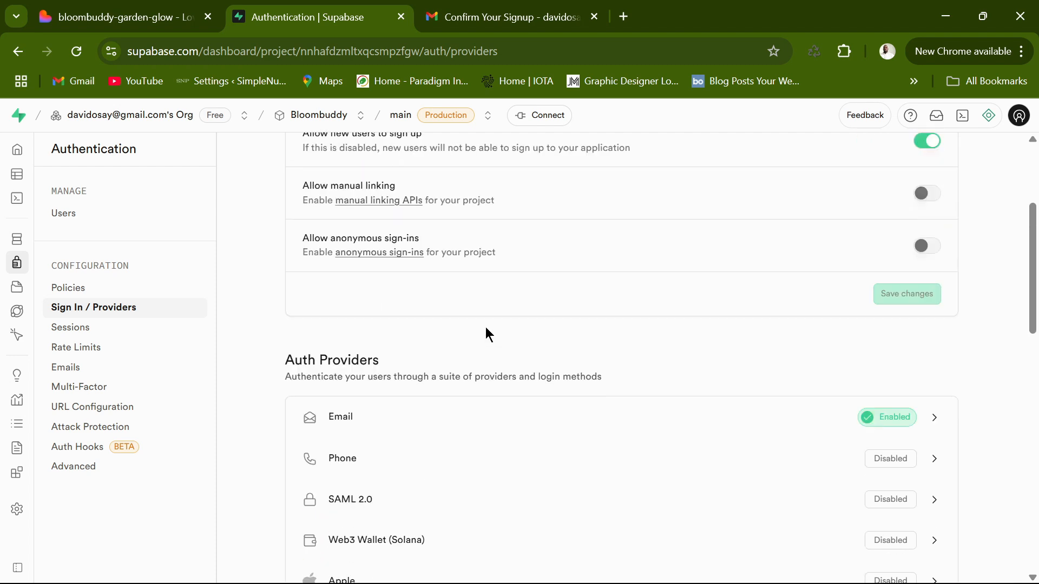
pyautogui.scroll(-1, 510, 291)
pyautogui.scroll(2, 503, 296)
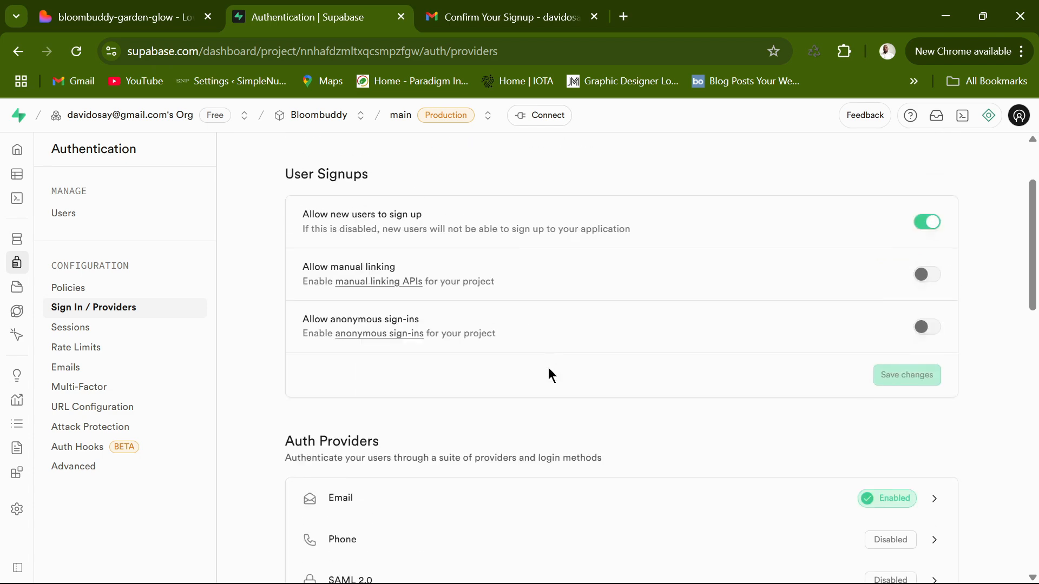
pyautogui.scroll(-1, 552, 373)
pyautogui.scroll(2, 557, 373)
pyautogui.scroll(-1, 560, 412)
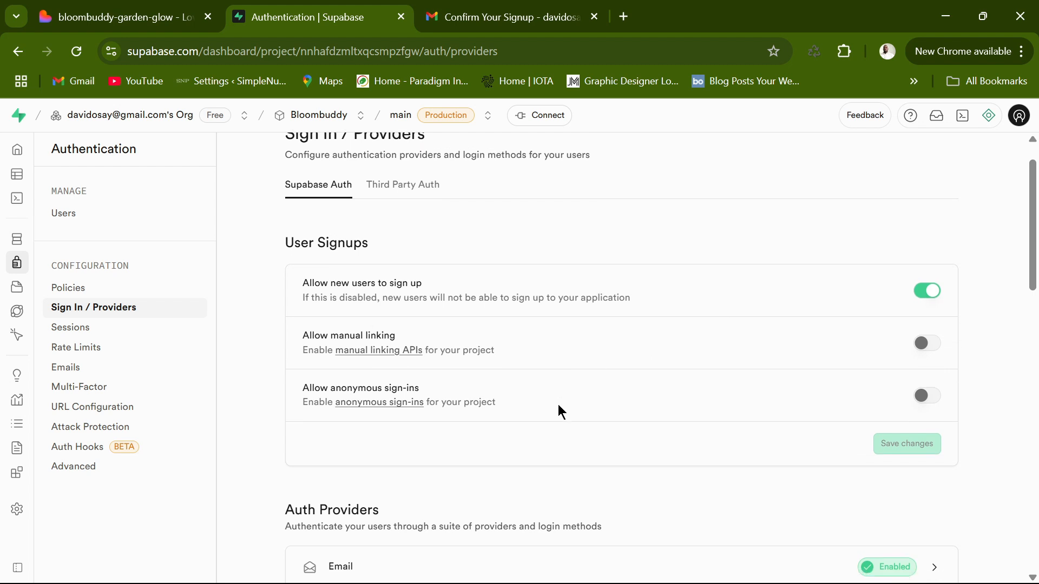
pyautogui.scroll(-4, 560, 412)
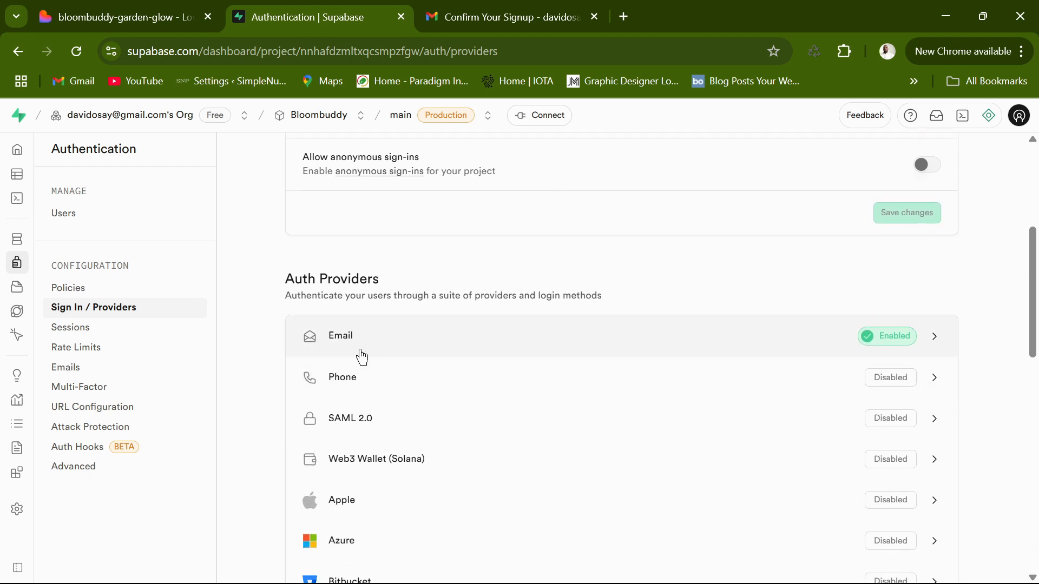
# Step: Turn off Confirm email in the Email provider settings without saving, and check the signup confirmation message in Gmail
pyautogui.click(697, 347)
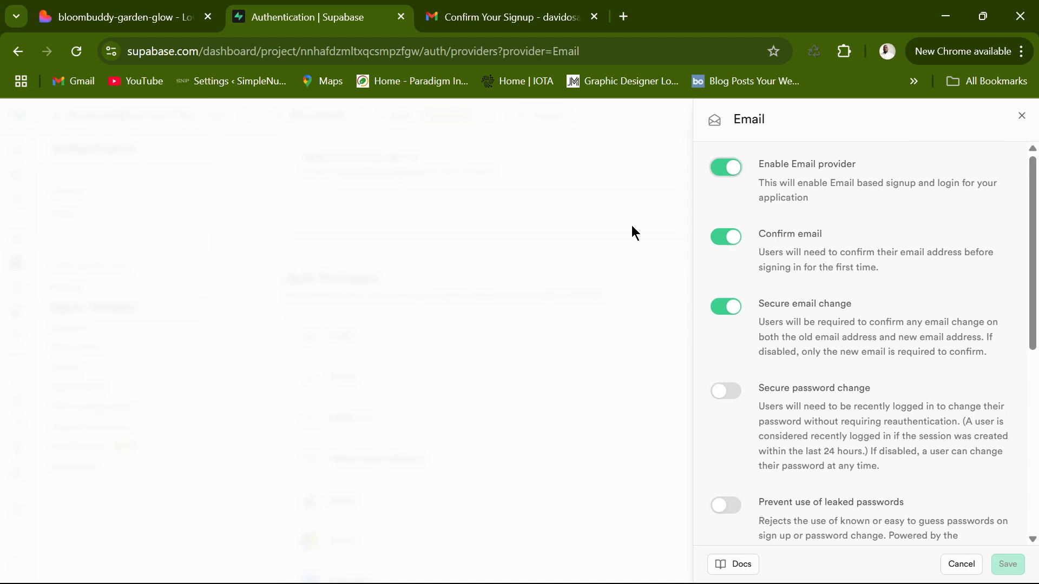
pyautogui.click(726, 236)
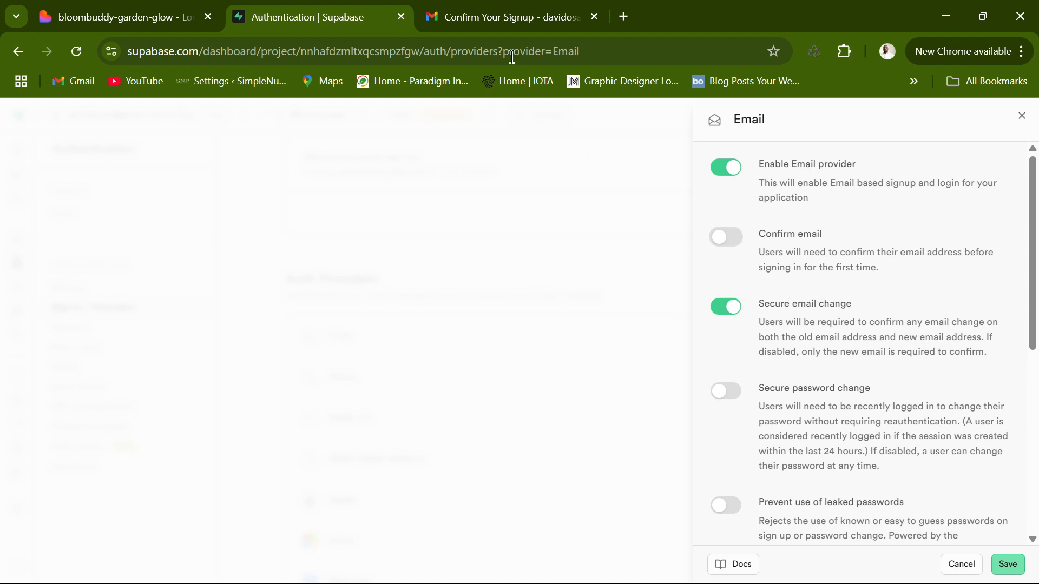
pyautogui.click(503, 25)
pyautogui.scroll(-2, 598, 319)
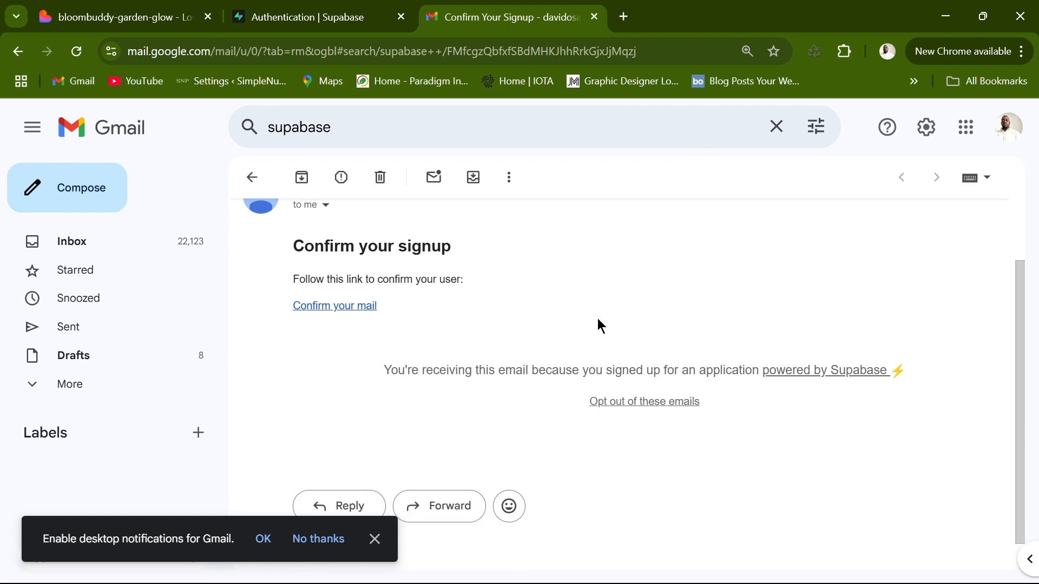
pyautogui.scroll(2, 598, 319)
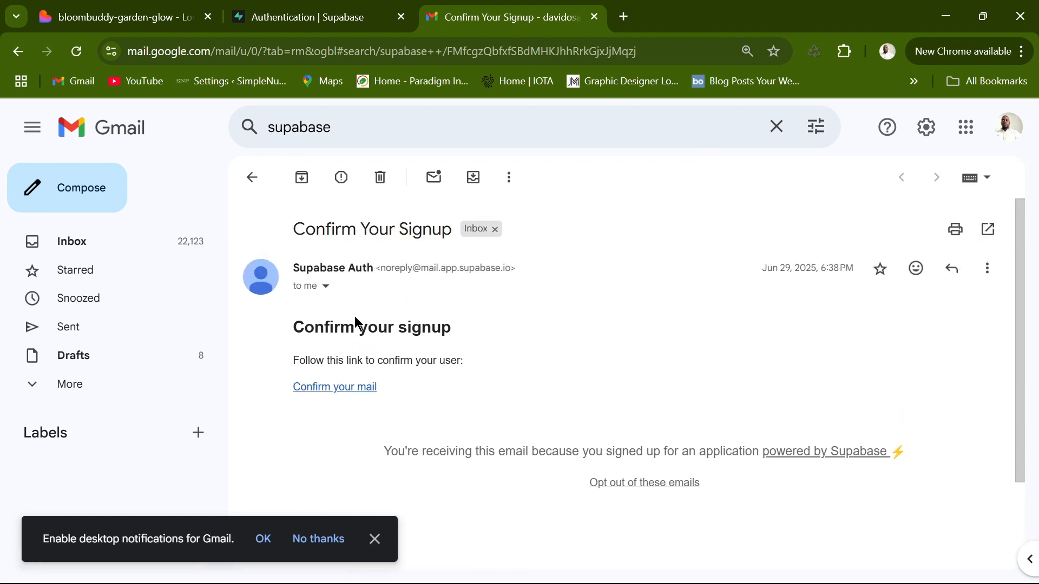
# Step: Return to Supabase, turn Confirm email back on, and close the Email provider settings
pyautogui.click(341, 25)
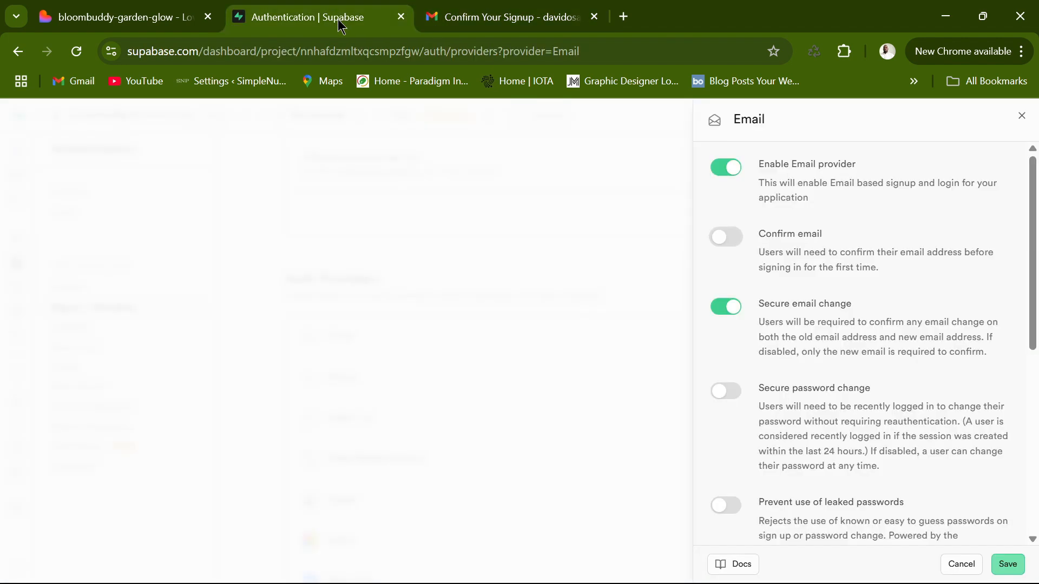
pyautogui.click(726, 237)
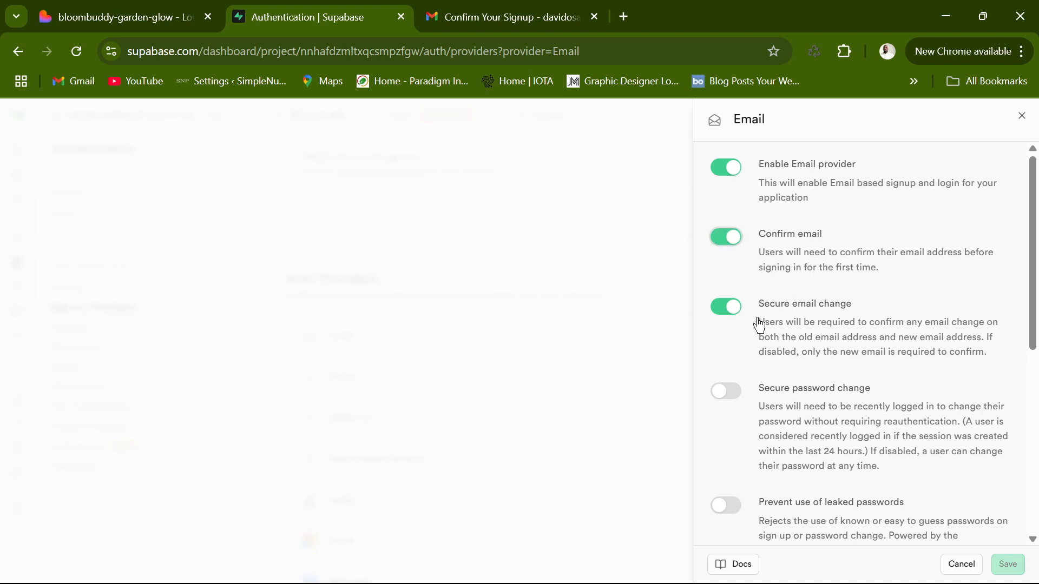
pyautogui.click(1021, 122)
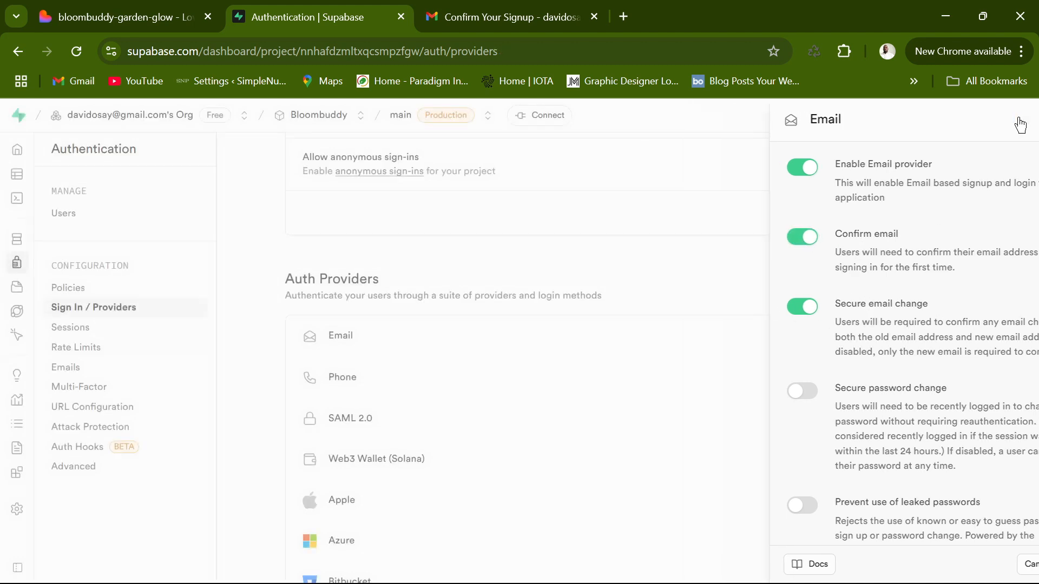
# Step: Check the custom SMTP settings under Emails, then review the Confirm signup template's subject heading and message body
pyautogui.scroll(2, 551, 297)
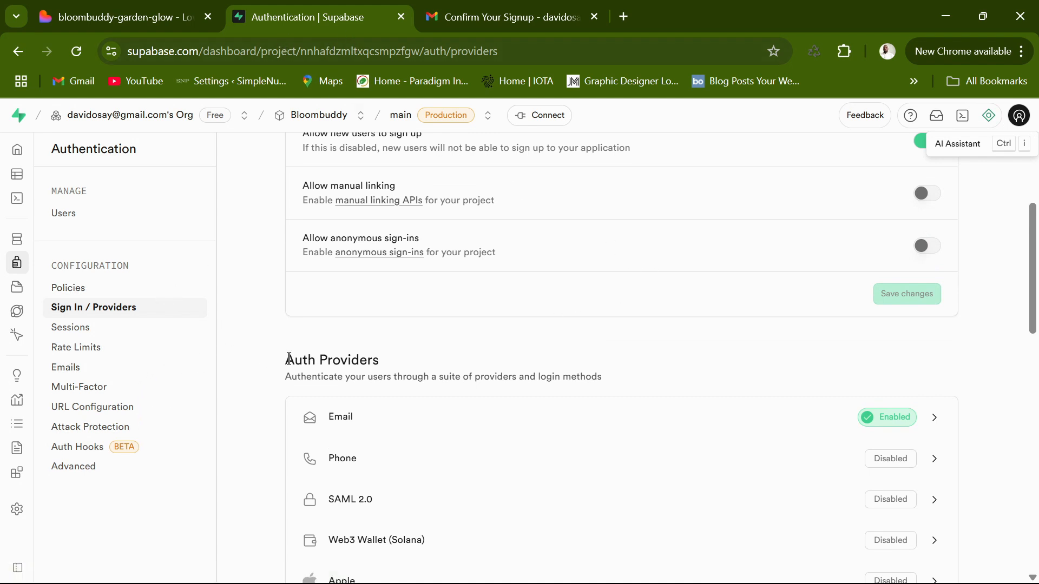
pyautogui.click(114, 371)
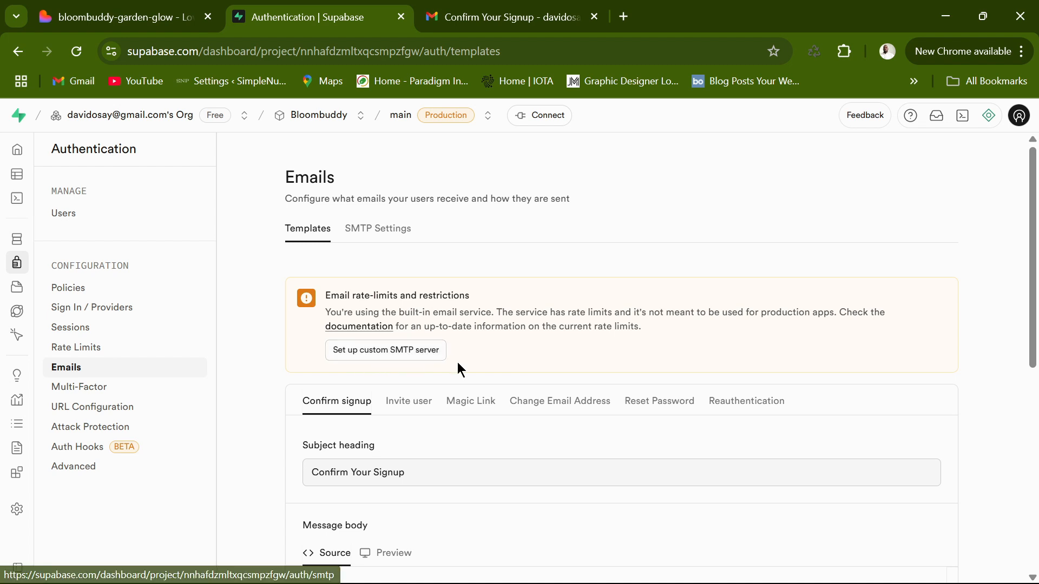
pyautogui.click(386, 351)
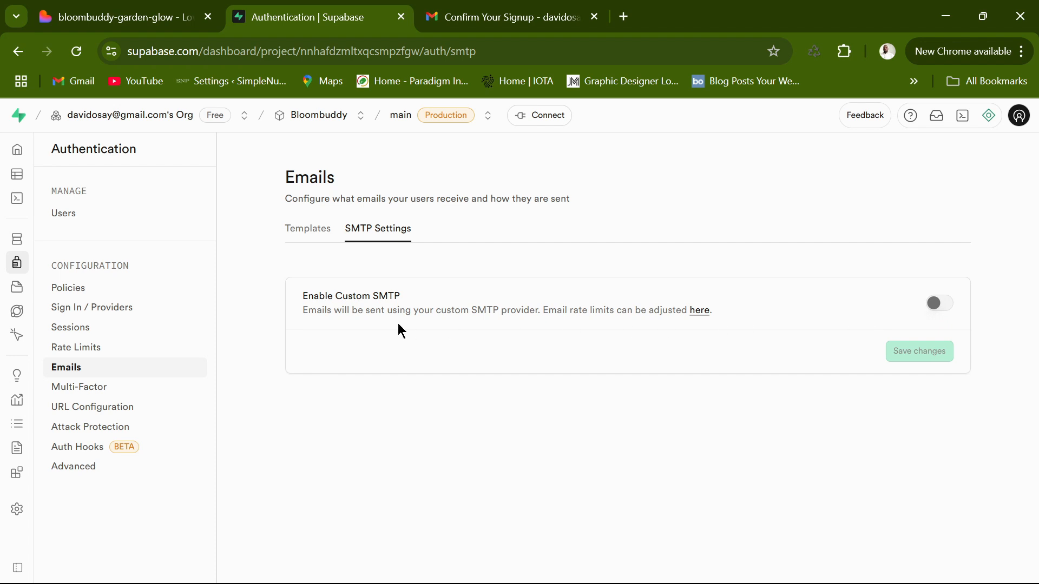
pyautogui.click(303, 232)
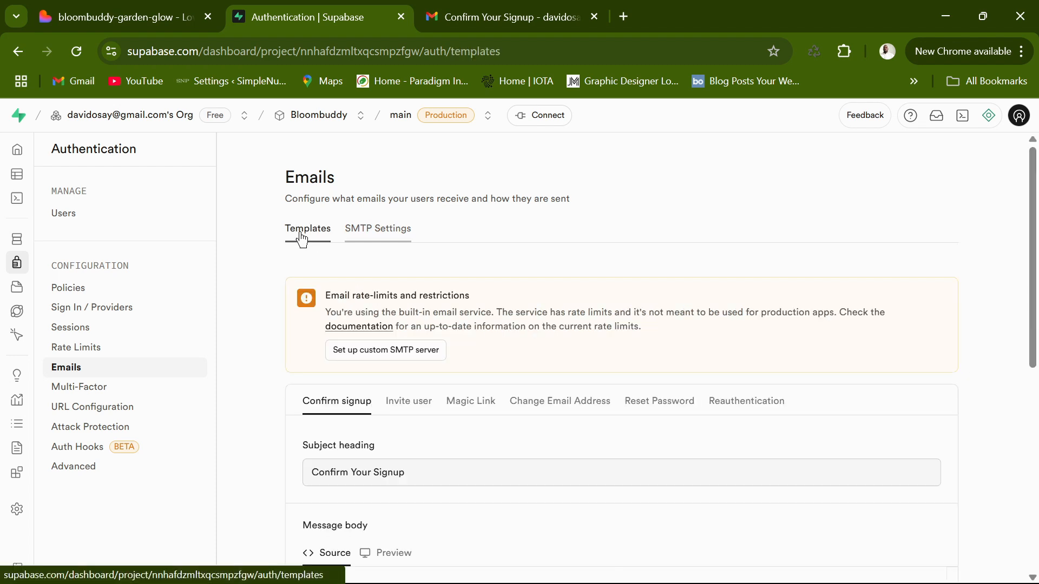
pyautogui.scroll(-3, 572, 341)
pyautogui.scroll(-1, 572, 341)
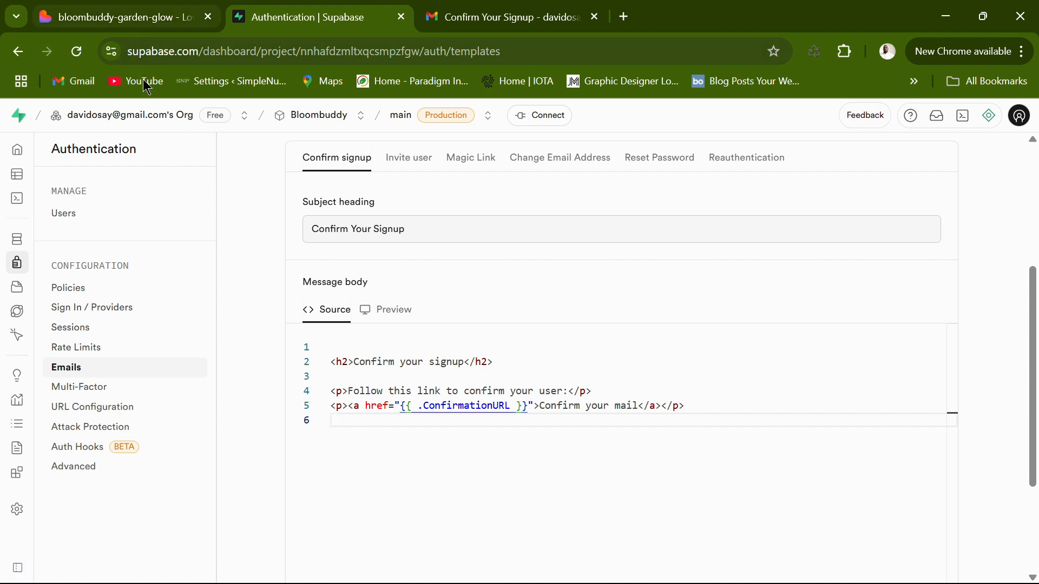
# Step: Open the free consultation signup form from the BloomBuddy home page in Lovable and go from there to the Sign In page
pyautogui.moveTo(33, 315)
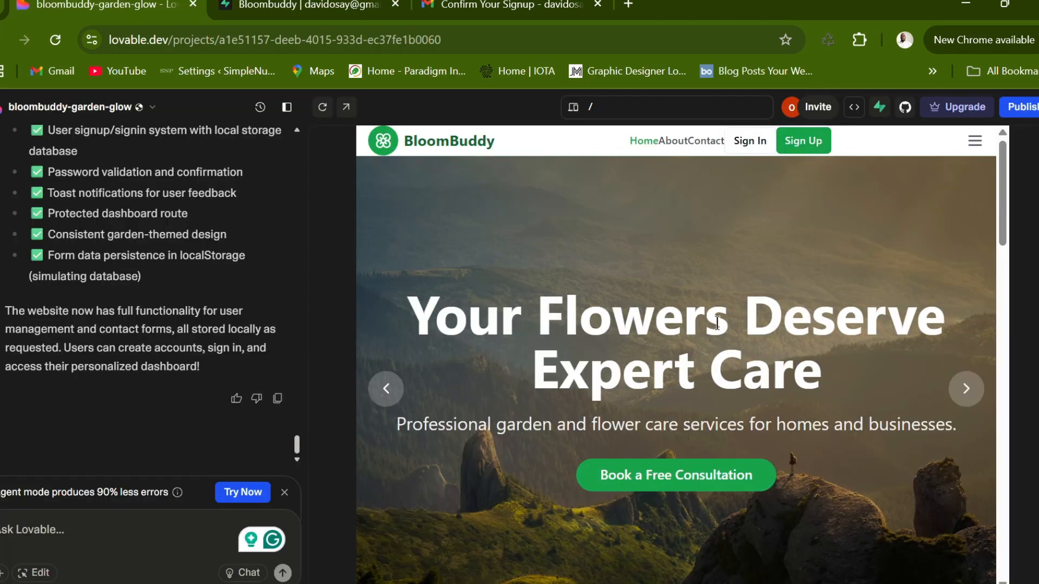
pyautogui.scroll(-5, 731, 373)
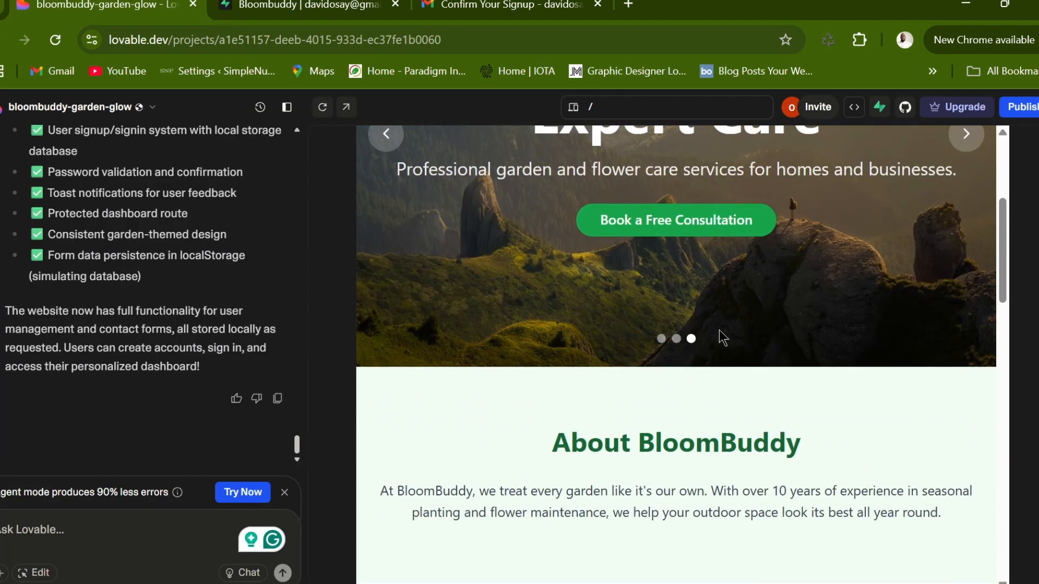
pyautogui.click(704, 225)
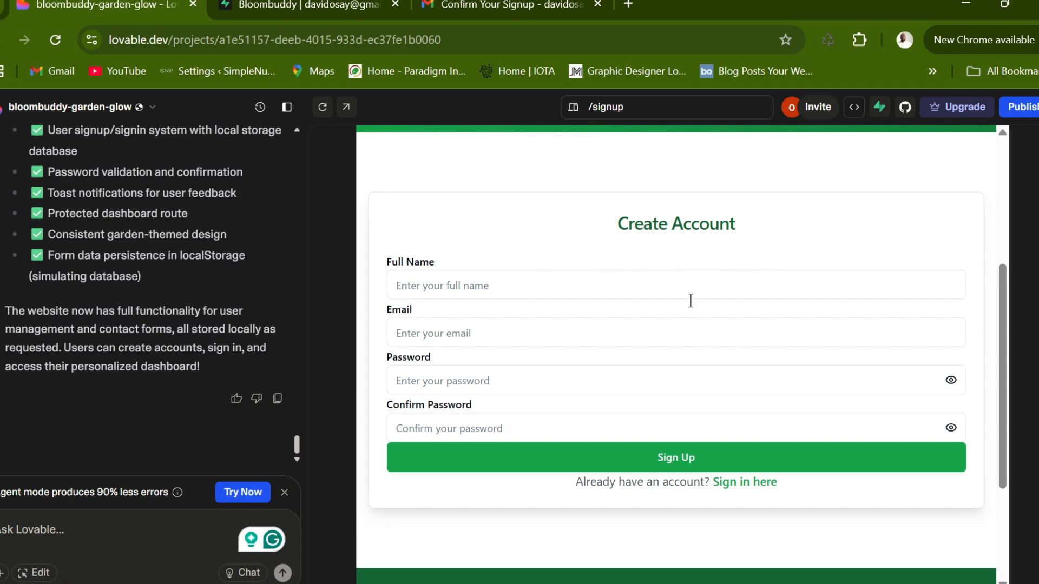
pyautogui.scroll(-3, 742, 365)
pyautogui.scroll(2, 758, 349)
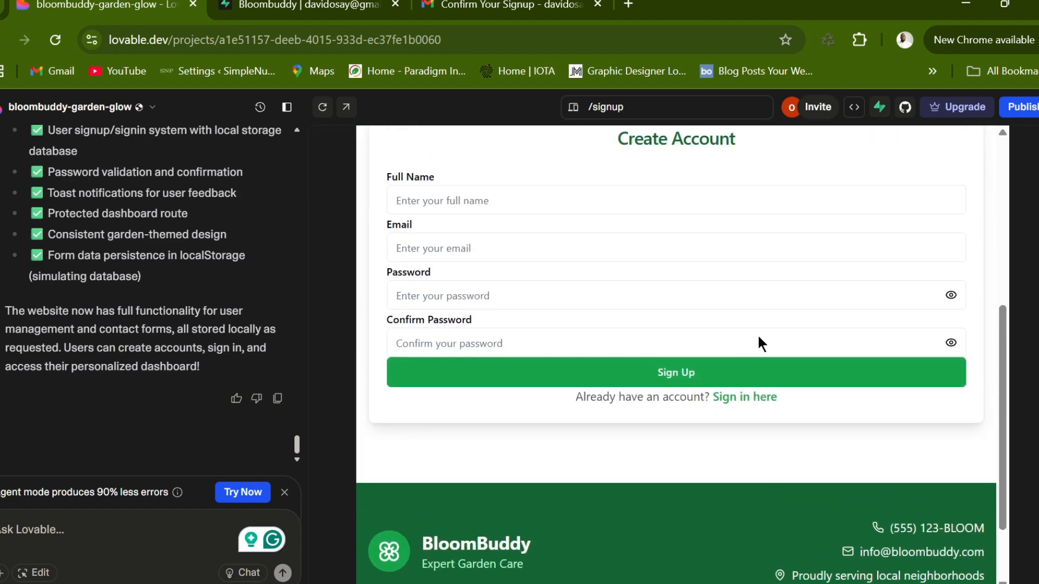
pyautogui.click(749, 399)
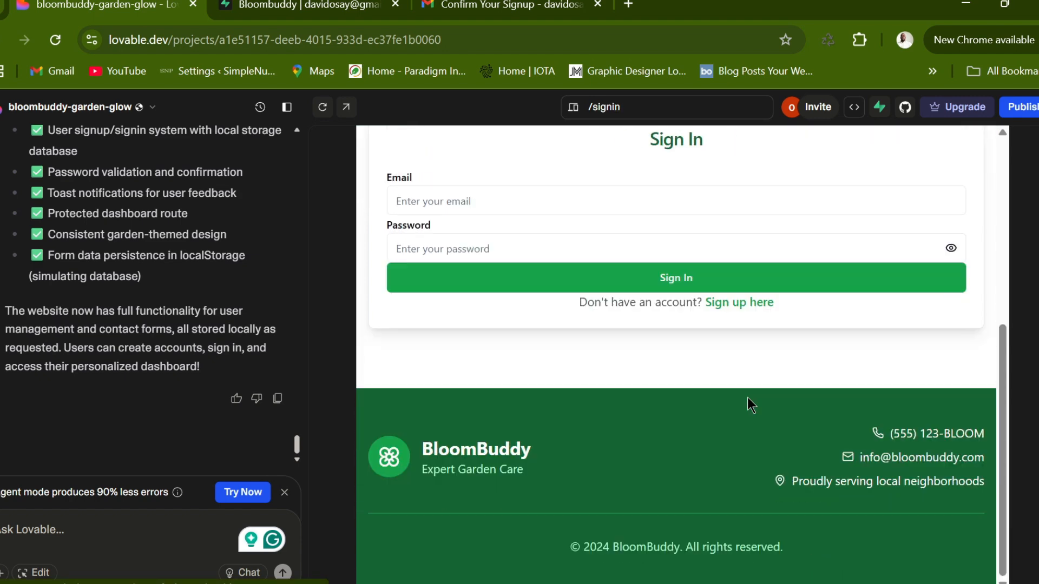
pyautogui.scroll(3, 596, 308)
pyautogui.scroll(3, 649, 305)
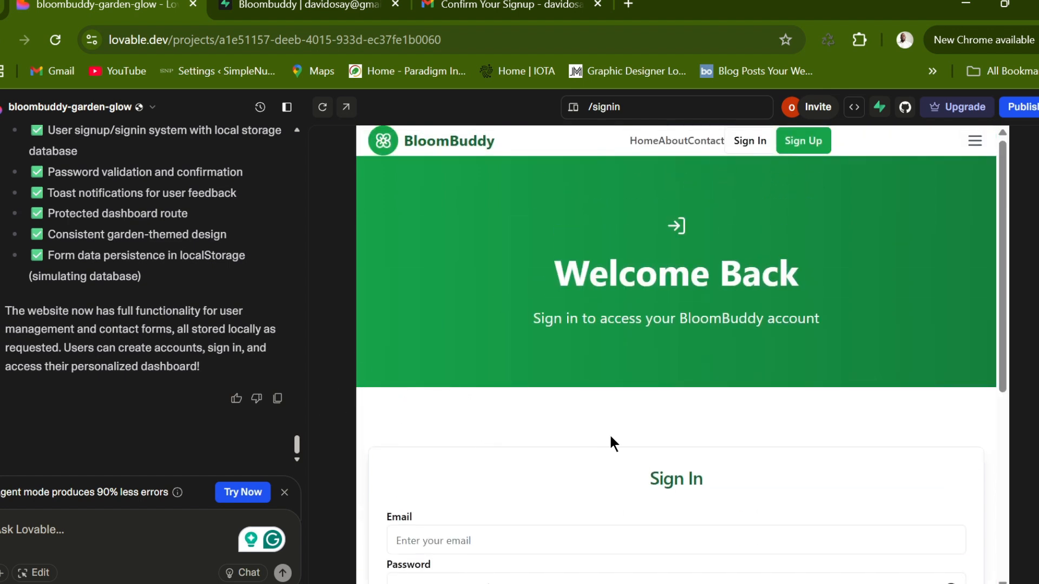
# Step: Try to sign in to BloomBuddy with the suggested account email and the account password
pyautogui.scroll(-2, 612, 441)
pyautogui.click(496, 456)
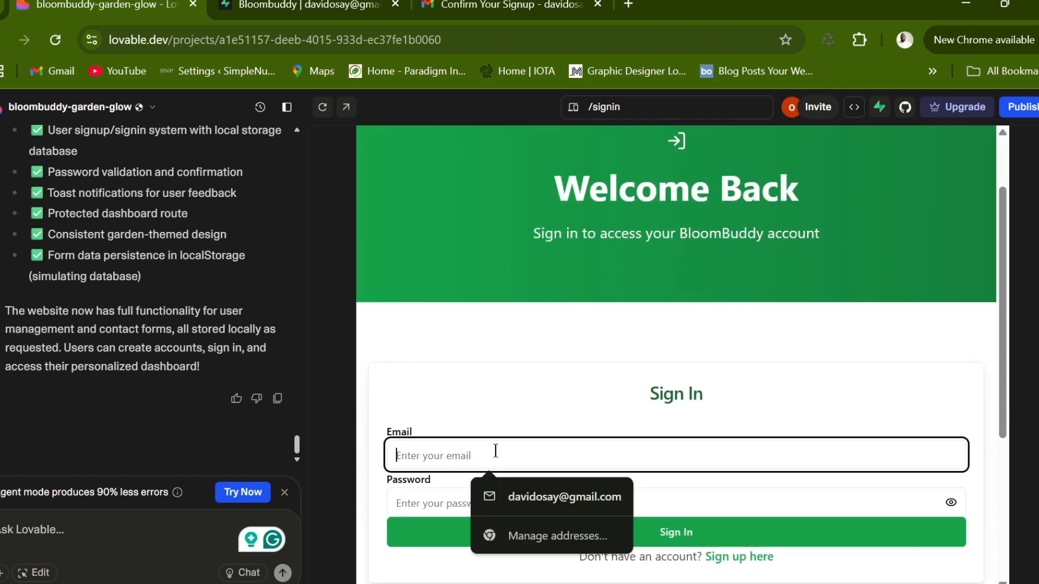
pyautogui.click(551, 495)
pyautogui.click(512, 497)
pyautogui.write('•••••••')
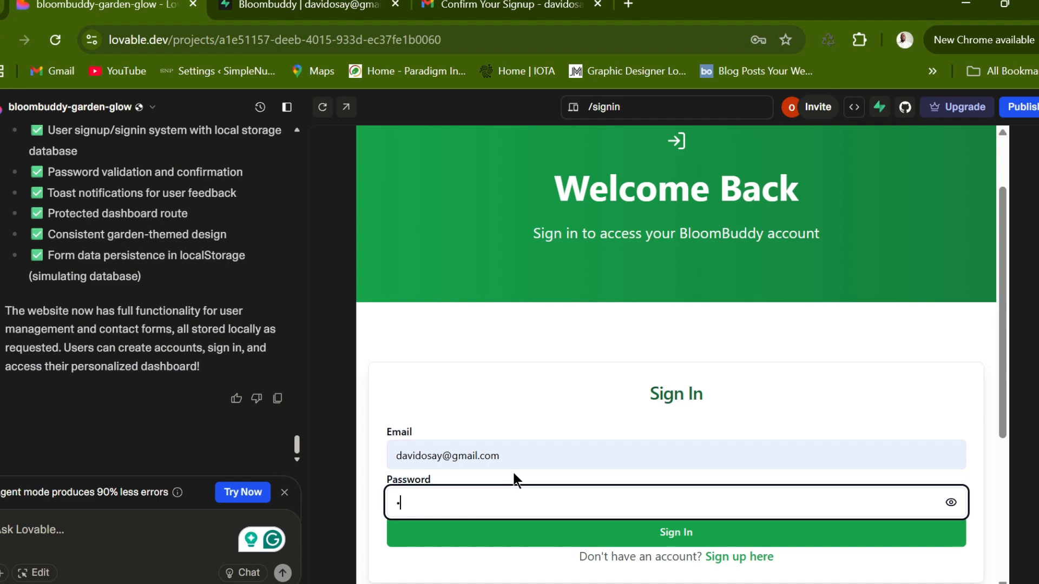
pyautogui.press('Return')
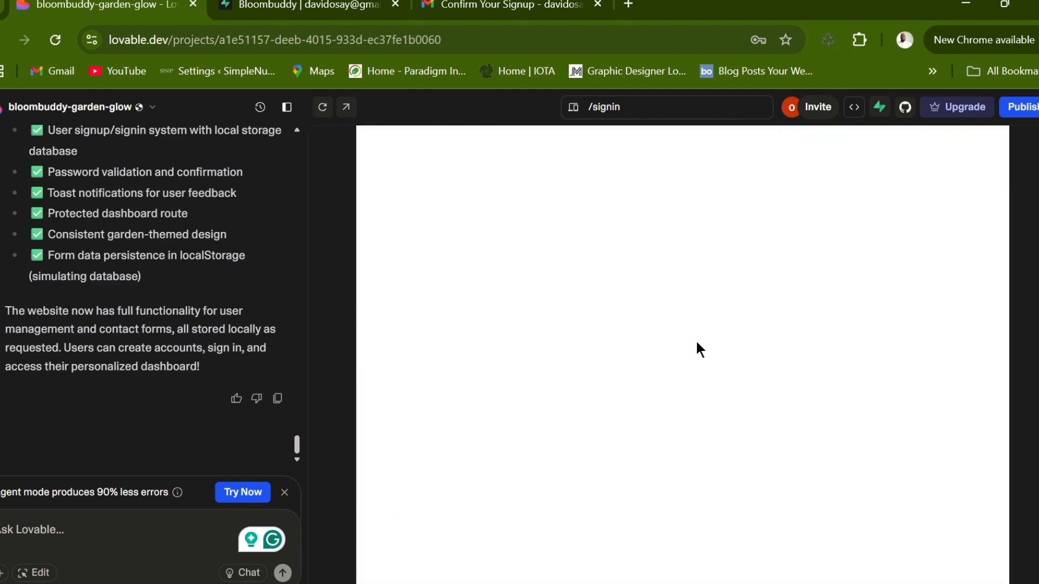
# Step: Fill in the account email and password again and sign in to the BloomBuddy dashboard
pyautogui.scroll(-3, 617, 389)
pyautogui.click(516, 371)
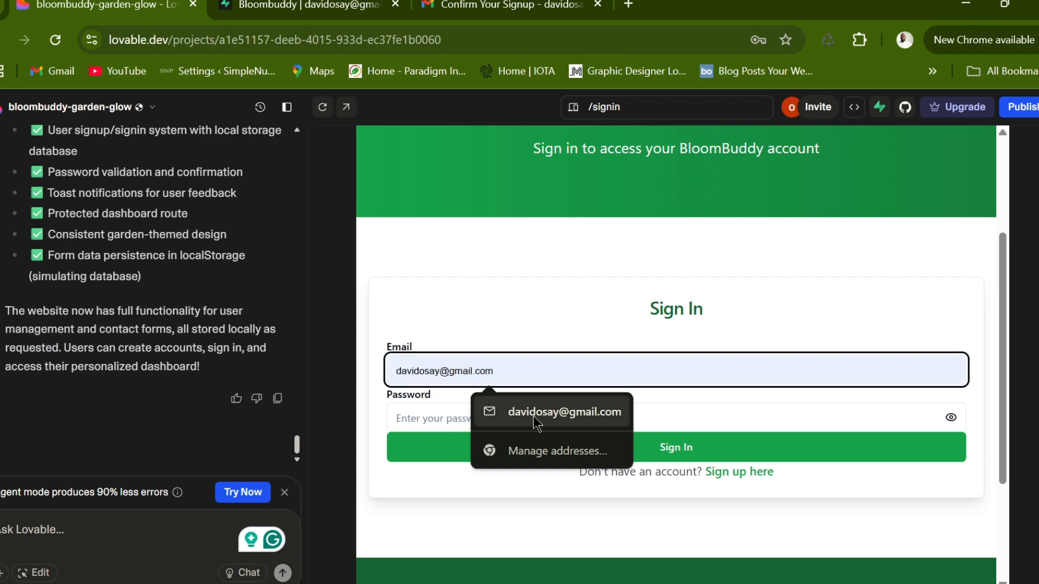
pyautogui.click(534, 417)
pyautogui.click(481, 419)
pyautogui.write('•••')
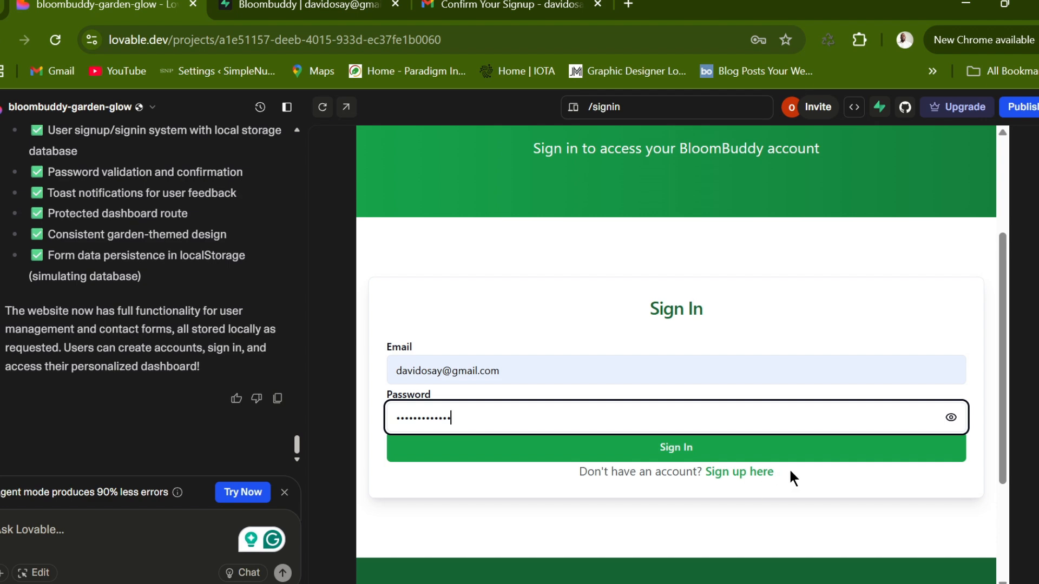
pyautogui.click(773, 458)
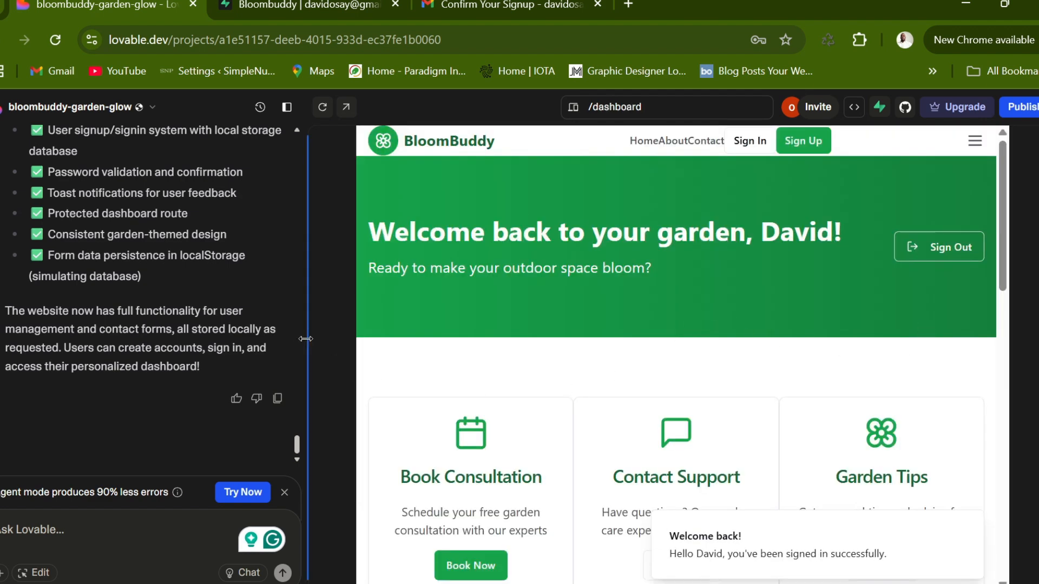
# Step: Narrow the Lovable chat area beside the preview and look over the dashboard's service cards and Account Information section
pyautogui.moveTo(310, 340); pyautogui.dragTo(222, 332)
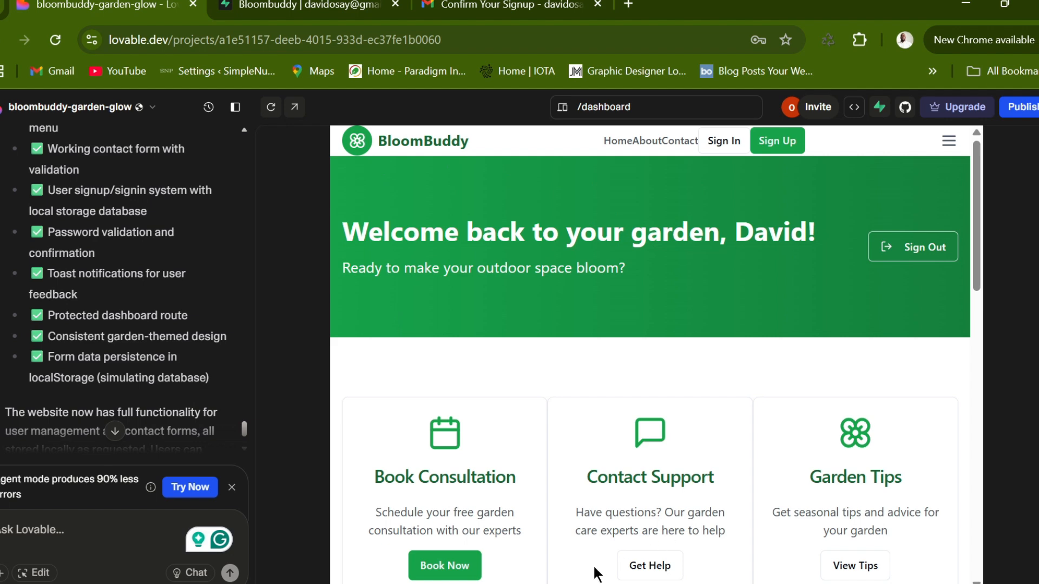
pyautogui.scroll(-2, 722, 436)
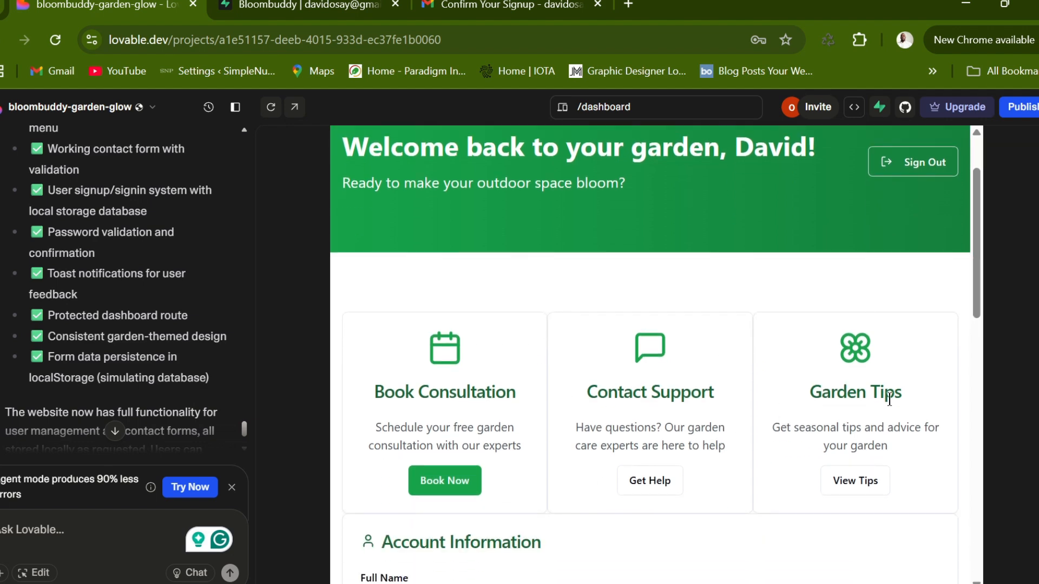
pyautogui.scroll(-2, 890, 399)
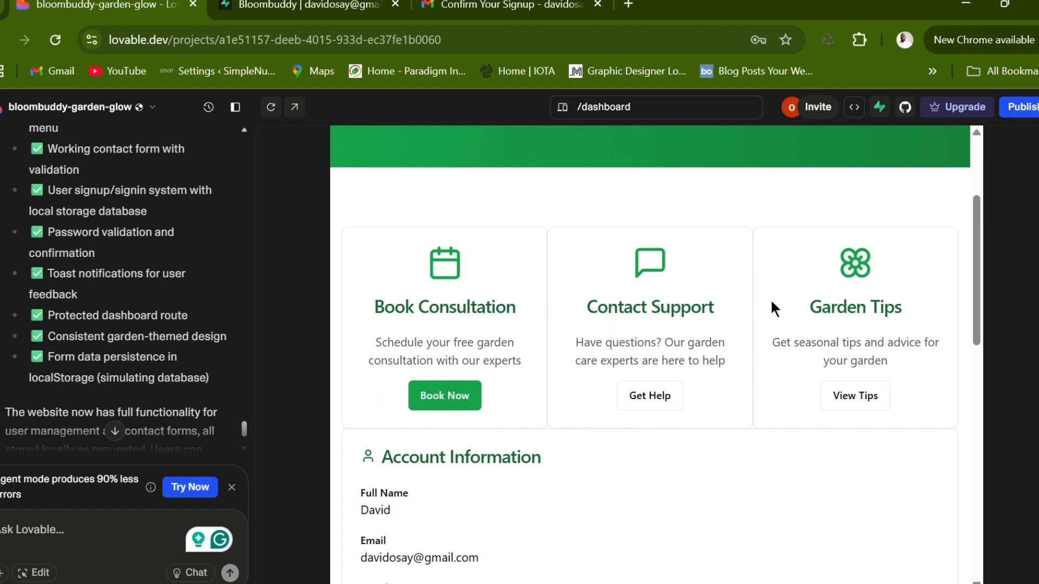
pyautogui.scroll(-2, 704, 272)
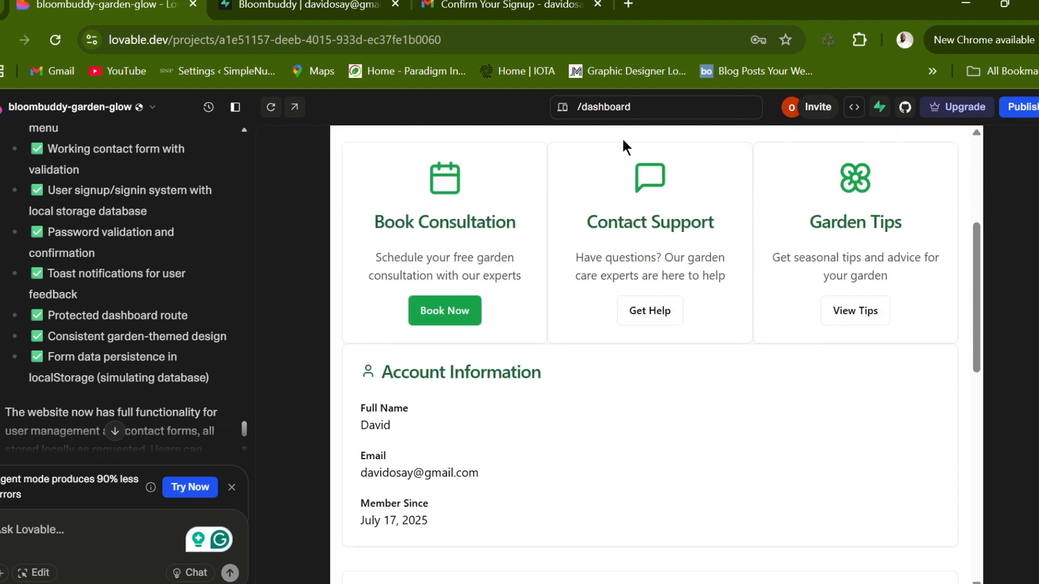
# Step: Open the live DevTracker website in a new browser tab and look through its home page
pyautogui.click(625, 4)
pyautogui.click(538, 32)
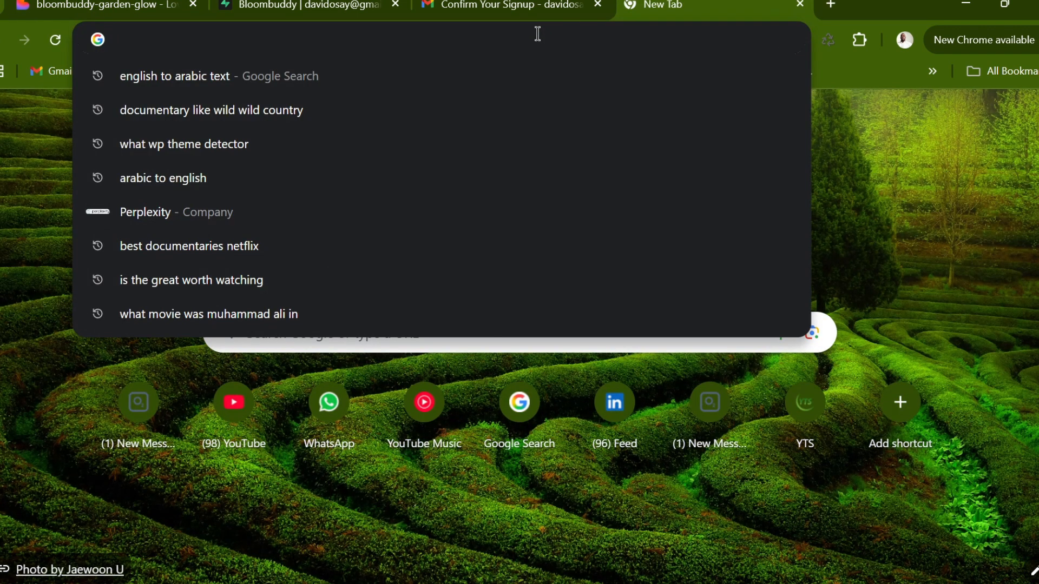
pyautogui.write('osayande')
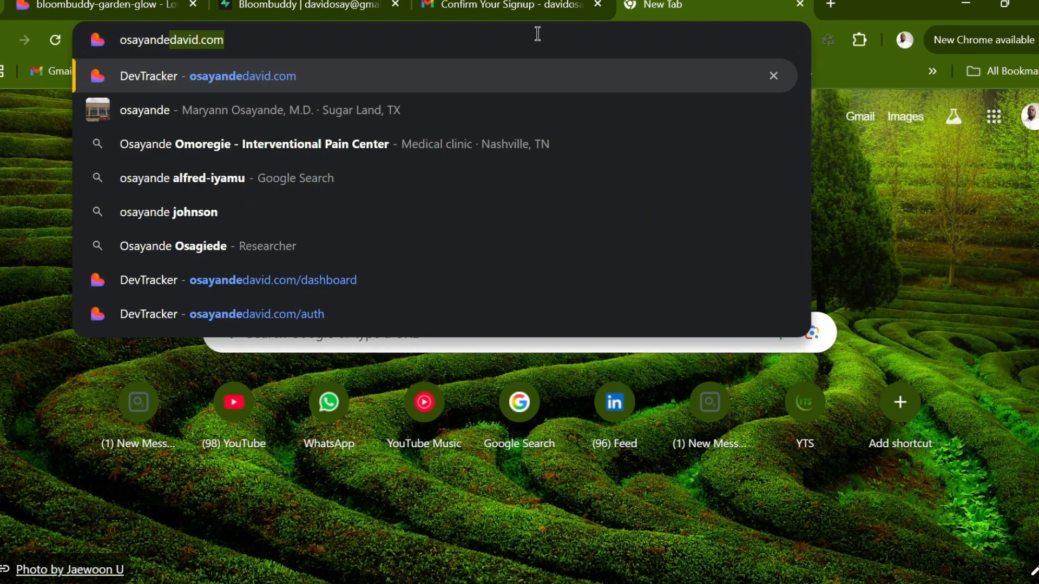
pyautogui.press('Right')
pyautogui.press('Return')
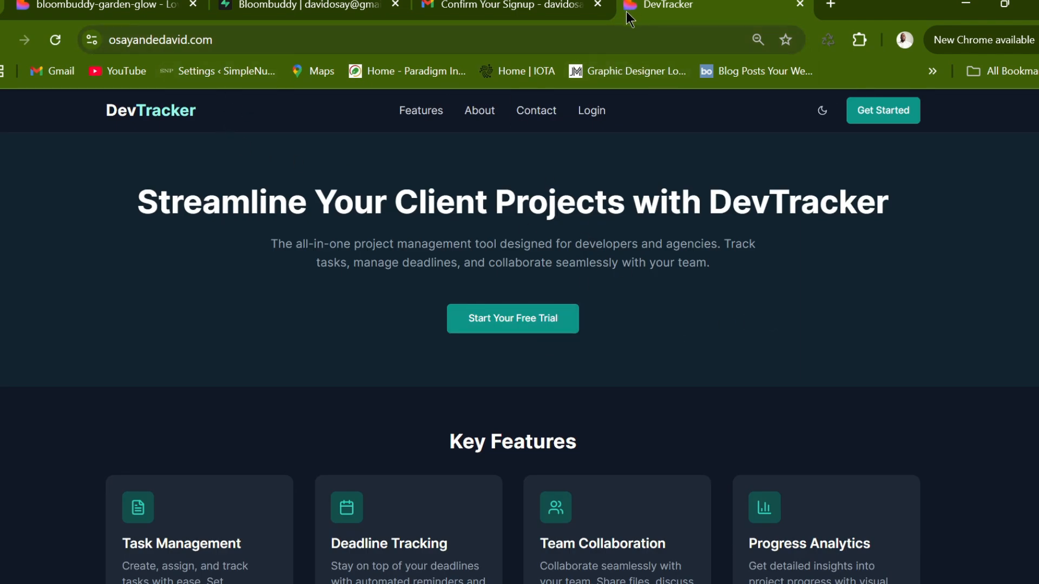
pyautogui.scroll(-15, 813, 435)
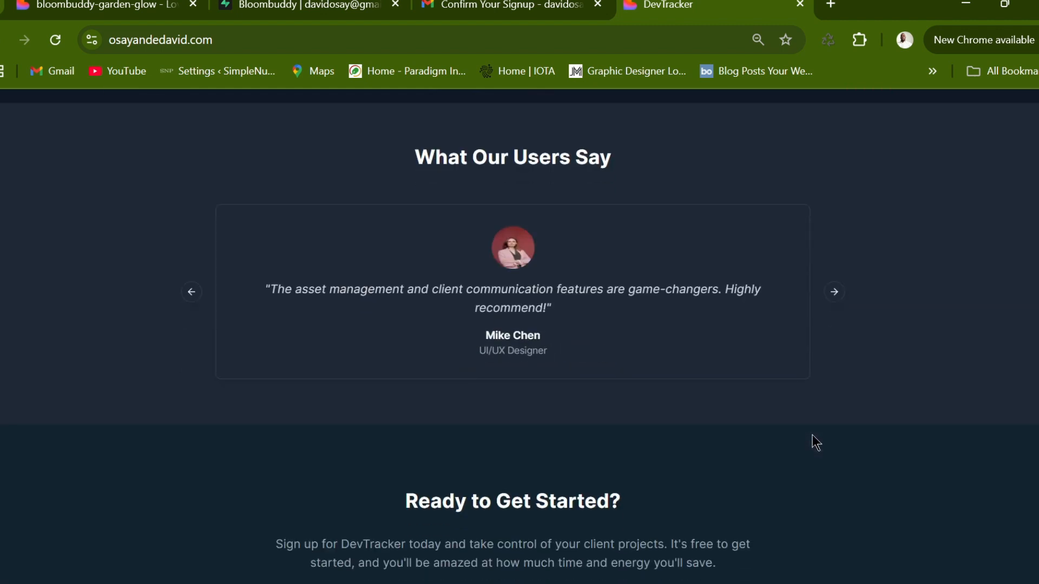
pyautogui.scroll(15, 810, 436)
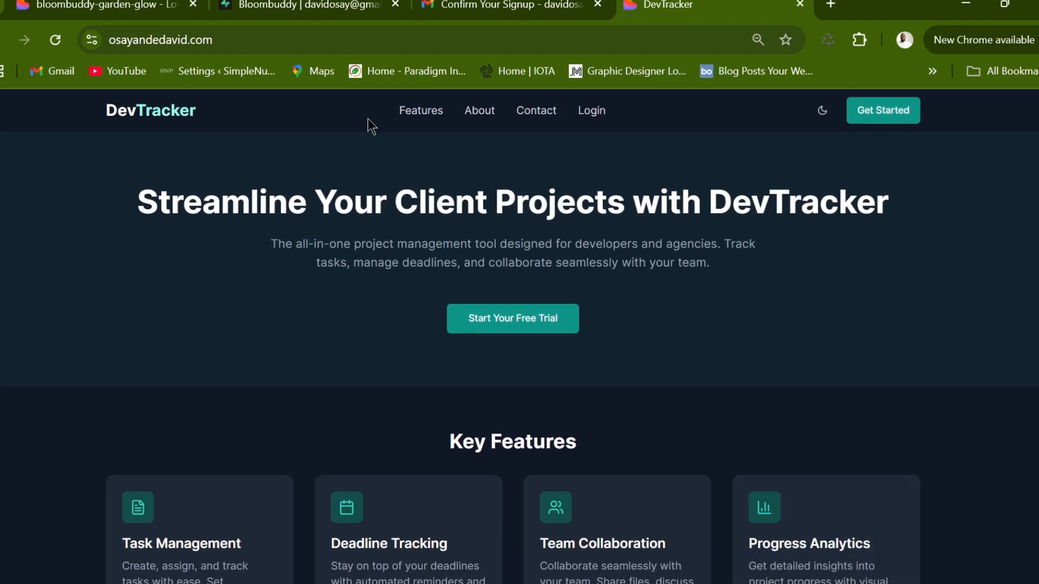
# Step: Return to the BloomBuddy project in Lovable and examine the dashboard's service cards, account details, contact information and thank-you section
pyautogui.click(480, 8)
pyautogui.click(335, 11)
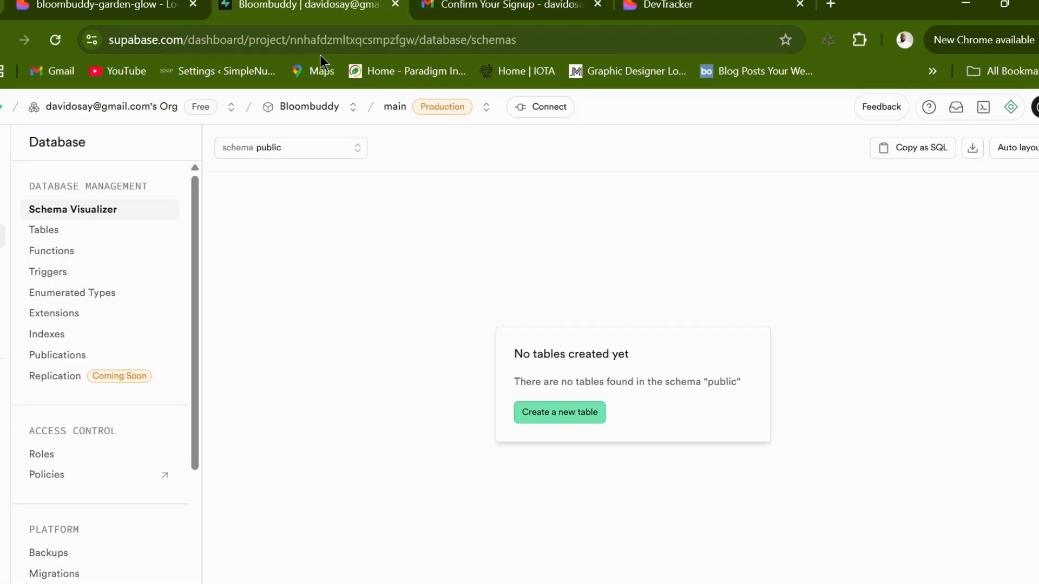
pyautogui.click(120, 8)
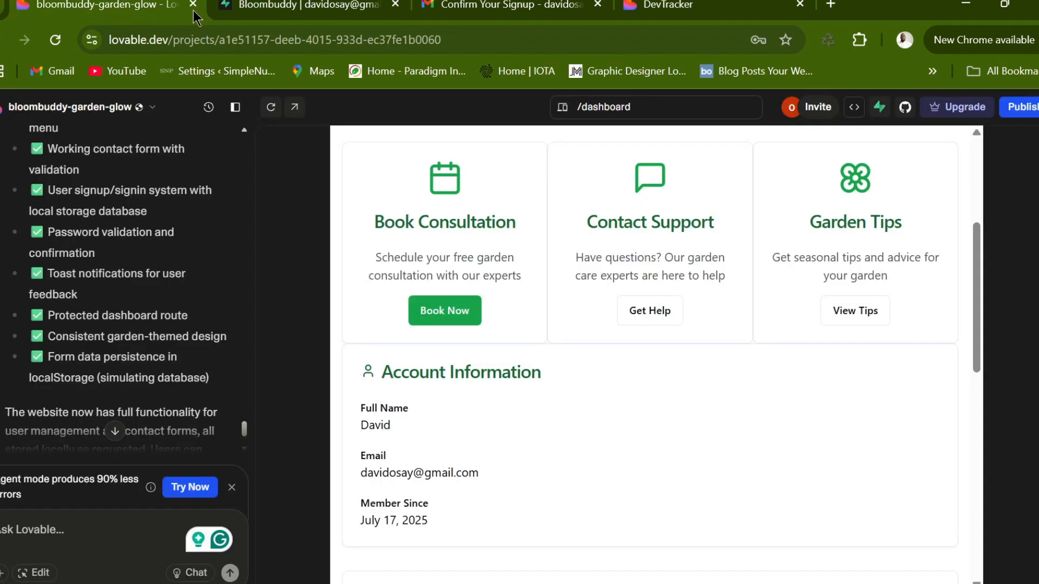
pyautogui.scroll(5, 796, 455)
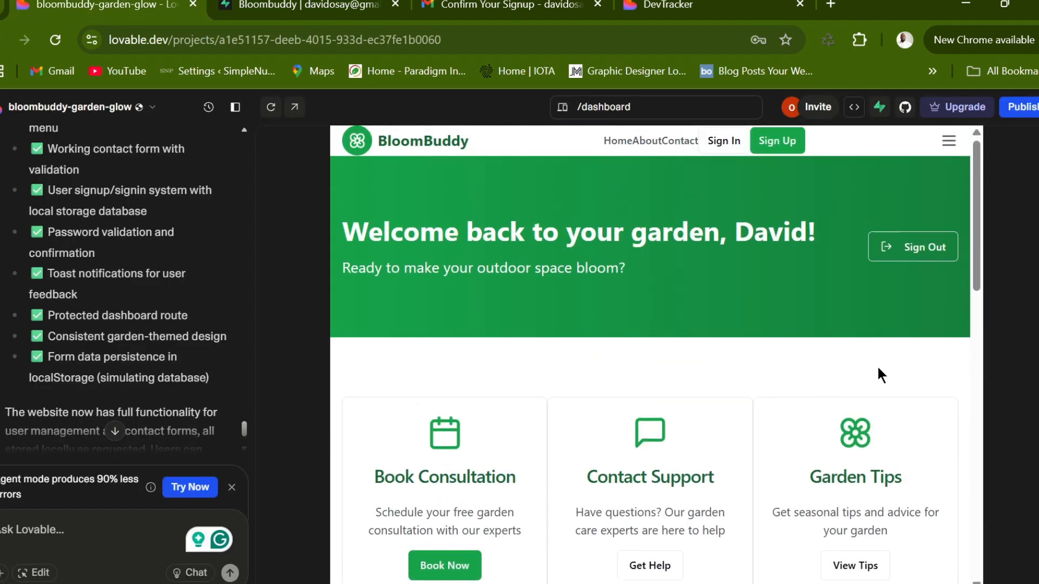
pyautogui.scroll(-6, 792, 374)
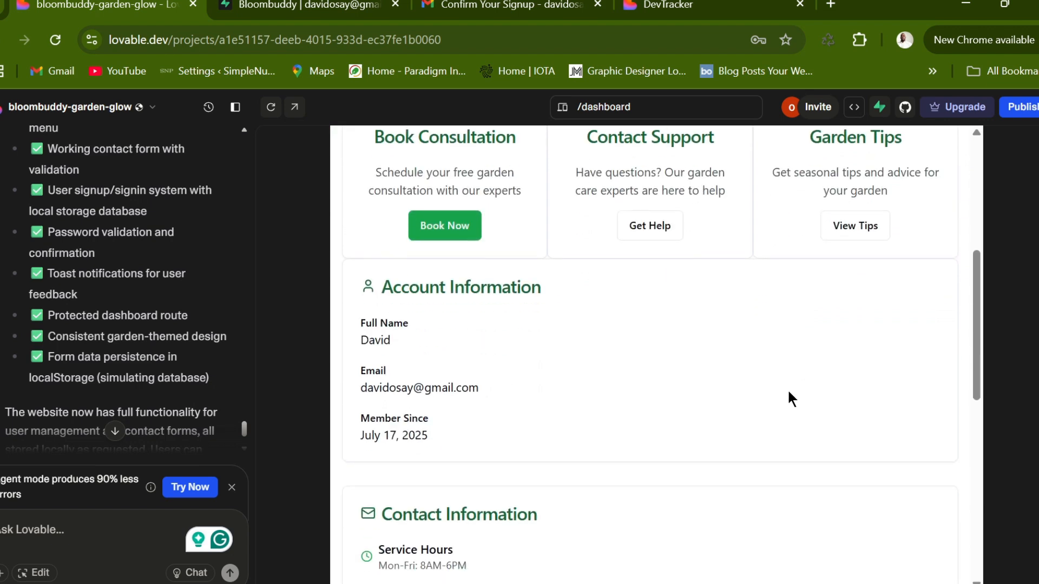
pyautogui.scroll(2, 792, 389)
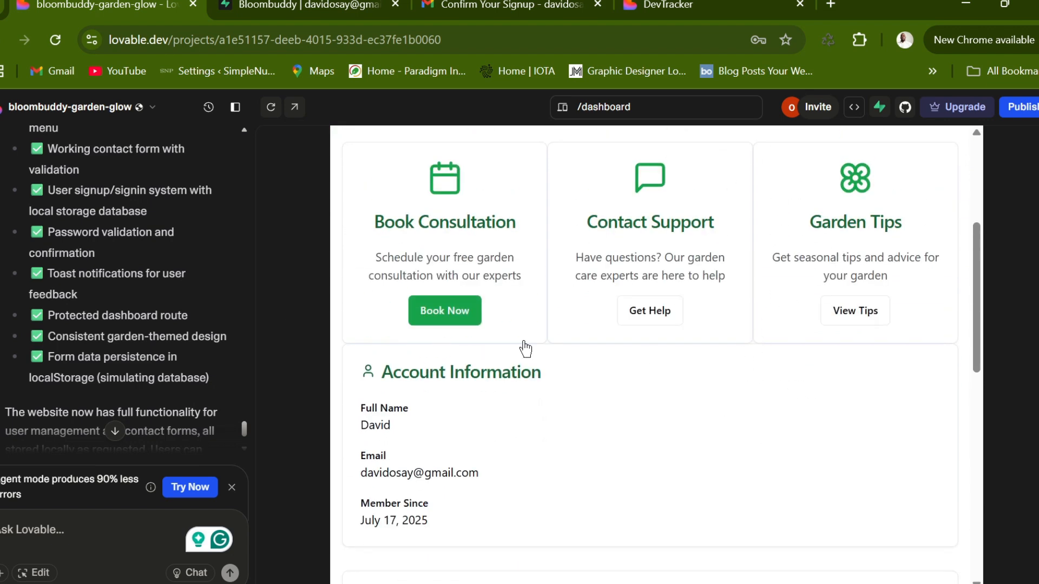
pyautogui.scroll(-5, 715, 375)
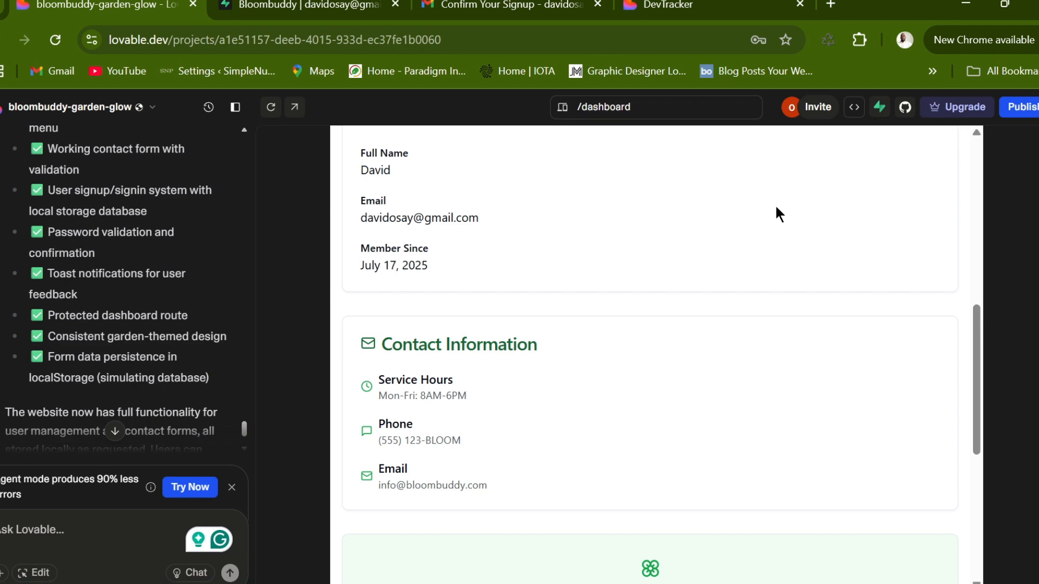
pyautogui.scroll(3, 676, 376)
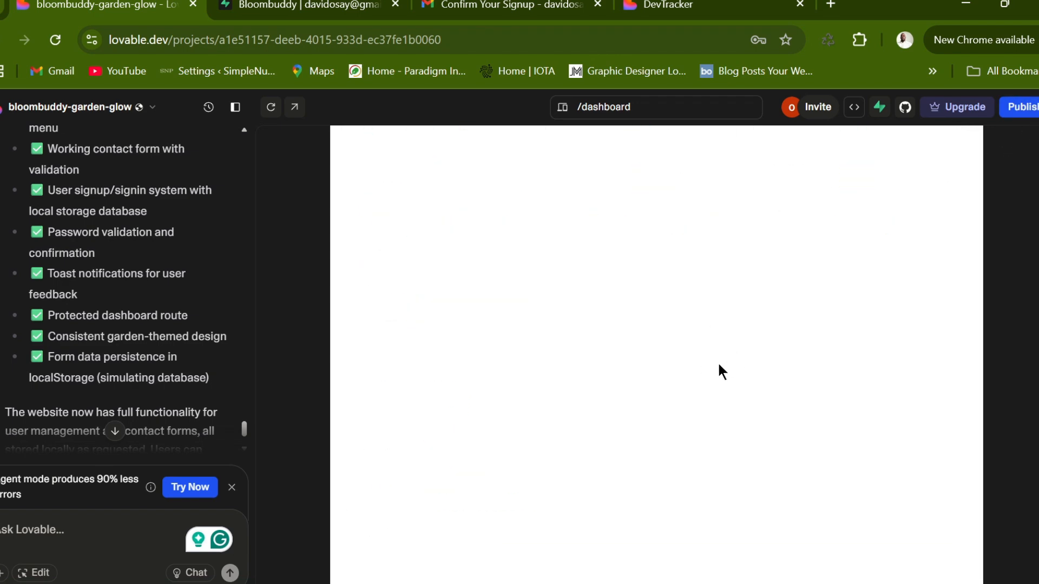
pyautogui.scroll(3, 807, 410)
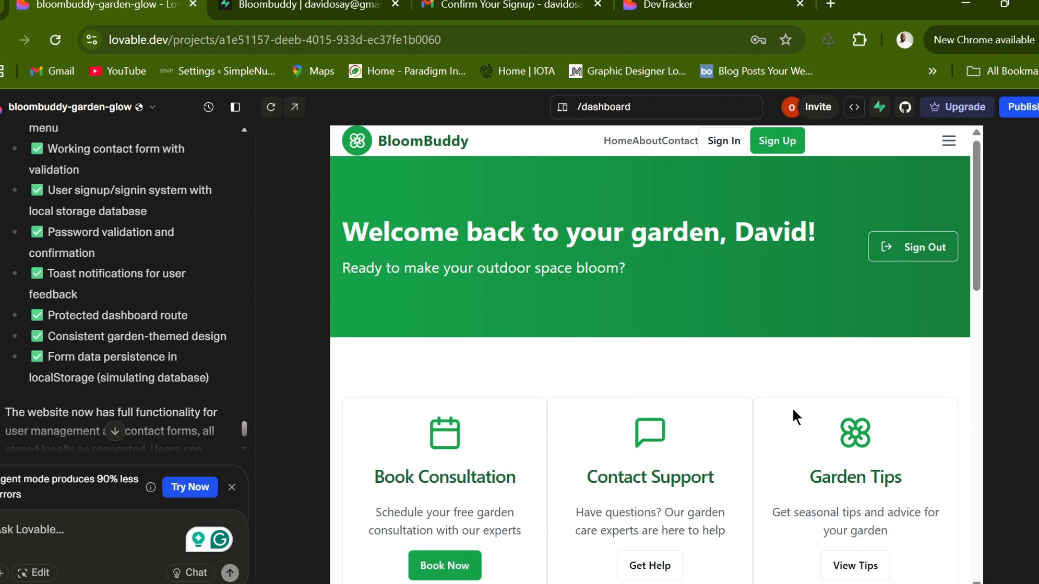
pyautogui.scroll(-4, 792, 409)
pyautogui.scroll(3, 793, 409)
pyautogui.scroll(-3, 715, 386)
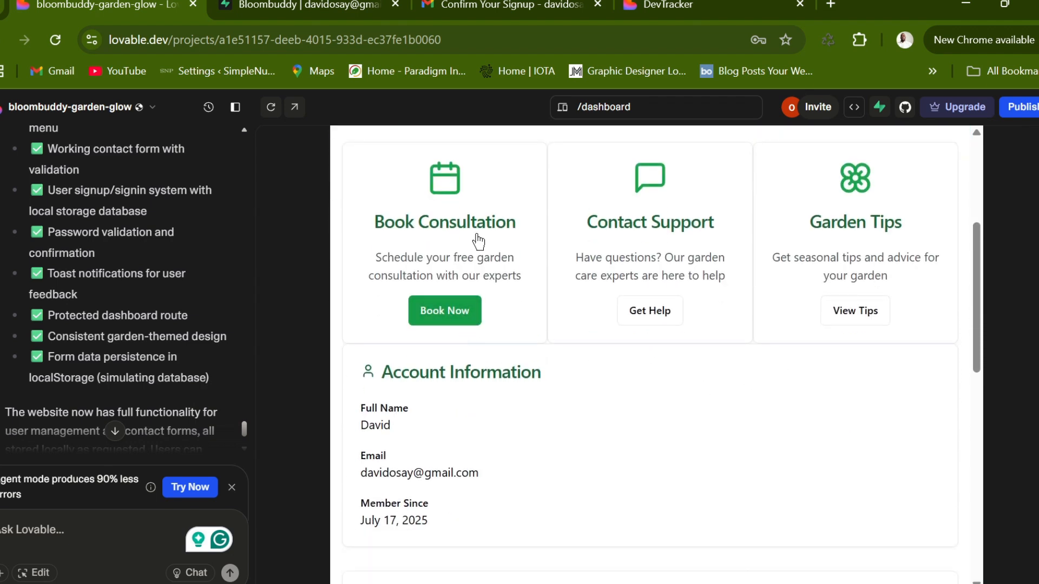
pyautogui.scroll(-6, 618, 407)
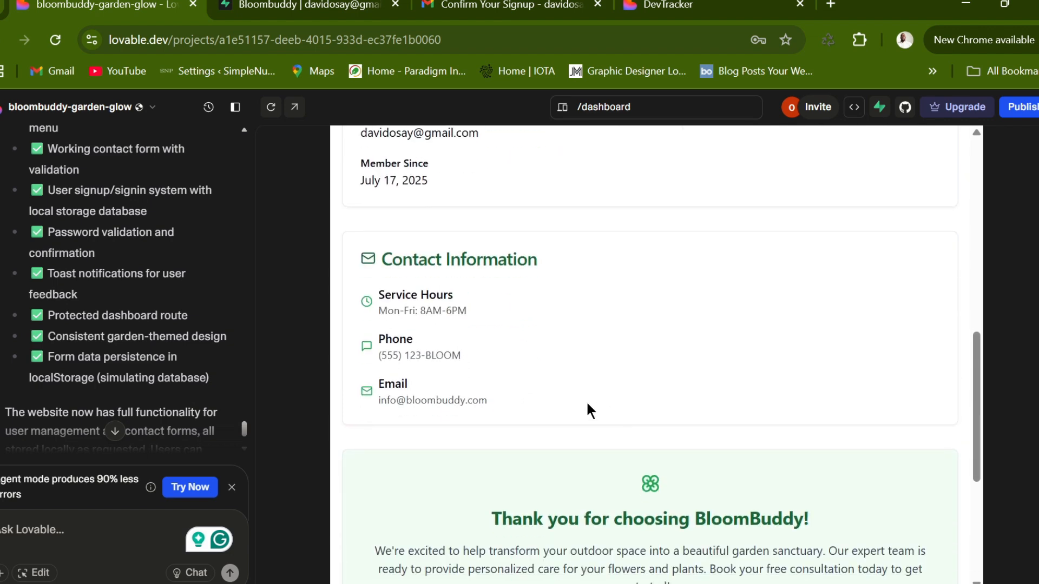
pyautogui.scroll(-3, 666, 364)
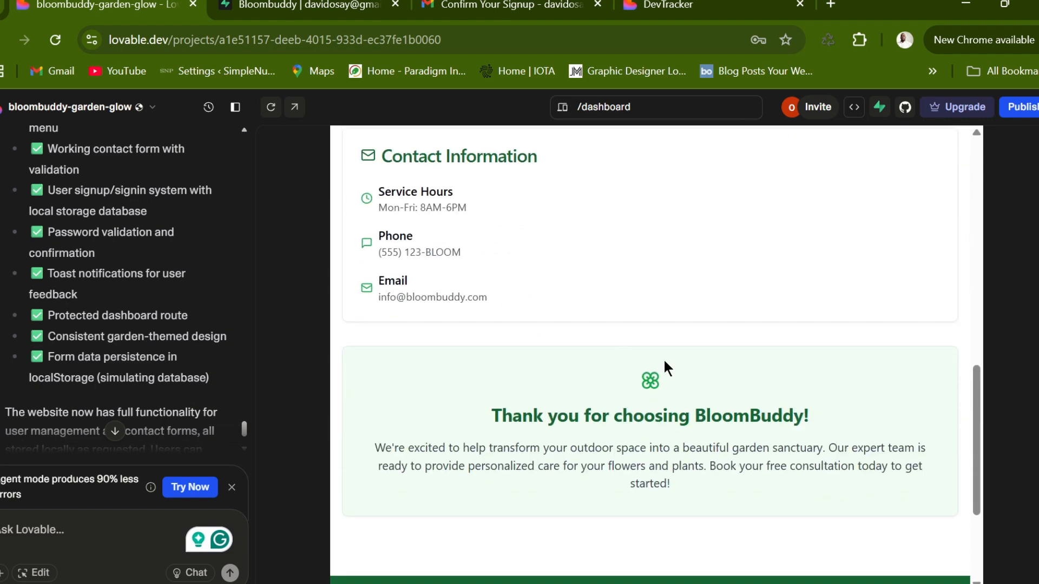
pyautogui.scroll(10, 747, 365)
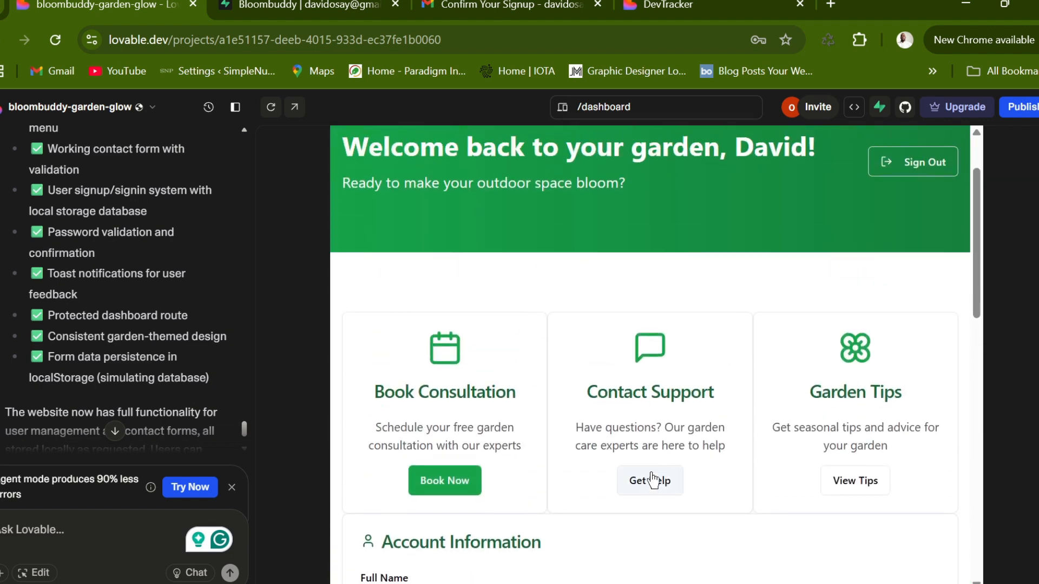
# Step: Open the contact page through the dashboard's Get Help option and review its message form and contact details
pyautogui.click(653, 492)
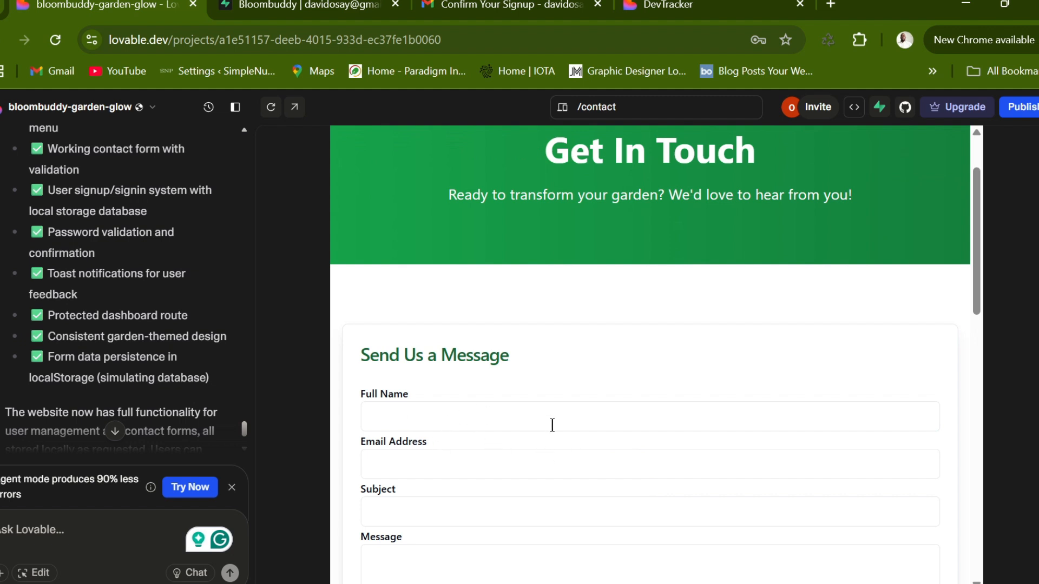
pyautogui.scroll(1, 552, 426)
pyautogui.scroll(-6, 553, 425)
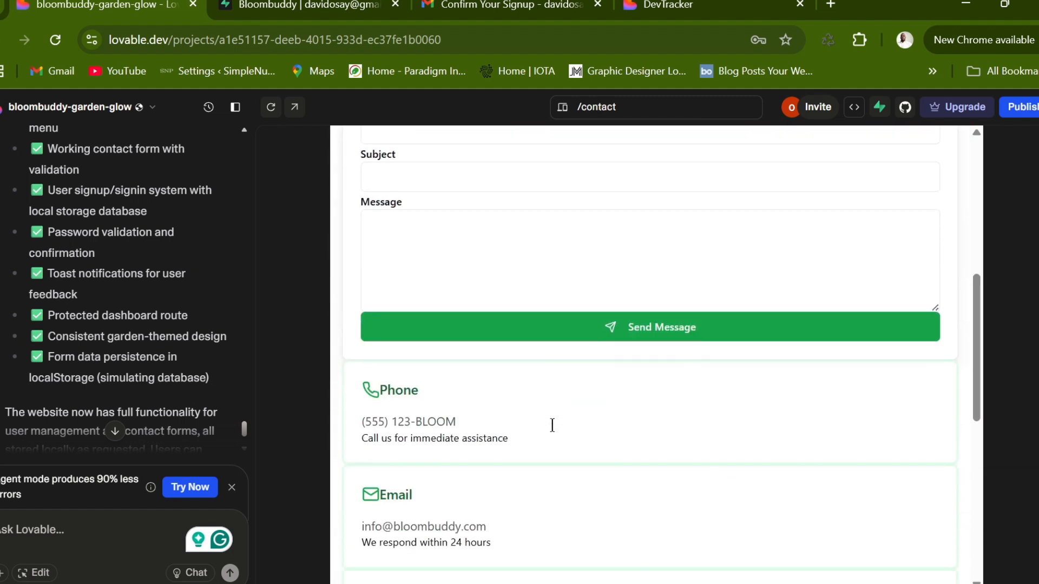
# Step: Activate the contact form's Full Name field and look over the Get In Touch header and message form
pyautogui.click(460, 329)
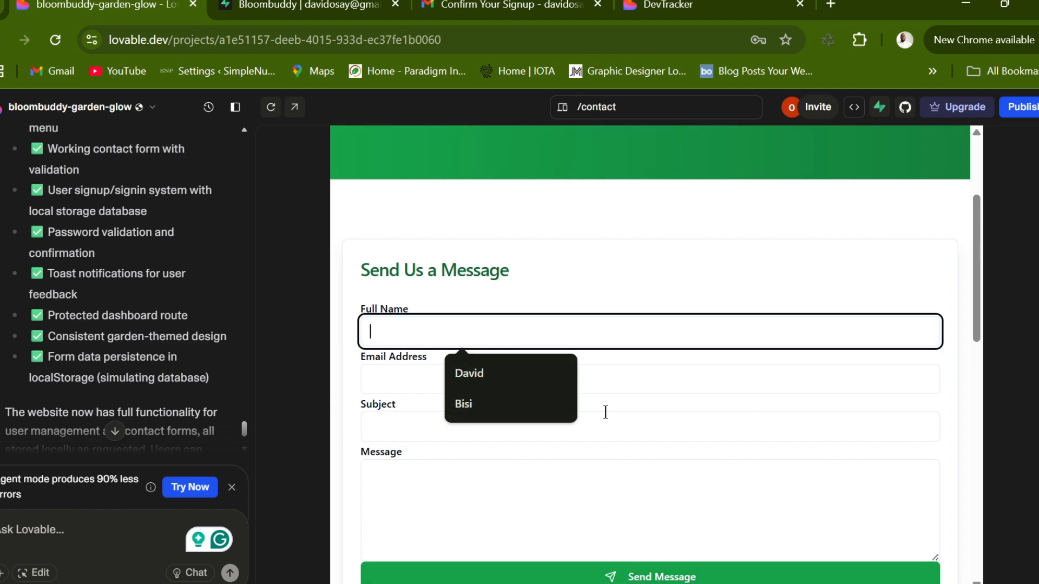
pyautogui.scroll(3, 784, 466)
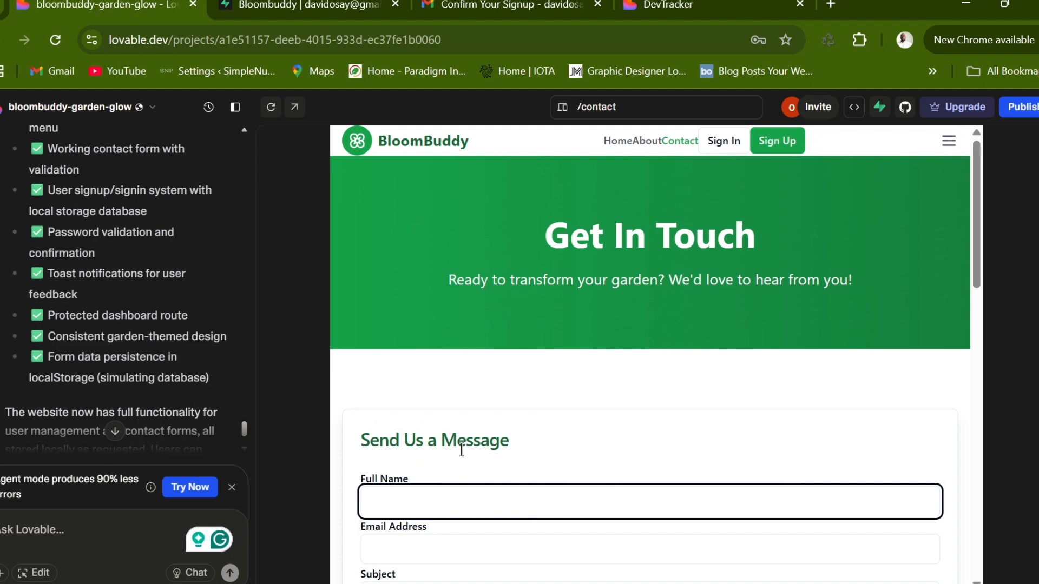
pyautogui.scroll(-2, 547, 489)
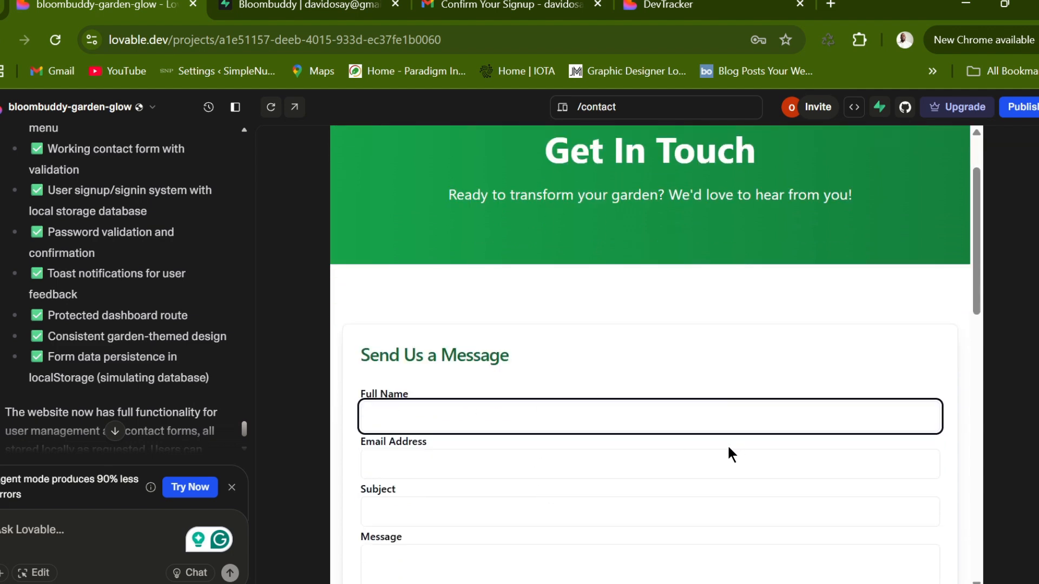
pyautogui.scroll(2, 725, 455)
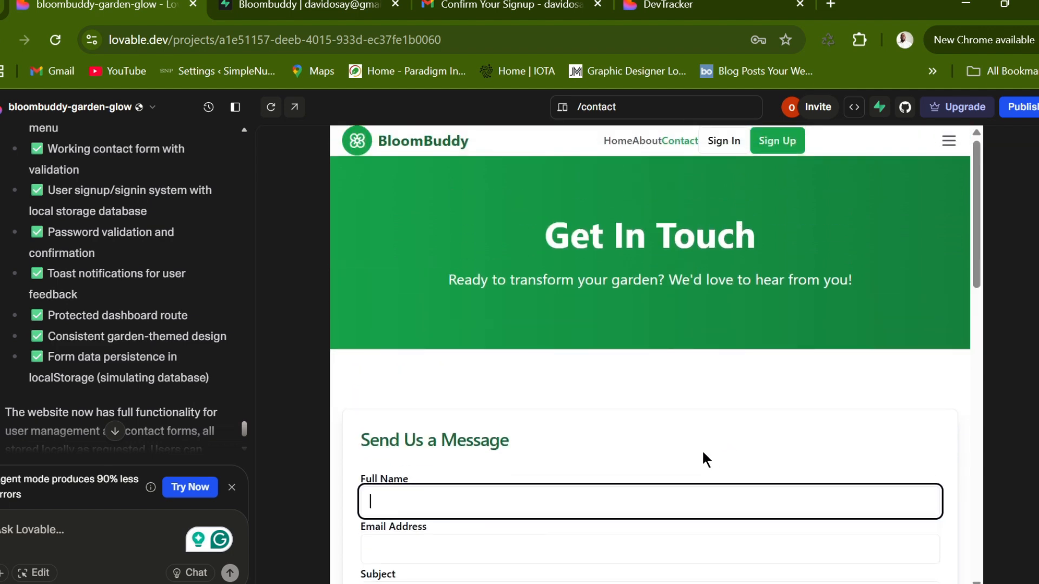
# Step: Return to the BloomBuddy home page and try to open the project's preview site from its publishing options
pyautogui.click(620, 142)
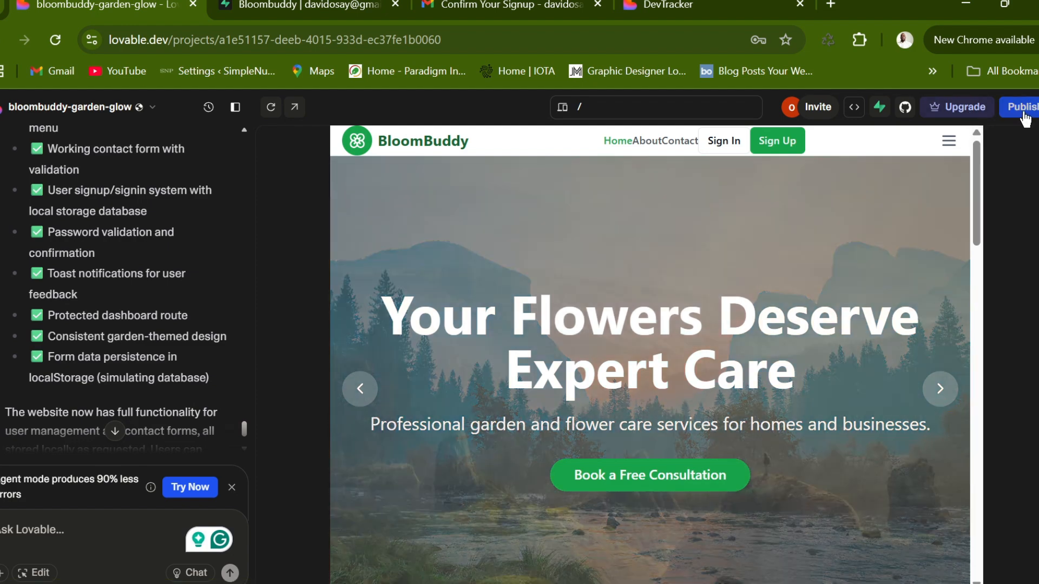
pyautogui.click(1021, 111)
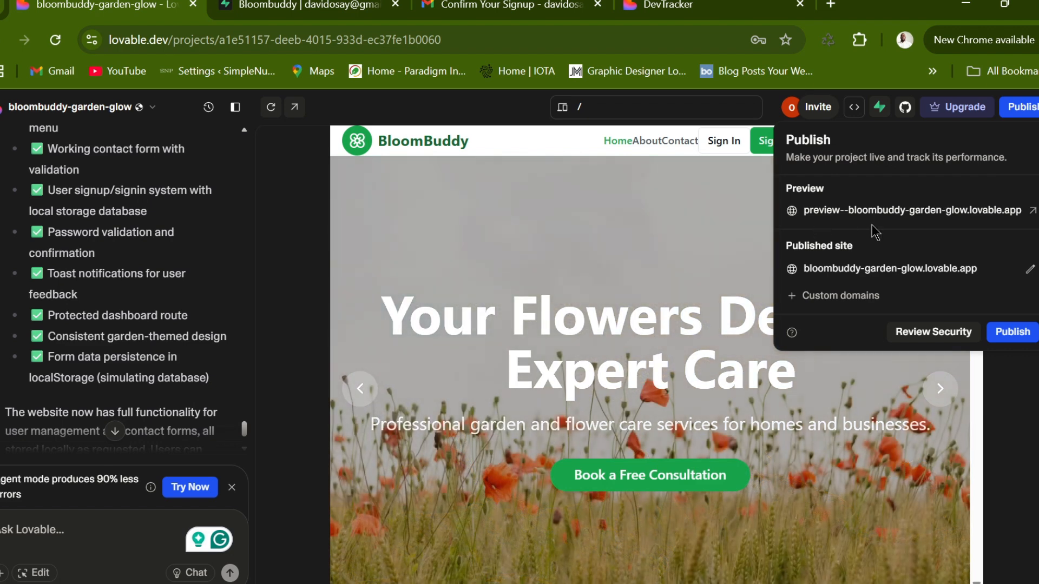
pyautogui.click(949, 211)
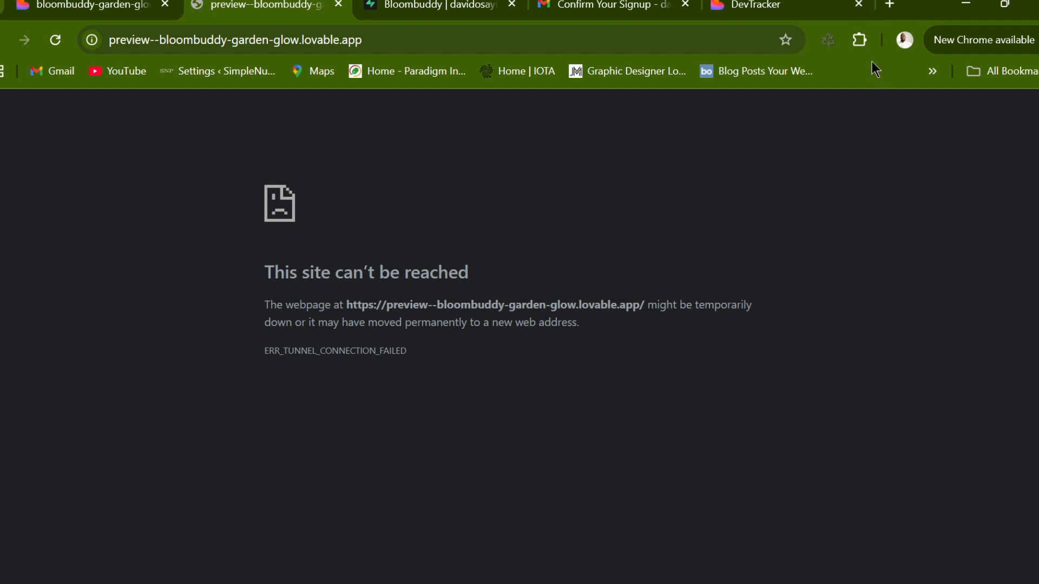
# Step: Decline the VeePN premium offer and disconnect the browser's VPN extension
pyautogui.click(861, 40)
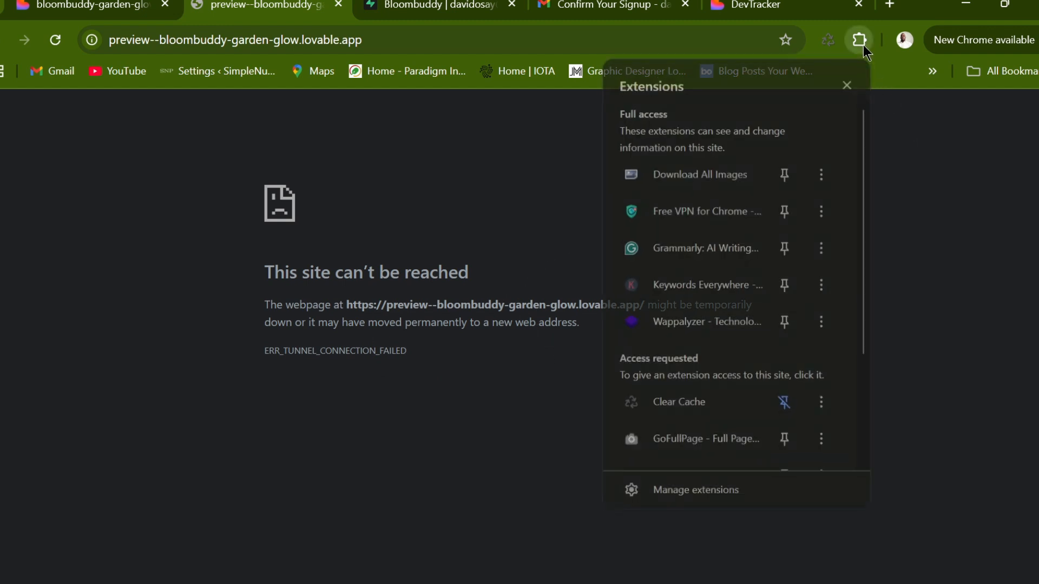
pyautogui.click(745, 217)
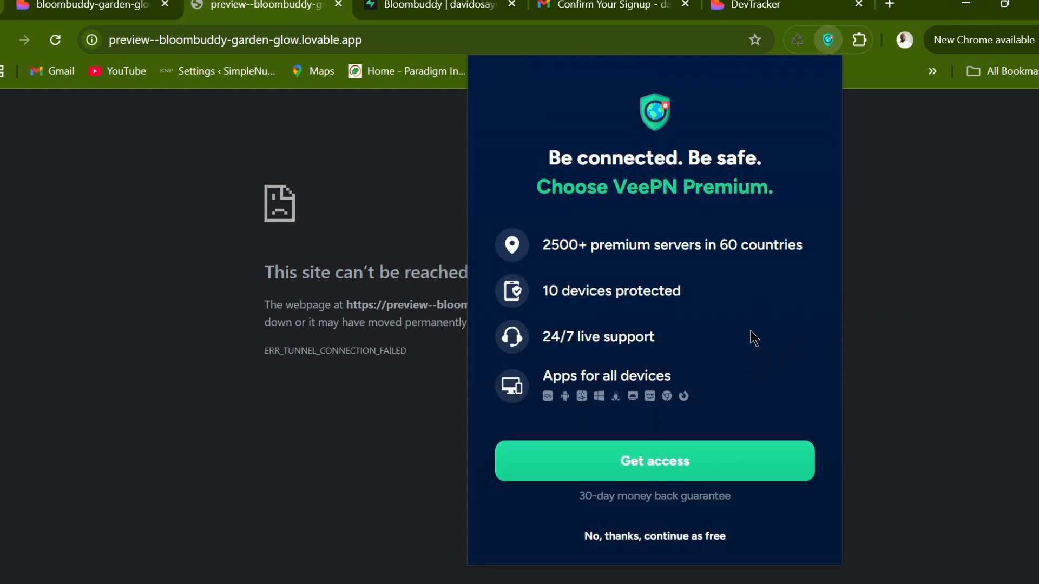
pyautogui.click(691, 541)
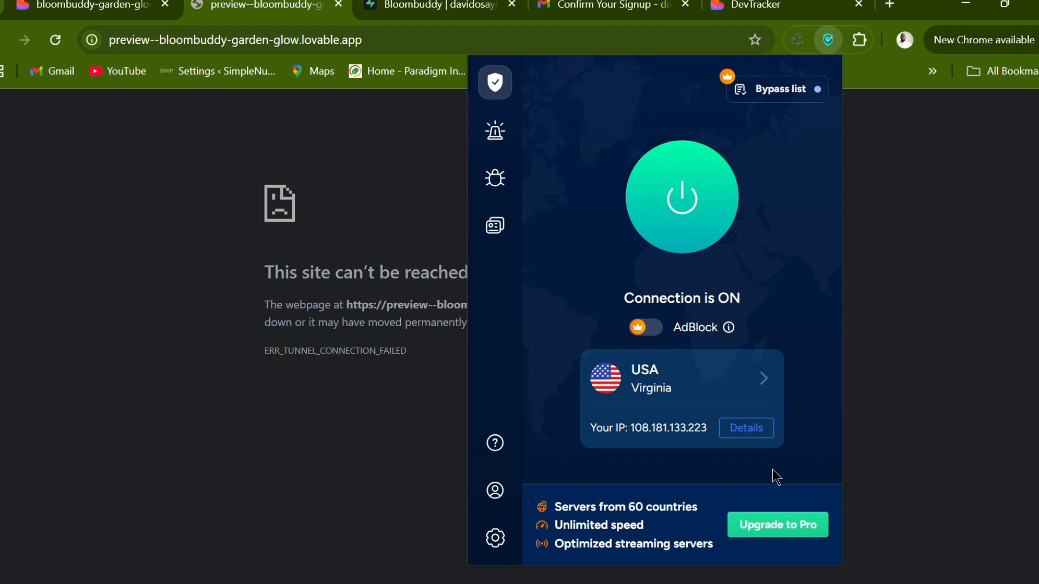
pyautogui.click(691, 219)
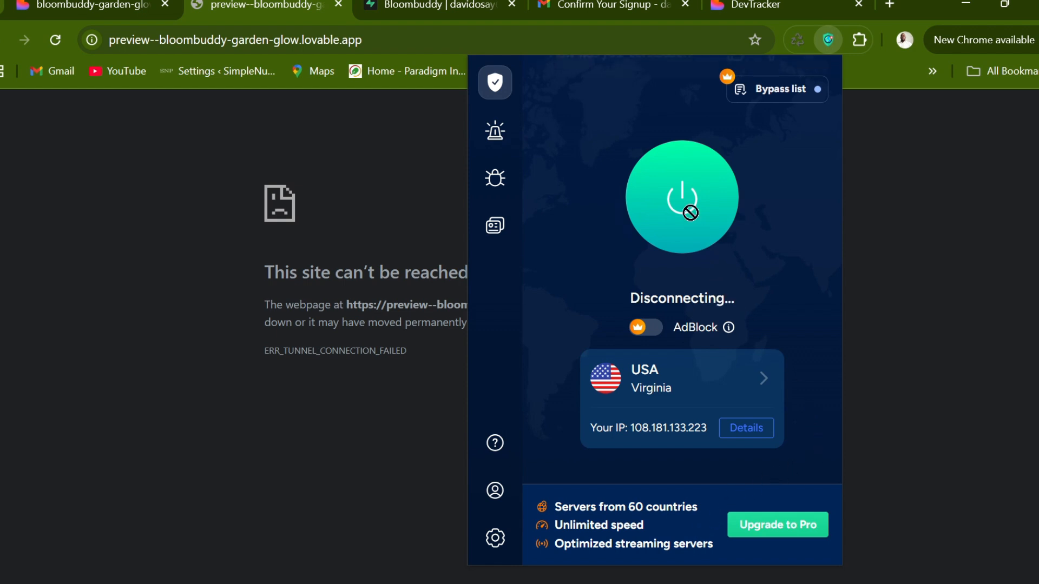
pyautogui.click(929, 298)
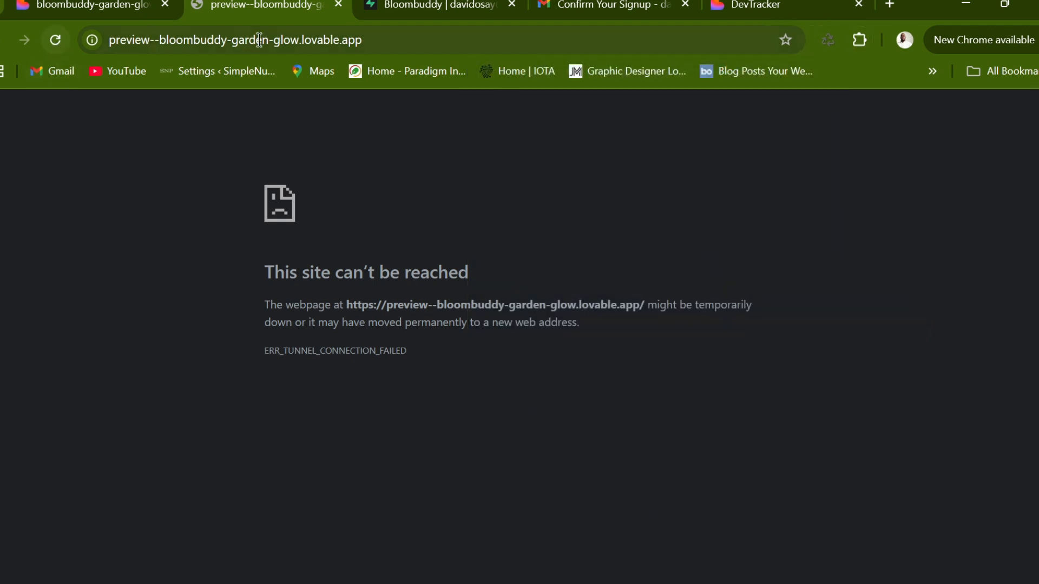
# Step: Reopen the preview site from the Lovable project's publishing options and look through the home page from hero to footer
pyautogui.click(130, 10)
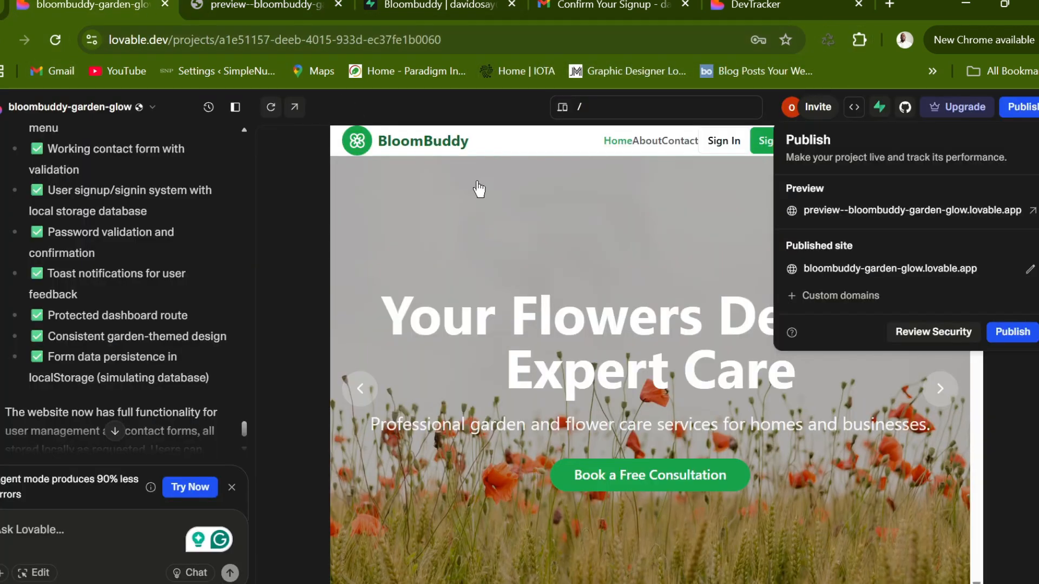
pyautogui.click(944, 215)
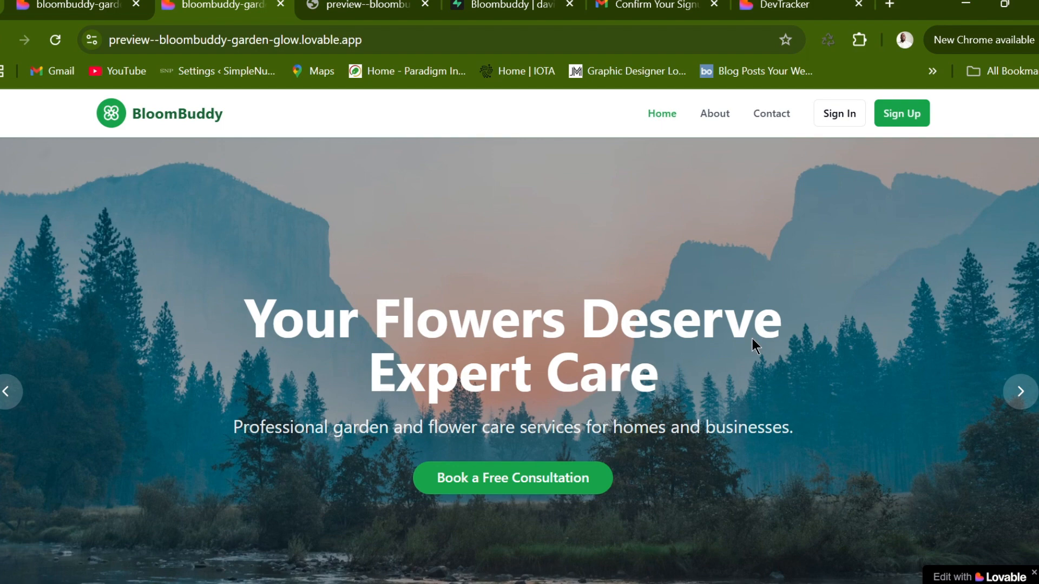
pyautogui.scroll(-2, 920, 273)
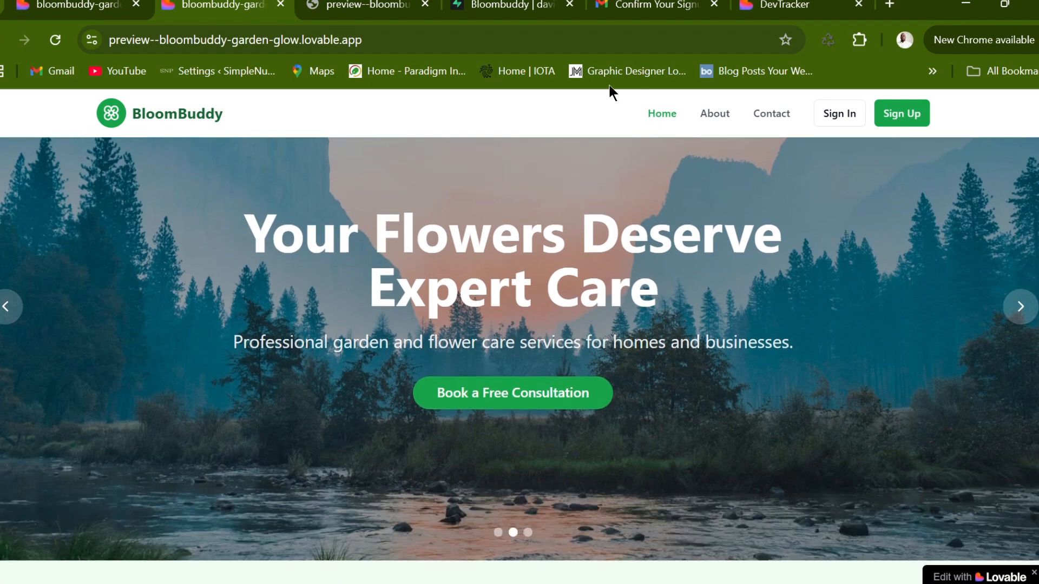
pyautogui.scroll(-10, 839, 246)
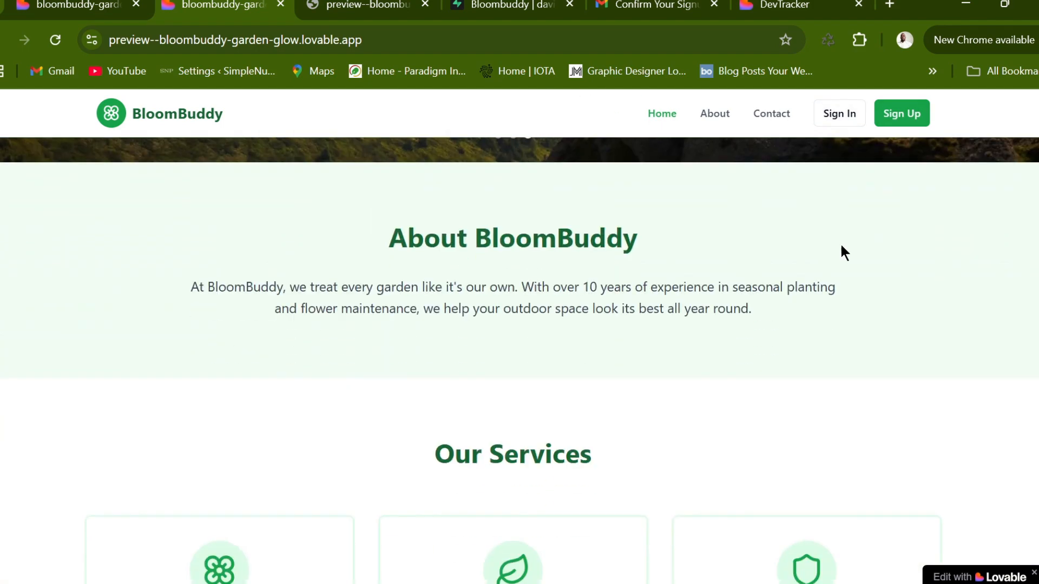
pyautogui.scroll(-10, 903, 279)
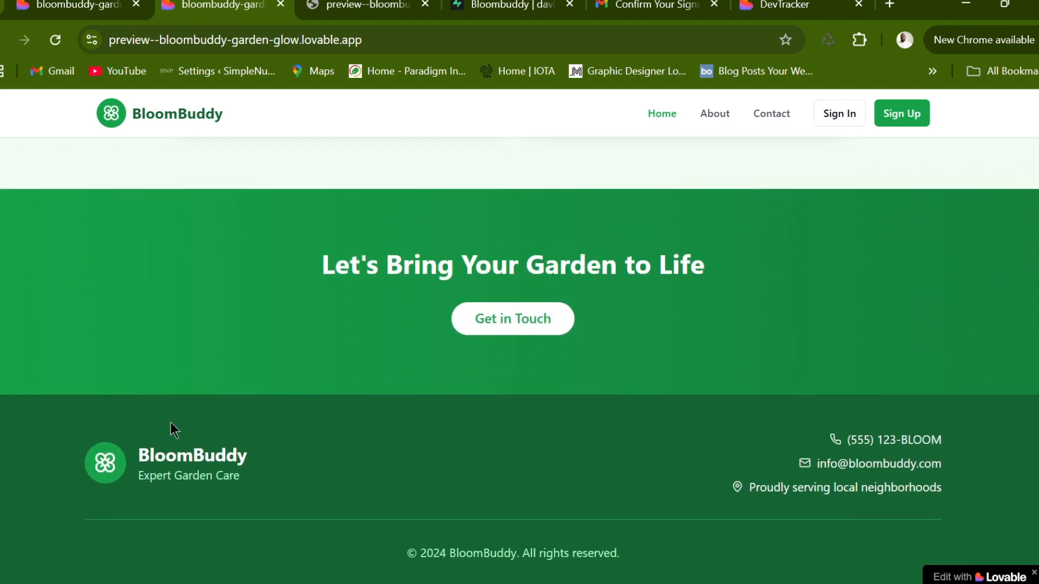
pyautogui.scroll(10, 817, 350)
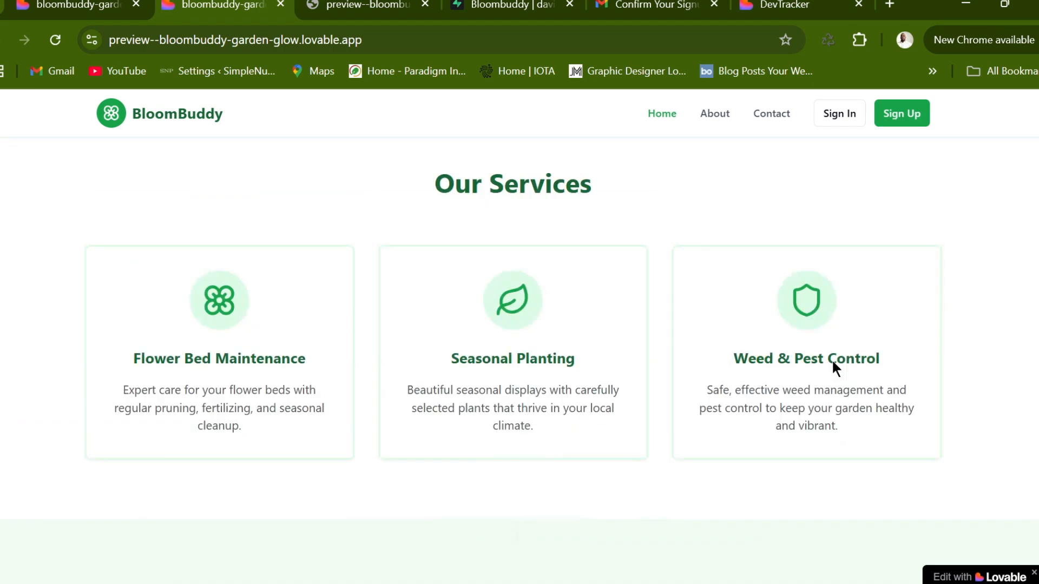
pyautogui.scroll(8, 832, 362)
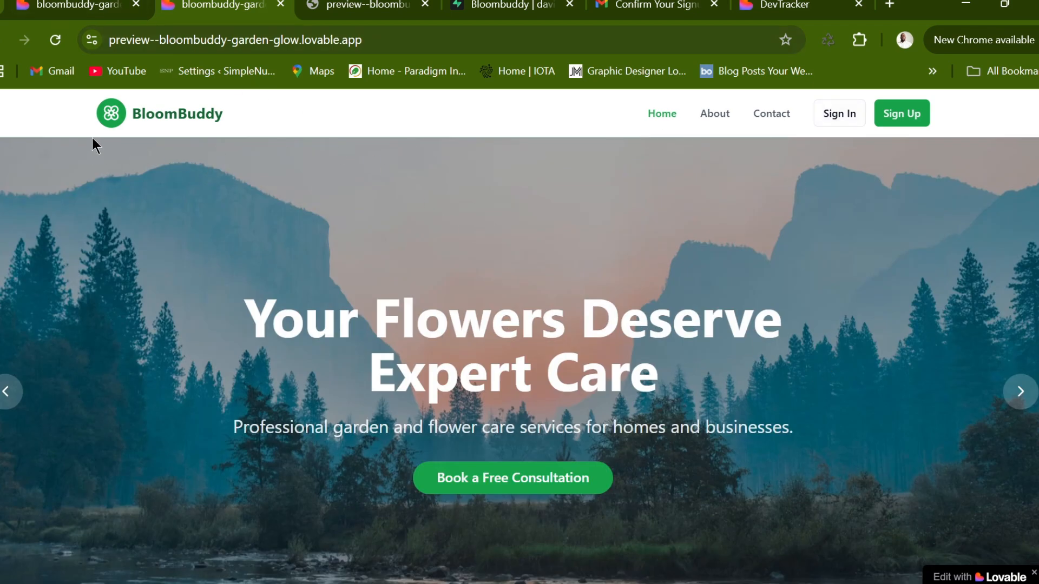
pyautogui.scroll(-5, 828, 224)
pyautogui.scroll(5, 837, 219)
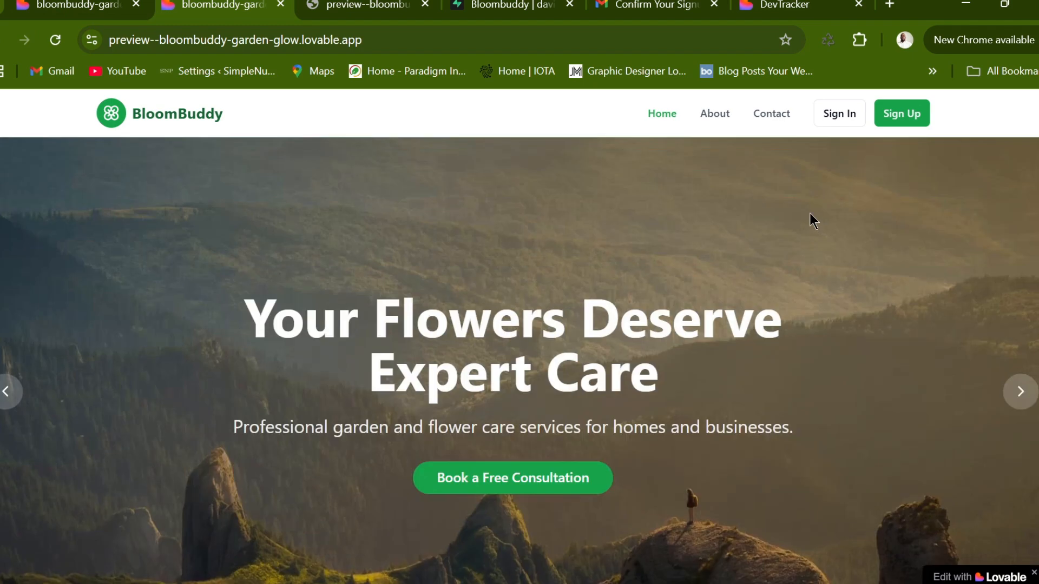
pyautogui.scroll(-5, 810, 213)
# Step: Return to the Lovable project, reload it and examine the closing section and footer of the home page preview
pyautogui.hotkey('ctrl', 'shift', 'Tab')
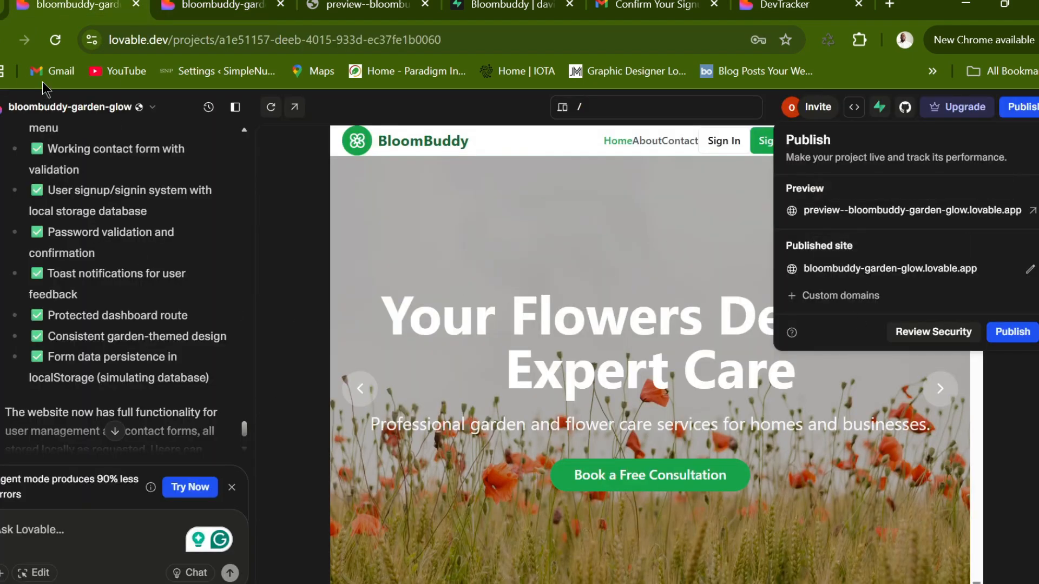
pyautogui.click(55, 40)
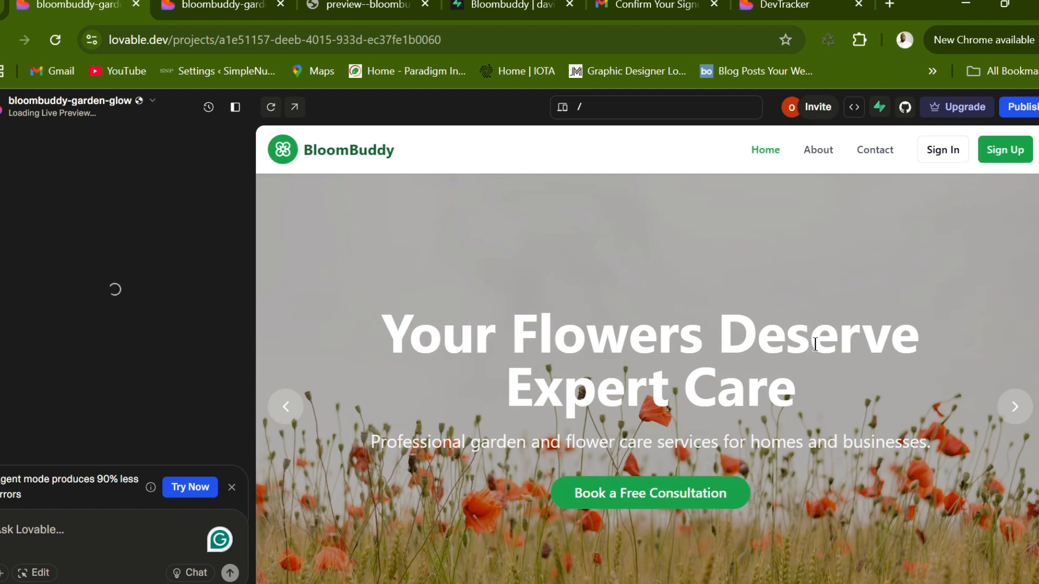
pyautogui.scroll(-10, 828, 346)
pyautogui.scroll(-8, 894, 333)
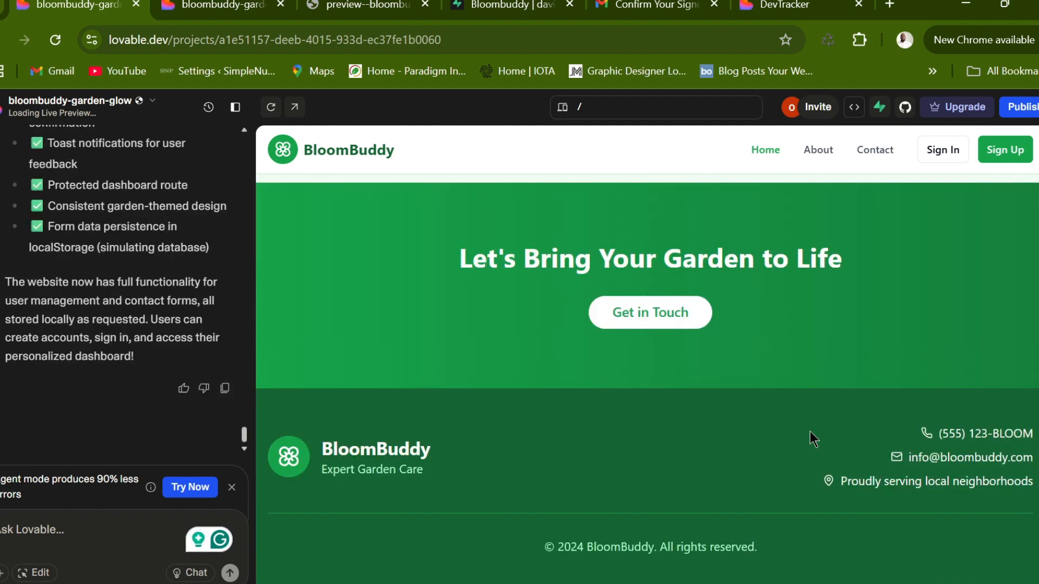
# Step: Begin a request to Lovable reading "make the green in the footer darker and"
pyautogui.click(58, 533)
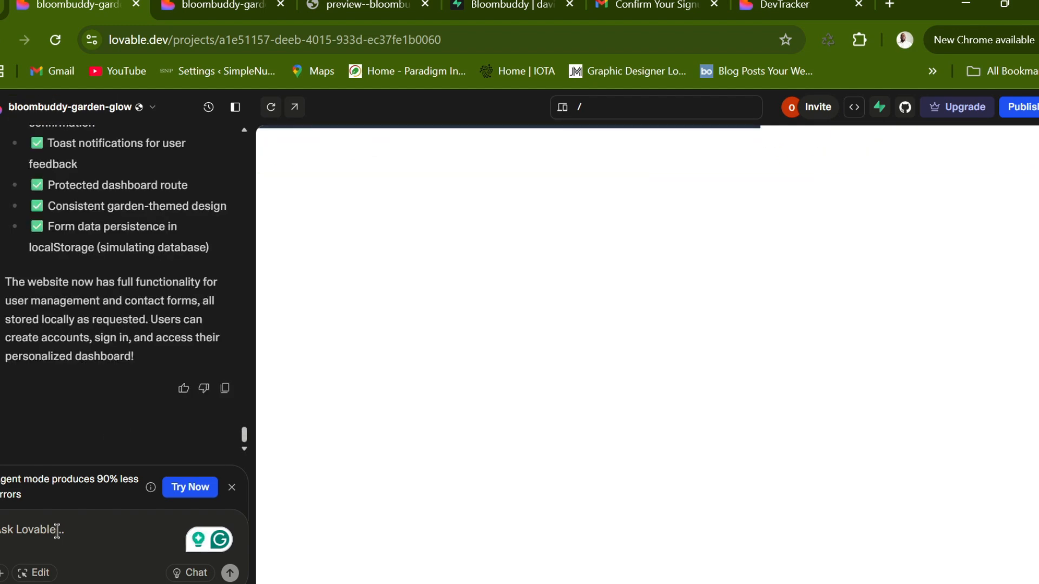
pyautogui.write('inake the foo')
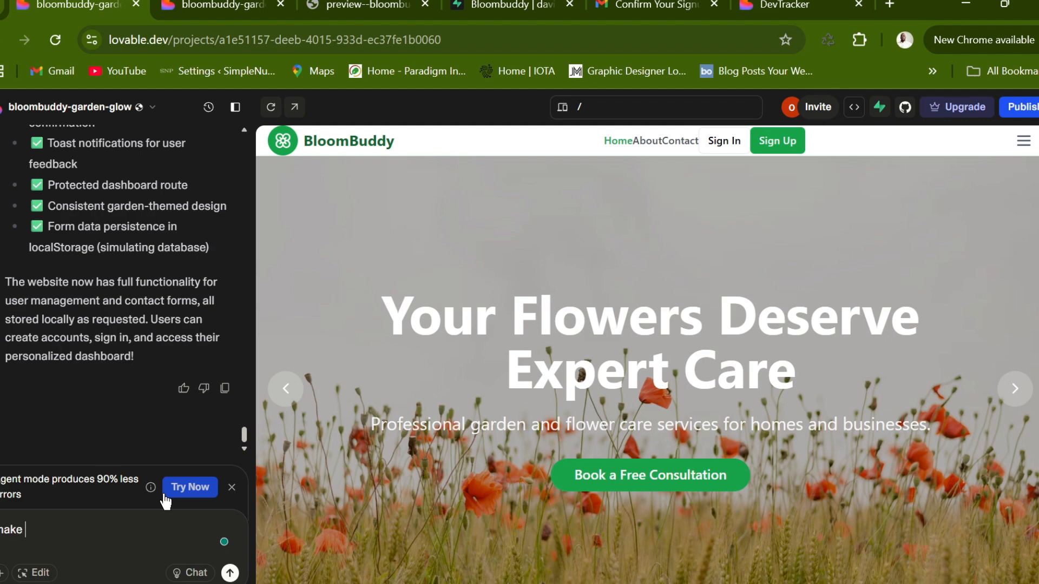
pyautogui.write('er')
pyautogui.write('te')
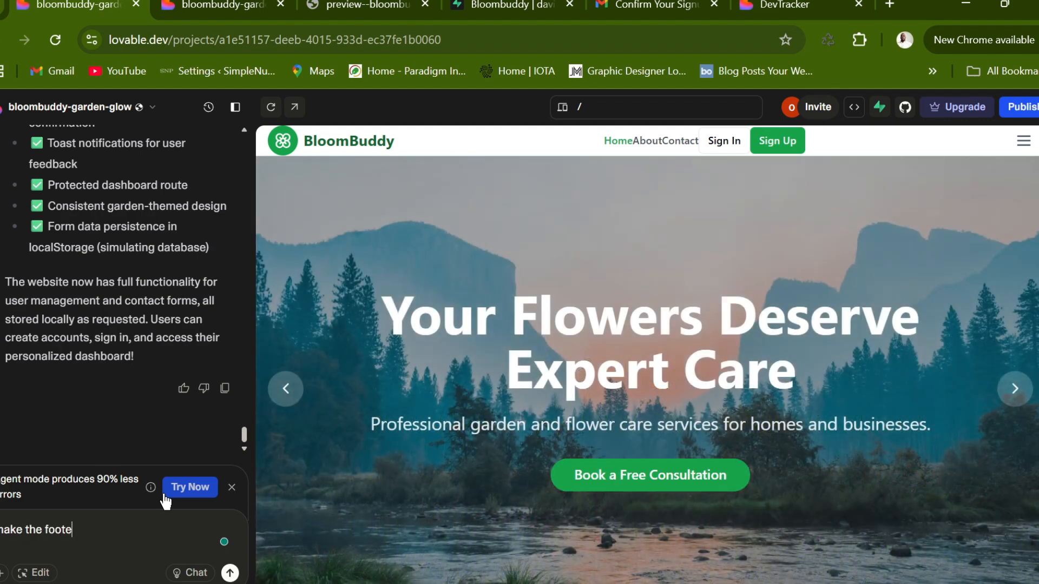
pyautogui.write('r gr')
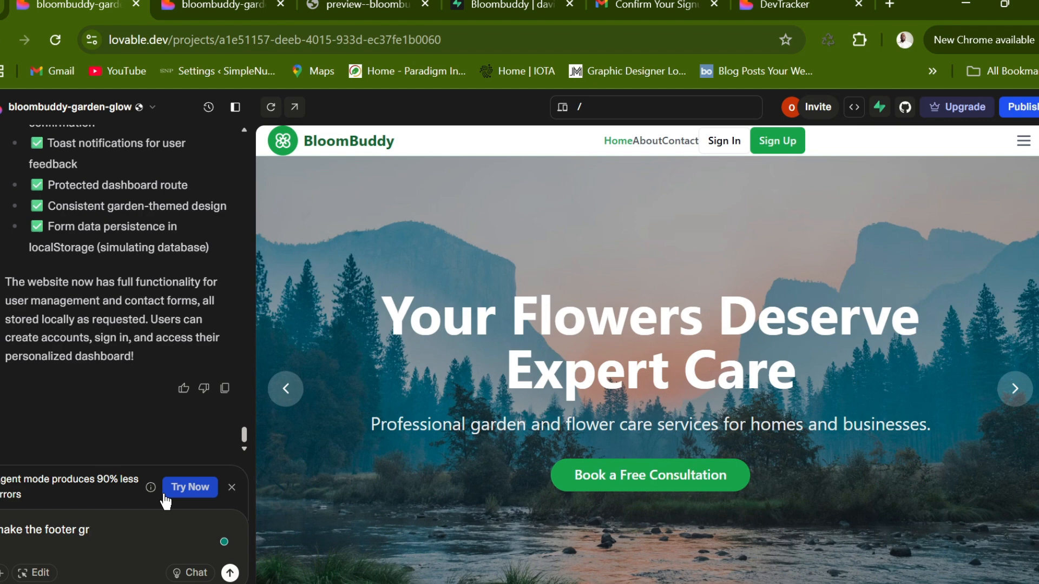
pyautogui.write('een')
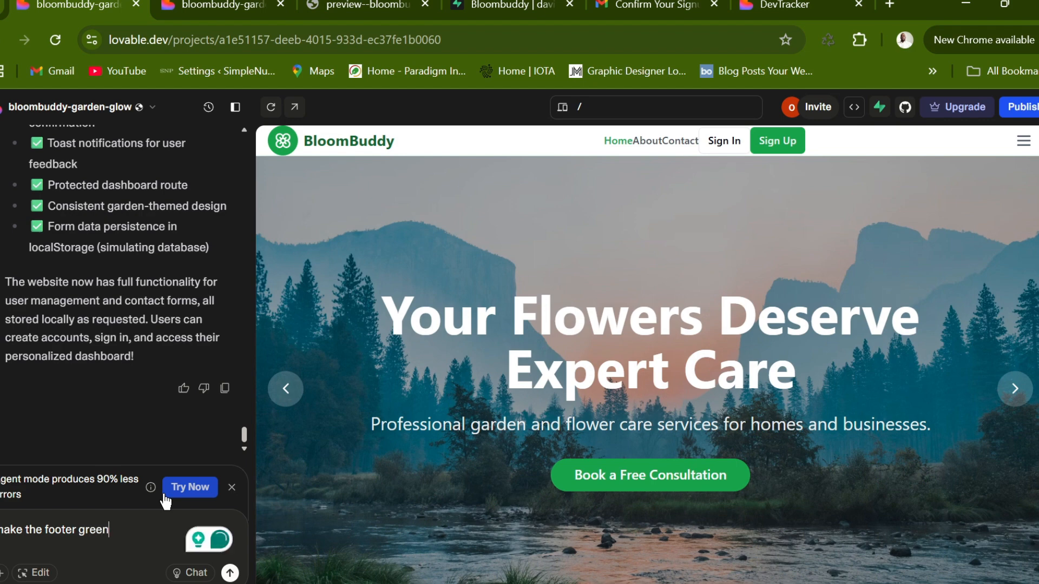
pyautogui.press('BackSpace')
pyautogui.press('BackSpace')
pyautogui.press('BackSpace')
pyautogui.press('BackSpace')
pyautogui.press('BackSpace')
pyautogui.press('BackSpace')
pyautogui.press('BackSpace')
pyautogui.press('BackSpace')
pyautogui.press('BackSpace')
pyautogui.press('BackSpace')
pyautogui.press('BackSpace')
pyautogui.press('BackSpace')
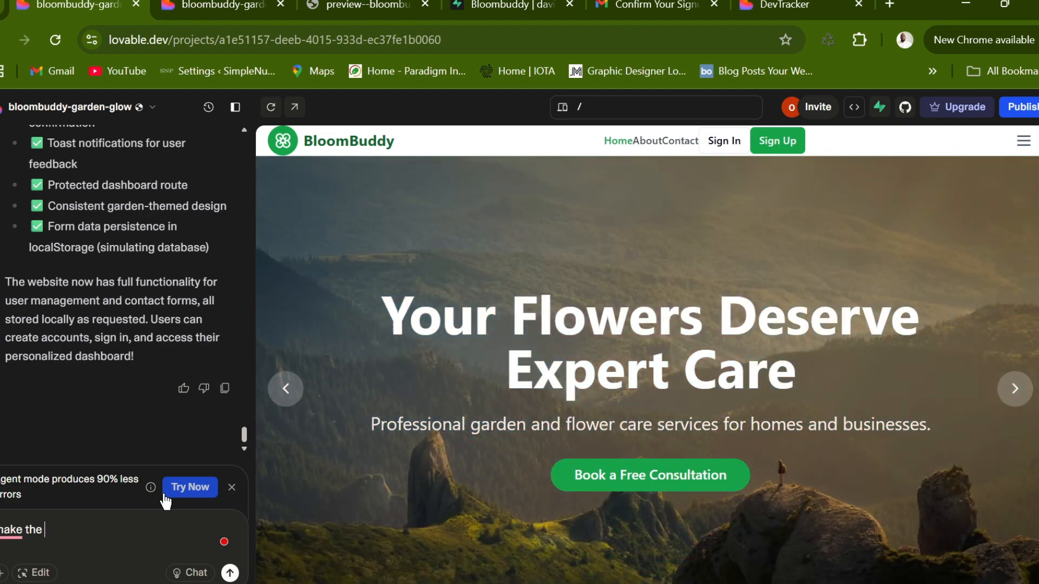
pyautogui.write('green in the ')
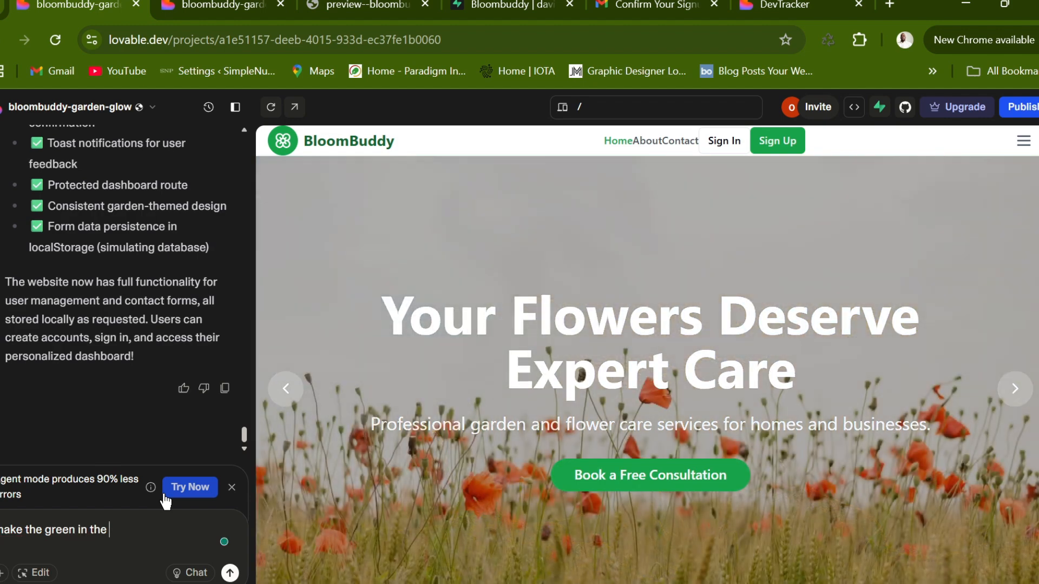
pyautogui.write('footer darker and')
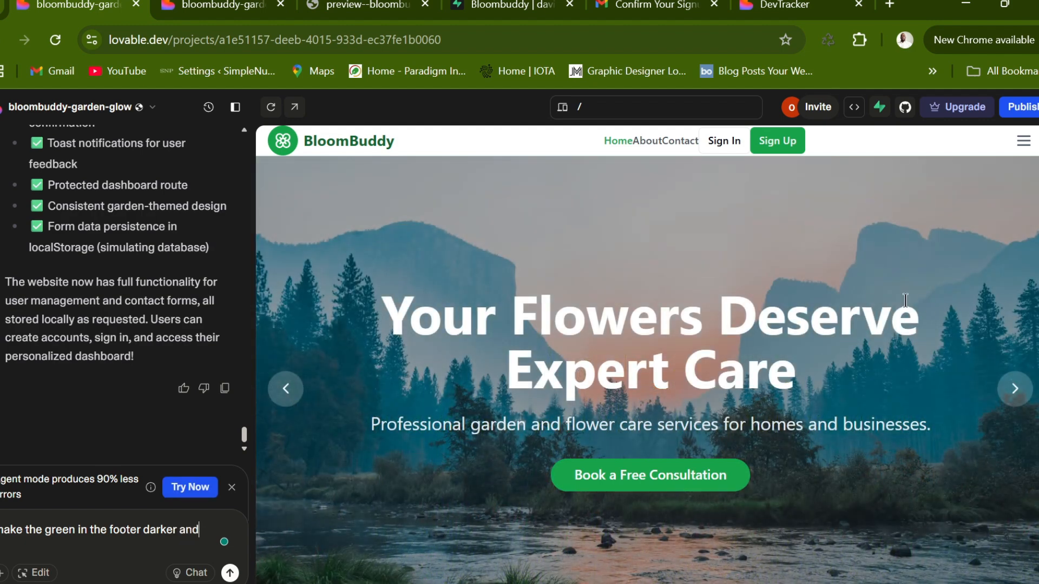
# Step: Complete the request as "make the green in the footer darker and put pictures for the testimonials" and send it to Lovable
pyautogui.scroll(-15, 904, 301)
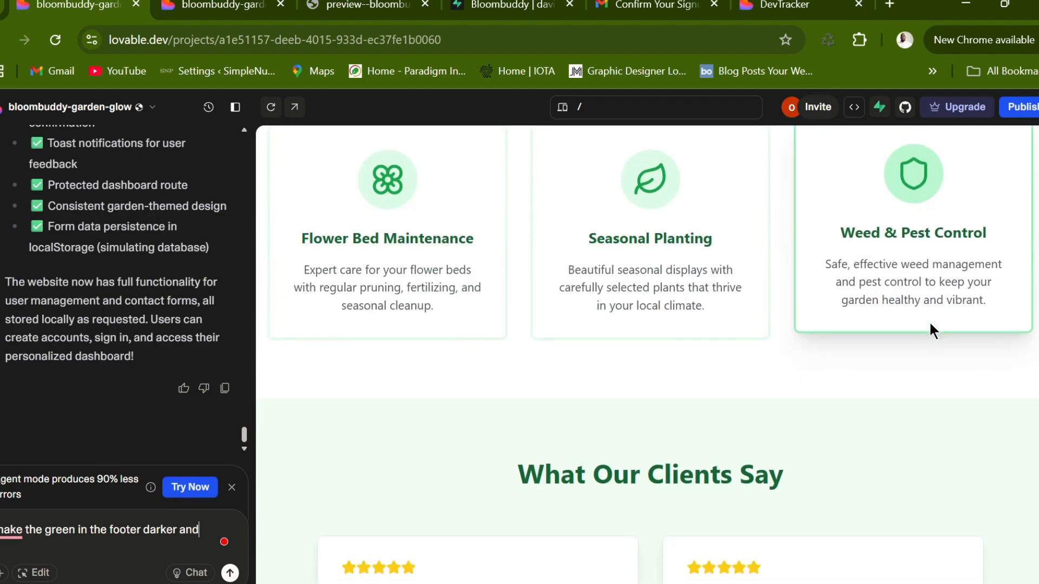
pyautogui.scroll(-6, 930, 320)
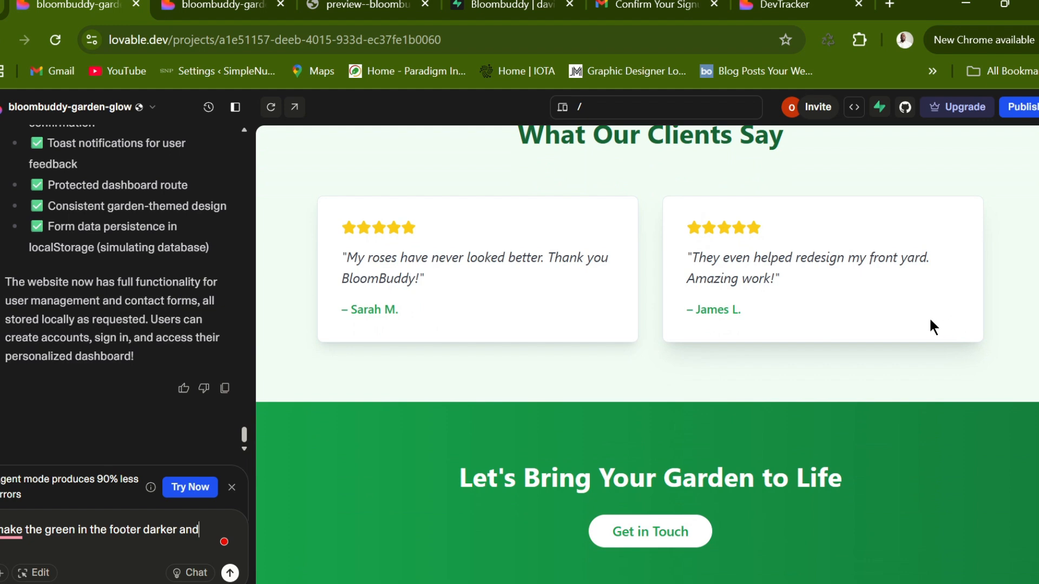
pyautogui.scroll(2, 931, 321)
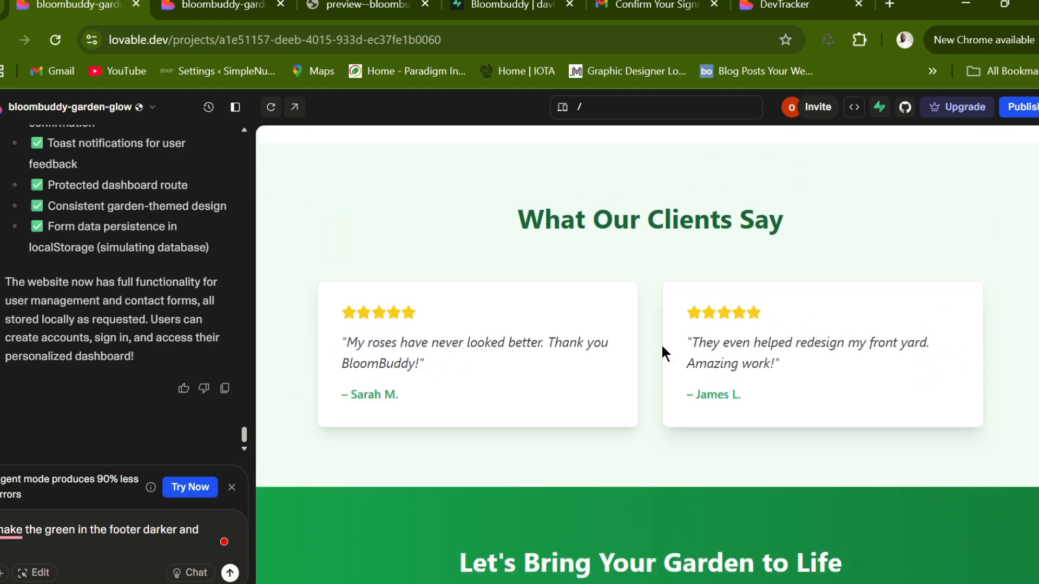
pyautogui.scroll(-2, 833, 337)
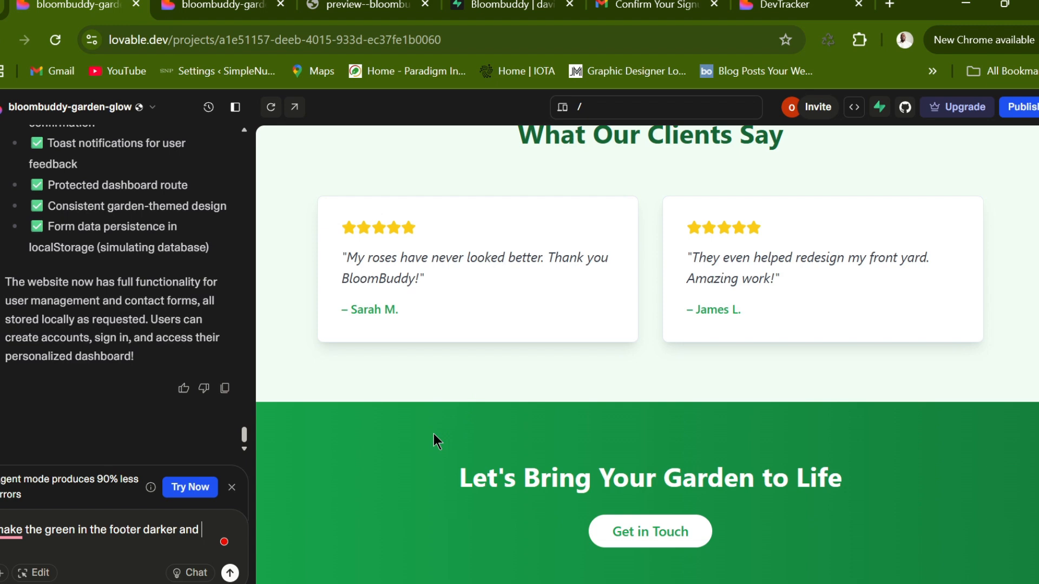
pyautogui.write('put a icture frame for')
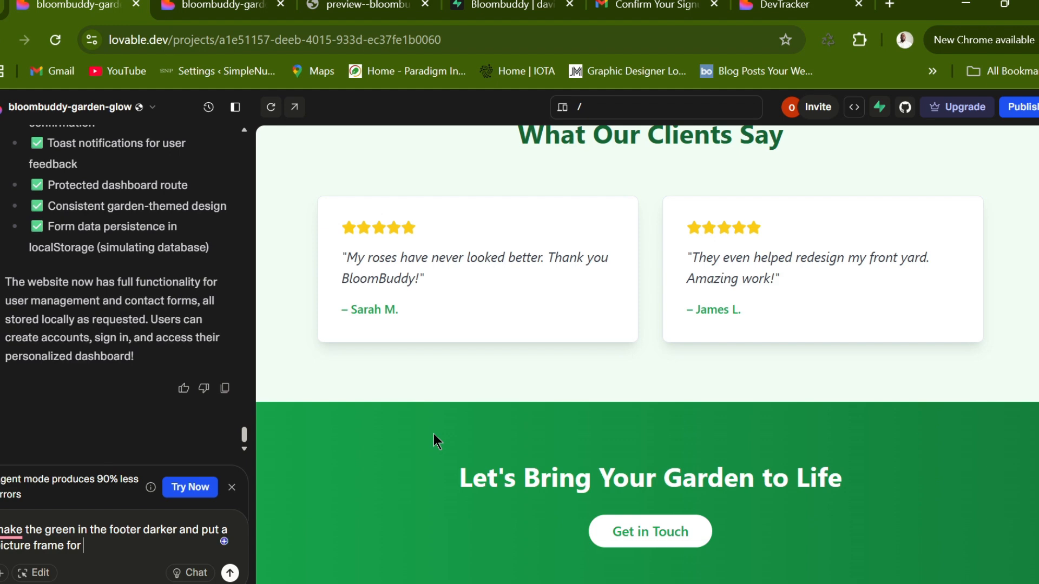
pyautogui.press('BackSpace')
pyautogui.press('BackSpace')
pyautogui.press('BackSpace')
pyautogui.press('BackSpace')
pyautogui.press('BackSpace')
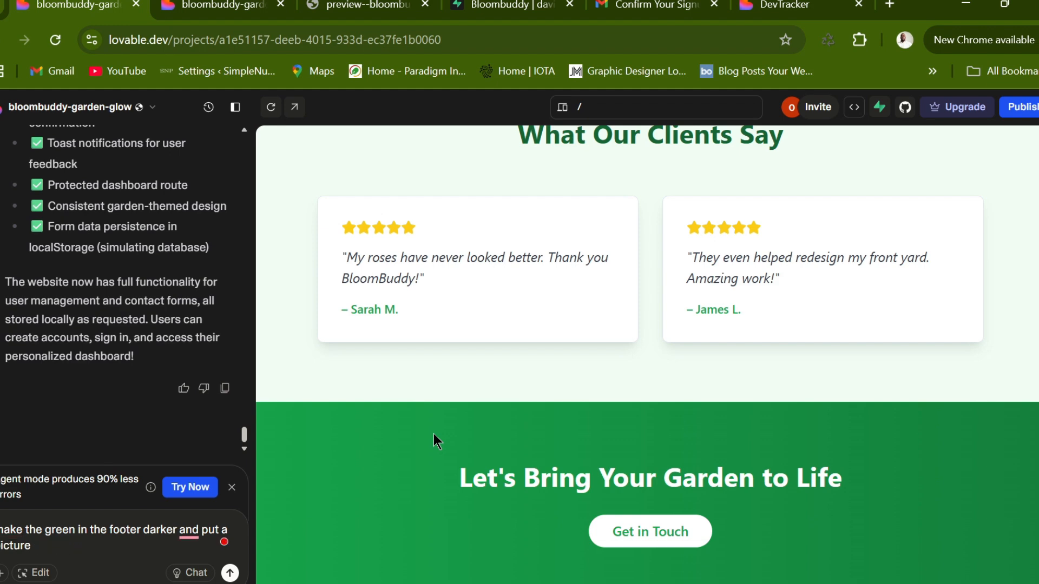
pyautogui.press('BackSpace')
pyautogui.press('BackSpace')
pyautogui.write('cture')
pyautogui.write(' placeh')
pyautogui.press('BackSpace')
pyautogui.press('BackSpace')
pyautogui.press('BackSpace')
pyautogui.press('BackSpace')
pyautogui.press('BackSpace')
pyautogui.write('or the testimonia')
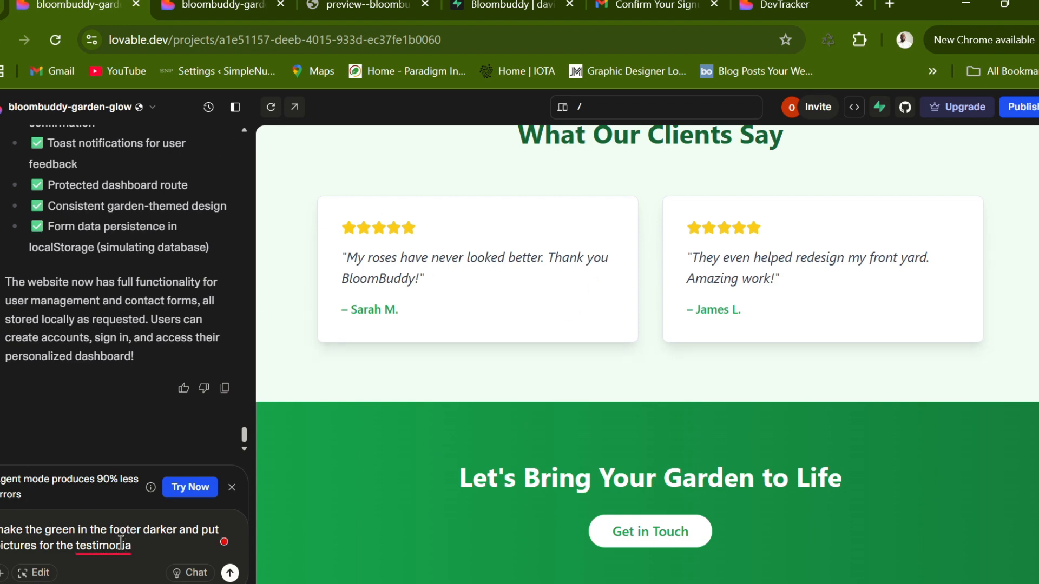
pyautogui.moveTo(119, 546)
pyautogui.click(165, 440)
pyautogui.scroll(-4, 802, 397)
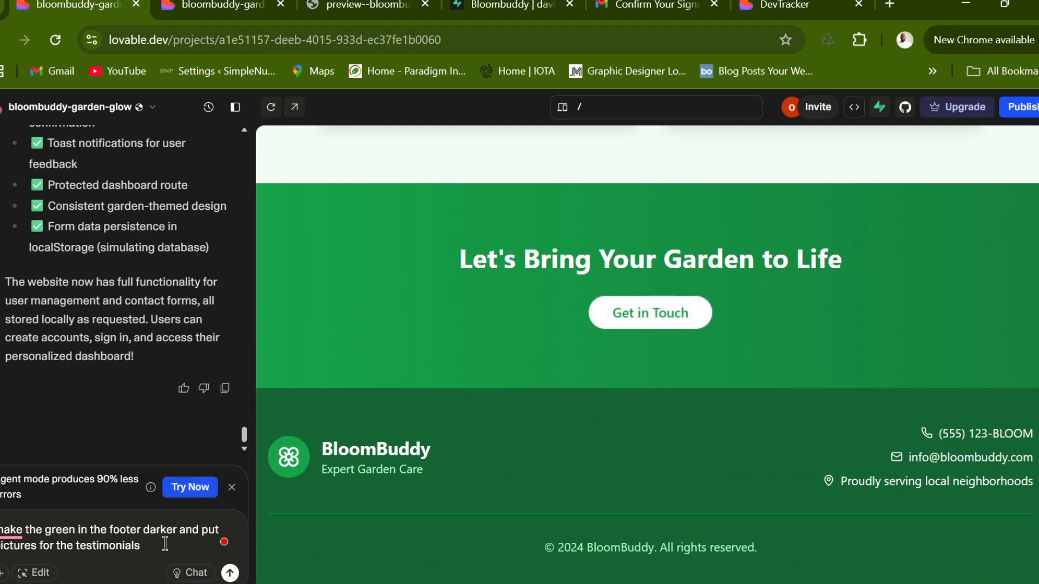
pyautogui.press('Return')
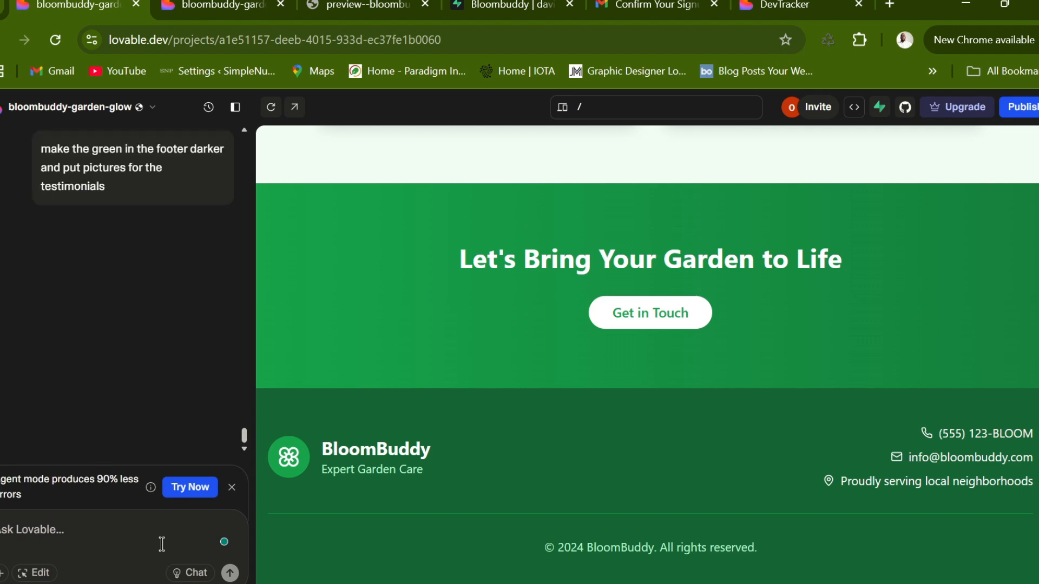
pyautogui.scroll(5, 993, 397)
pyautogui.scroll(5, 943, 387)
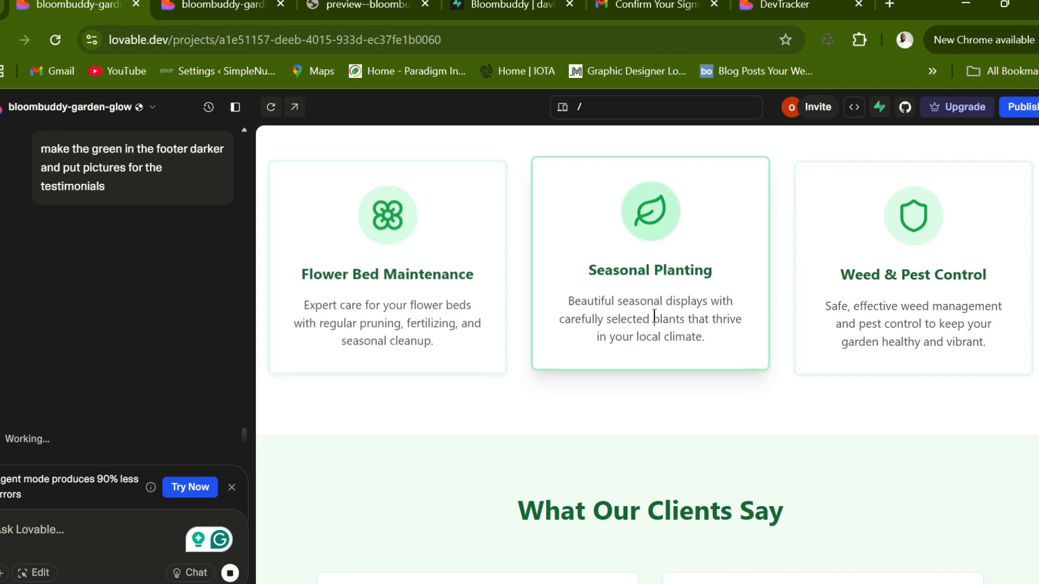
pyautogui.scroll(6, 807, 342)
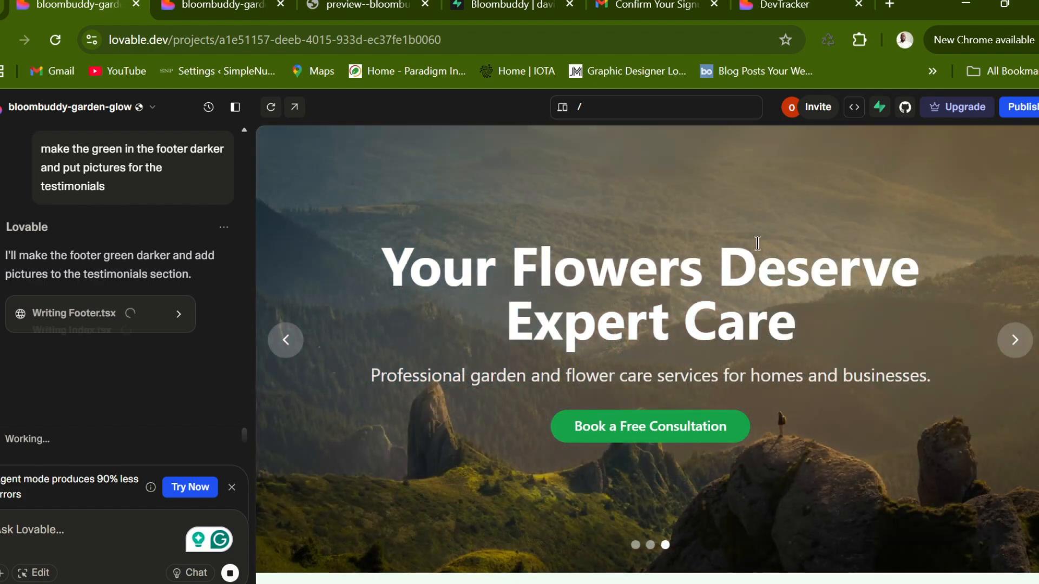
pyautogui.click(859, 40)
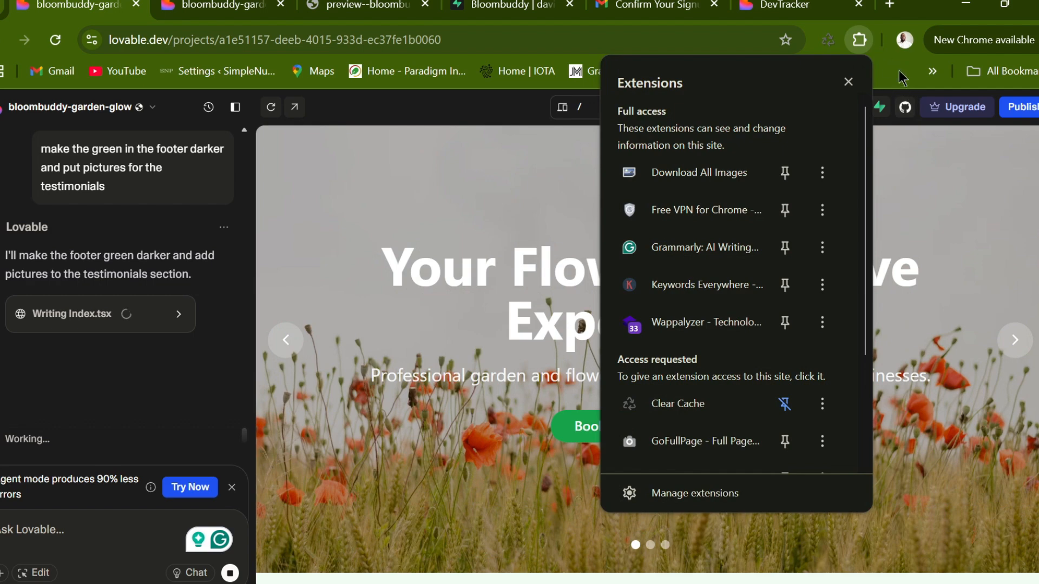
pyautogui.click(902, 72)
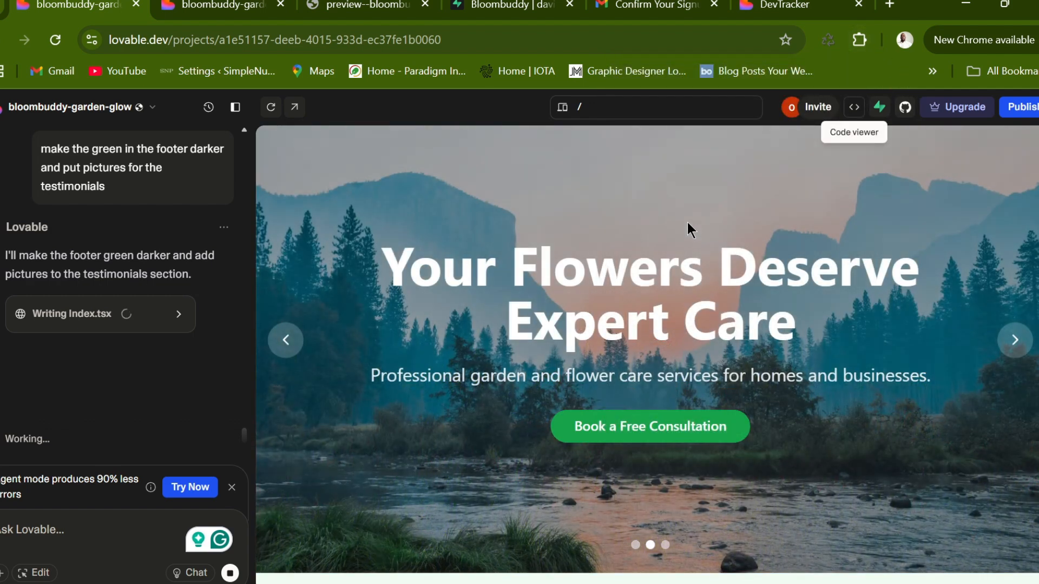
pyautogui.scroll(-5, 763, 236)
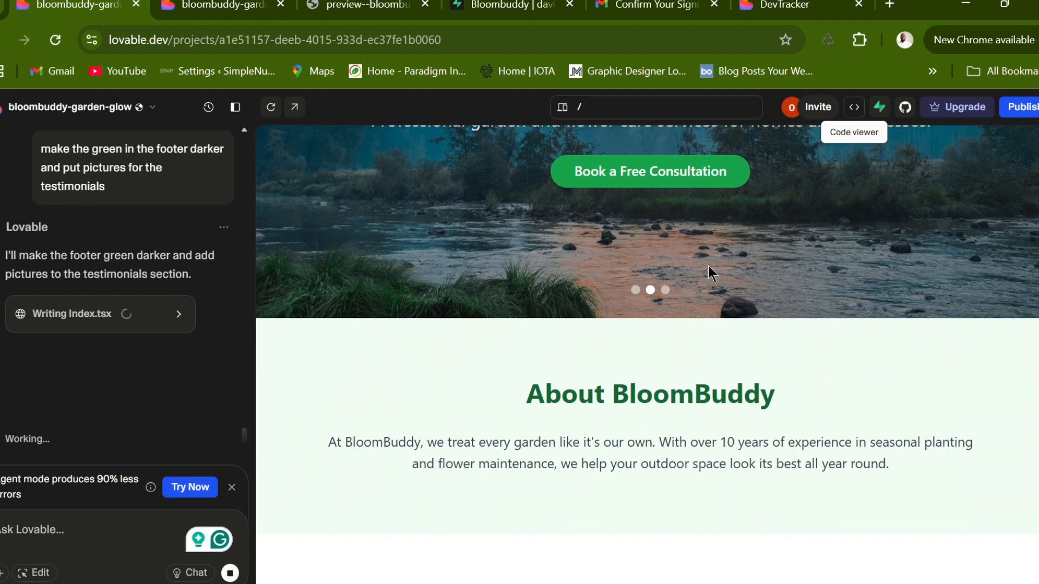
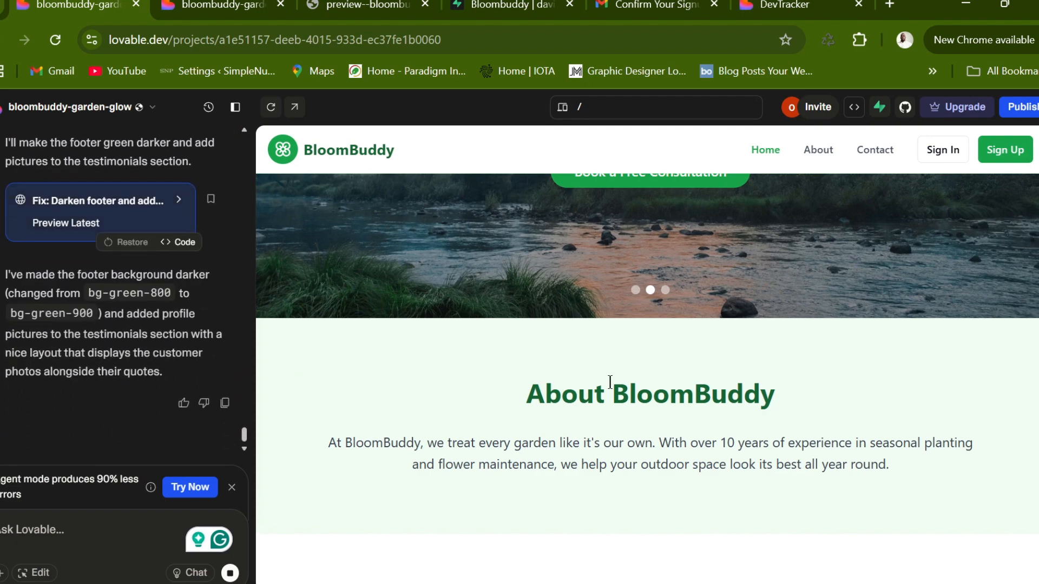
# Step: Examine the updated home page preview, checking the client pictures in the testimonials and the footer's green
pyautogui.scroll(-10, 867, 413)
pyautogui.scroll(5, 856, 408)
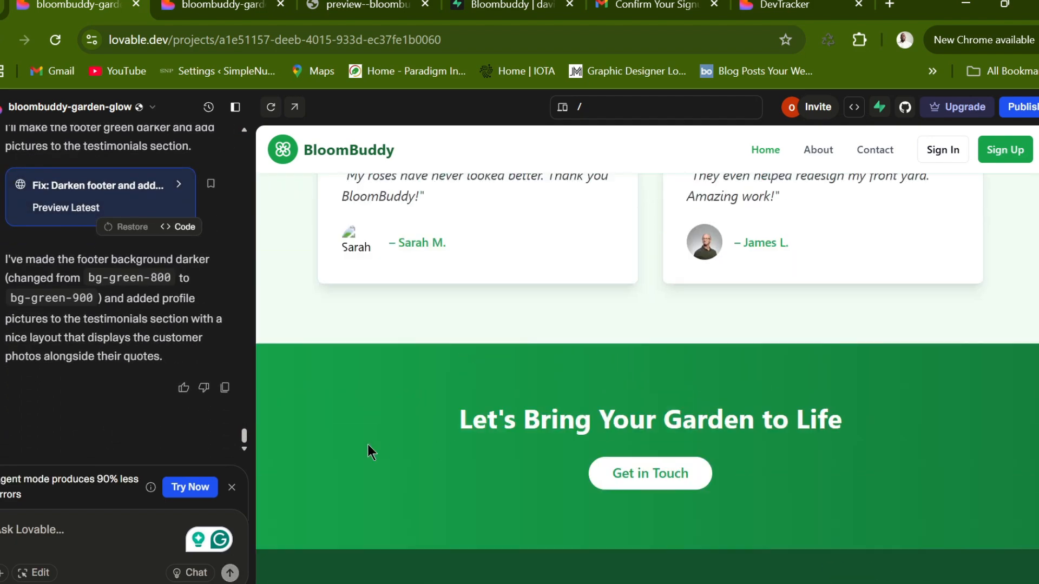
pyautogui.scroll(4, 143, 336)
pyautogui.scroll(-3, 170, 353)
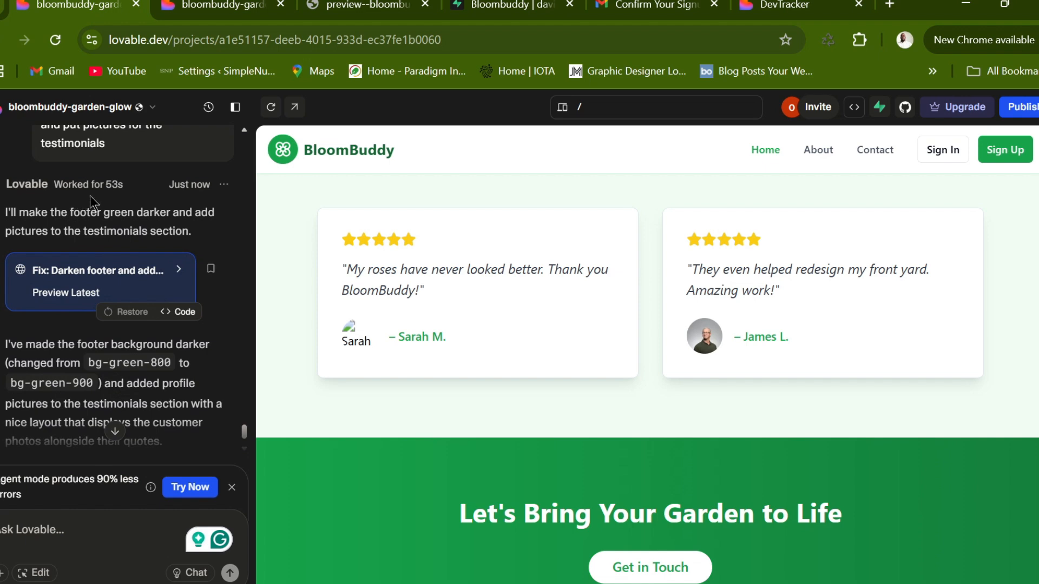
pyautogui.scroll(-2, 90, 196)
pyautogui.scroll(-5, 414, 377)
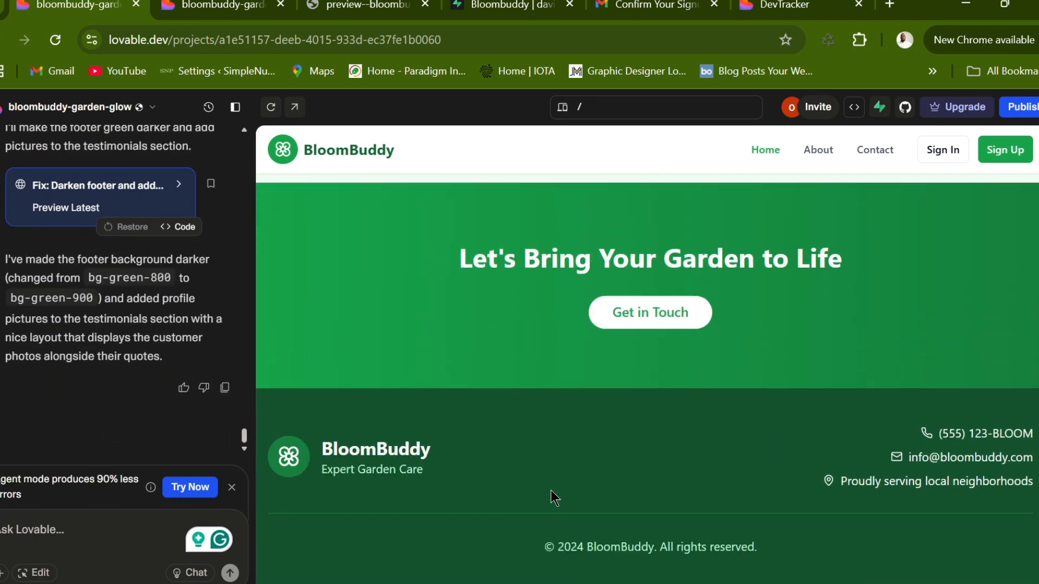
pyautogui.scroll(5, 861, 416)
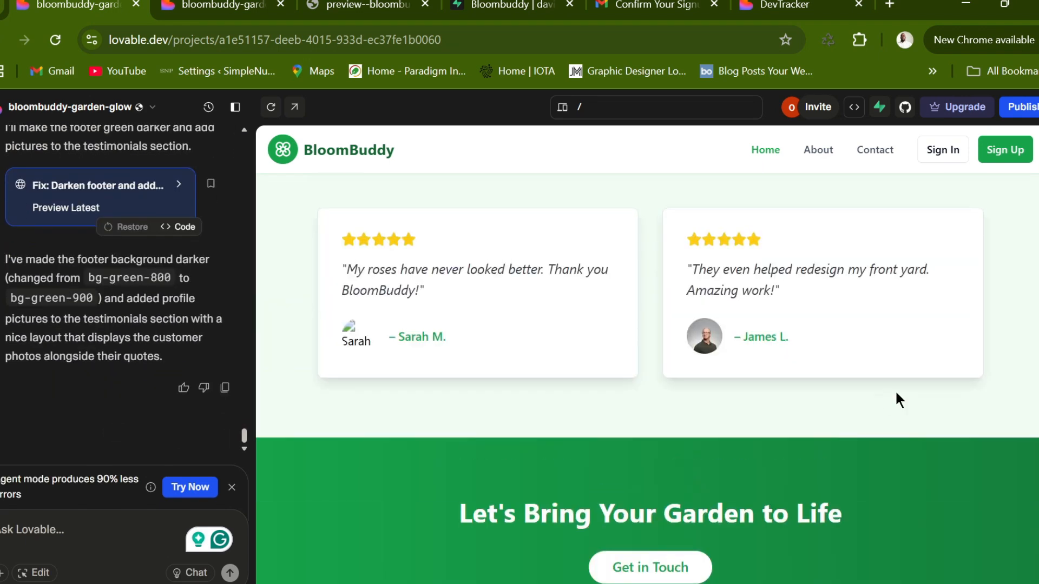
pyautogui.scroll(-5, 866, 427)
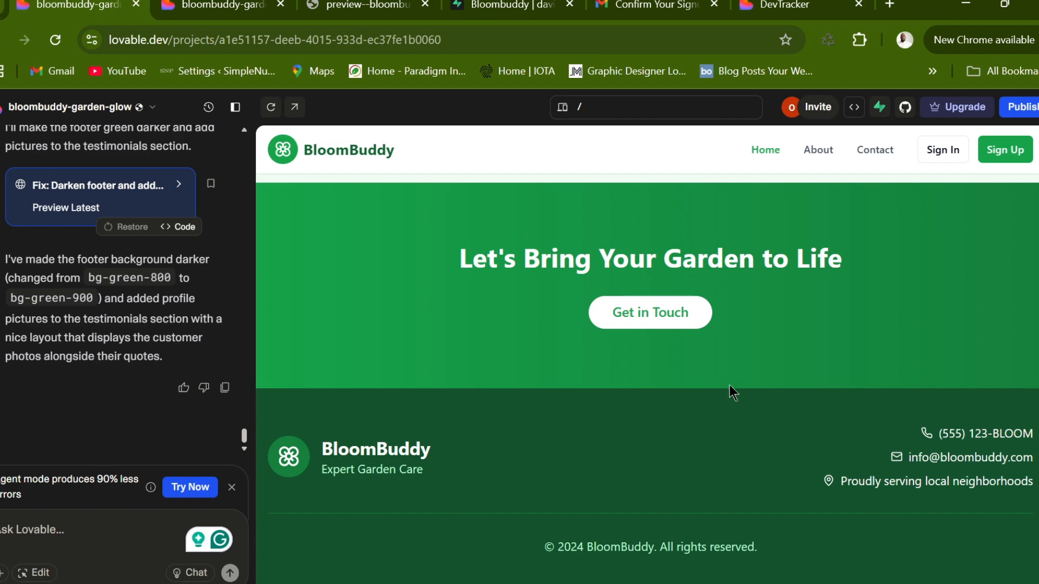
pyautogui.scroll(5, 899, 362)
pyautogui.scroll(5, 937, 390)
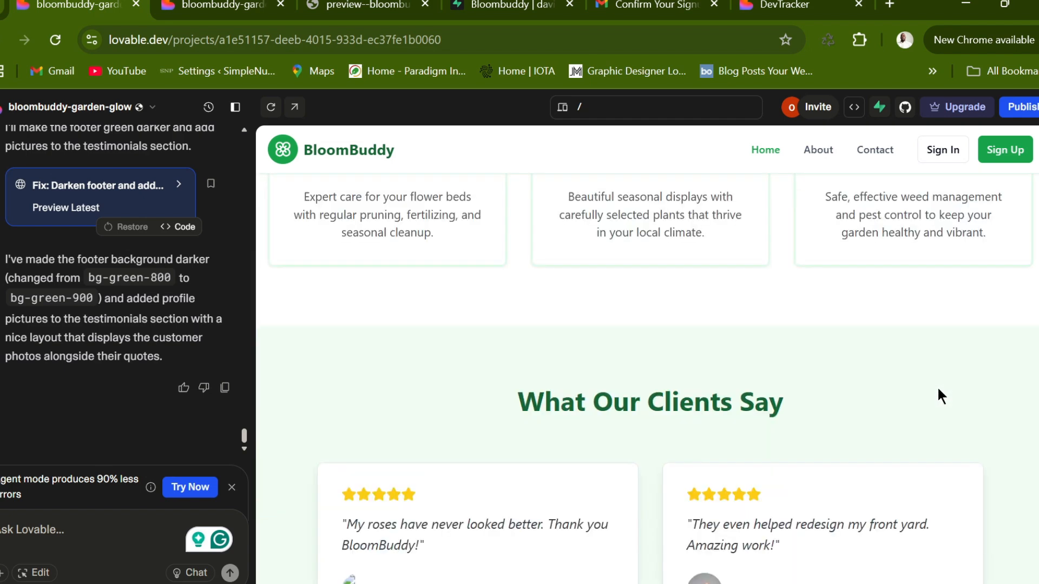
pyautogui.scroll(-2, 839, 422)
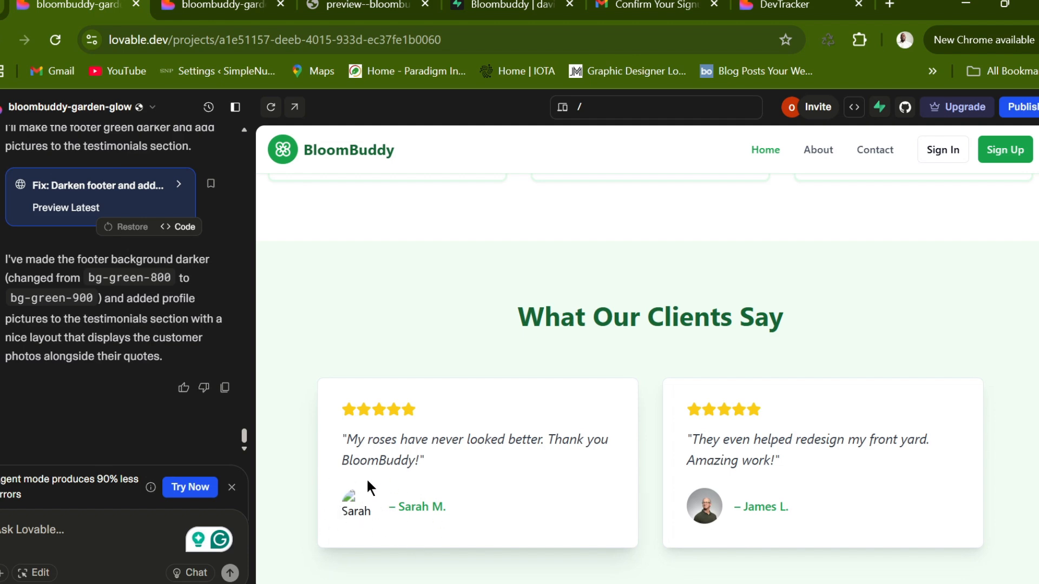
pyautogui.scroll(5, 816, 450)
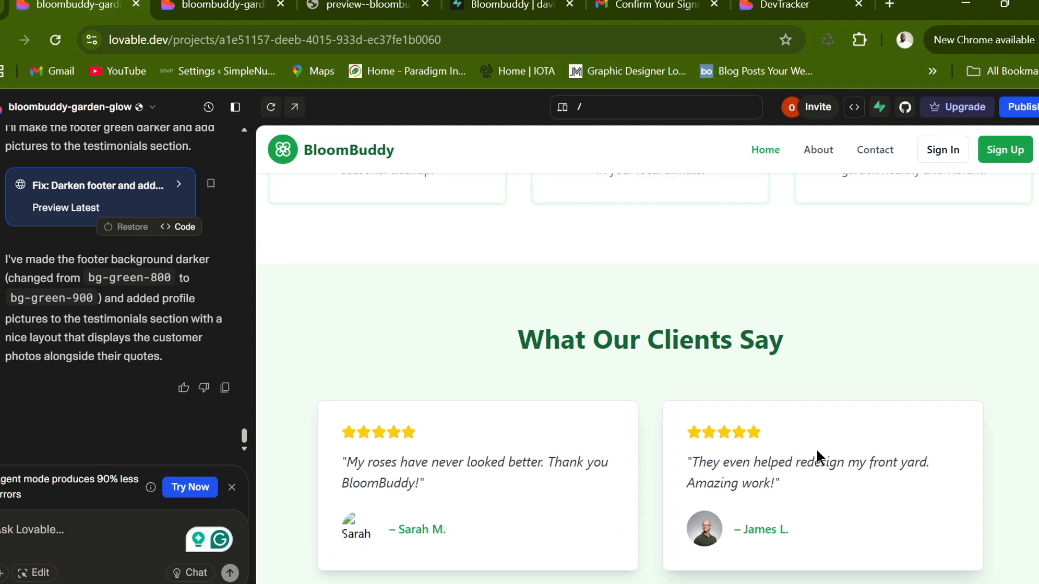
pyautogui.scroll(-5, 827, 448)
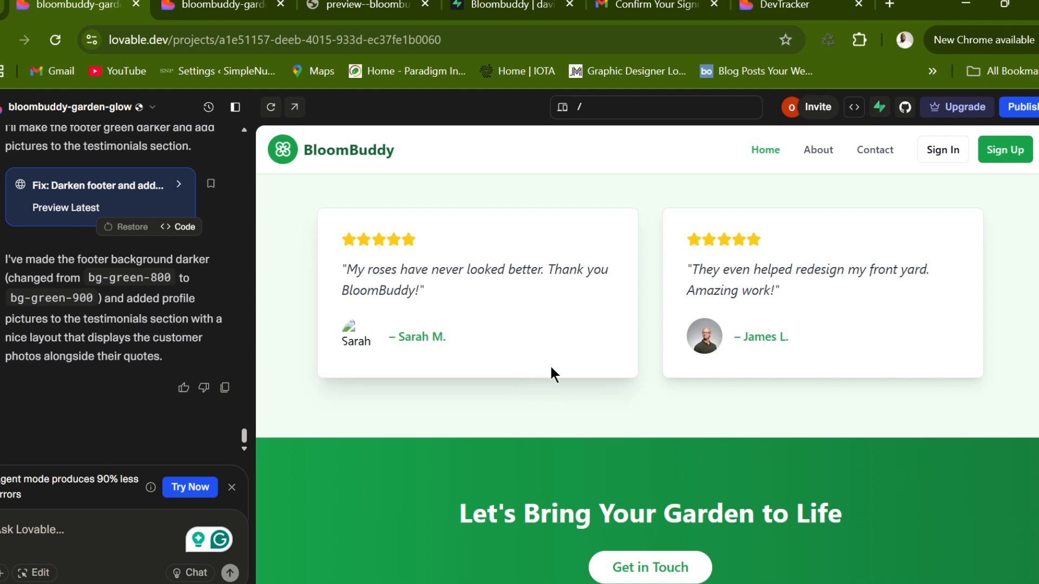
pyautogui.scroll(5, 652, 355)
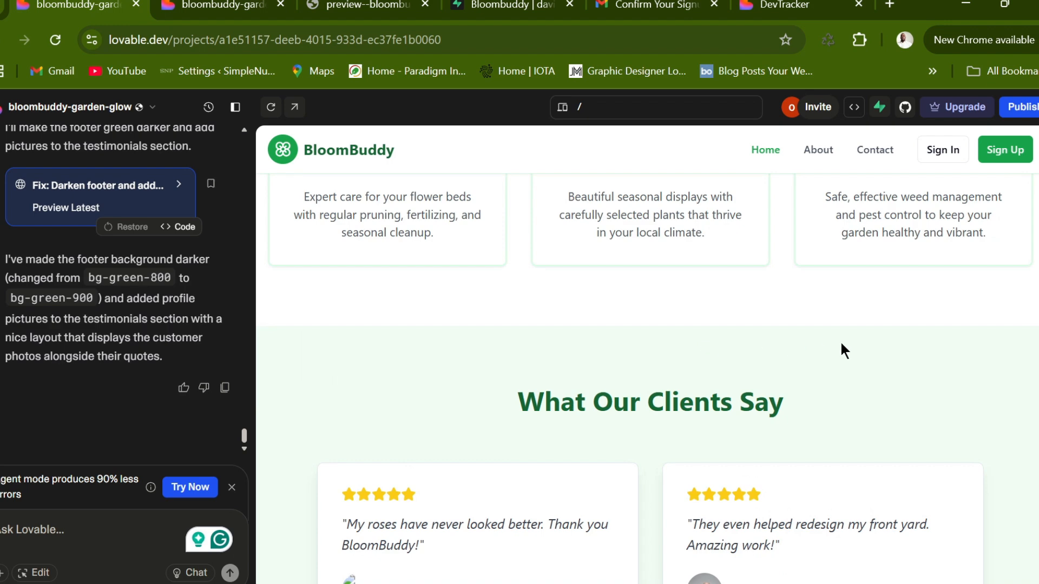
# Step: Open the preview site's About page and read its header and Our Story section
pyautogui.scroll(5, 842, 344)
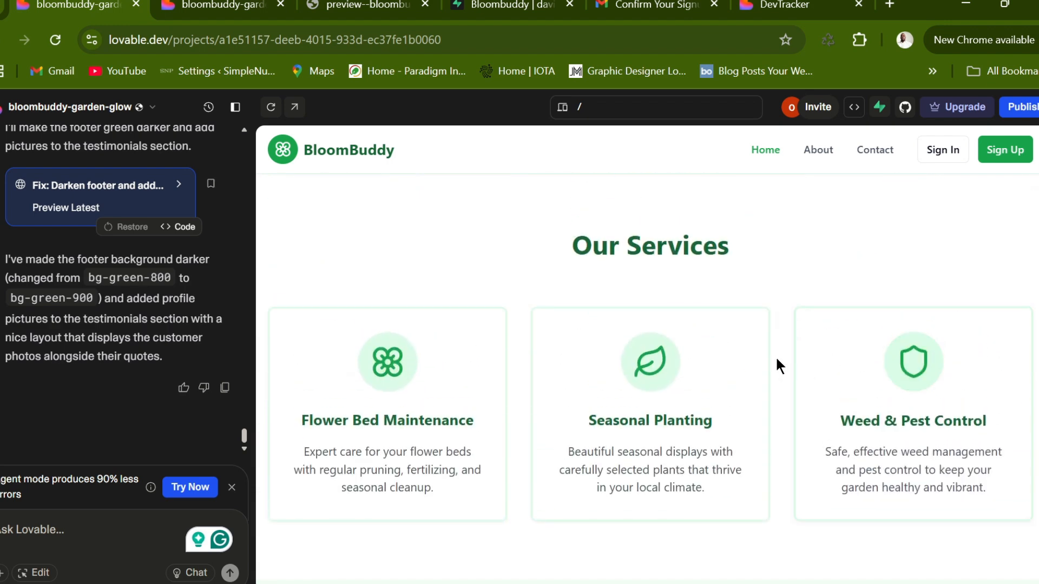
pyautogui.scroll(6, 776, 356)
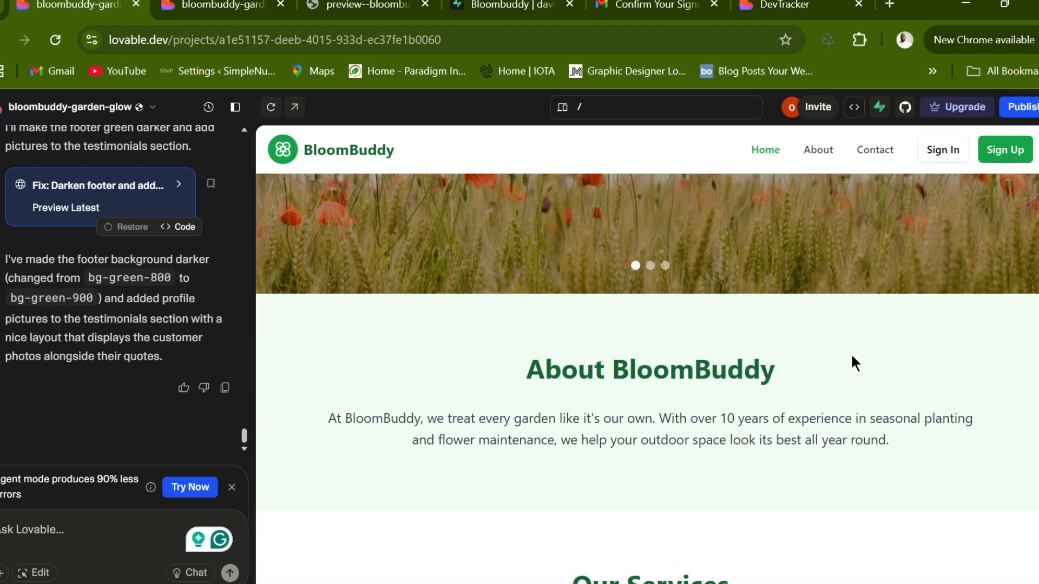
pyautogui.scroll(5, 786, 379)
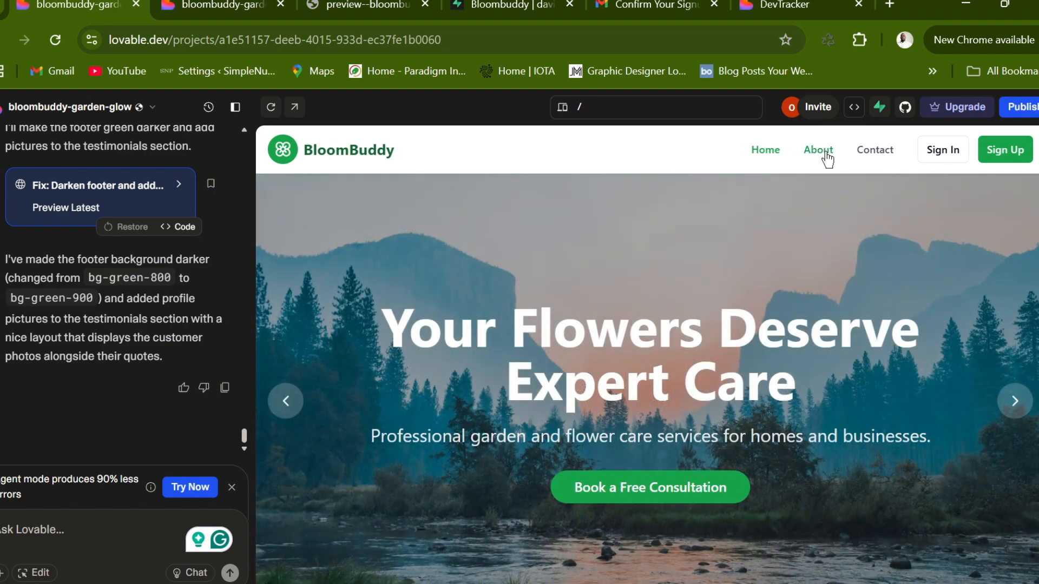
pyautogui.click(827, 158)
pyautogui.scroll(-4, 847, 264)
pyautogui.scroll(4, 852, 265)
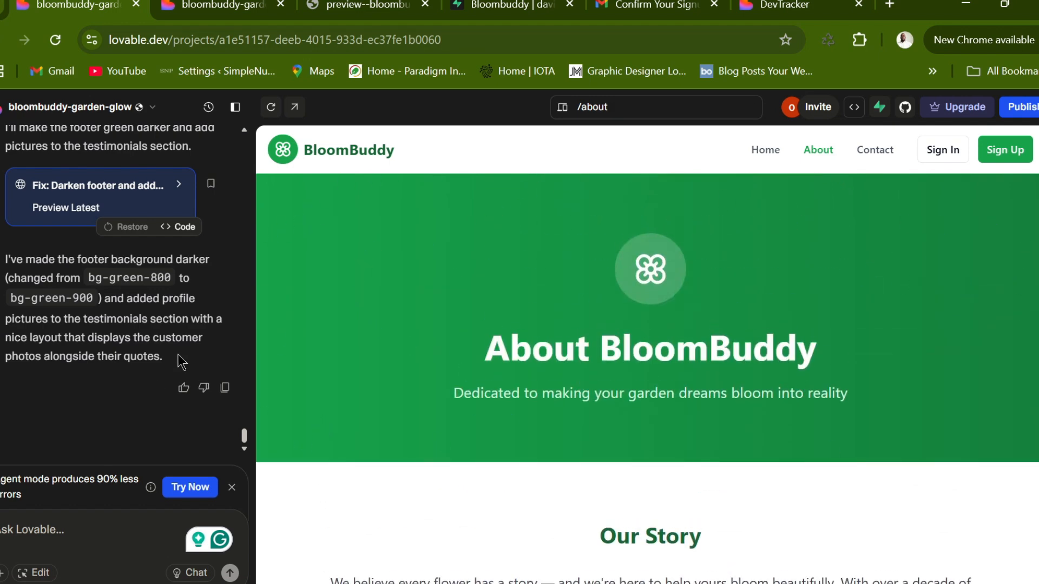
pyautogui.scroll(-2, 917, 306)
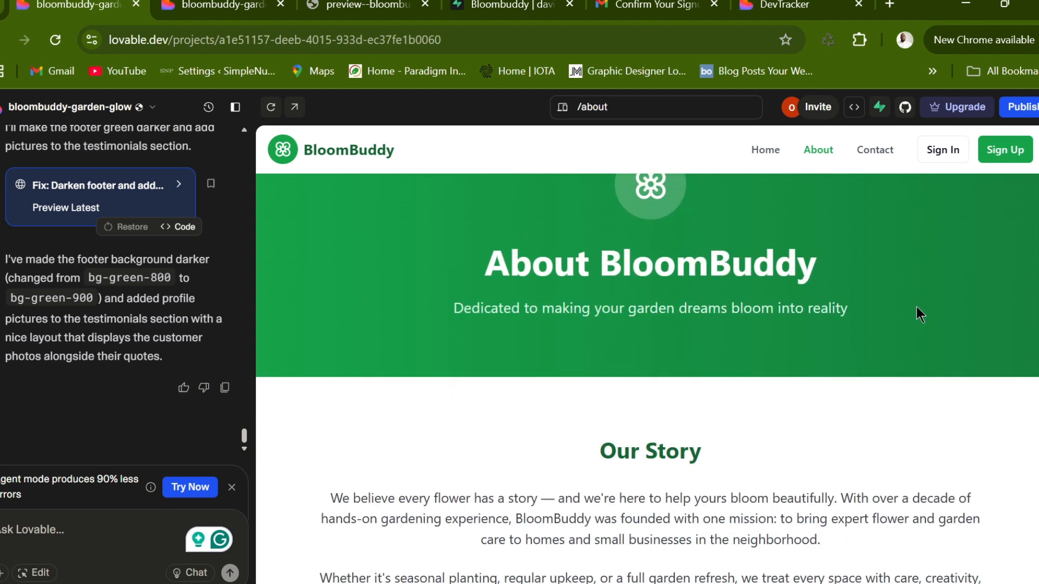
pyautogui.scroll(-4, 603, 459)
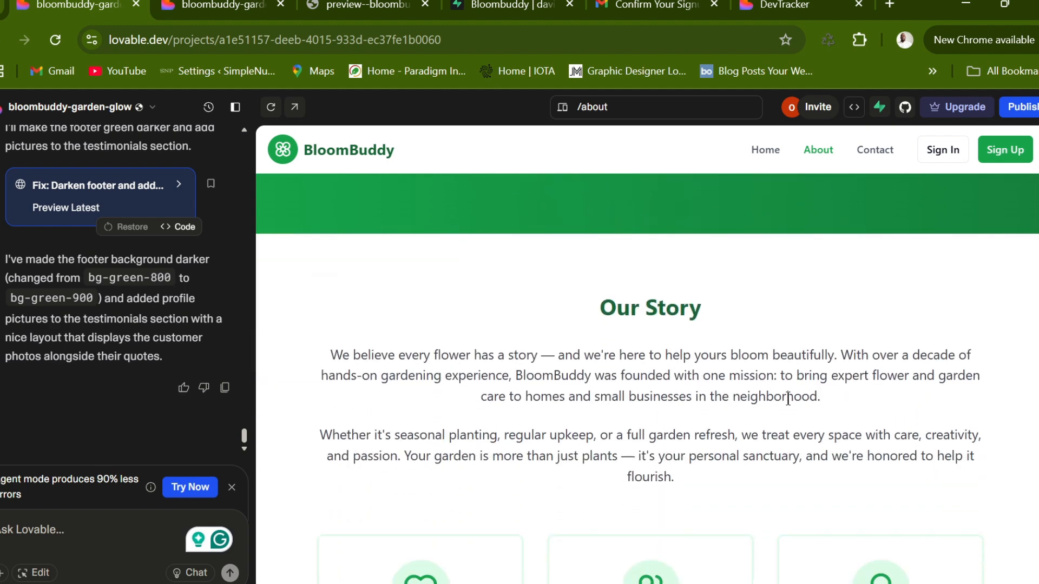
pyautogui.moveTo(323, 252); pyautogui.dragTo(834, 369)
pyautogui.click(817, 400)
# Step: Examine the rest of the About page, from the Passion, Community and Excellence cards through Meet Our Team to the footer
pyautogui.scroll(-4, 865, 432)
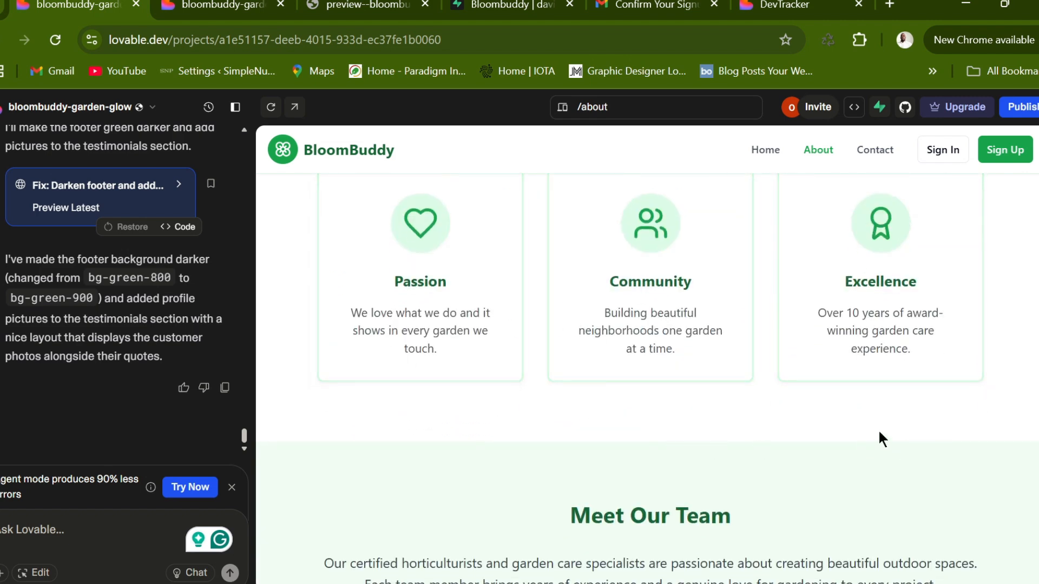
pyautogui.scroll(-5, 888, 430)
pyautogui.scroll(5, 696, 355)
pyautogui.scroll(-3, 842, 379)
pyautogui.scroll(-5, 783, 389)
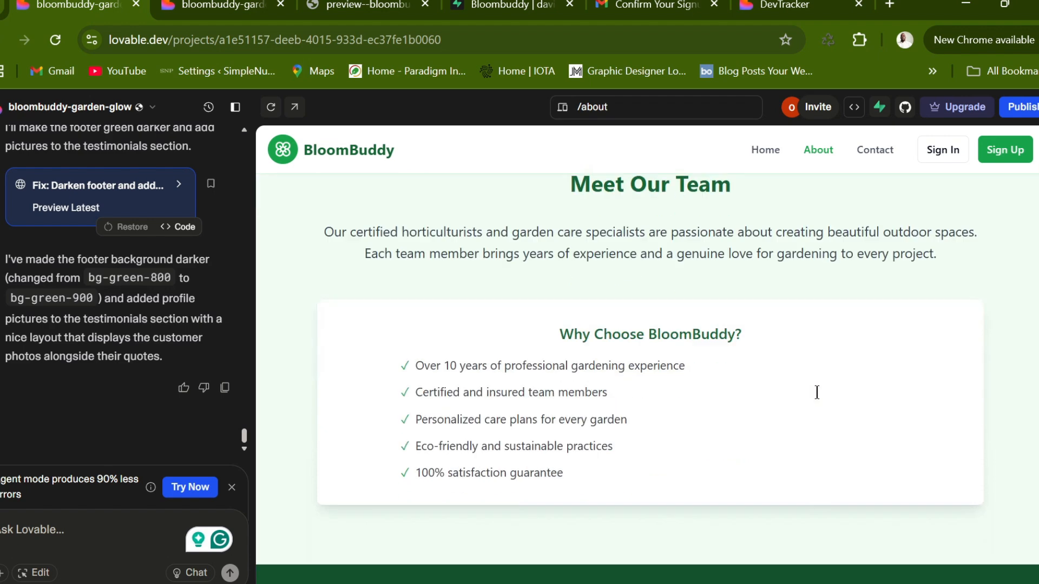
pyautogui.scroll(4, 877, 327)
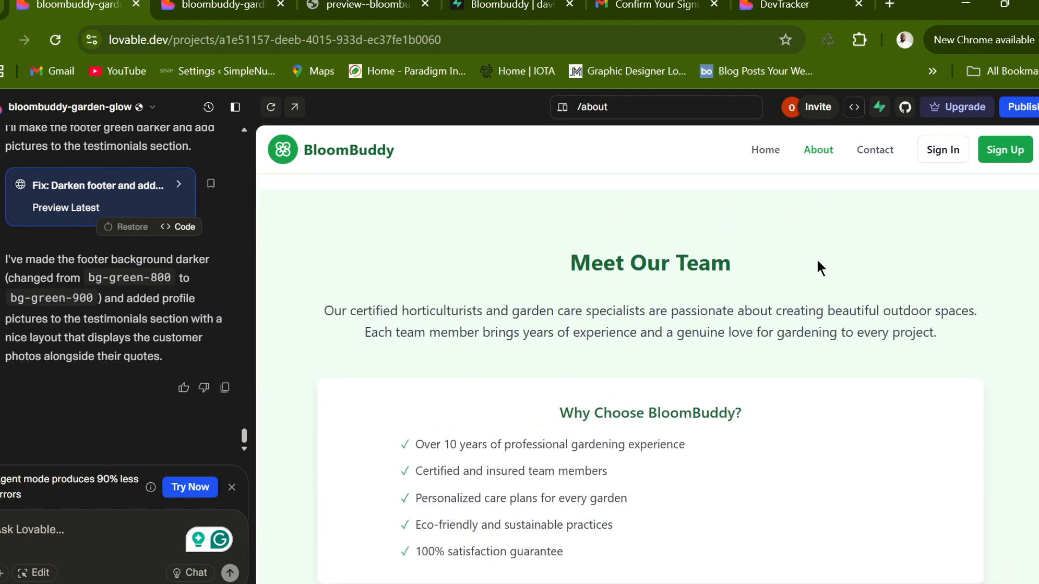
pyautogui.scroll(-4, 821, 271)
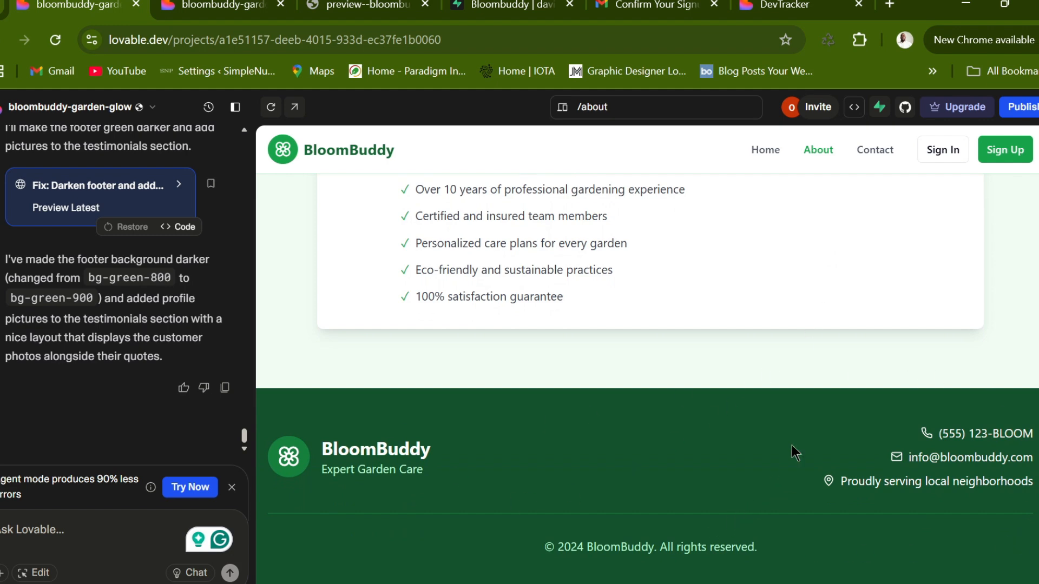
# Step: Open the preview site's Contact page and examine its Get In Touch header, message form and contact cards
pyautogui.scroll(4, 755, 331)
pyautogui.scroll(2, 866, 249)
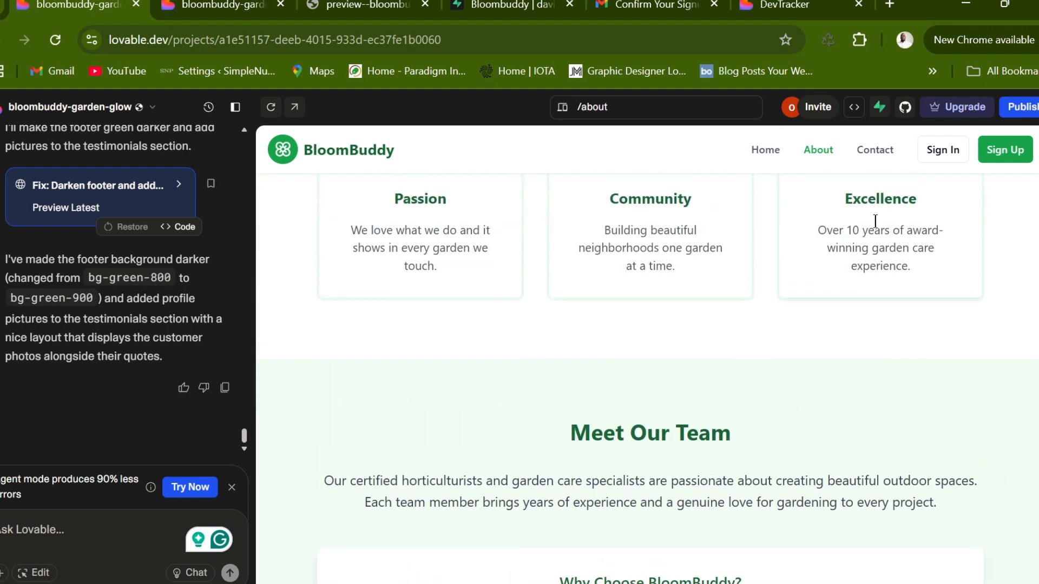
pyautogui.click(880, 157)
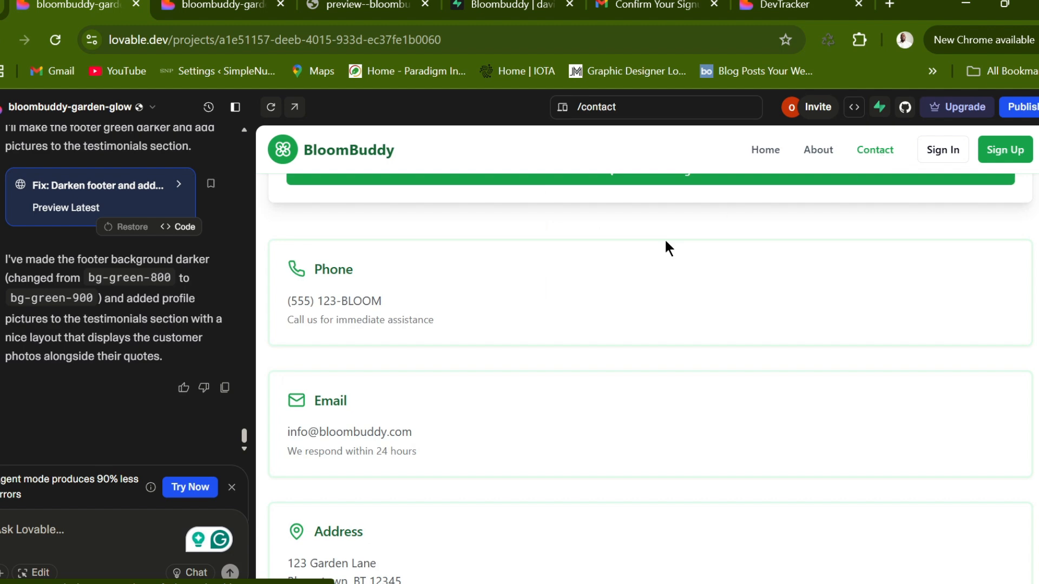
pyautogui.scroll(10, 649, 354)
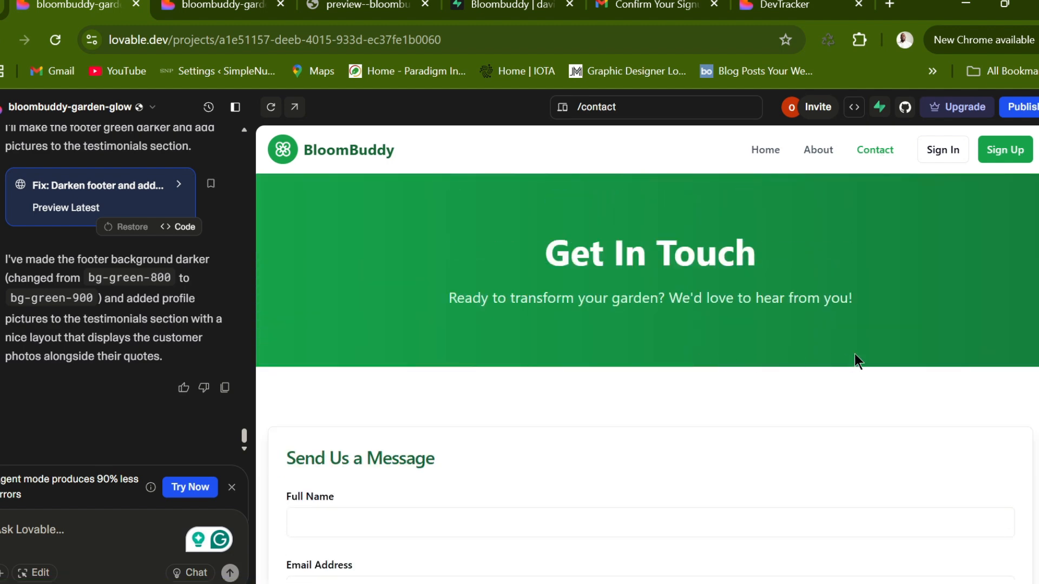
pyautogui.scroll(-10, 964, 338)
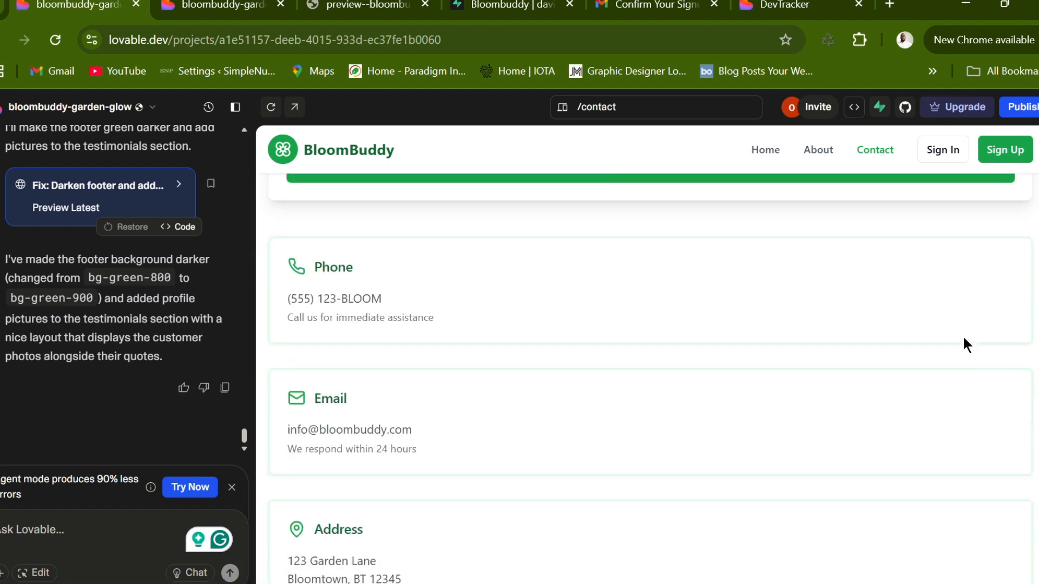
pyautogui.scroll(10, 847, 358)
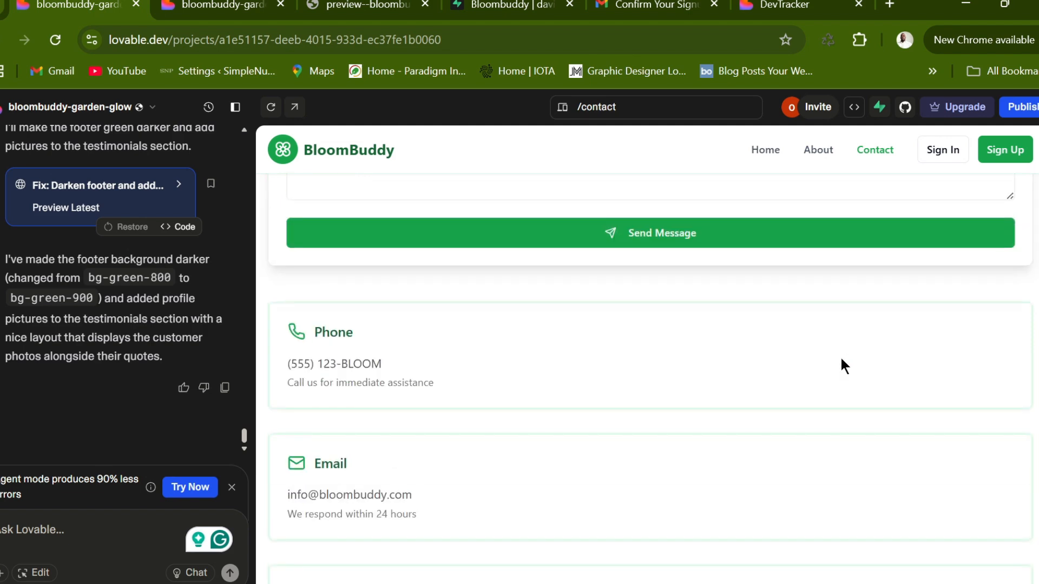
# Step: Return to the preview's Home page, view the site full size through the publish options' preview link, and go back to the project
pyautogui.click(767, 155)
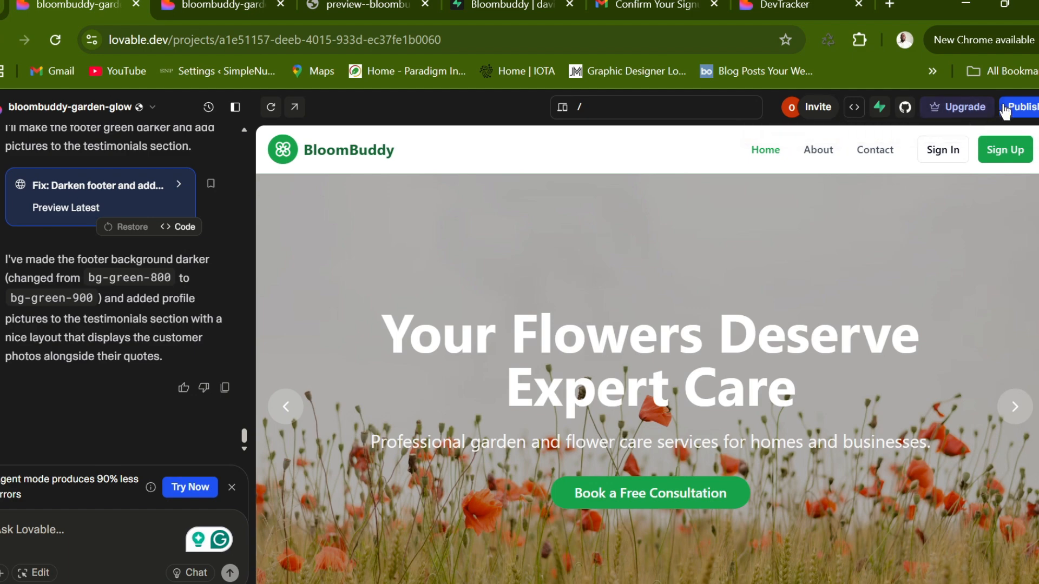
pyautogui.click(1021, 109)
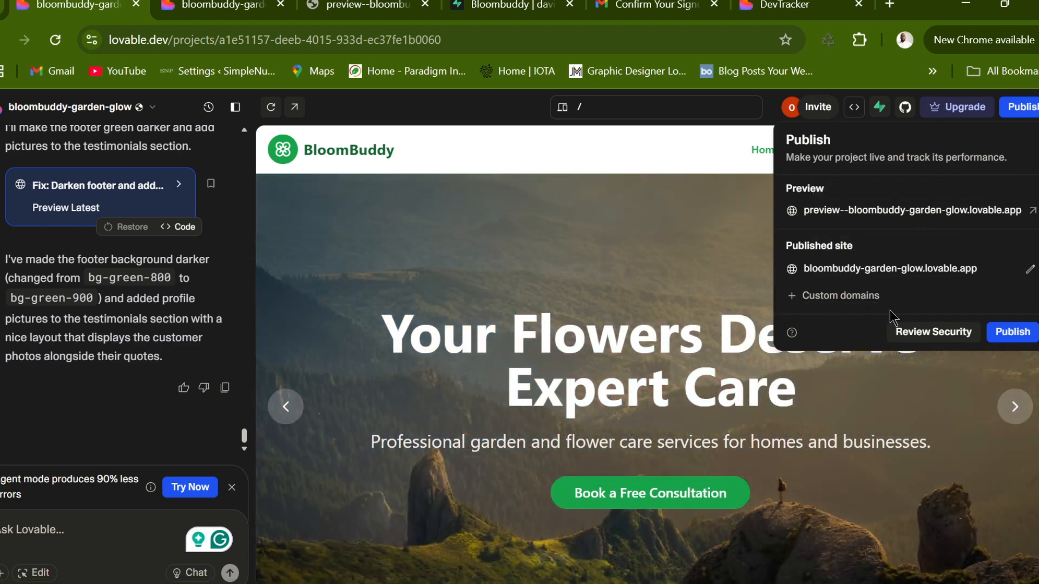
pyautogui.click(952, 213)
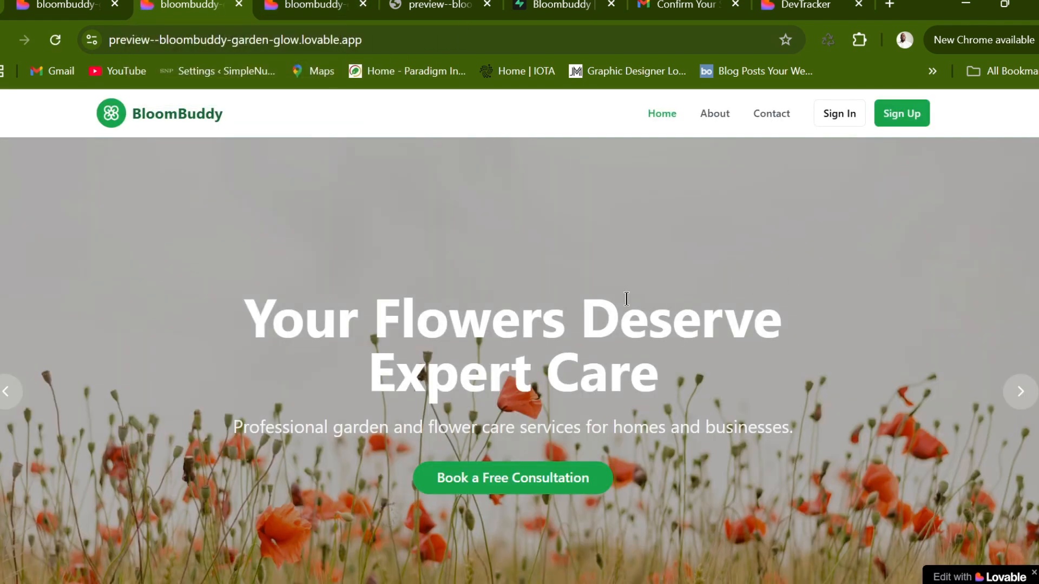
pyautogui.click(311, 9)
pyautogui.click(187, 11)
pyautogui.click(85, 9)
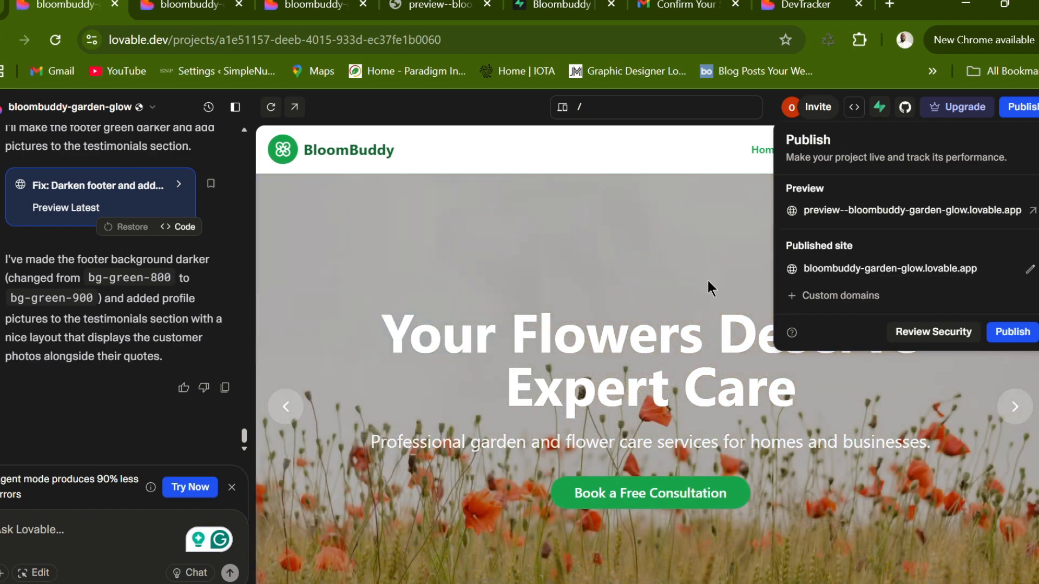
# Step: Open the custom domain settings, check the plan options for connecting an existing domain, and close the settings
pyautogui.click(850, 297)
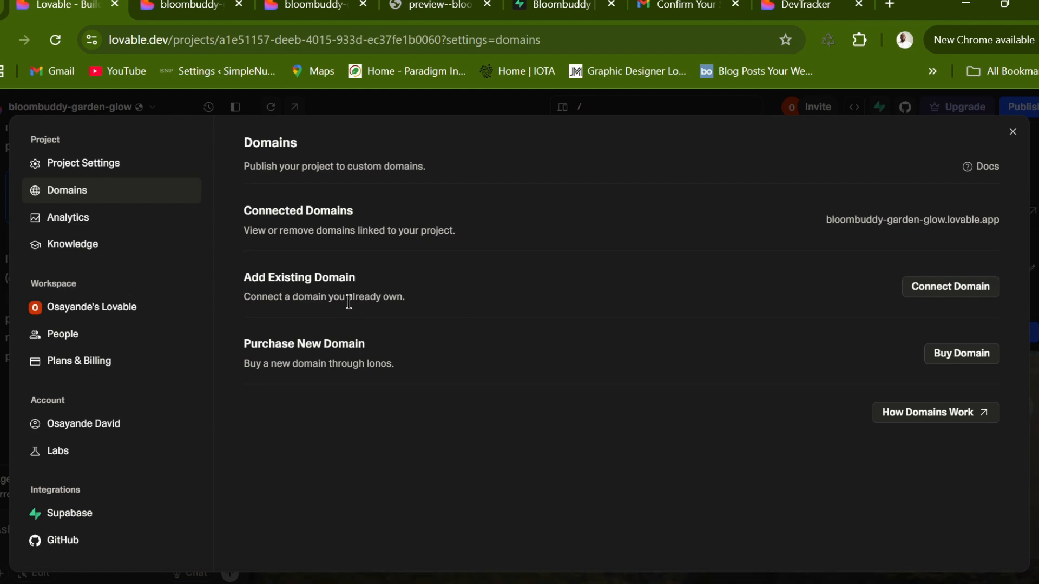
pyautogui.click(946, 292)
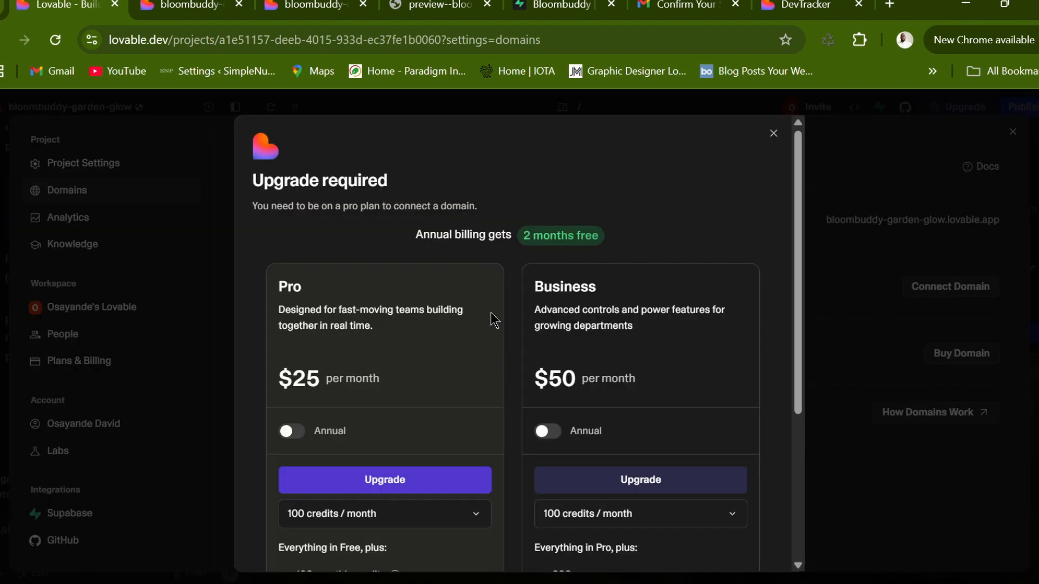
pyautogui.scroll(-4, 489, 318)
pyautogui.scroll(4, 609, 339)
pyautogui.click(772, 133)
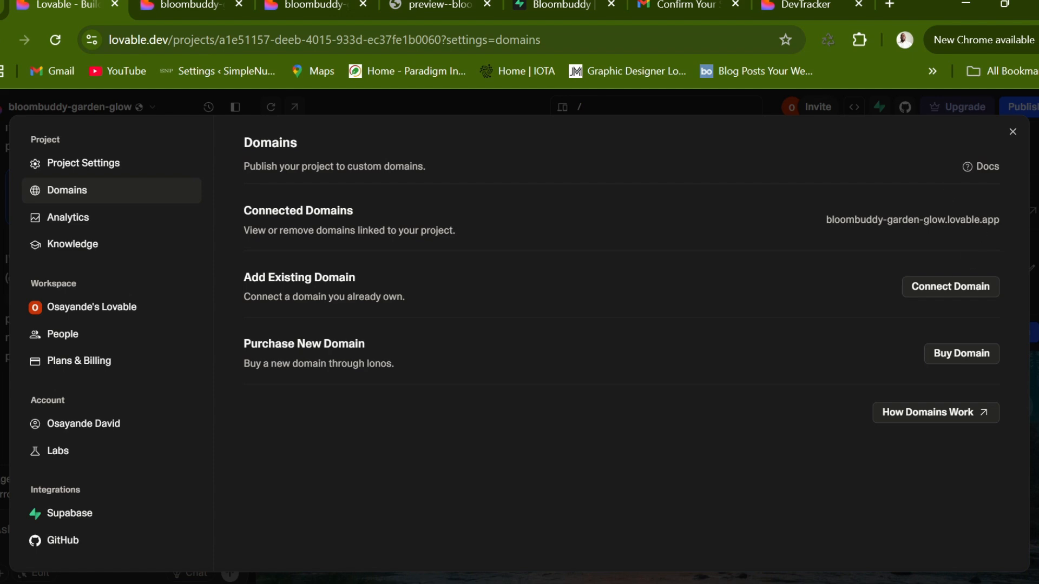
pyautogui.click(1012, 132)
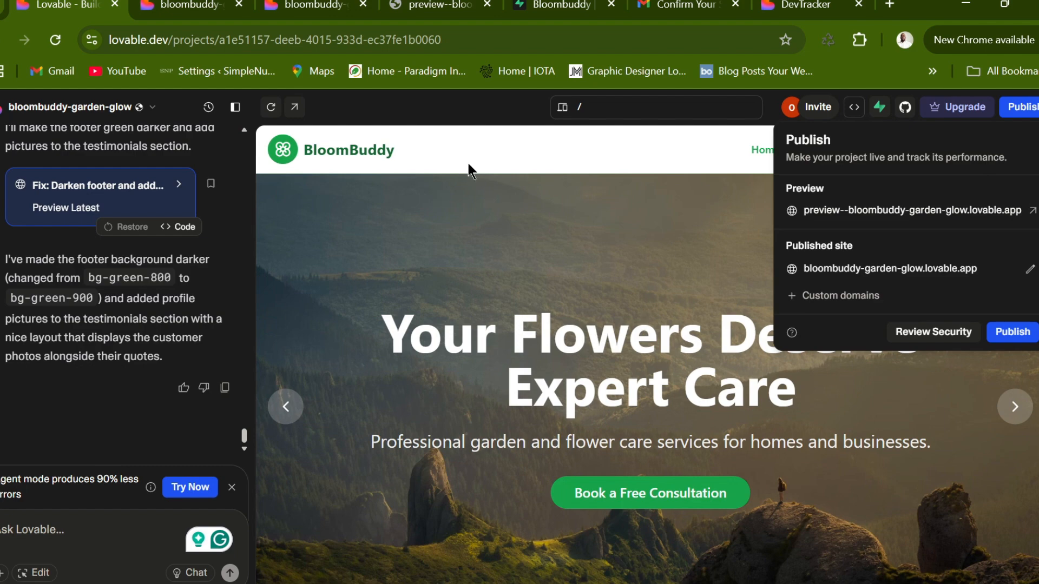
# Step: Switch to the other Chrome window's DevTracker site and look over its home page from the hero to the testimonials
pyautogui.click(285, 406)
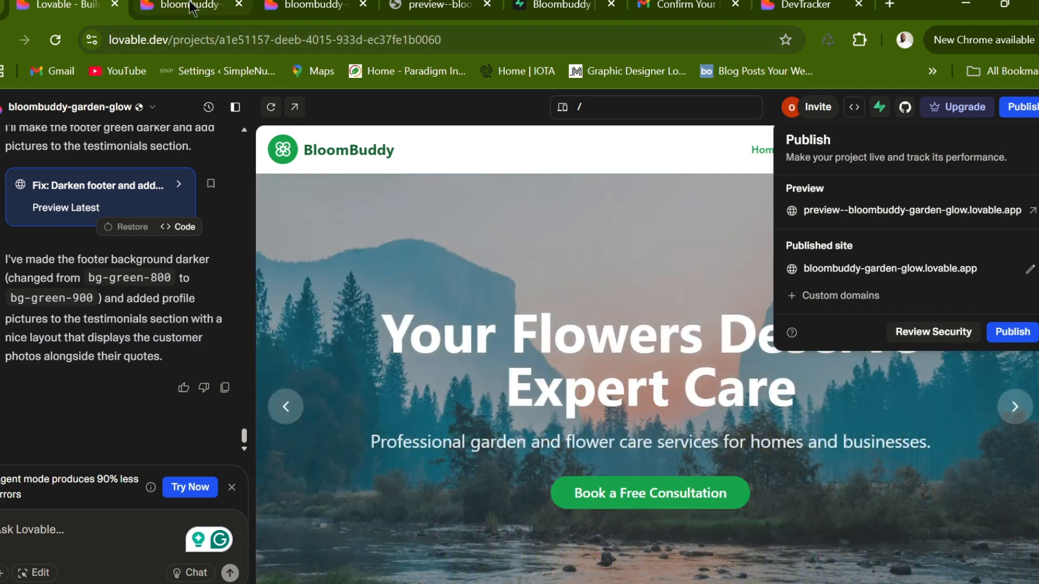
pyautogui.click(186, 5)
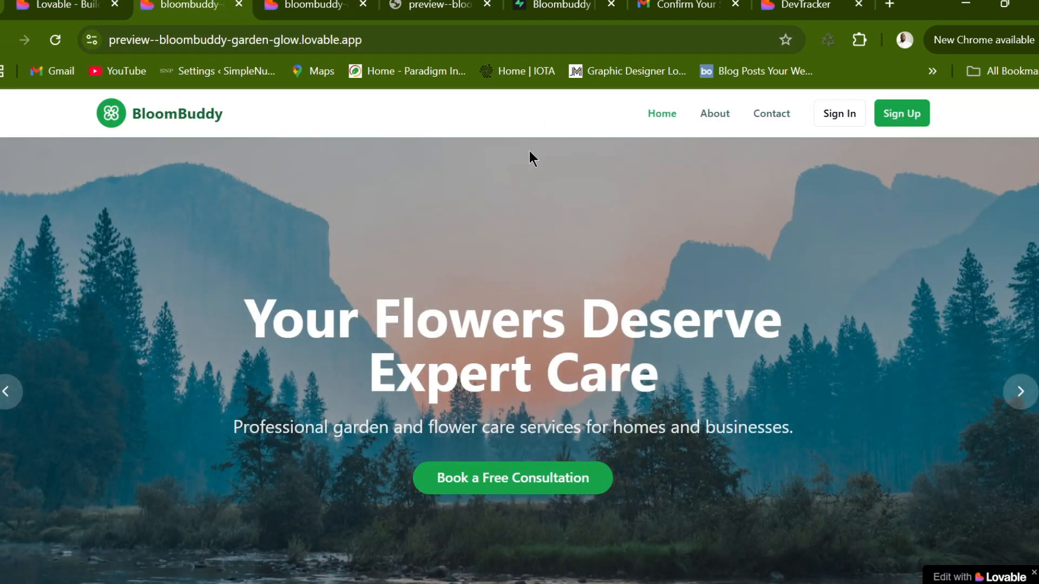
pyautogui.moveTo(593, 580)
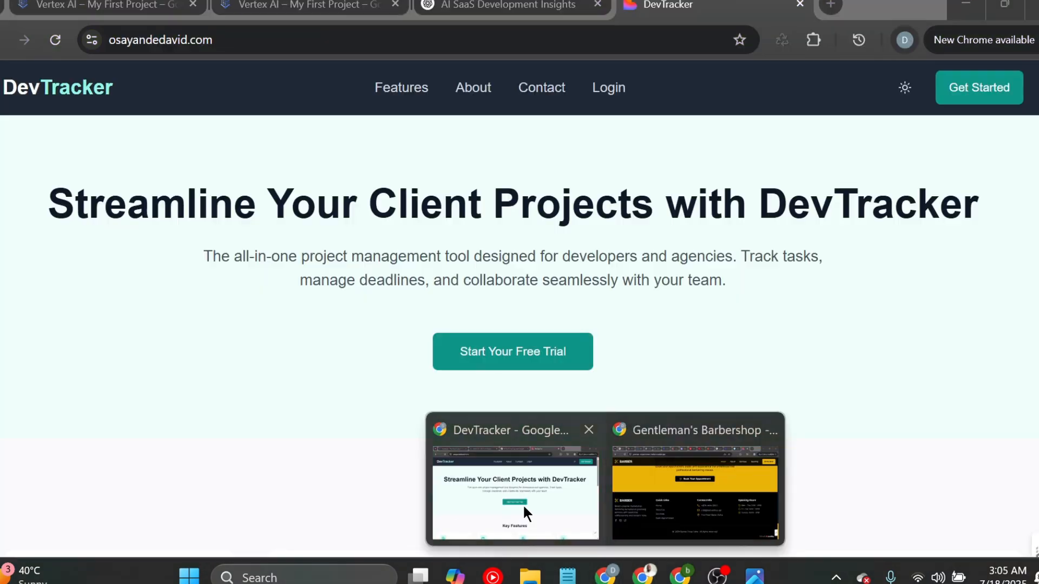
pyautogui.click(523, 504)
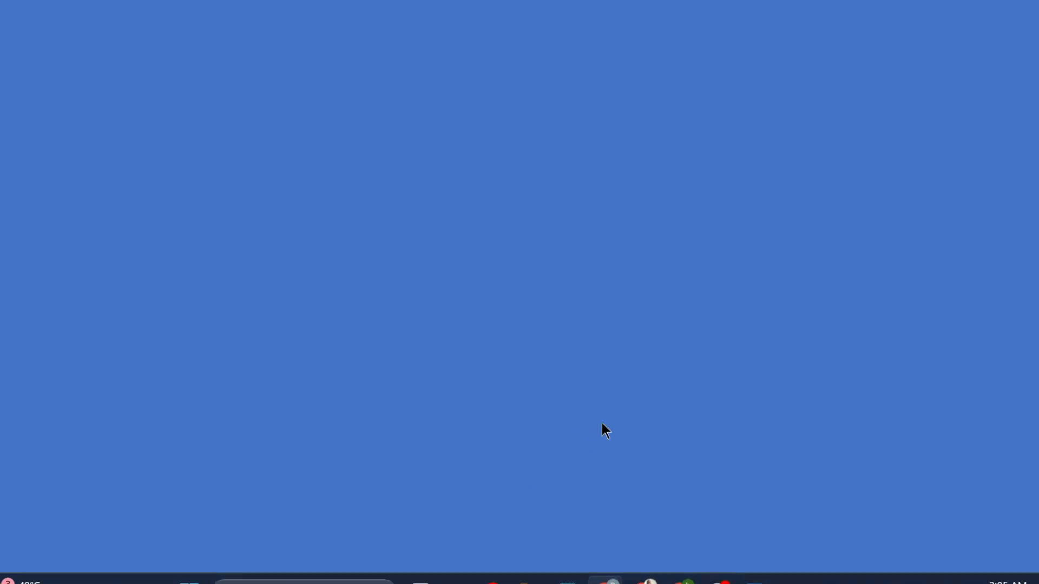
pyautogui.scroll(-10, 801, 346)
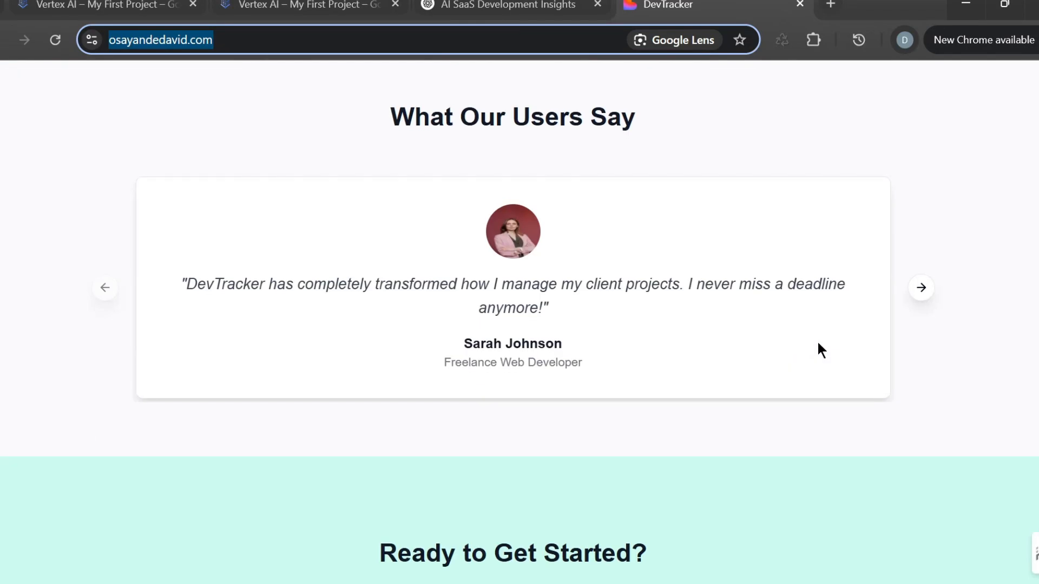
pyautogui.scroll(10, 819, 363)
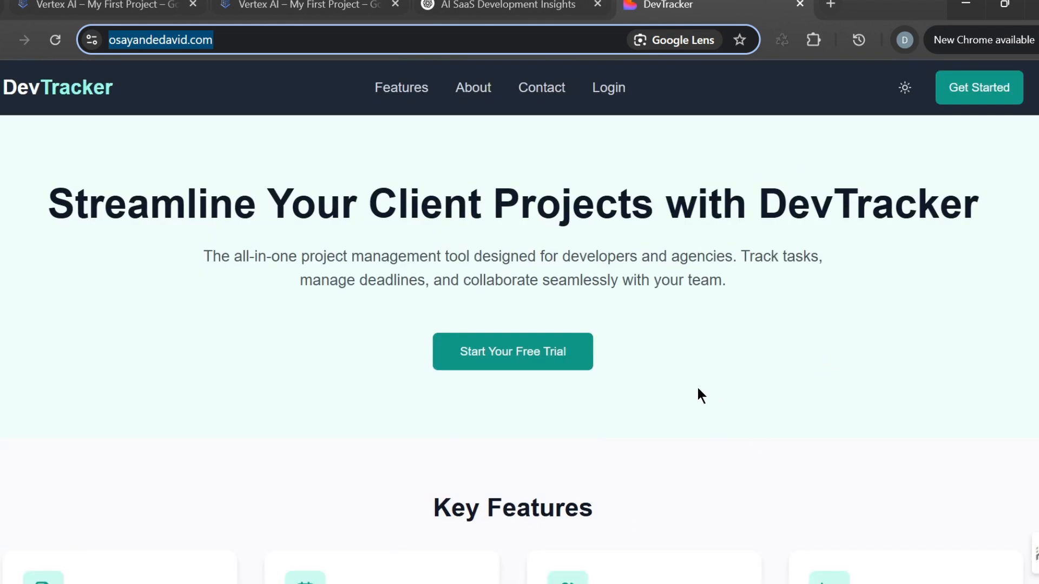
# Step: Switch back to the BloomBuddy Chrome window and look through its open project and site preview pages
pyautogui.moveTo(643, 575)
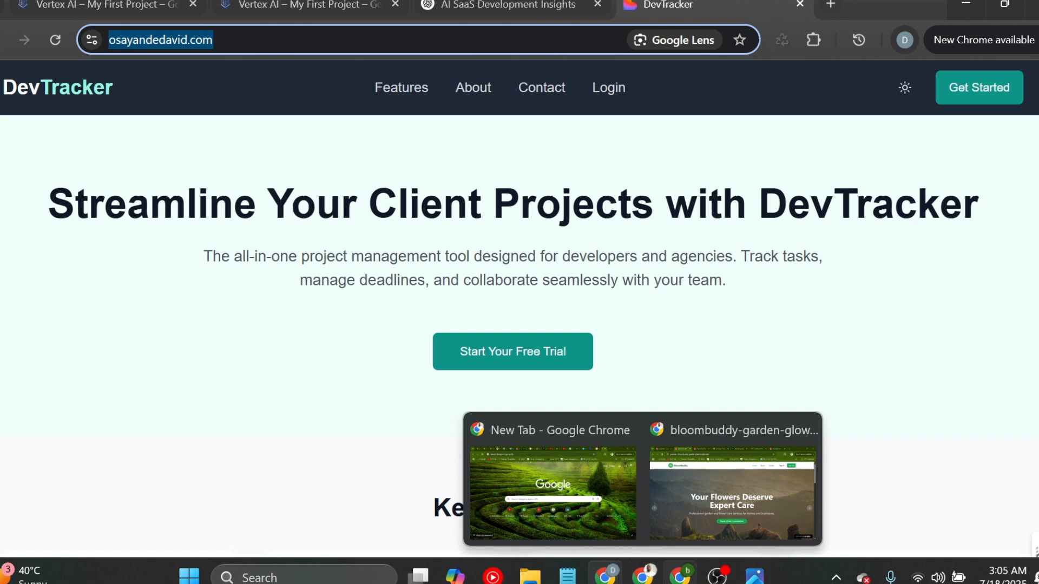
pyautogui.moveTo(680, 575)
pyautogui.click(732, 502)
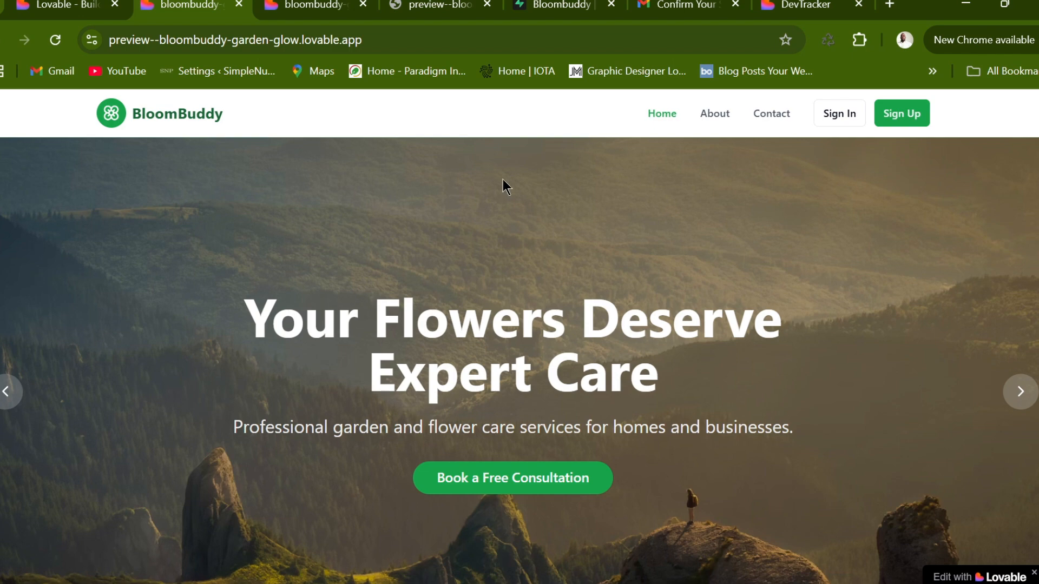
pyautogui.click(75, 6)
pyautogui.click(207, 7)
pyautogui.click(307, 7)
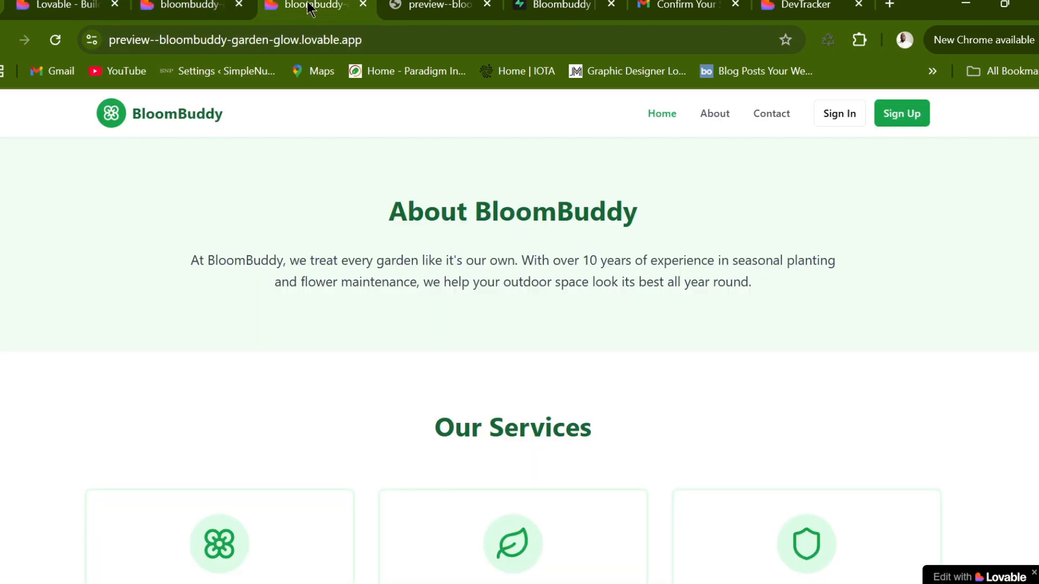
pyautogui.click(190, 7)
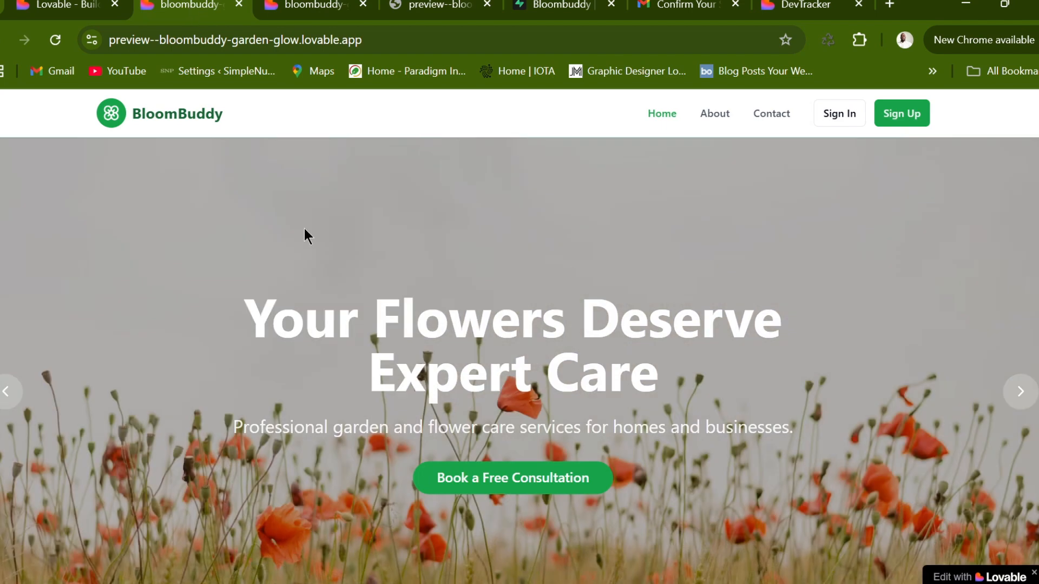
# Step: Reload the Lovable project and examine the home page preview's hero, About, Our Services and client testimonials sections
pyautogui.click(89, 9)
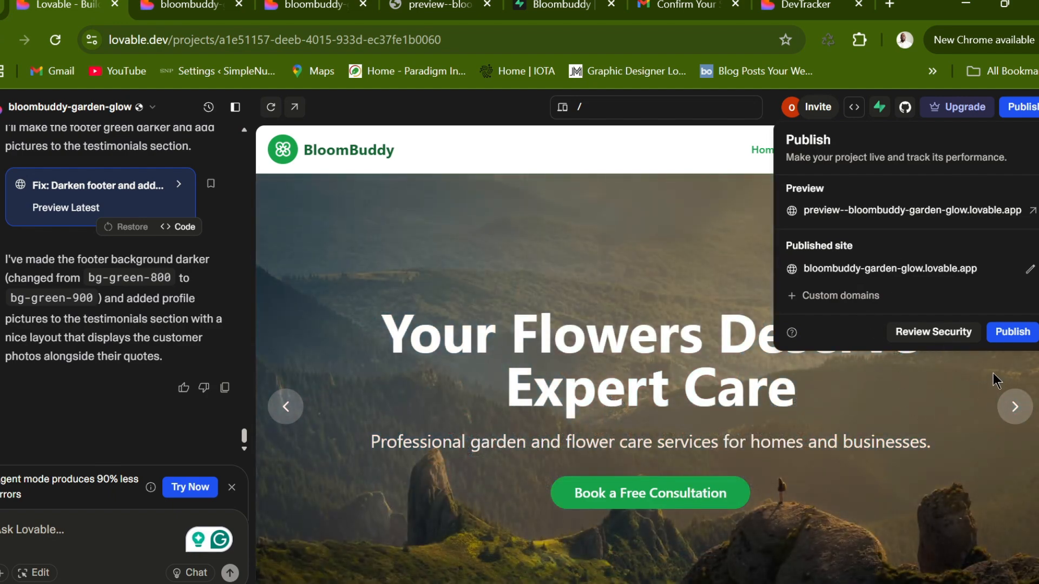
pyautogui.click(54, 40)
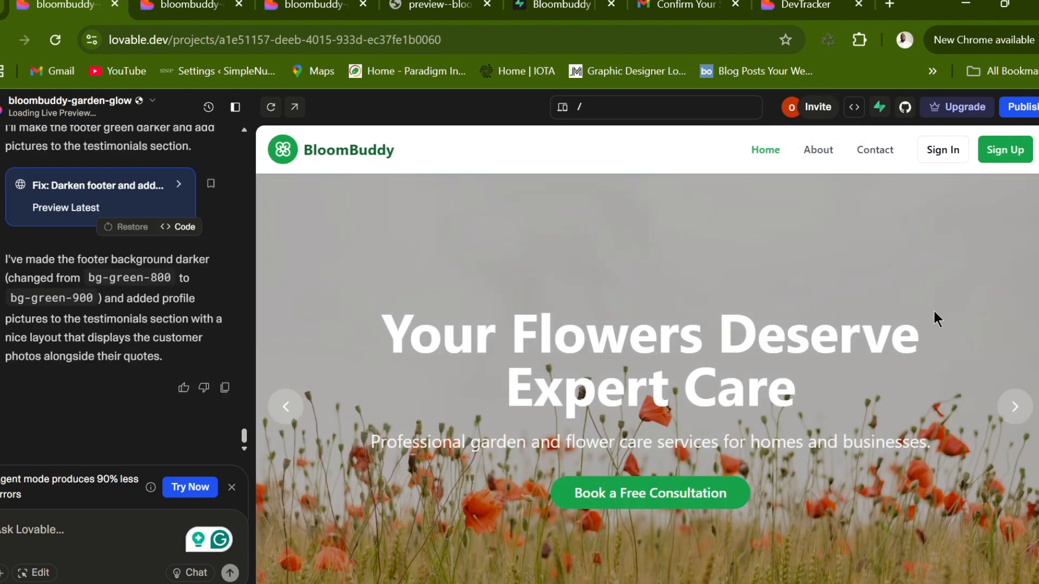
pyautogui.scroll(-10, 931, 312)
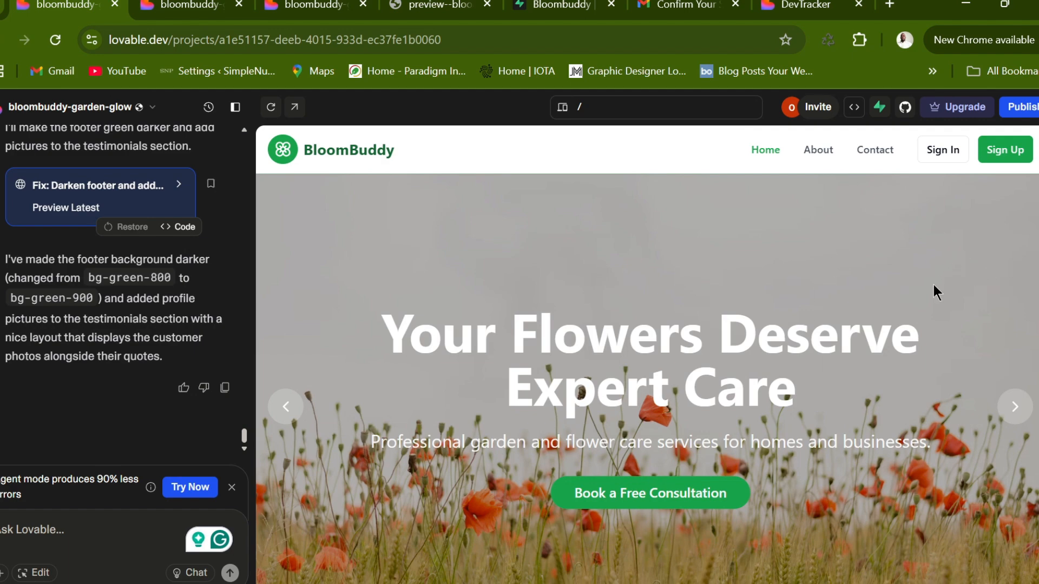
pyautogui.scroll(-20, 875, 240)
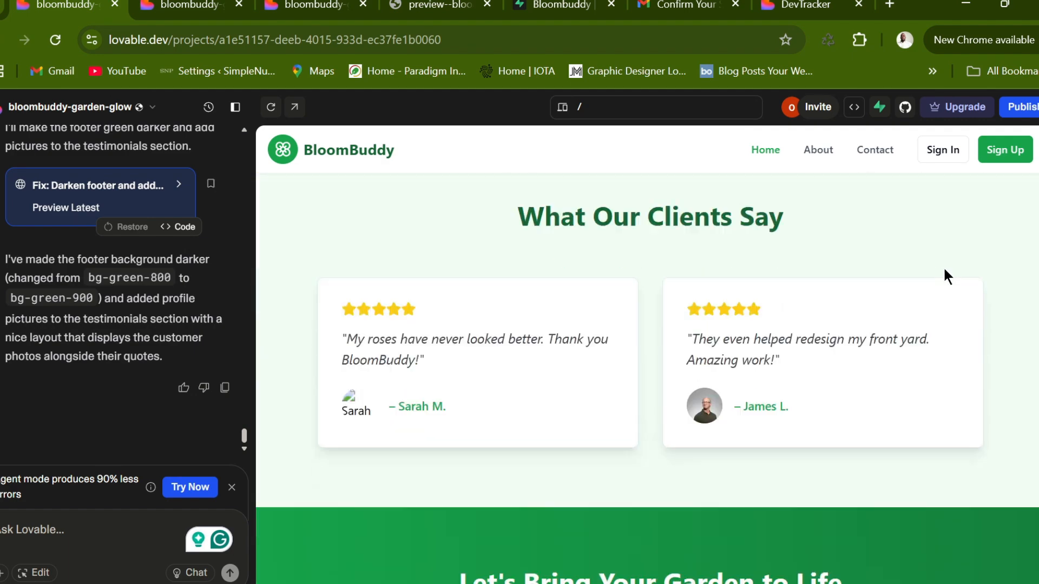
pyautogui.scroll(20, 898, 275)
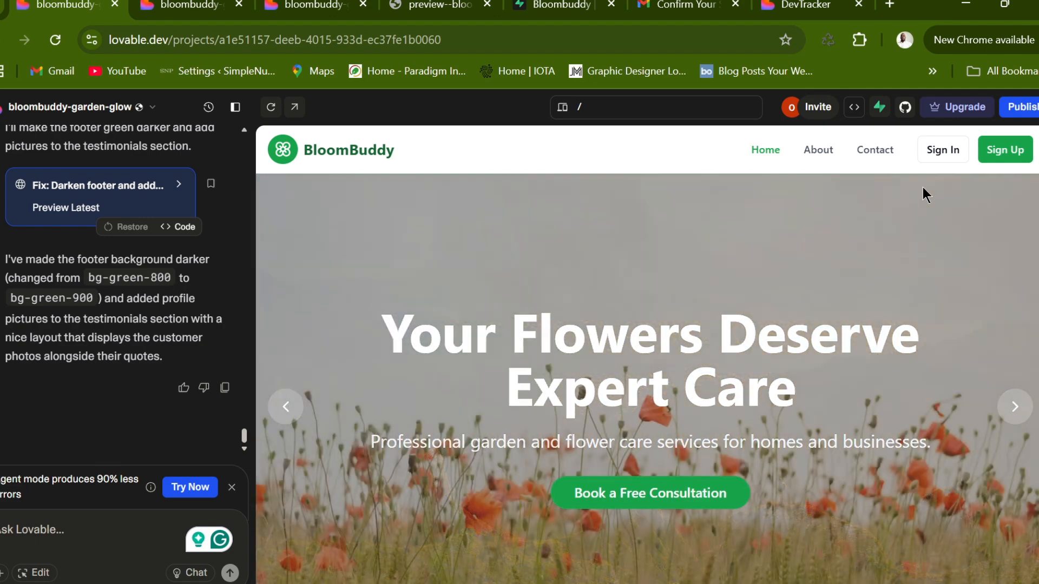
pyautogui.scroll(-3, 554, 280)
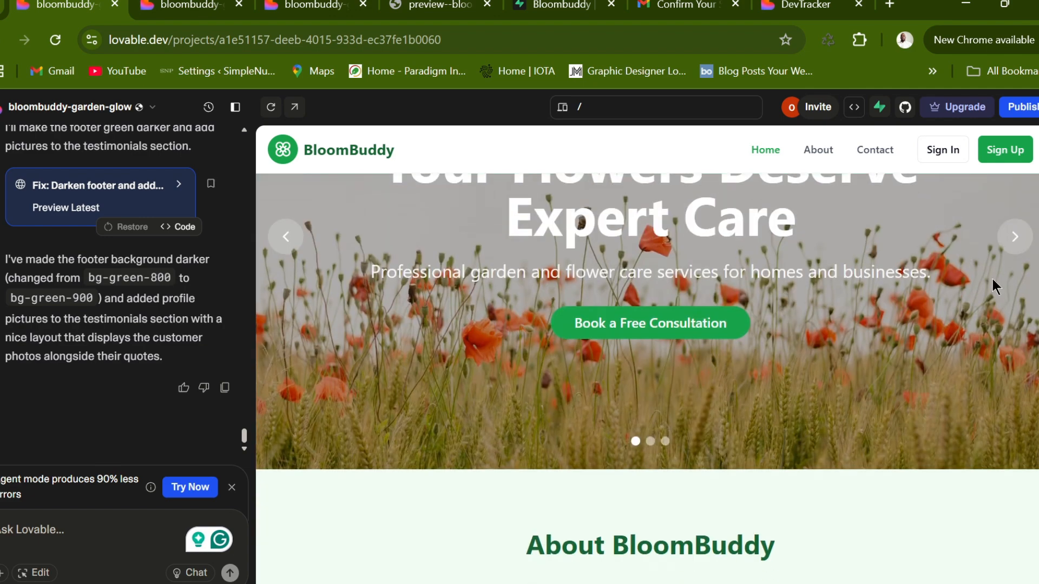
pyautogui.scroll(-6, 823, 292)
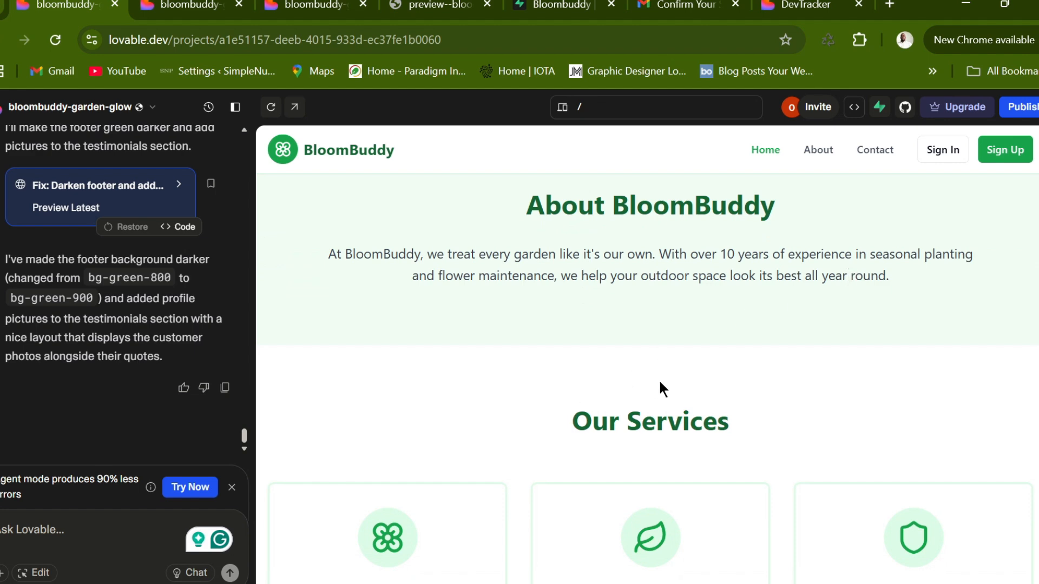
pyautogui.moveTo(456, 583)
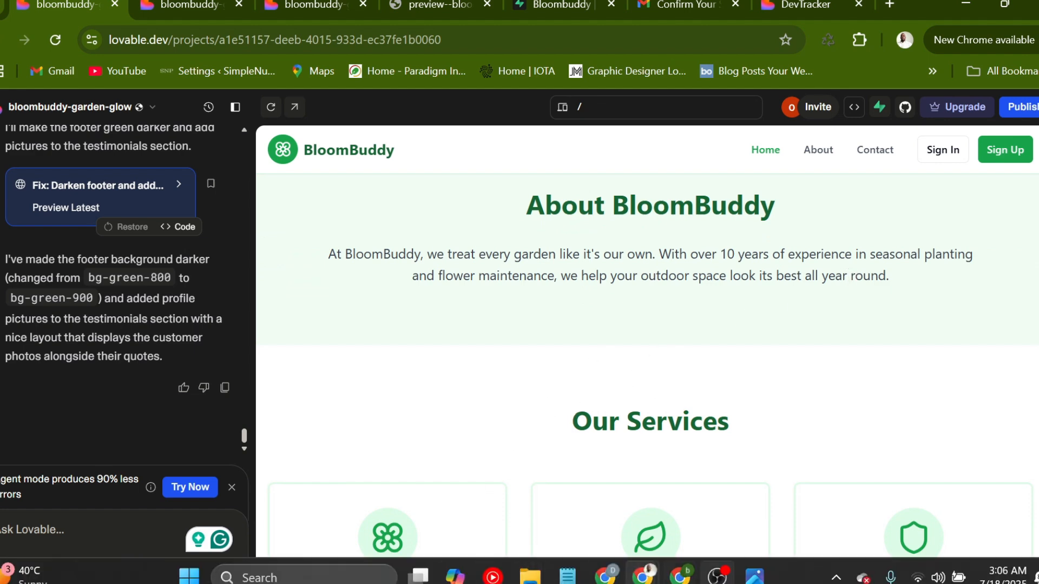